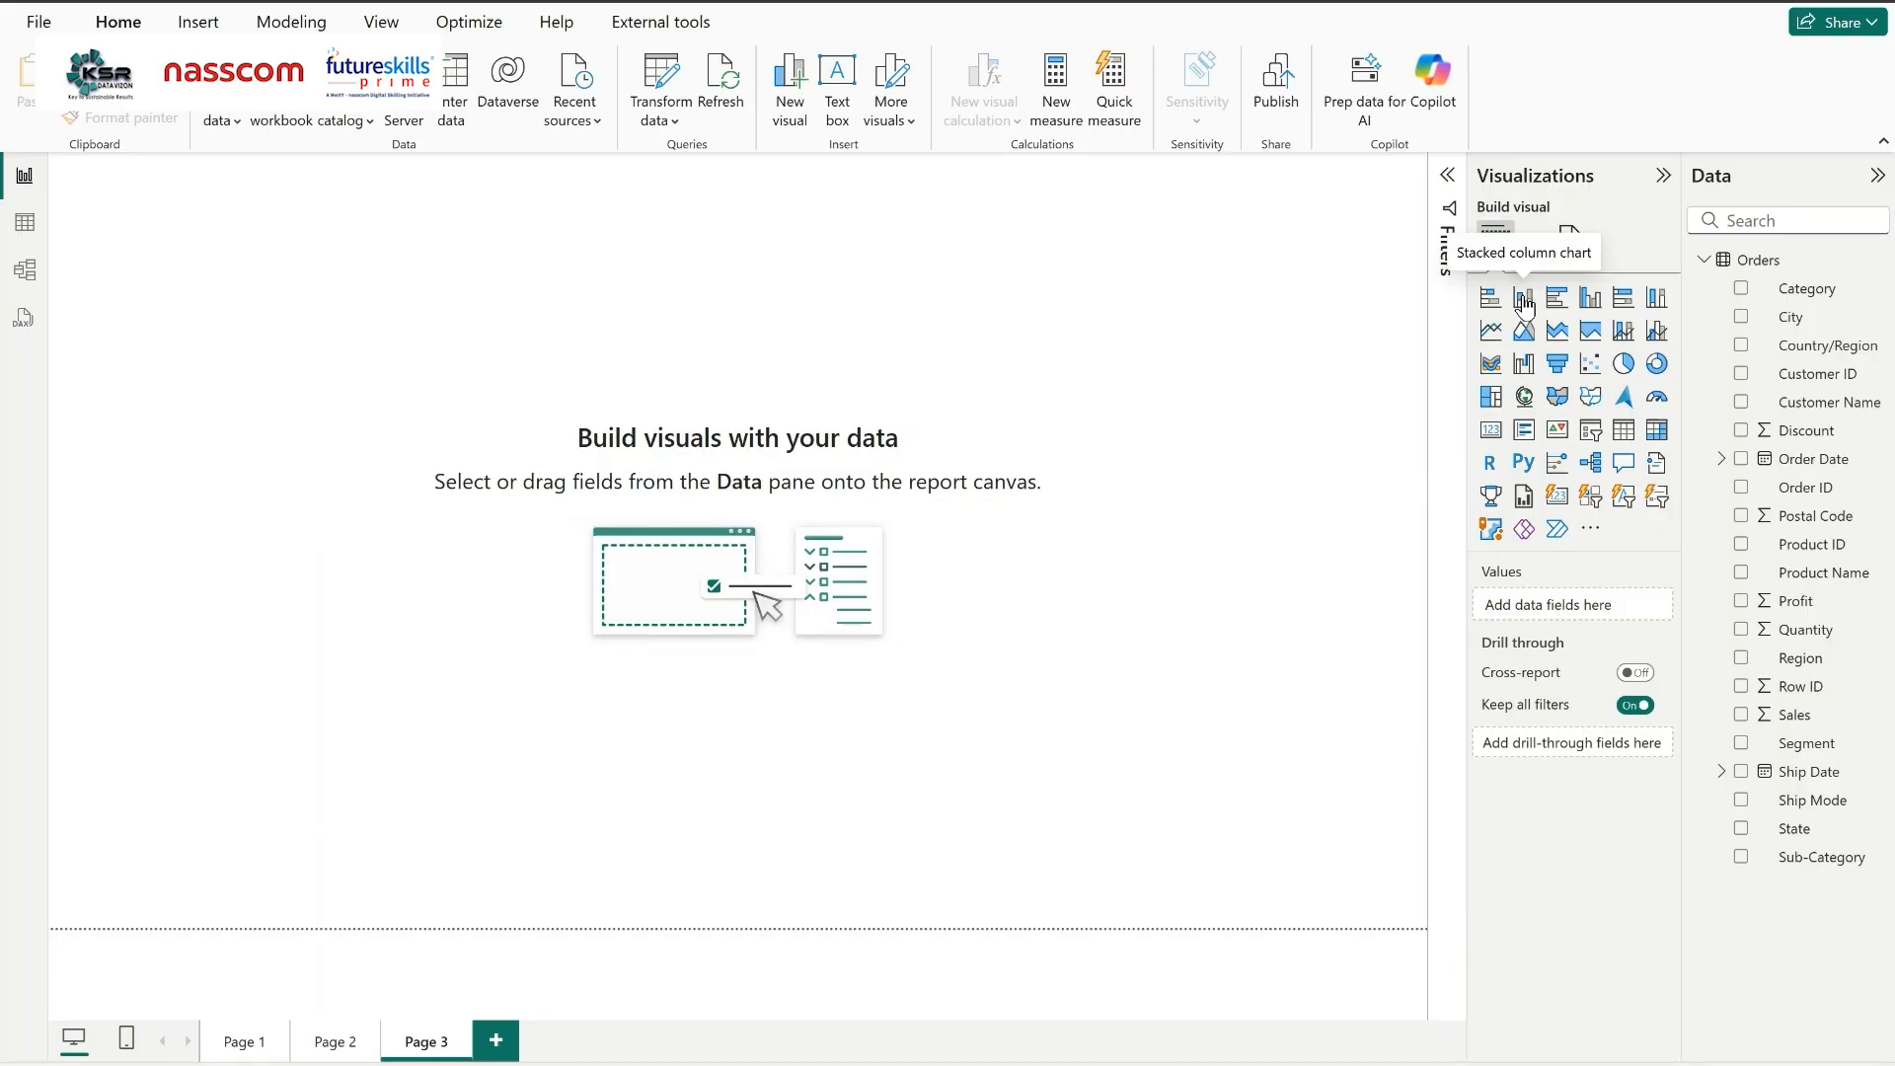
Build a stacked column chart of Sales by Category, then widen it and place it in the left half of the page.
{"action": "left_click", "coordinate": [1526, 304]}
{"action": "left_click_drag", "start_coordinate": [350, 444], "coordinate": [635, 690]}
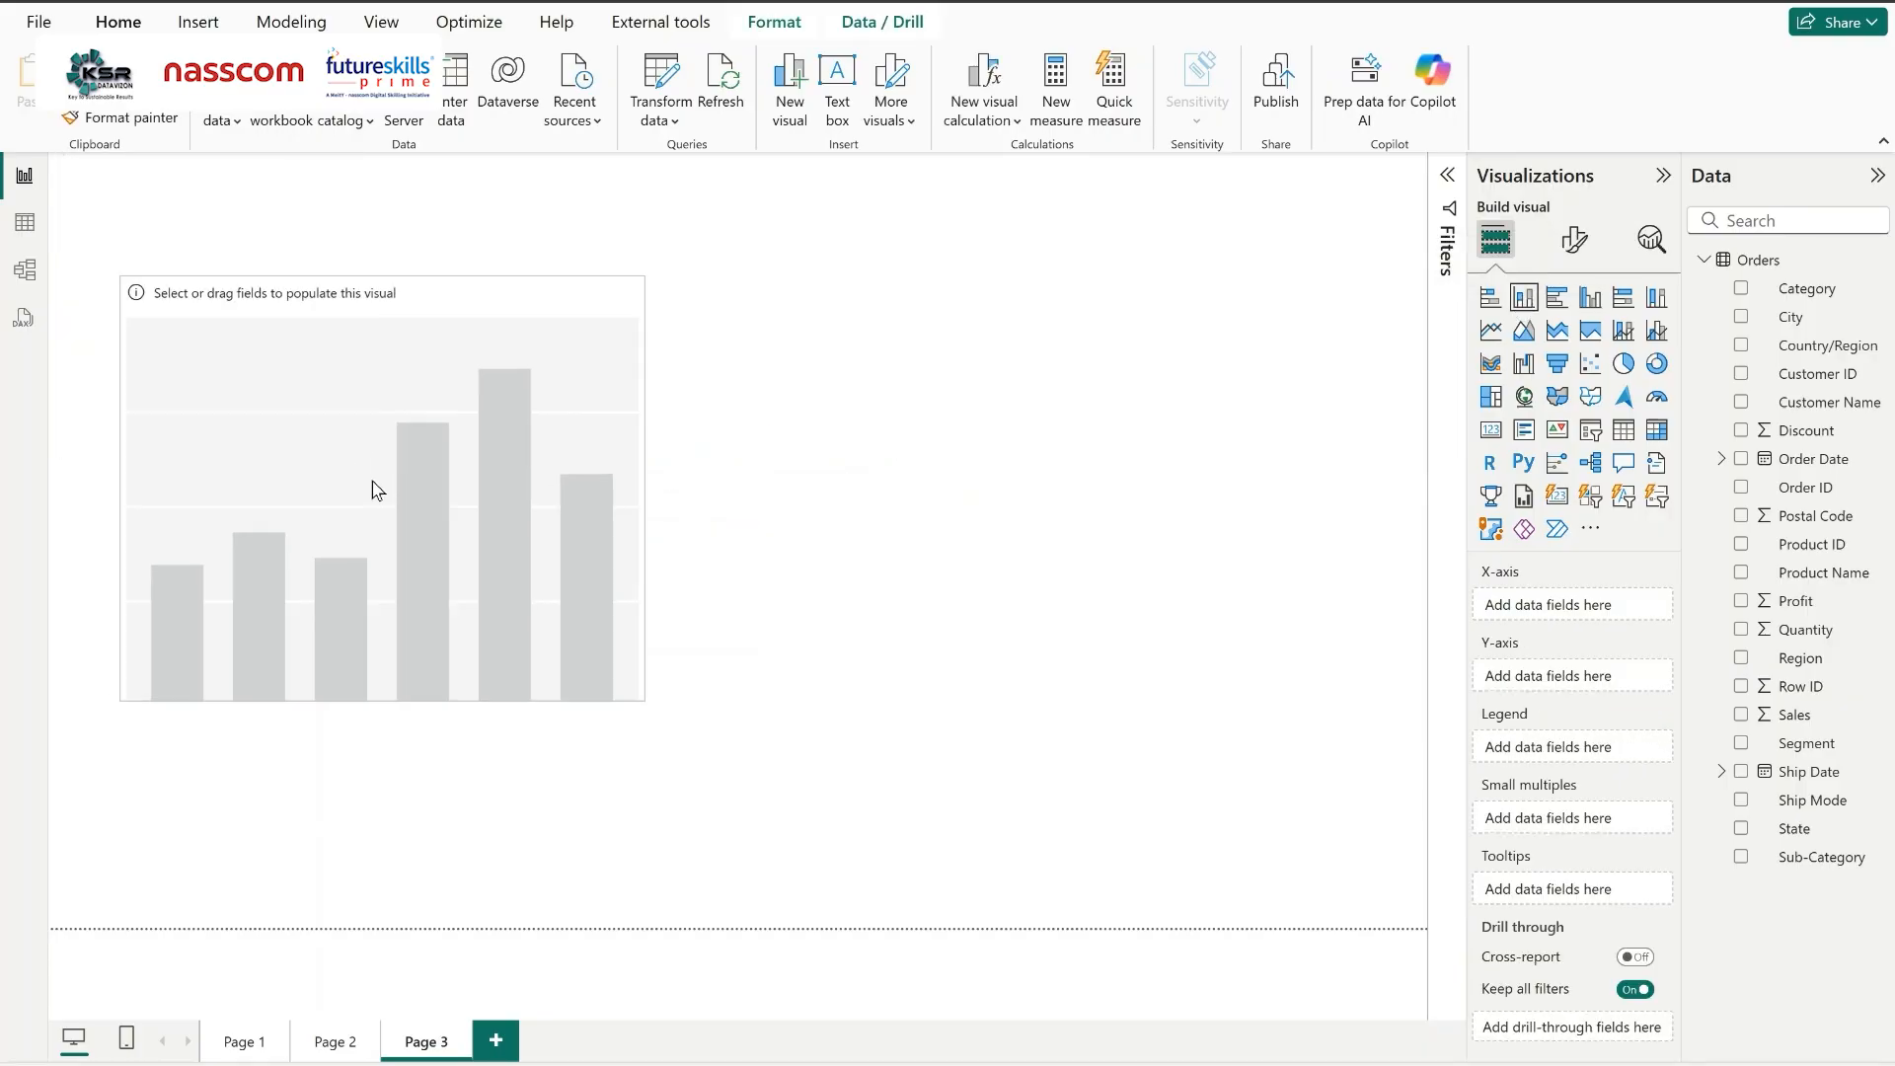
{"action": "left_click_drag", "start_coordinate": [373, 490], "coordinate": [392, 530]}
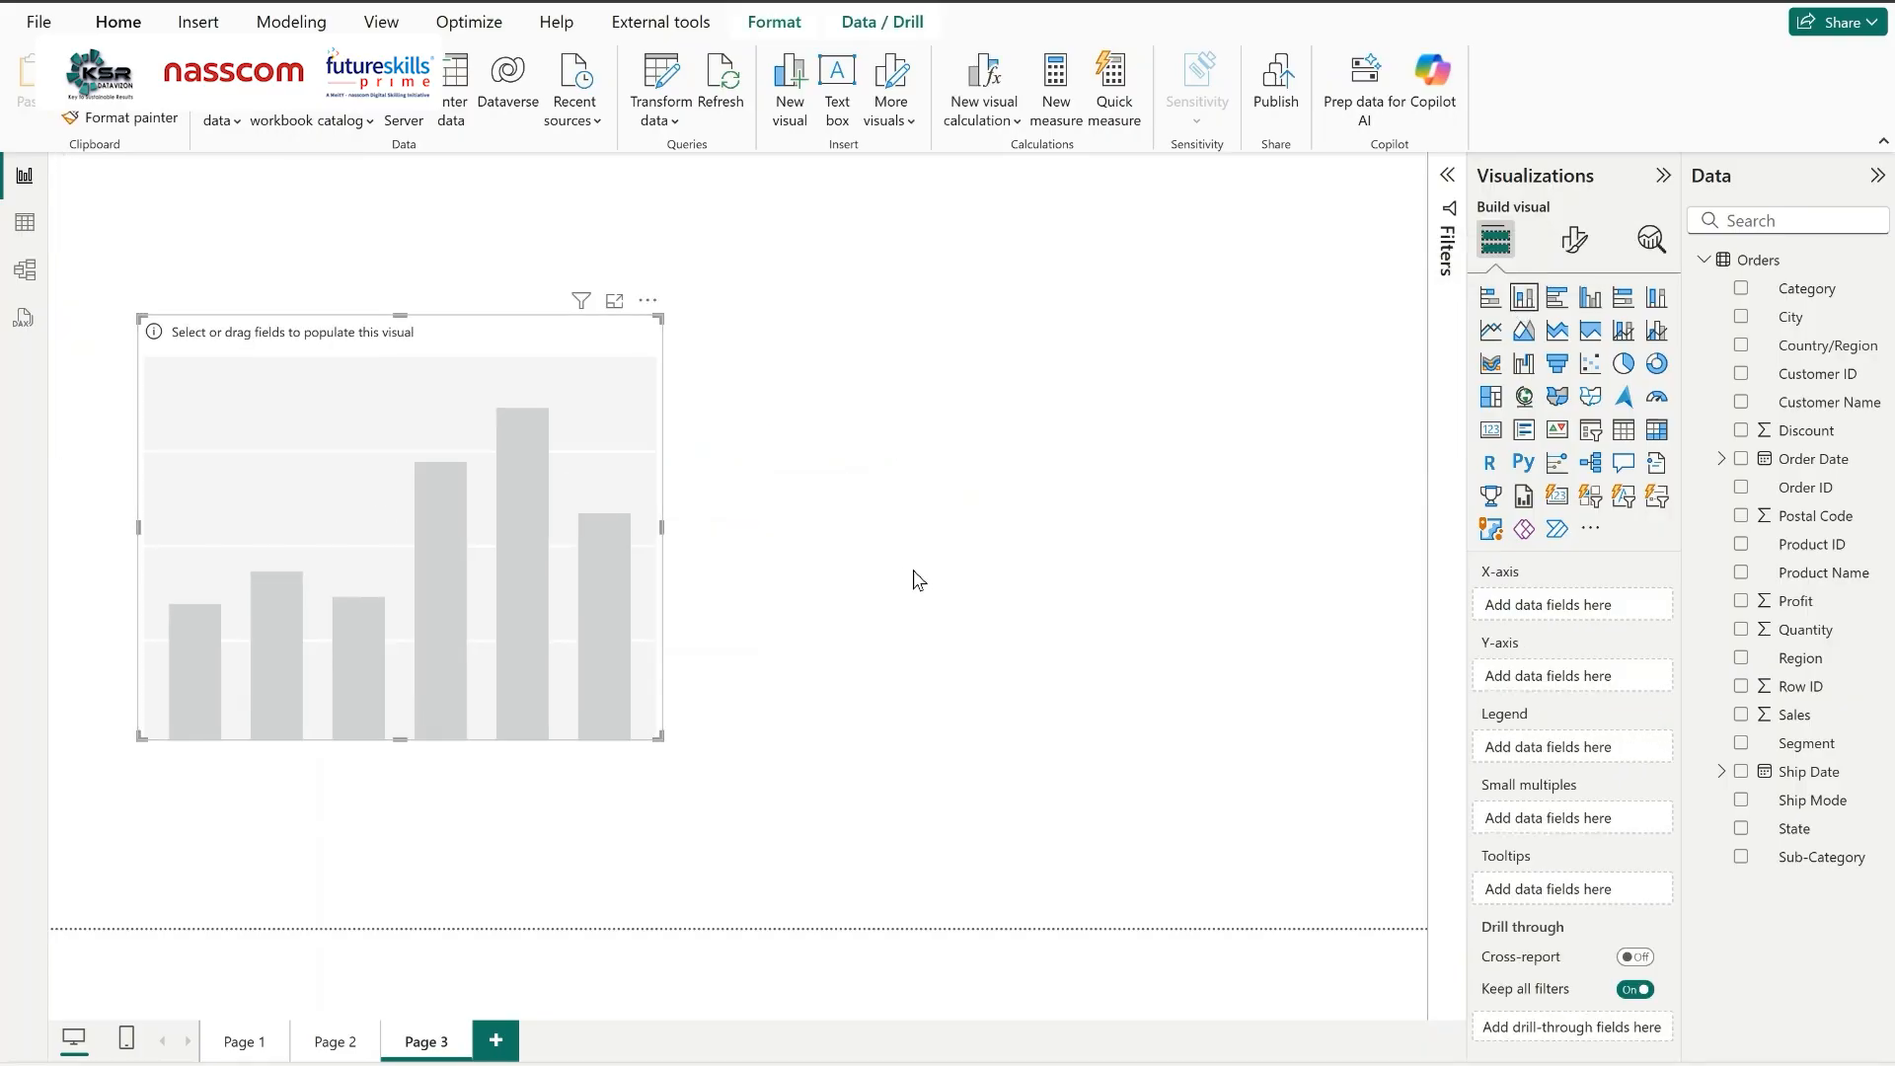
{"action": "left_click_drag", "start_coordinate": [1785, 296], "coordinate": [1567, 604]}
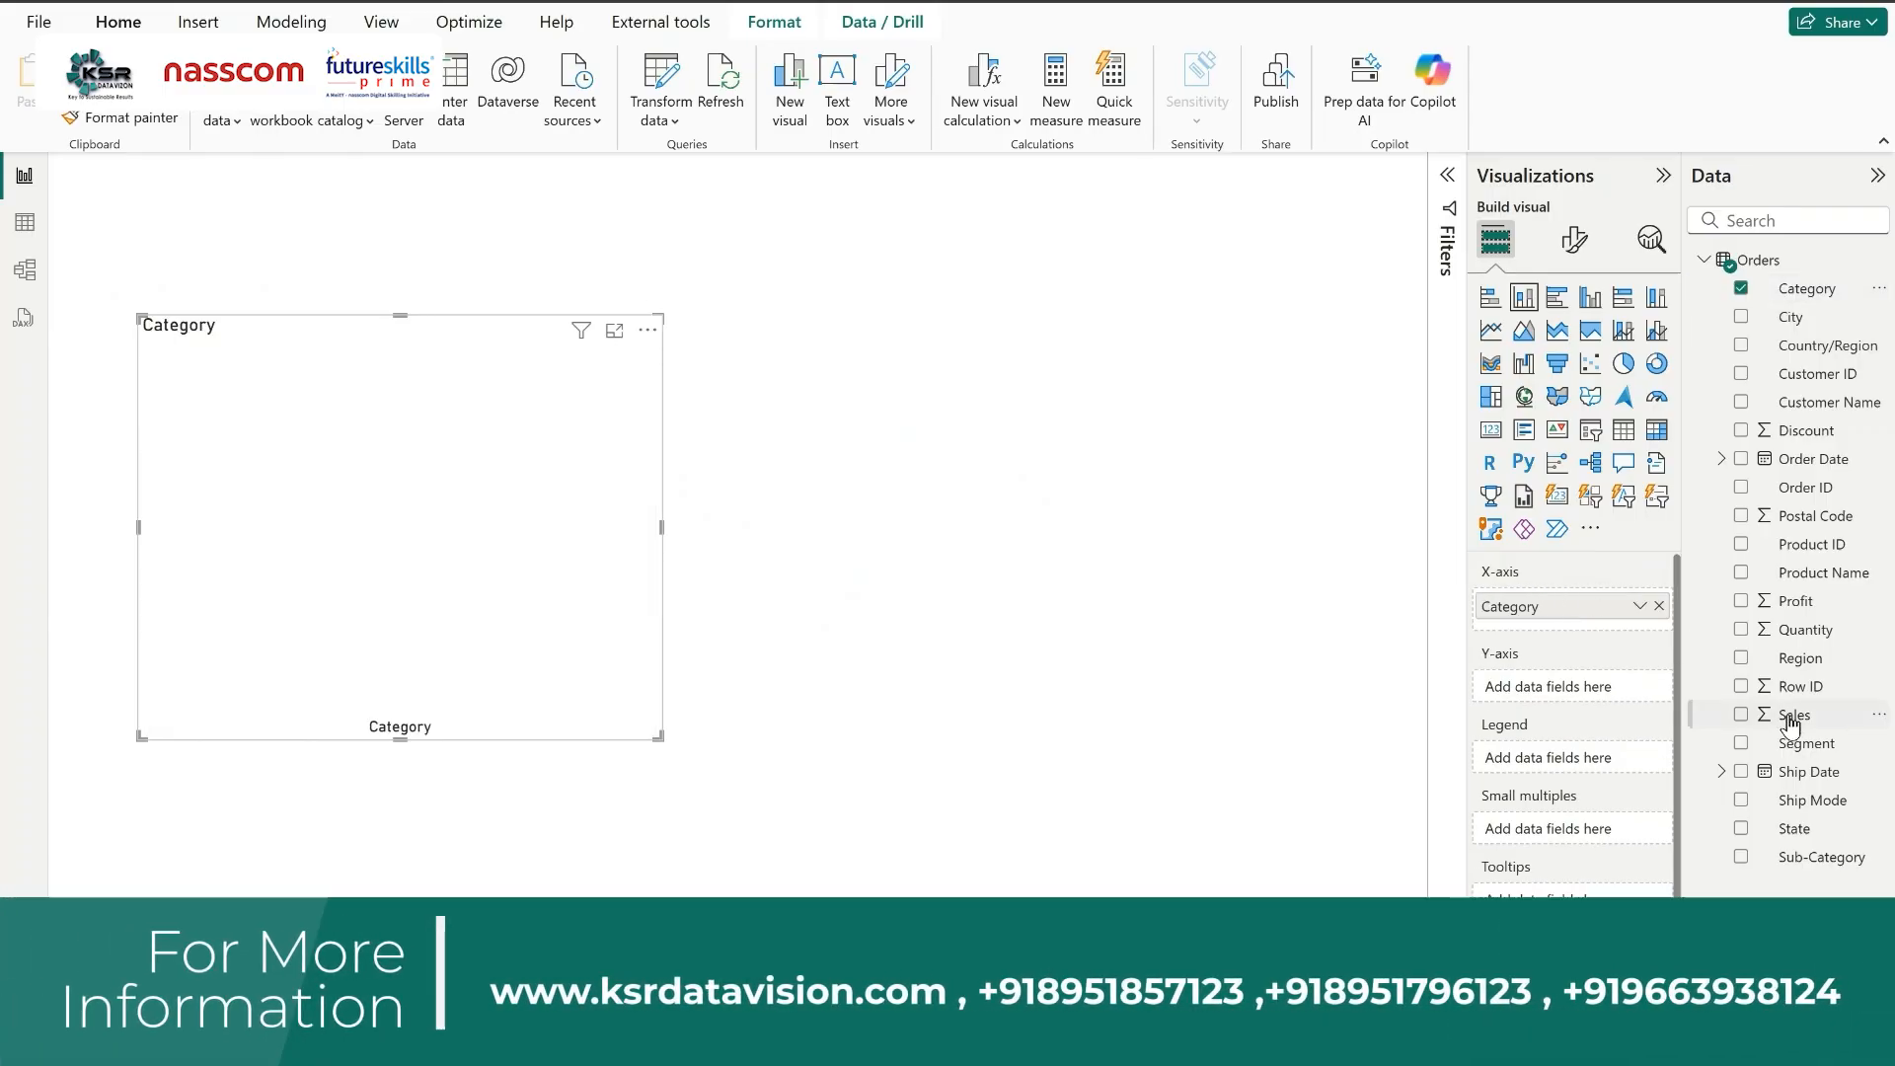
{"action": "left_click_drag", "start_coordinate": [1789, 726], "coordinate": [1578, 688]}
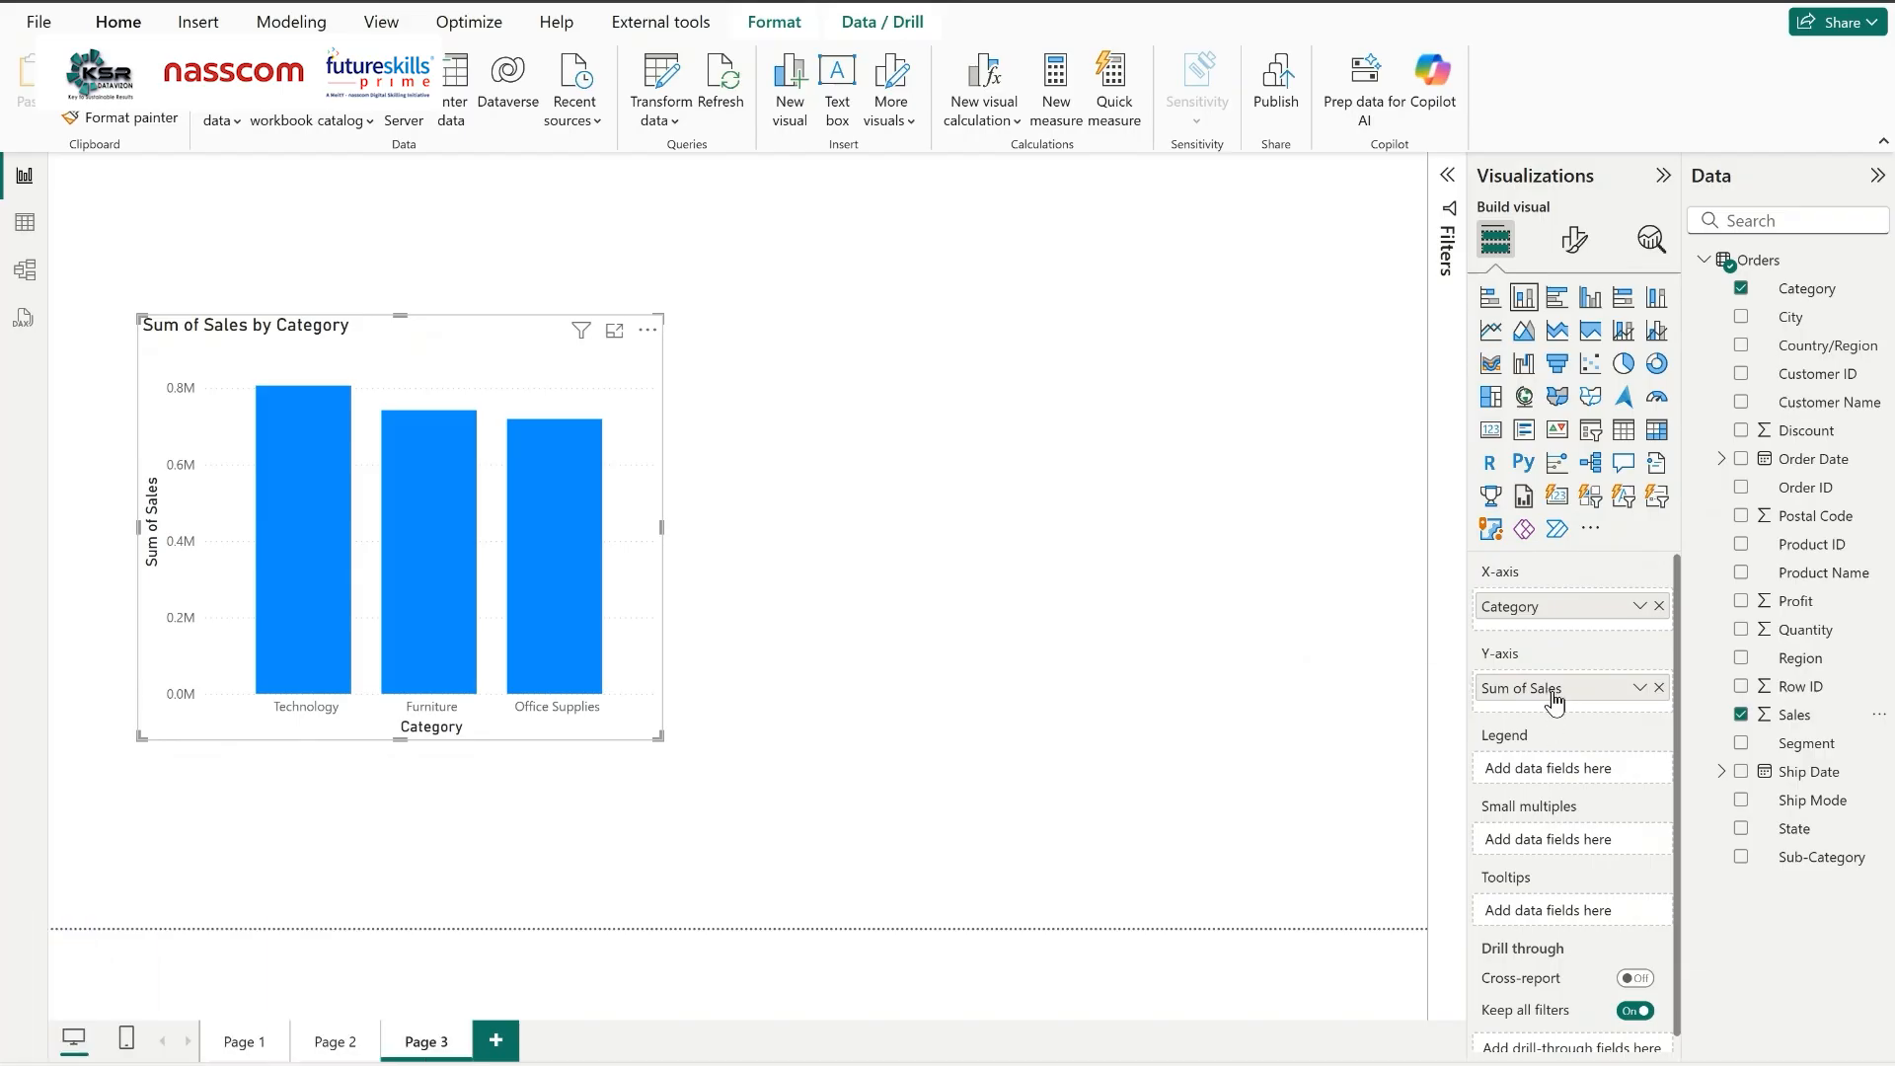
{"action": "left_click_drag", "start_coordinate": [658, 735], "coordinate": [738, 717]}
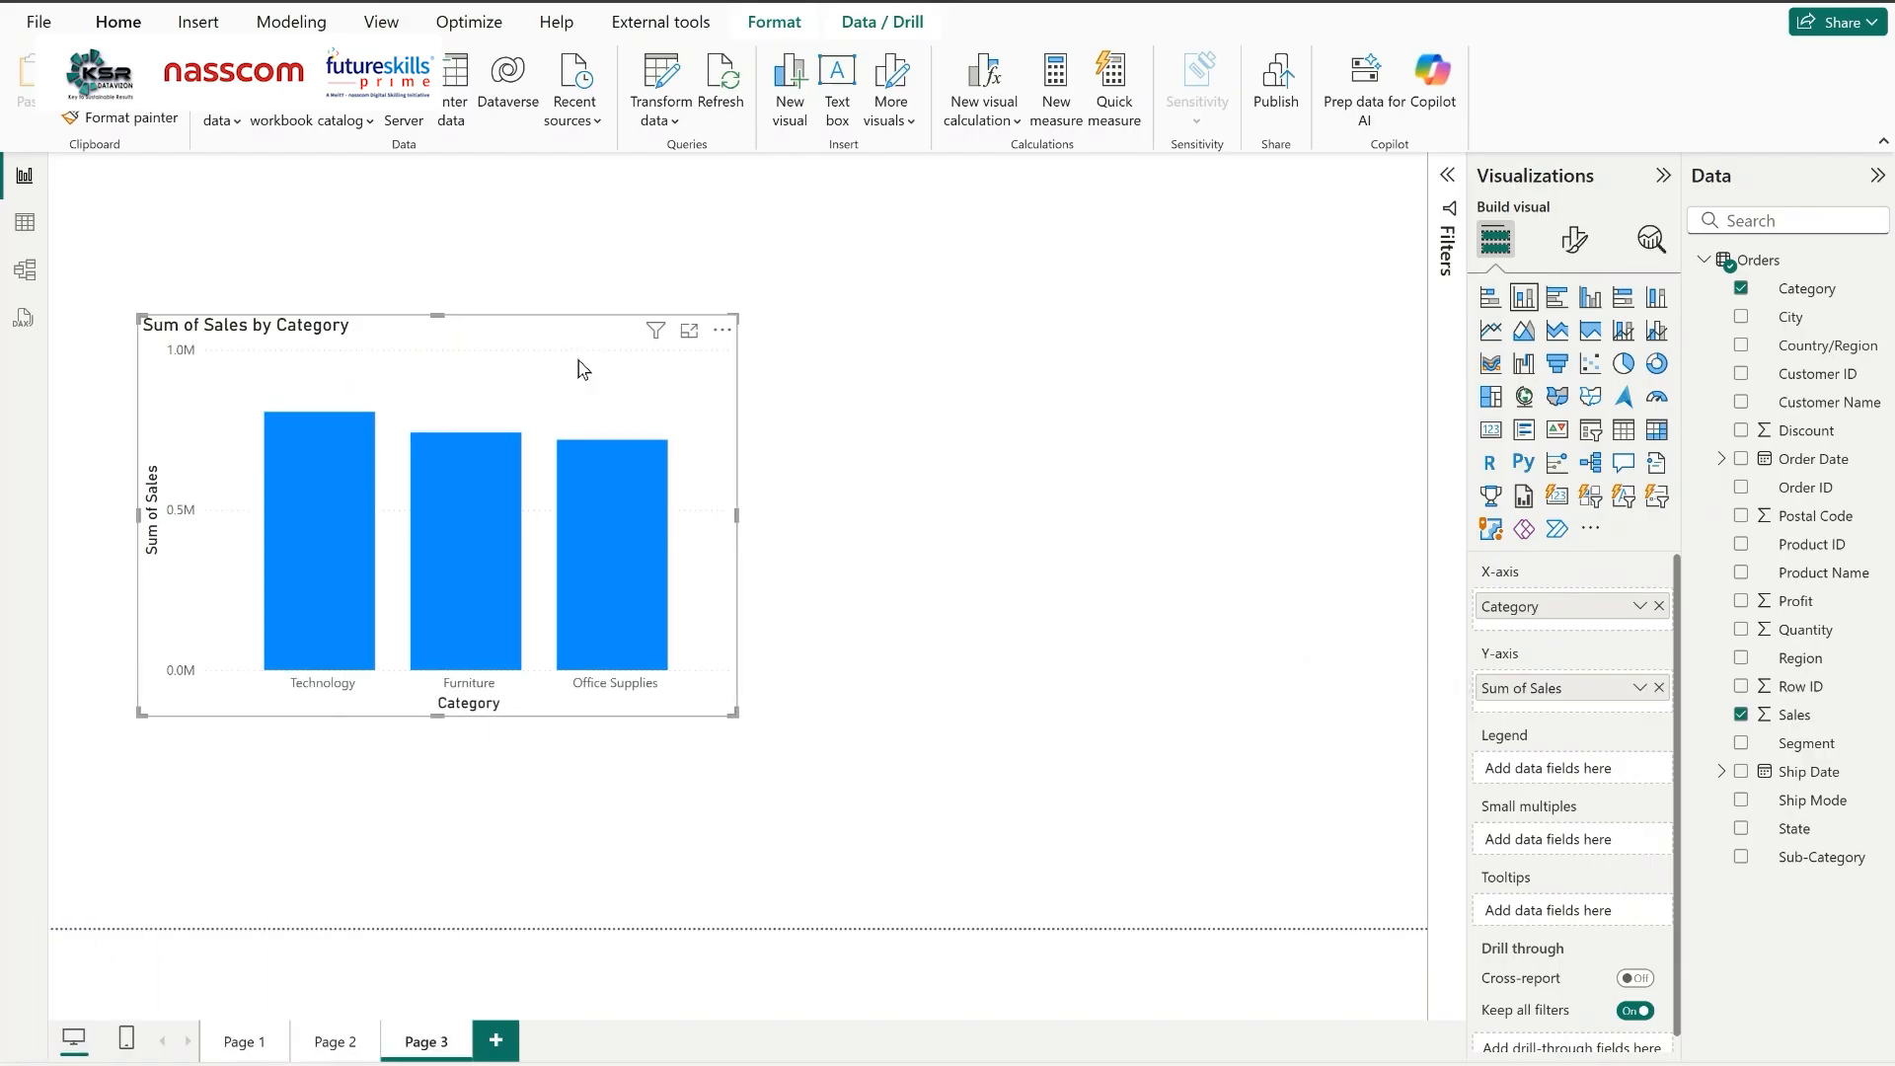
{"action": "left_click_drag", "start_coordinate": [583, 369], "coordinate": [562, 360]}
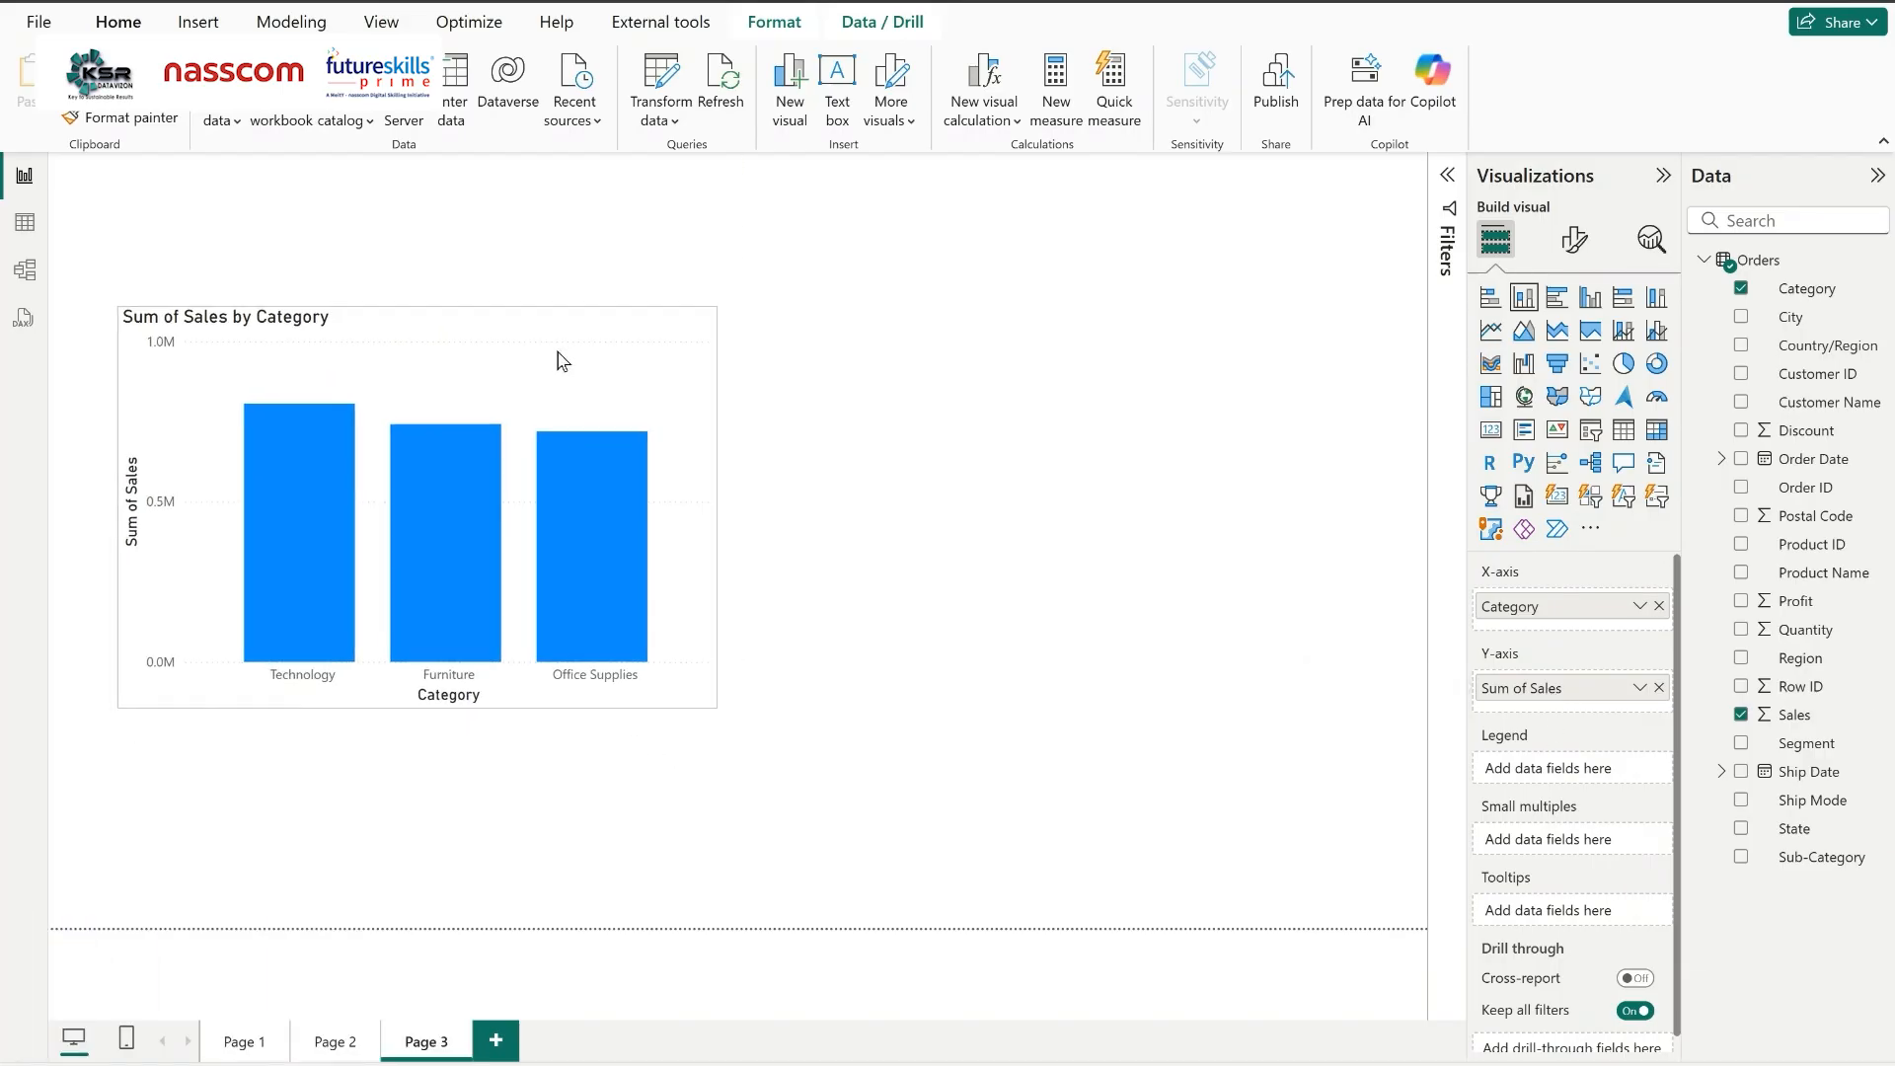
Turn on data labels for the Category chart and shift it slightly closer to the page's left edge.
{"action": "left_click", "coordinate": [1578, 247]}
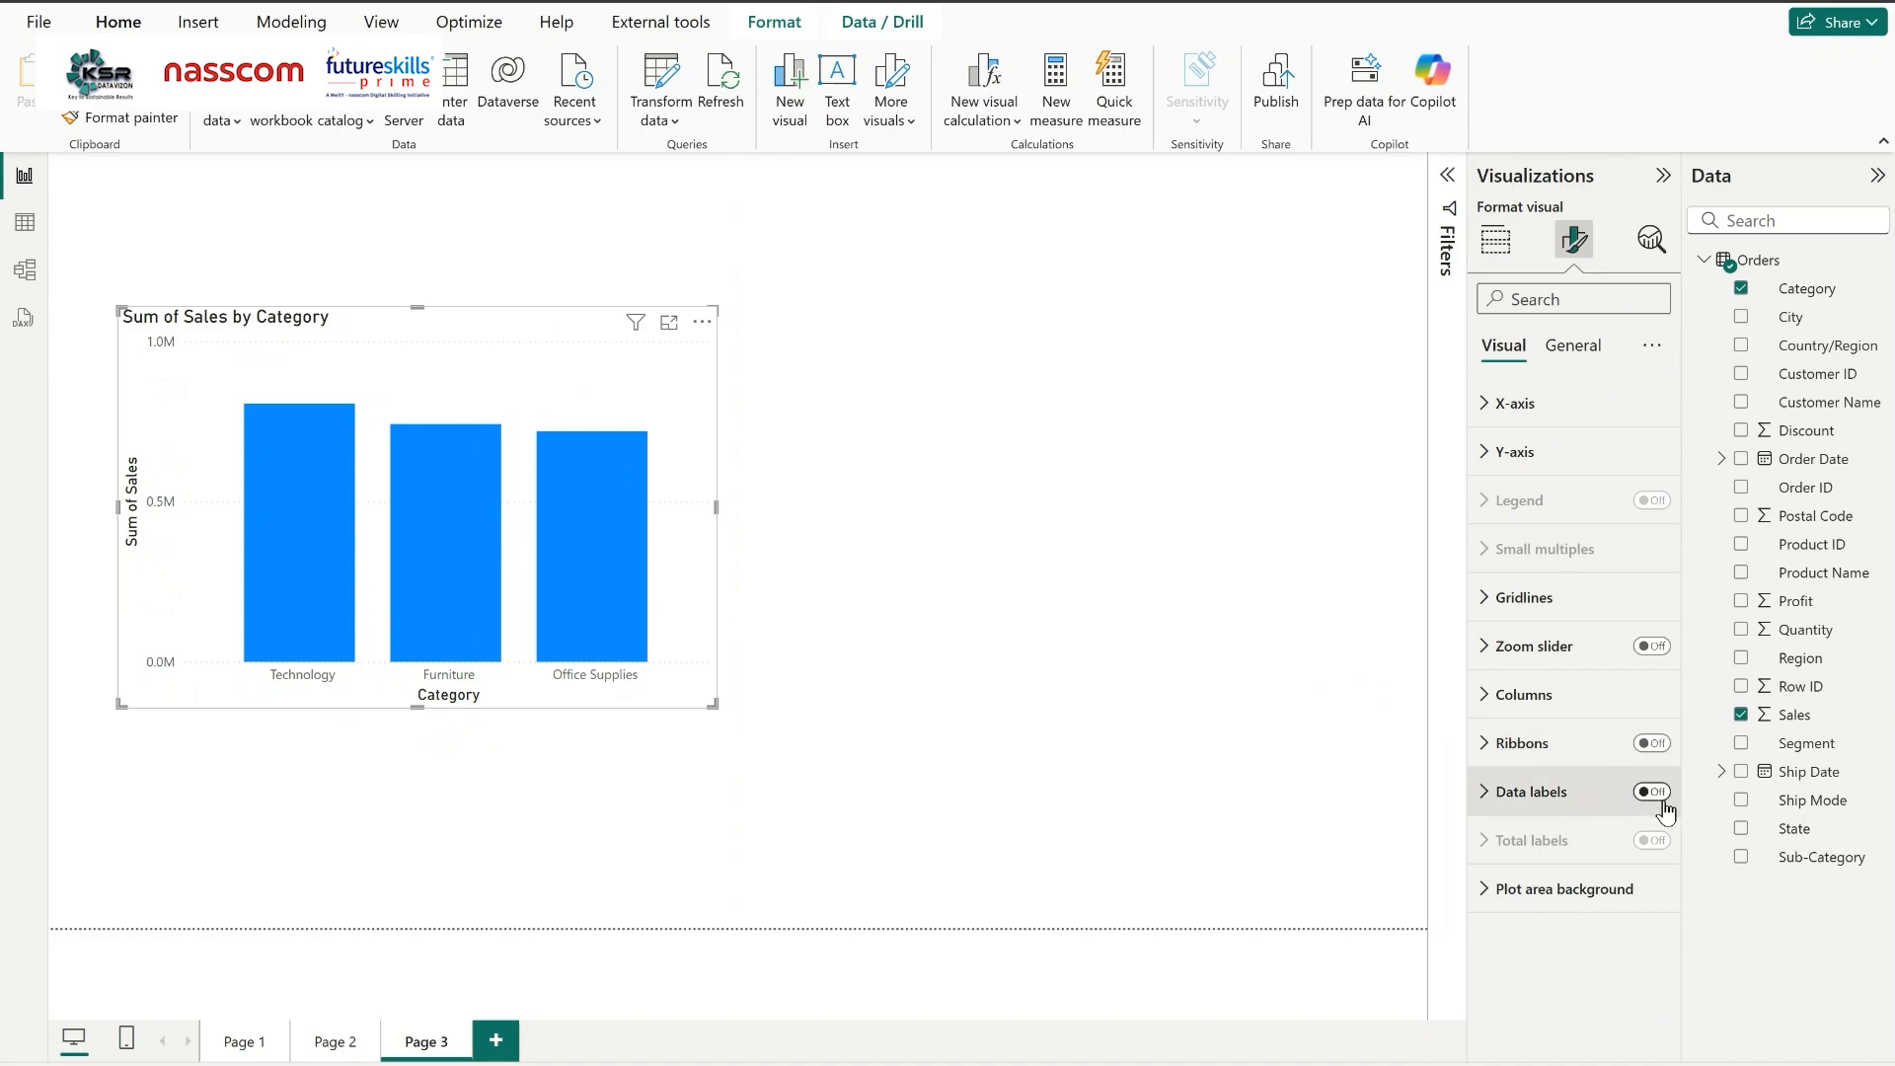
{"action": "left_click", "coordinate": [1658, 801]}
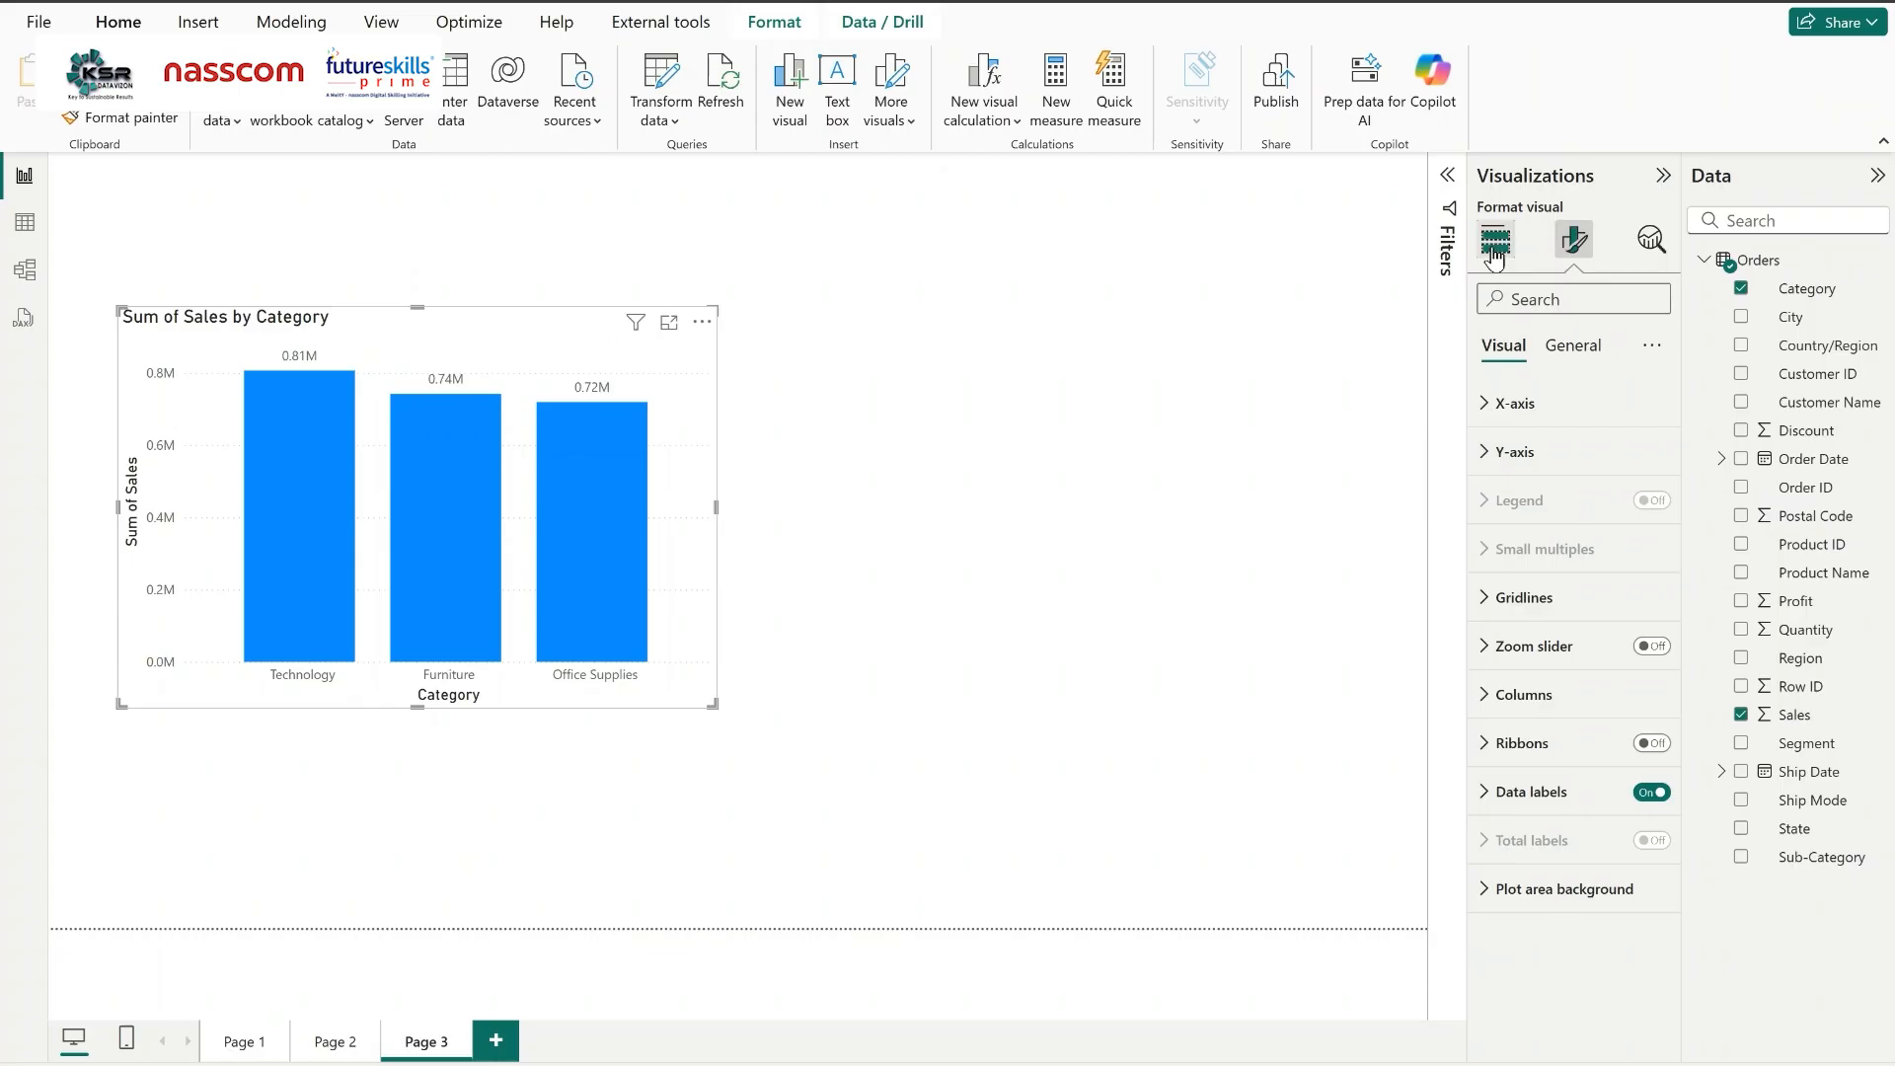
{"action": "left_click", "coordinate": [1496, 245]}
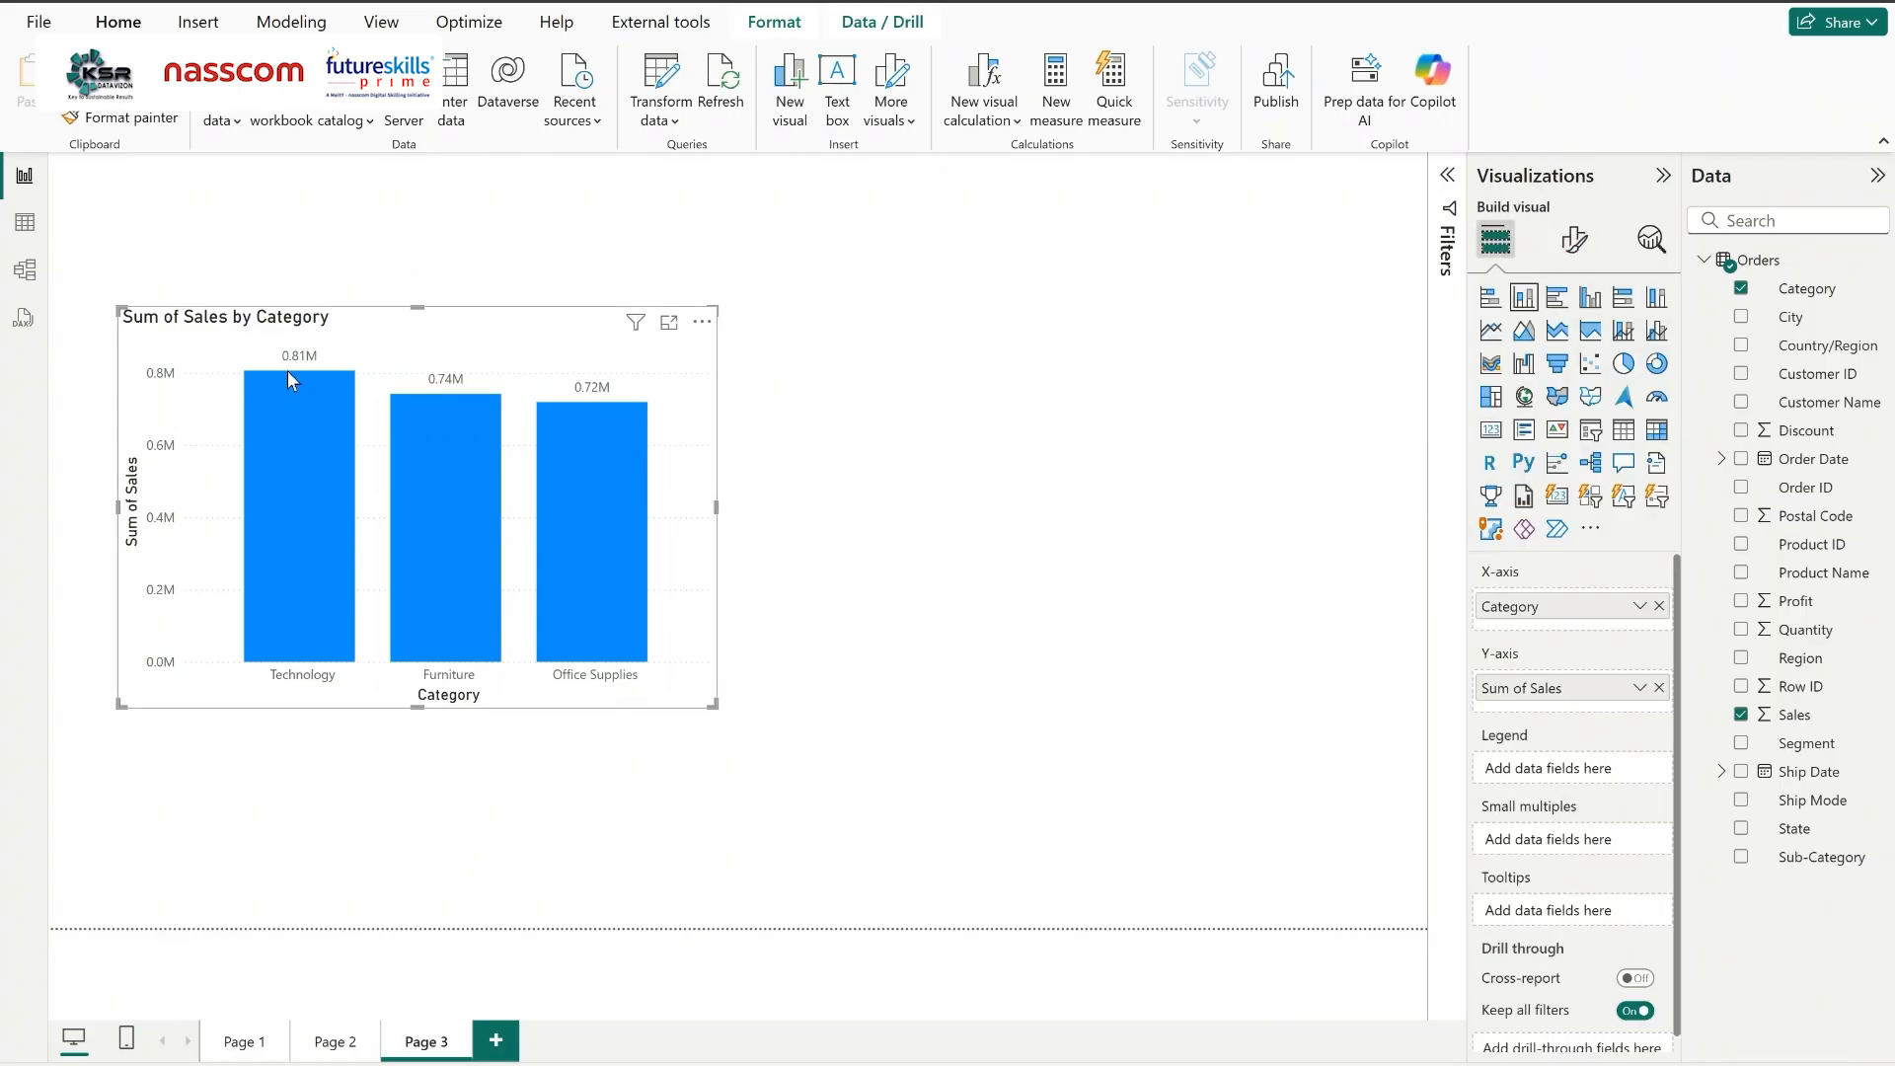
{"action": "mouse_move", "coordinate": [454, 462]}
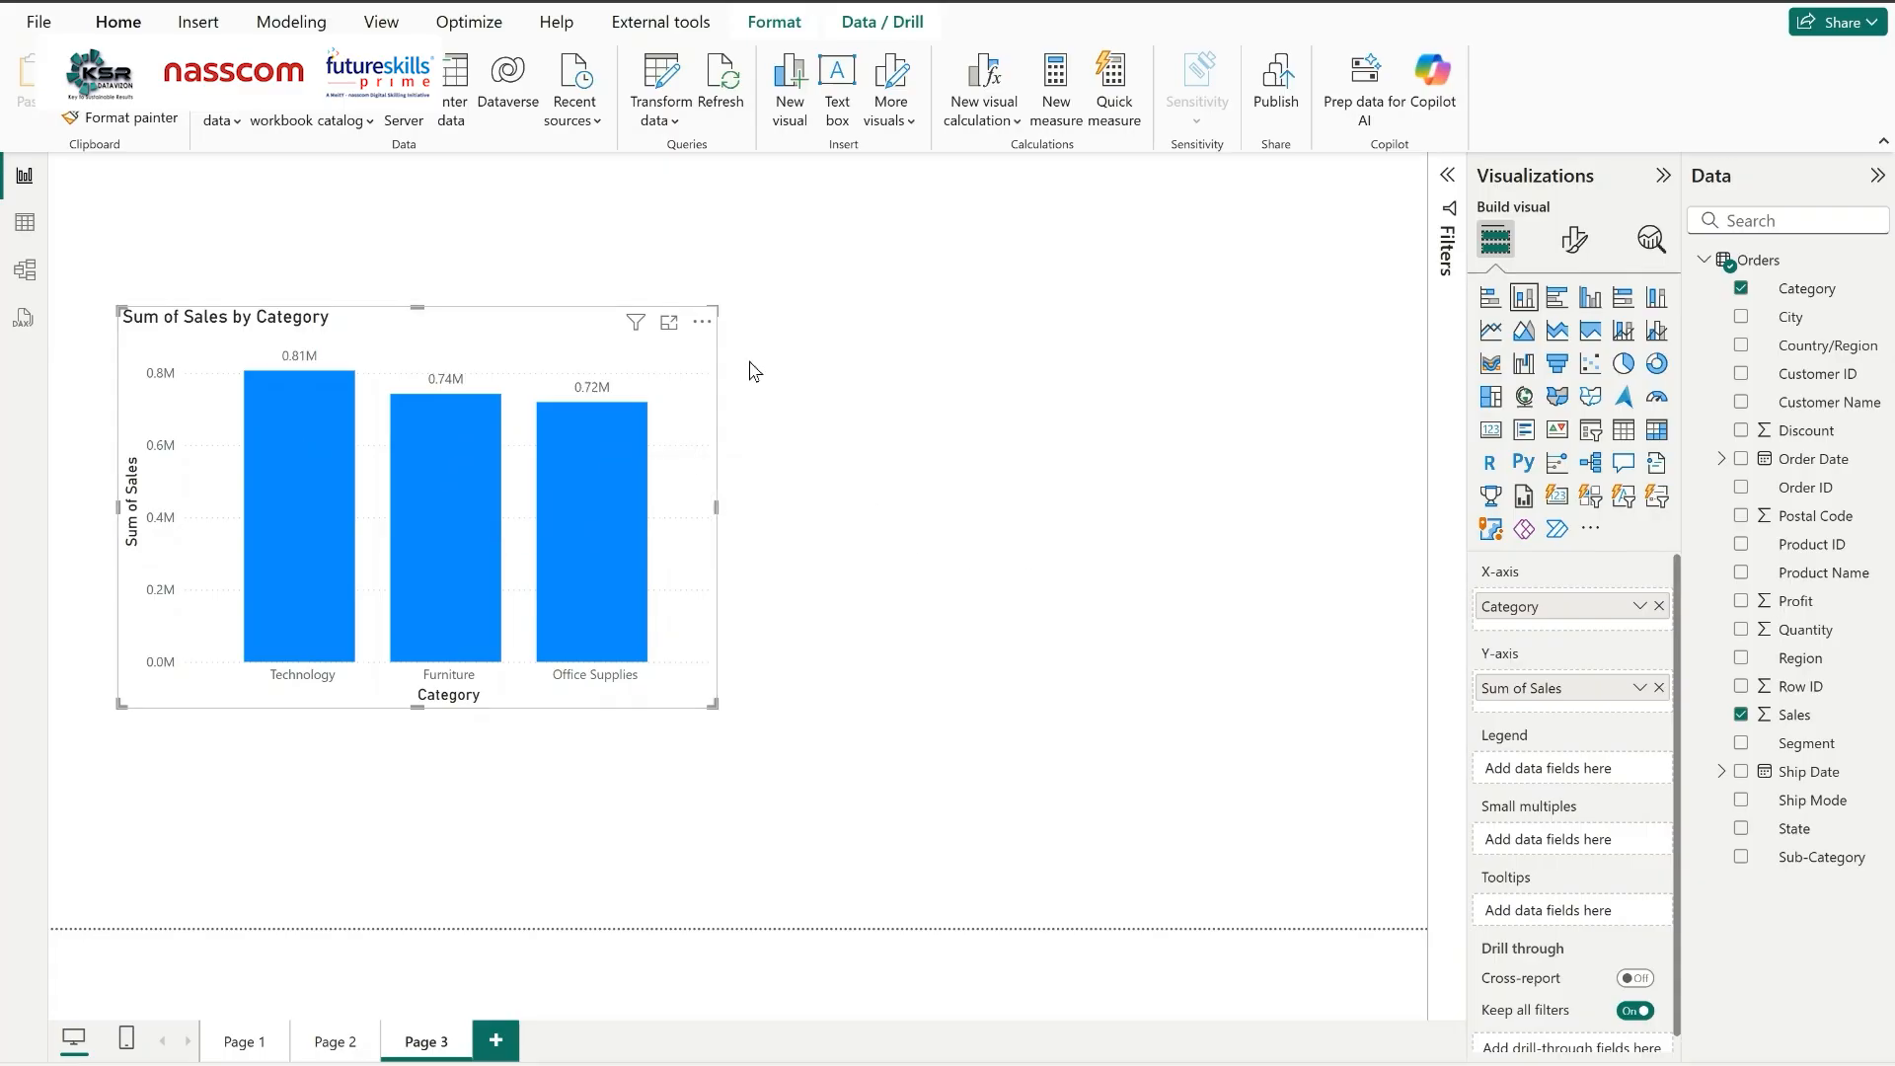
{"action": "left_click_drag", "start_coordinate": [697, 334], "coordinate": [669, 335]}
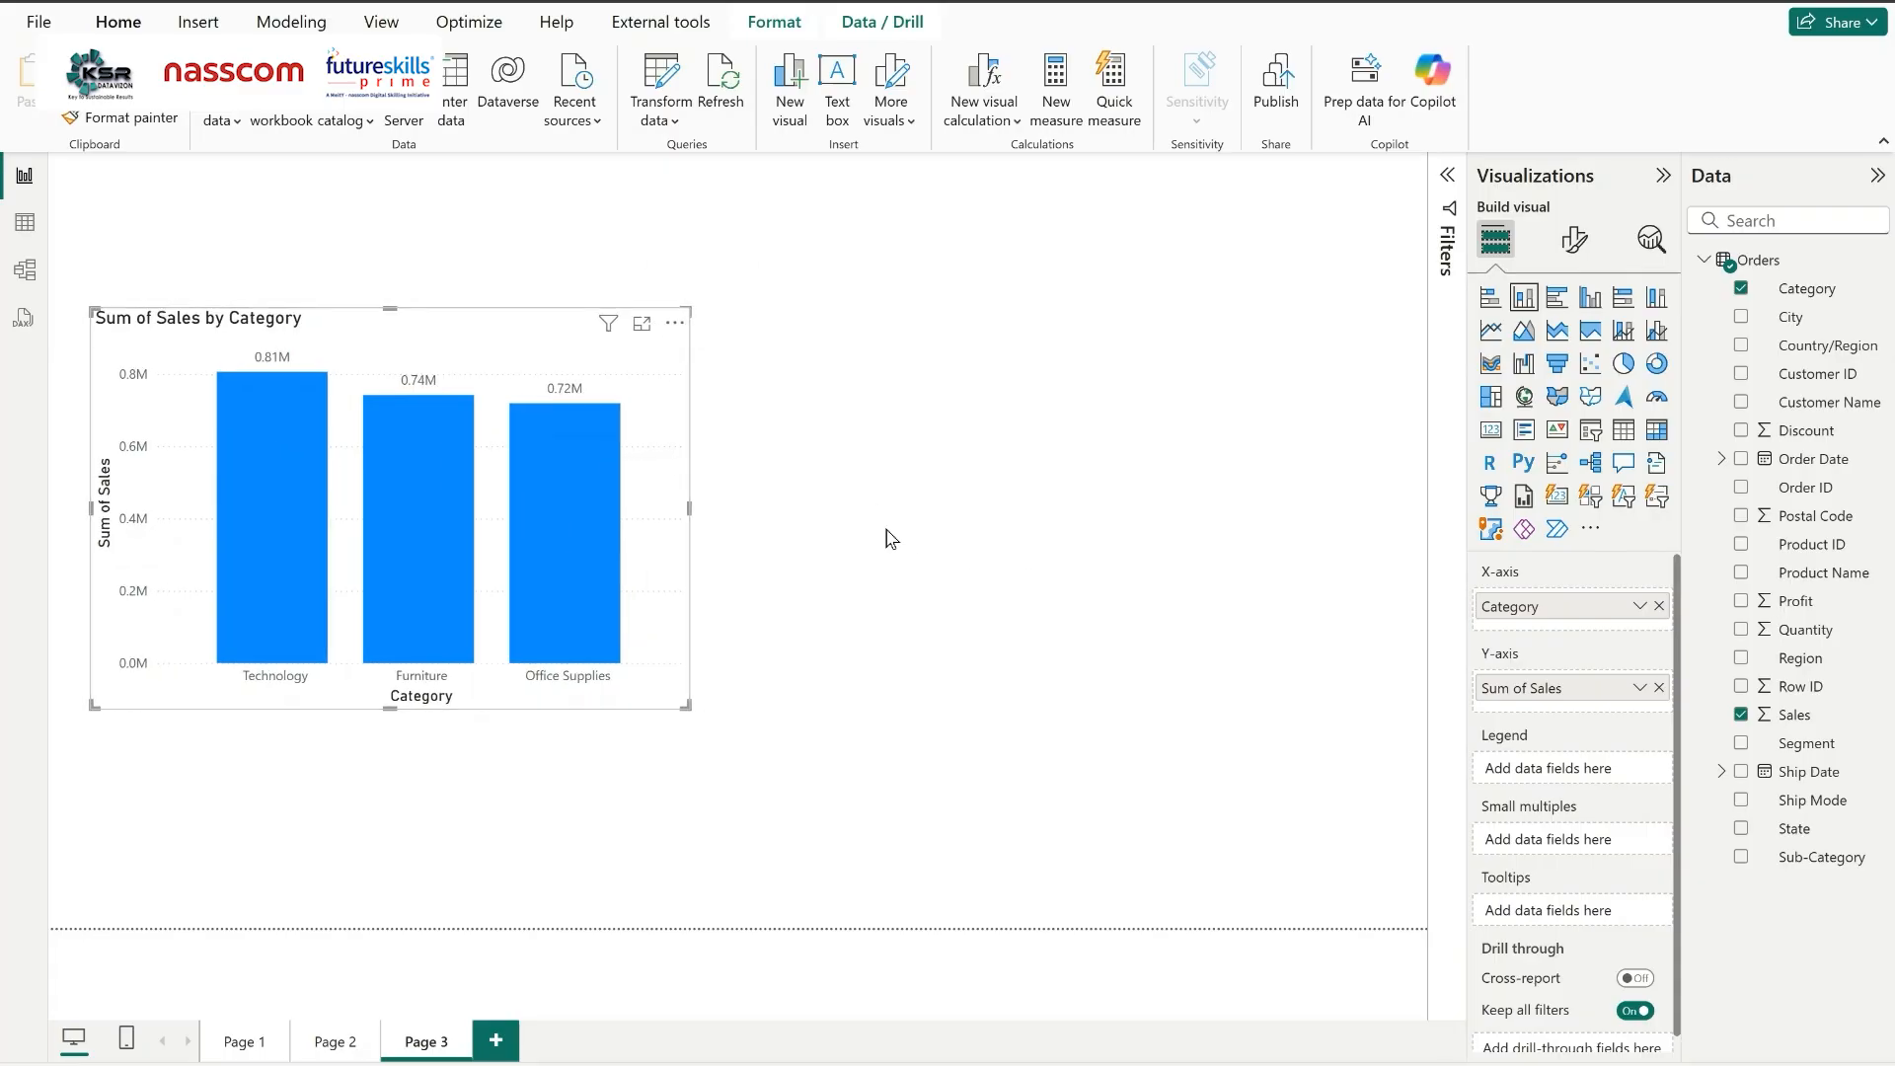
{"action": "left_click", "coordinate": [892, 538]}
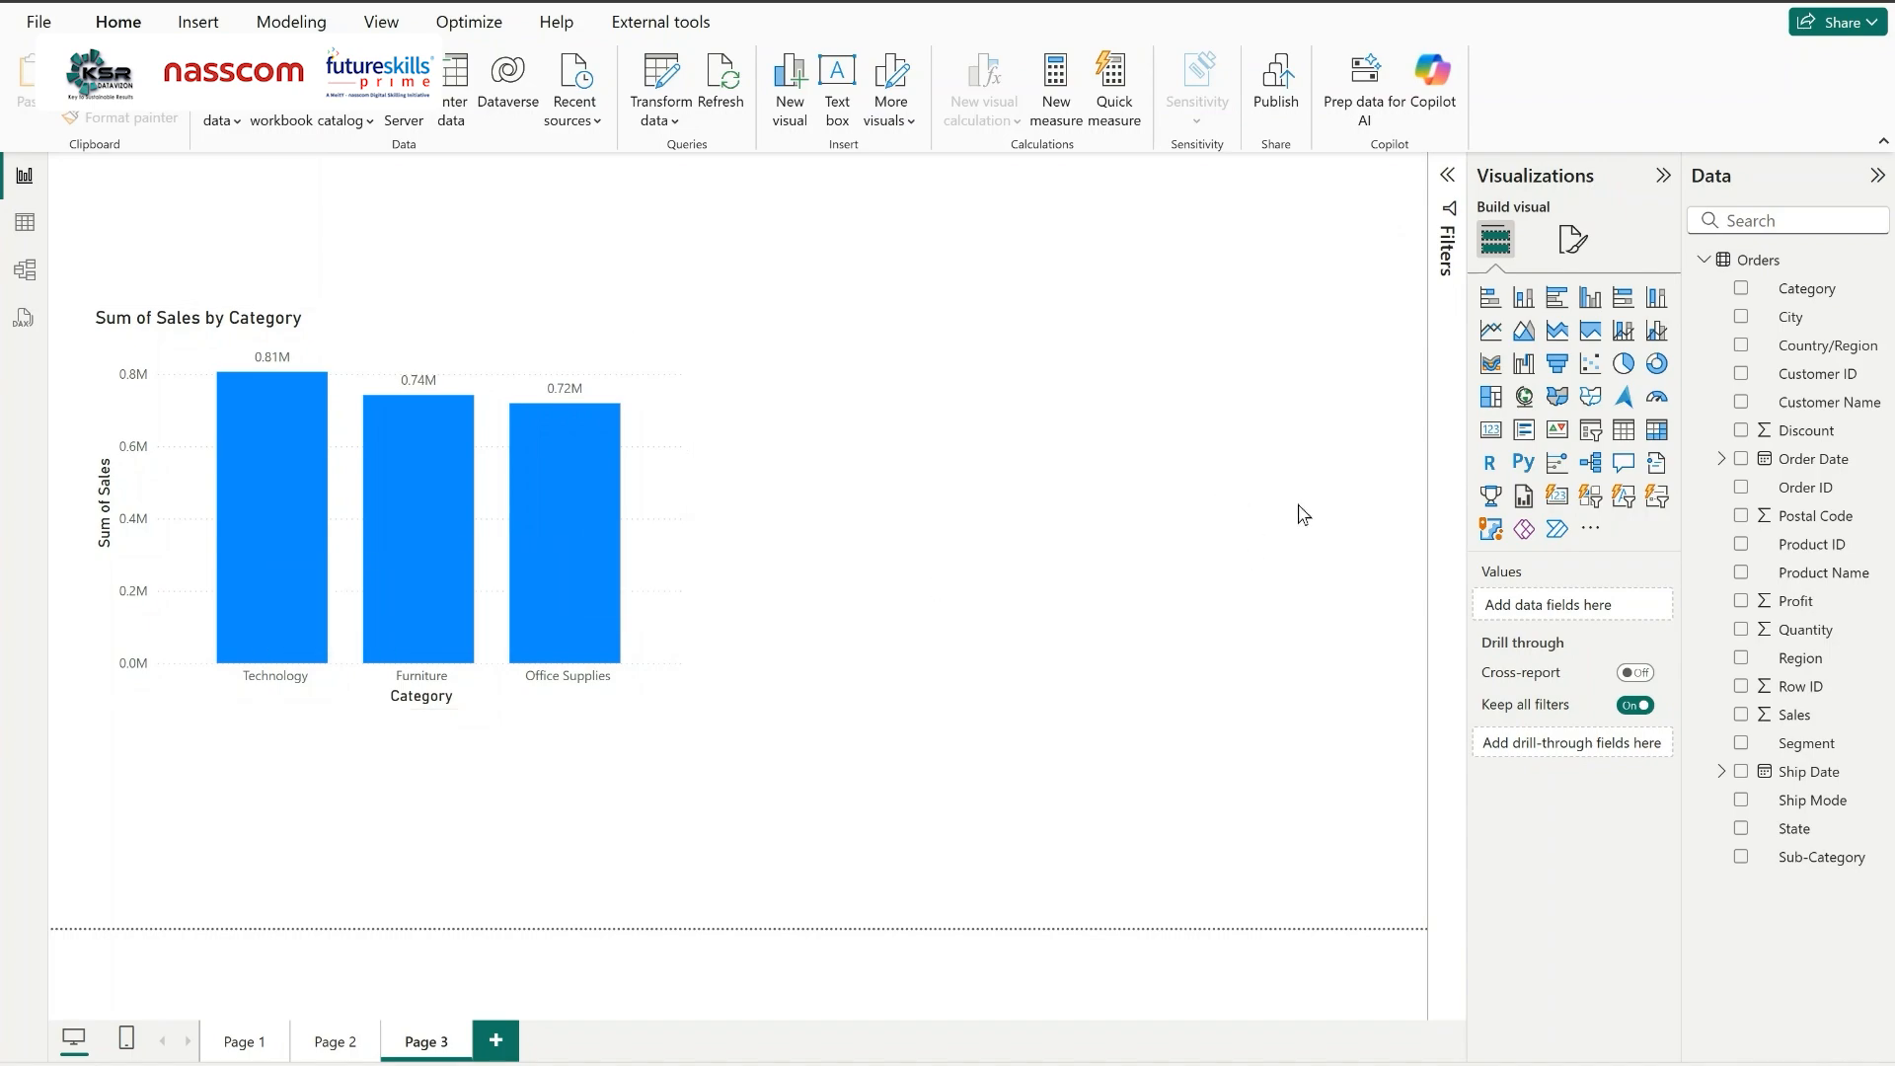
Add a second stacked column chart beside the first, enlarged, with Region on the X-axis and Sales on the Y-axis.
{"action": "left_click", "coordinate": [1533, 311]}
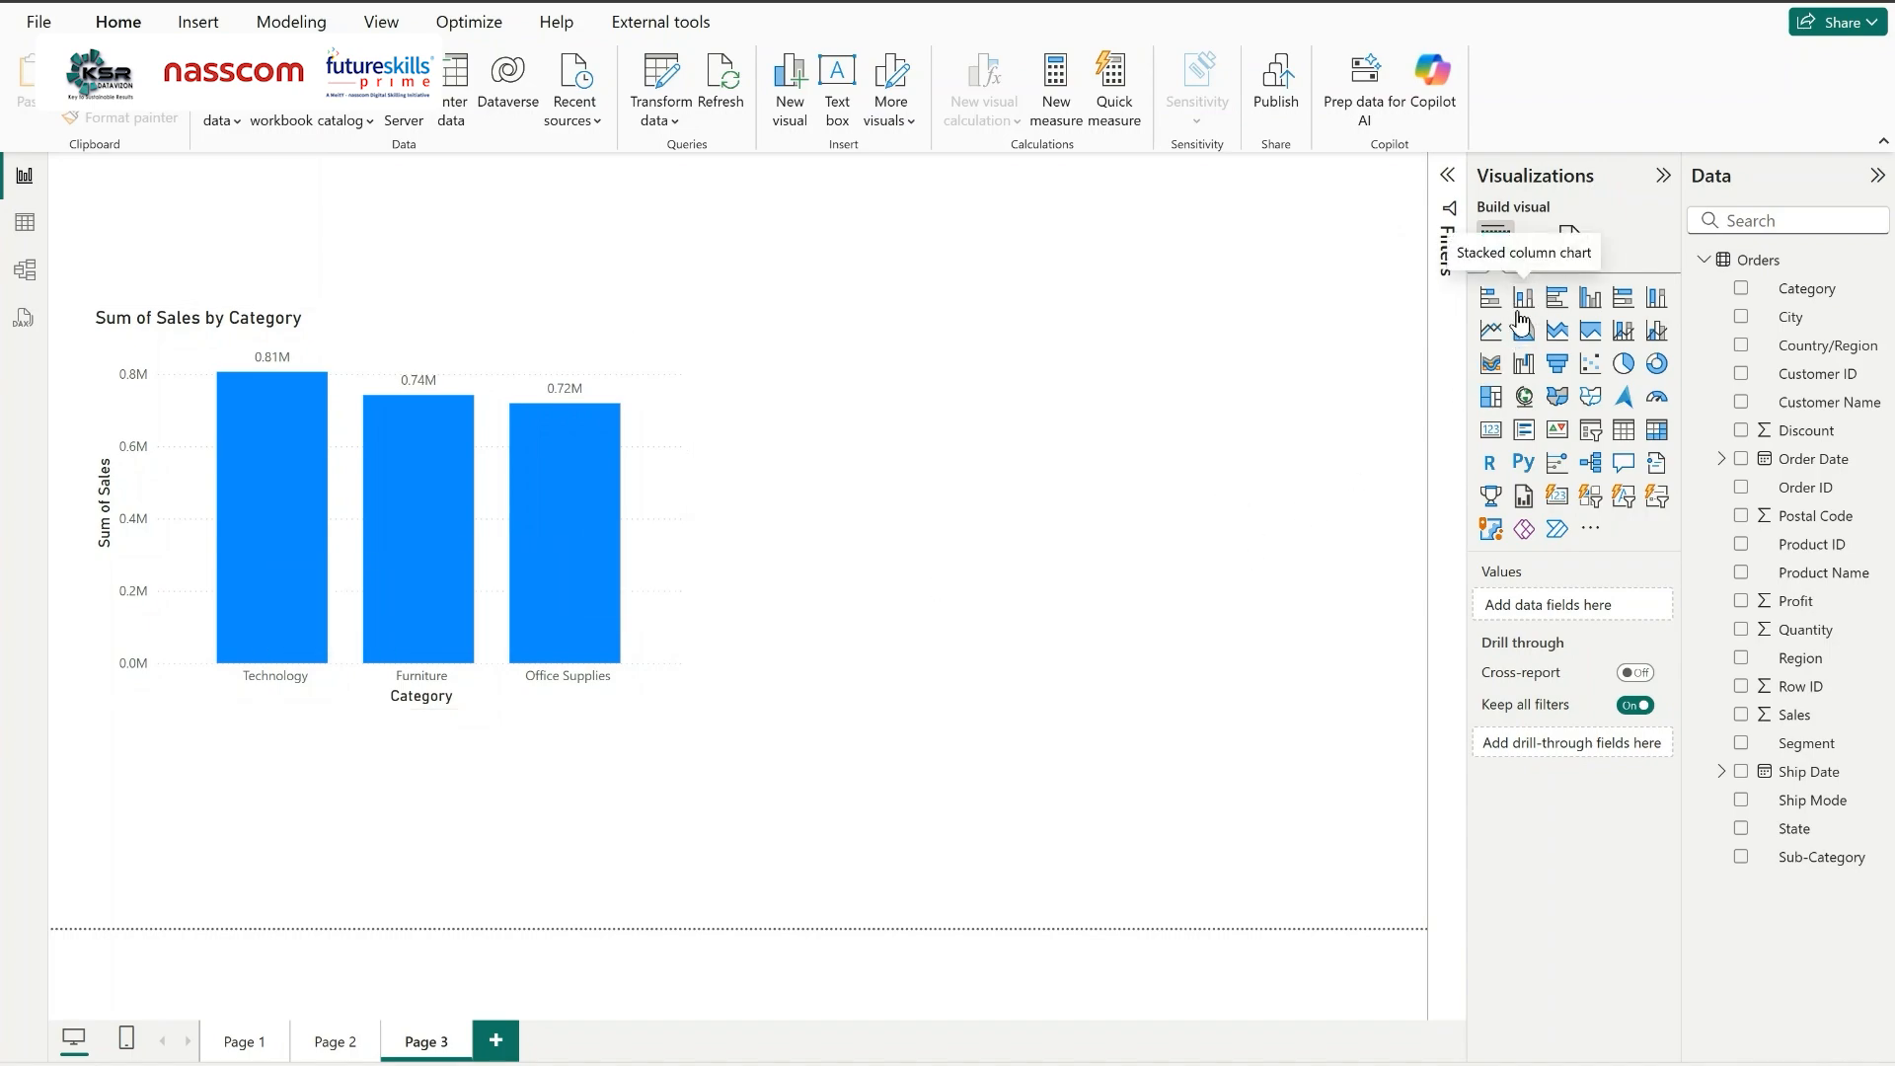
{"action": "left_click_drag", "start_coordinate": [529, 816], "coordinate": [1091, 422]}
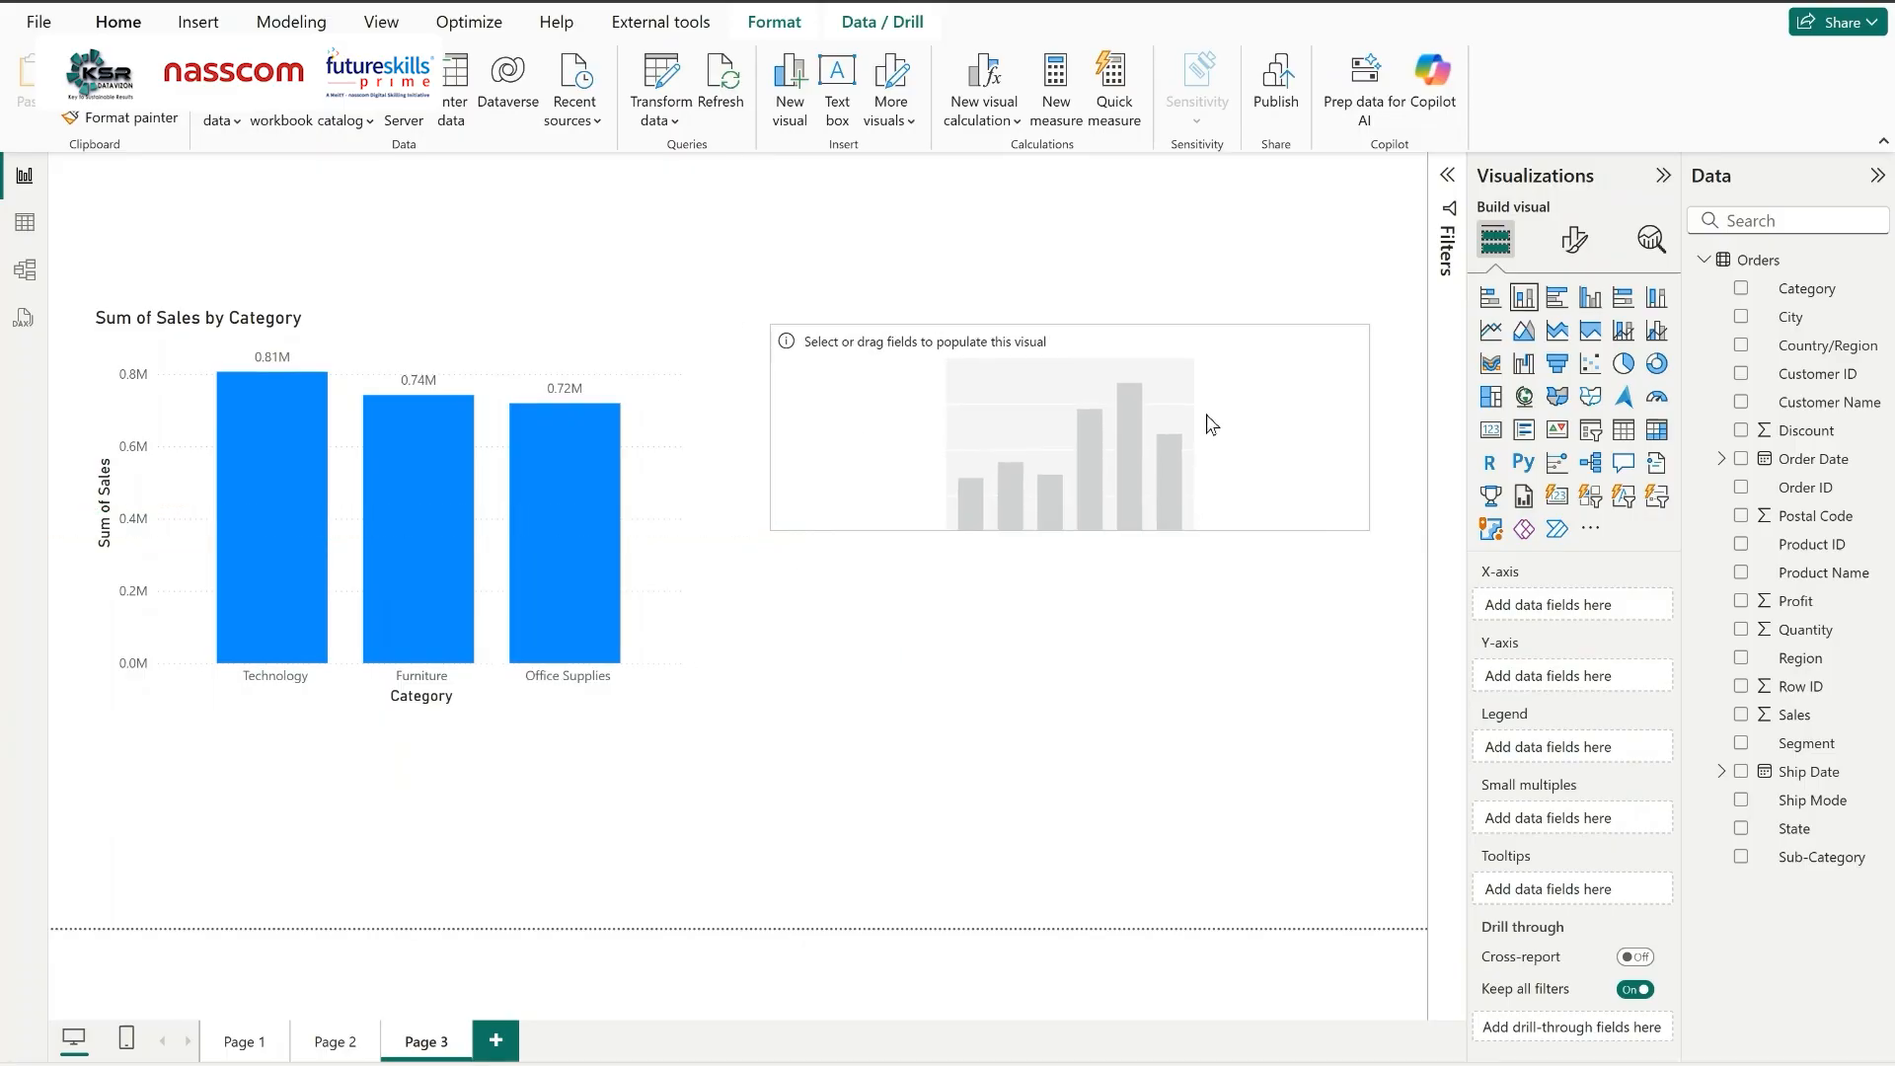
{"action": "left_click_drag", "start_coordinate": [1092, 542], "coordinate": [1086, 716]}
{"action": "left_click_drag", "start_coordinate": [1801, 657], "coordinate": [1559, 609]}
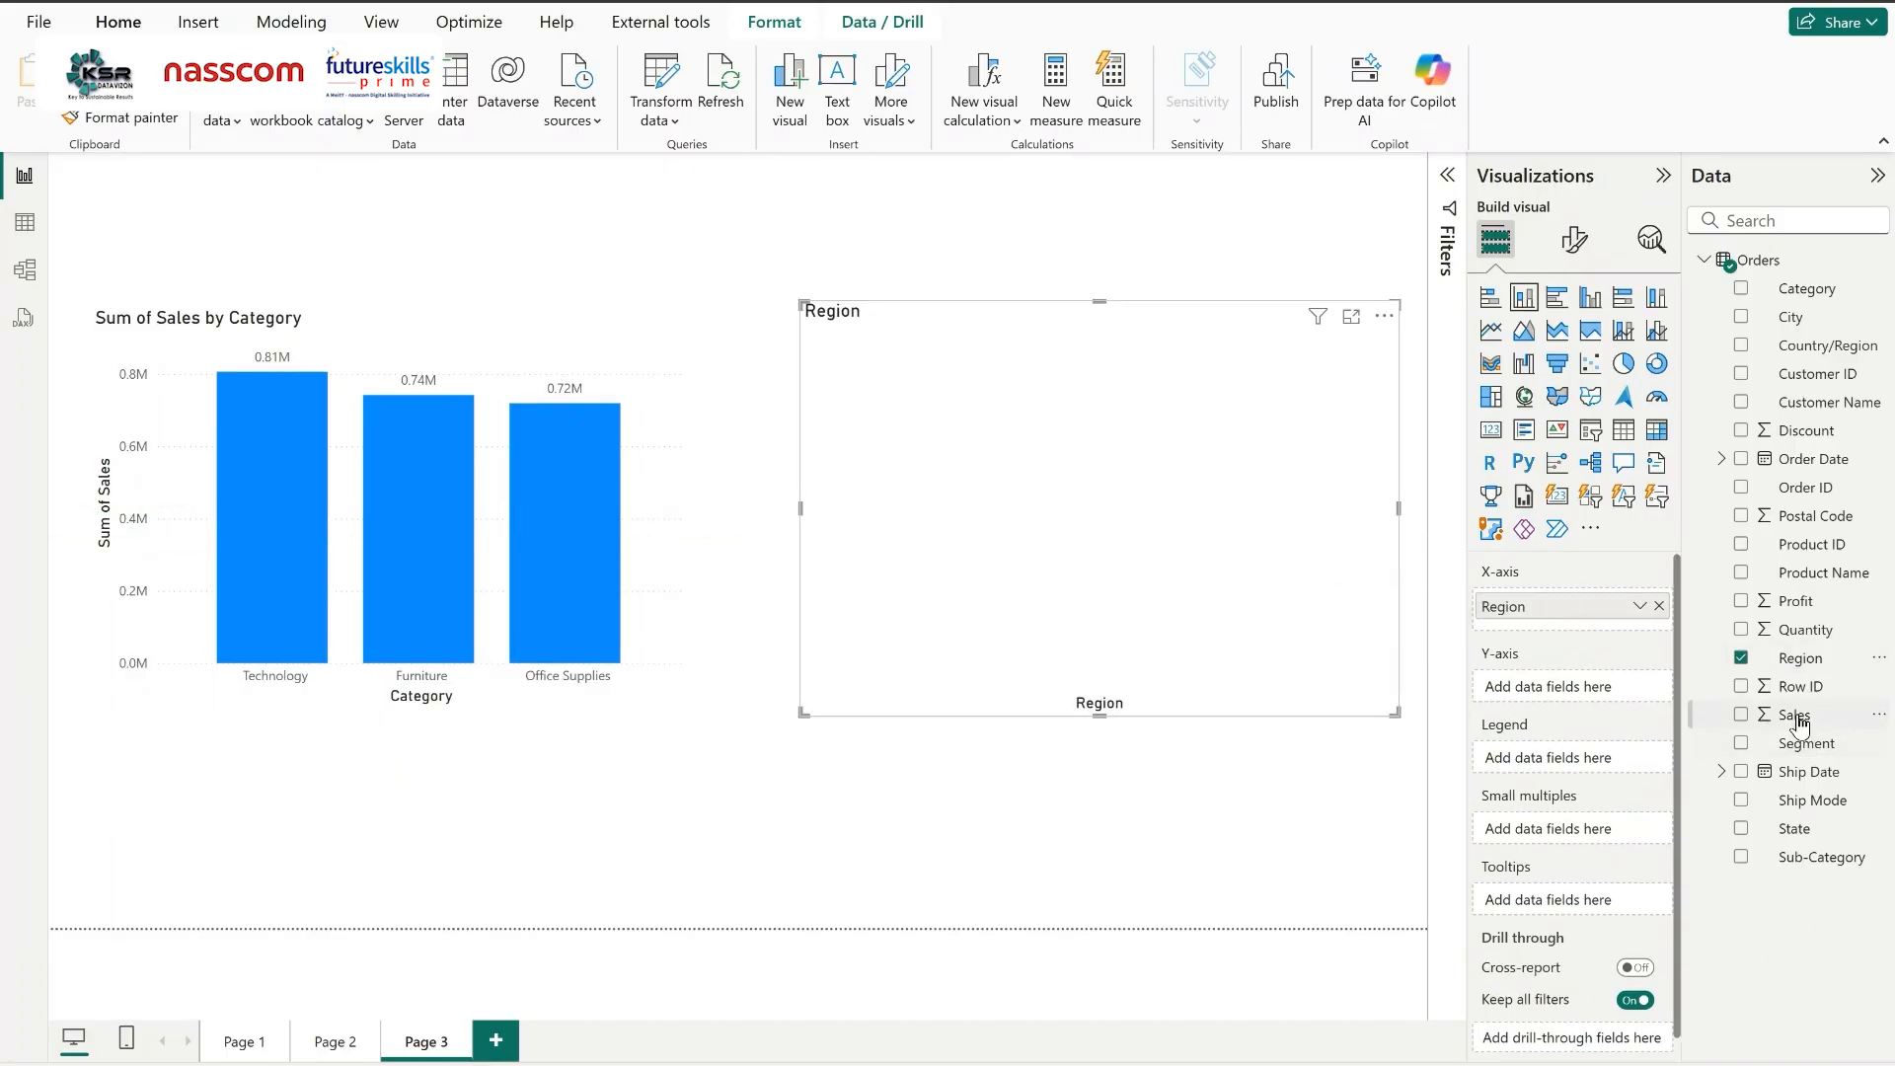
{"action": "left_click_drag", "start_coordinate": [1796, 717], "coordinate": [1596, 689]}
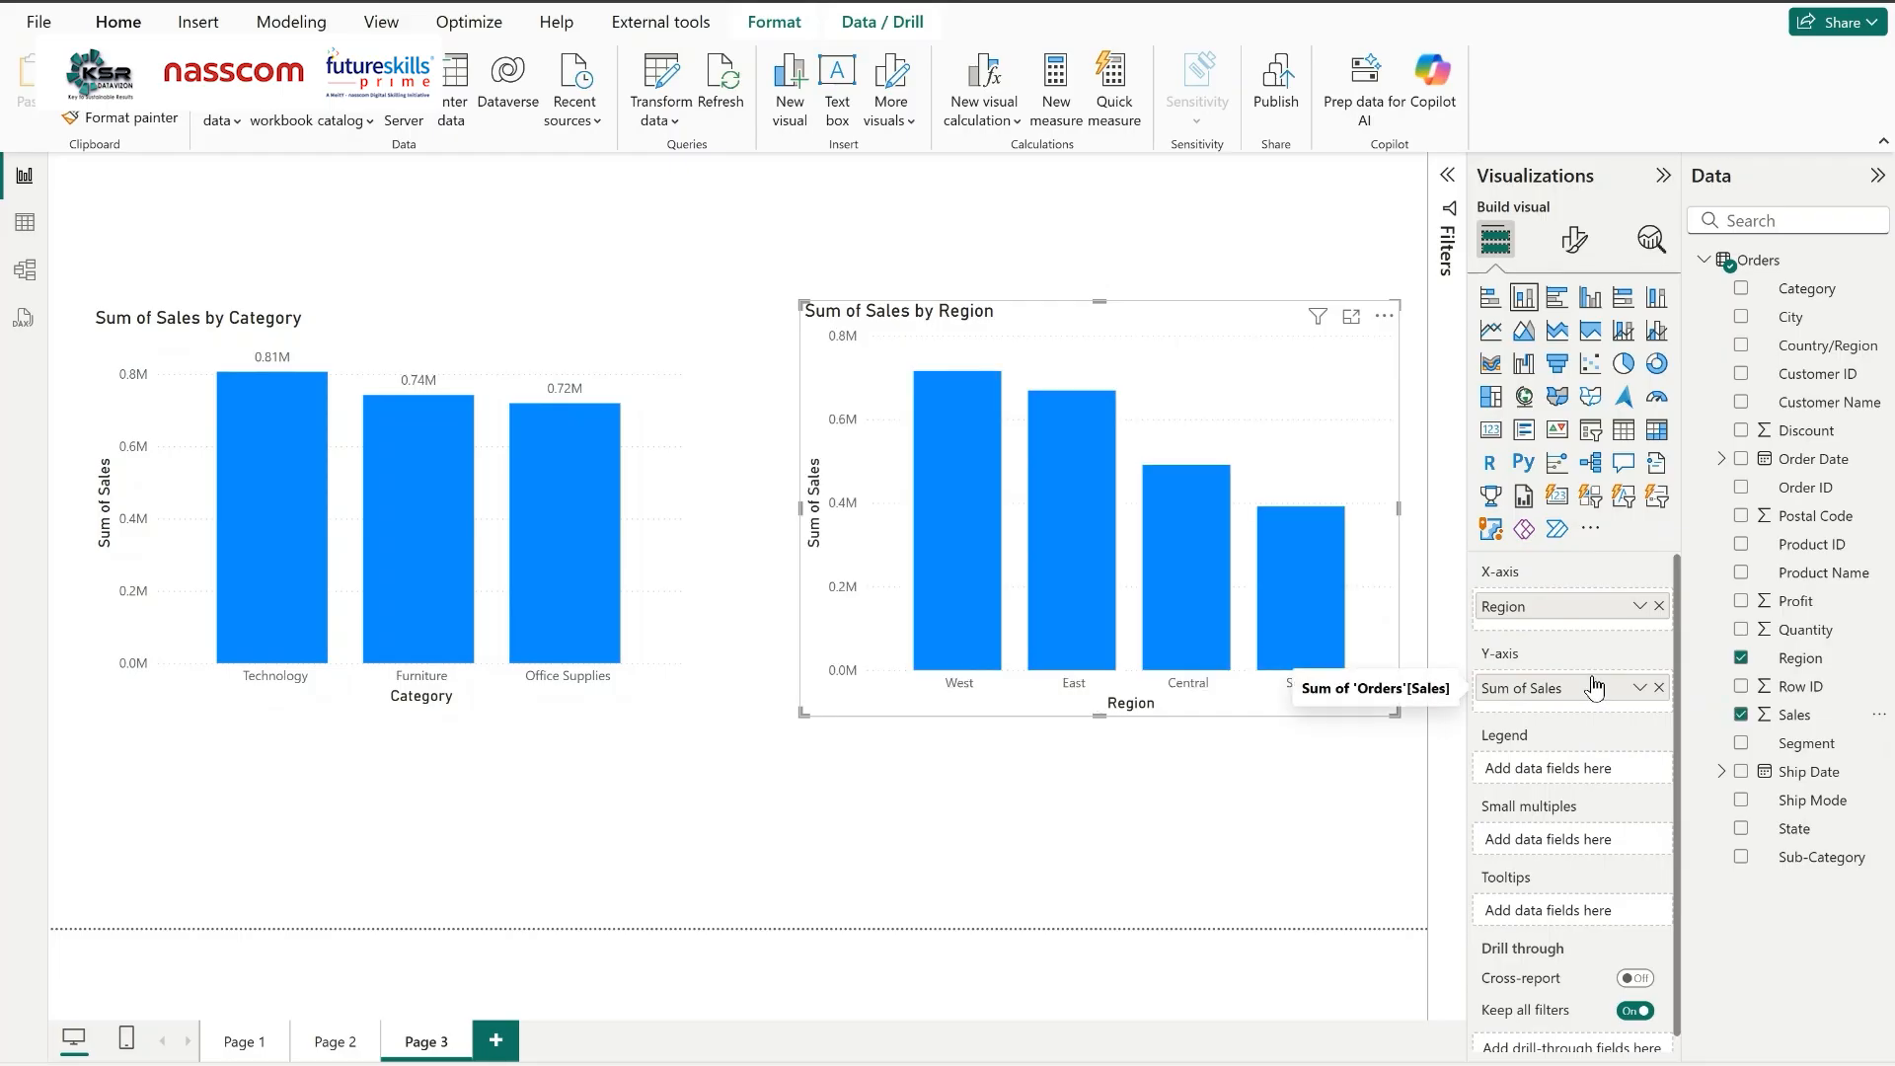
Turn on data labels for the Region chart and nudge it slightly towards the Category chart.
{"action": "left_click", "coordinate": [1578, 242]}
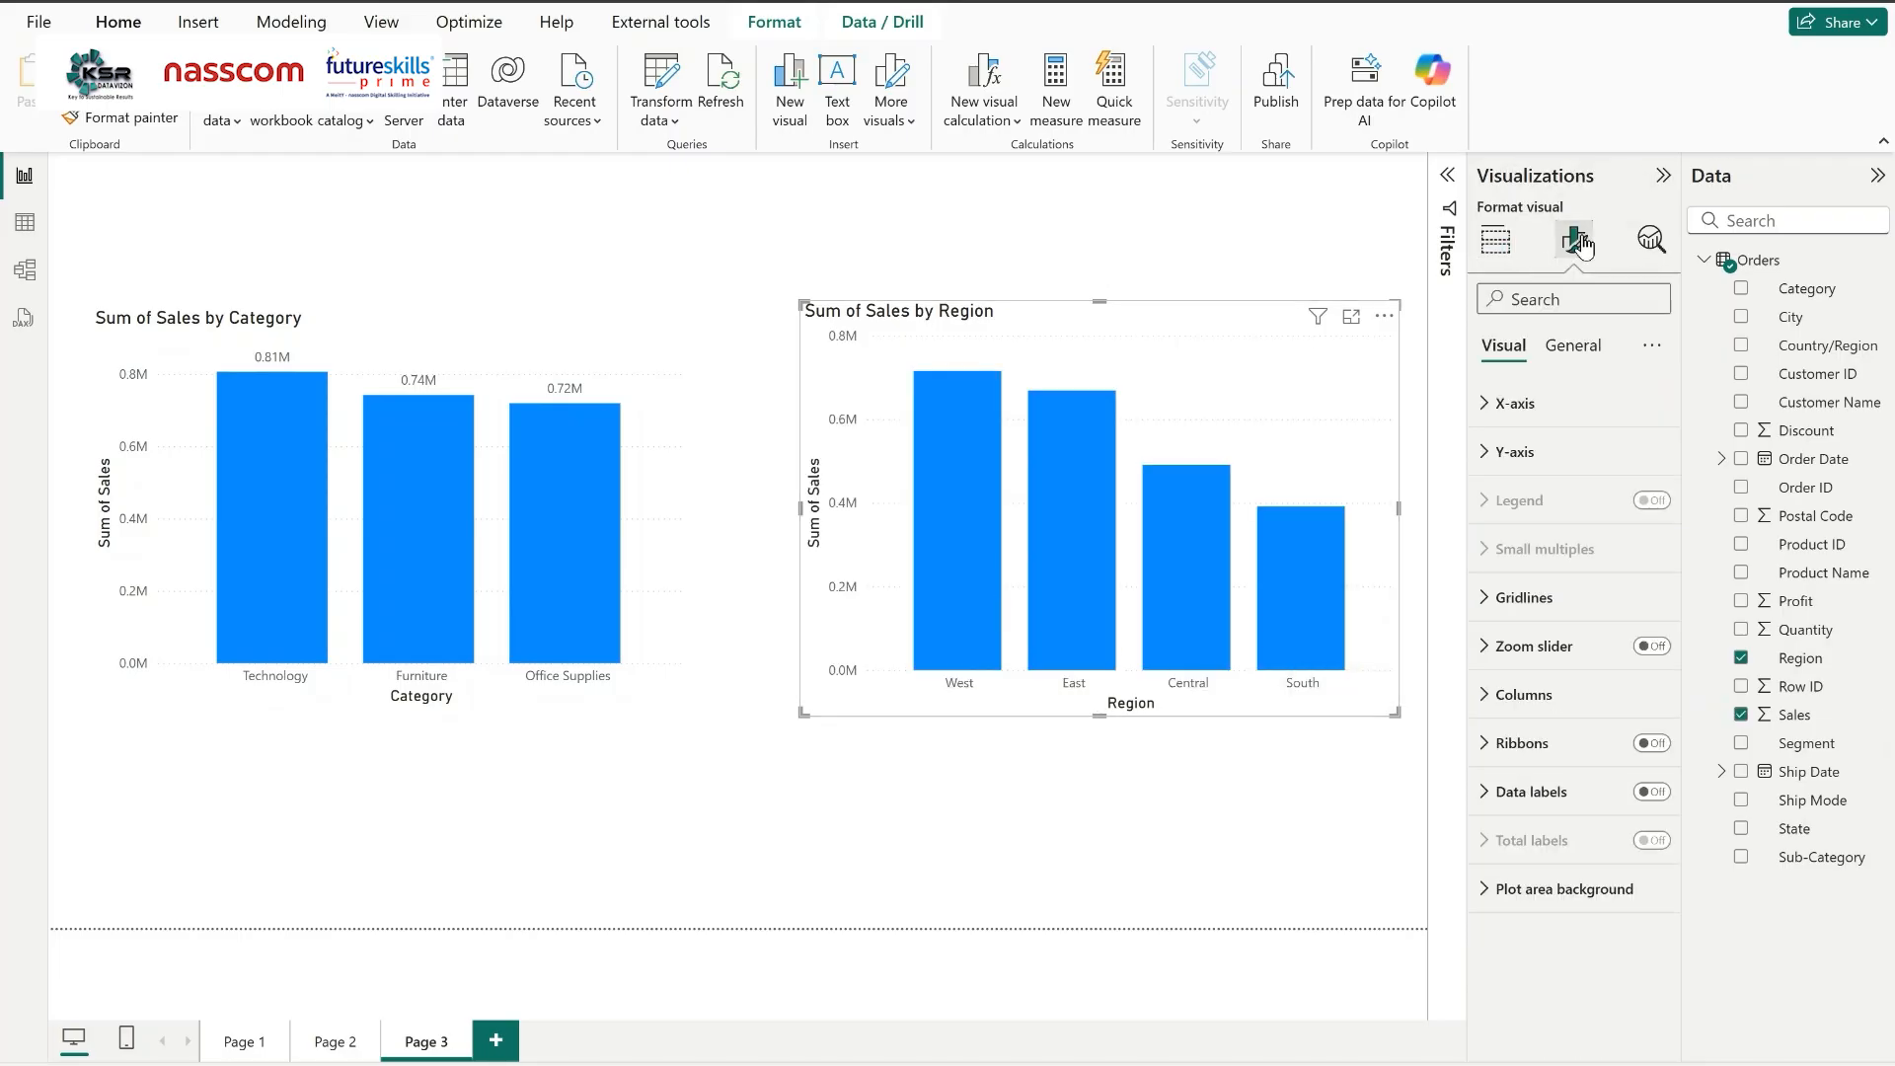
{"action": "left_click", "coordinate": [1650, 793]}
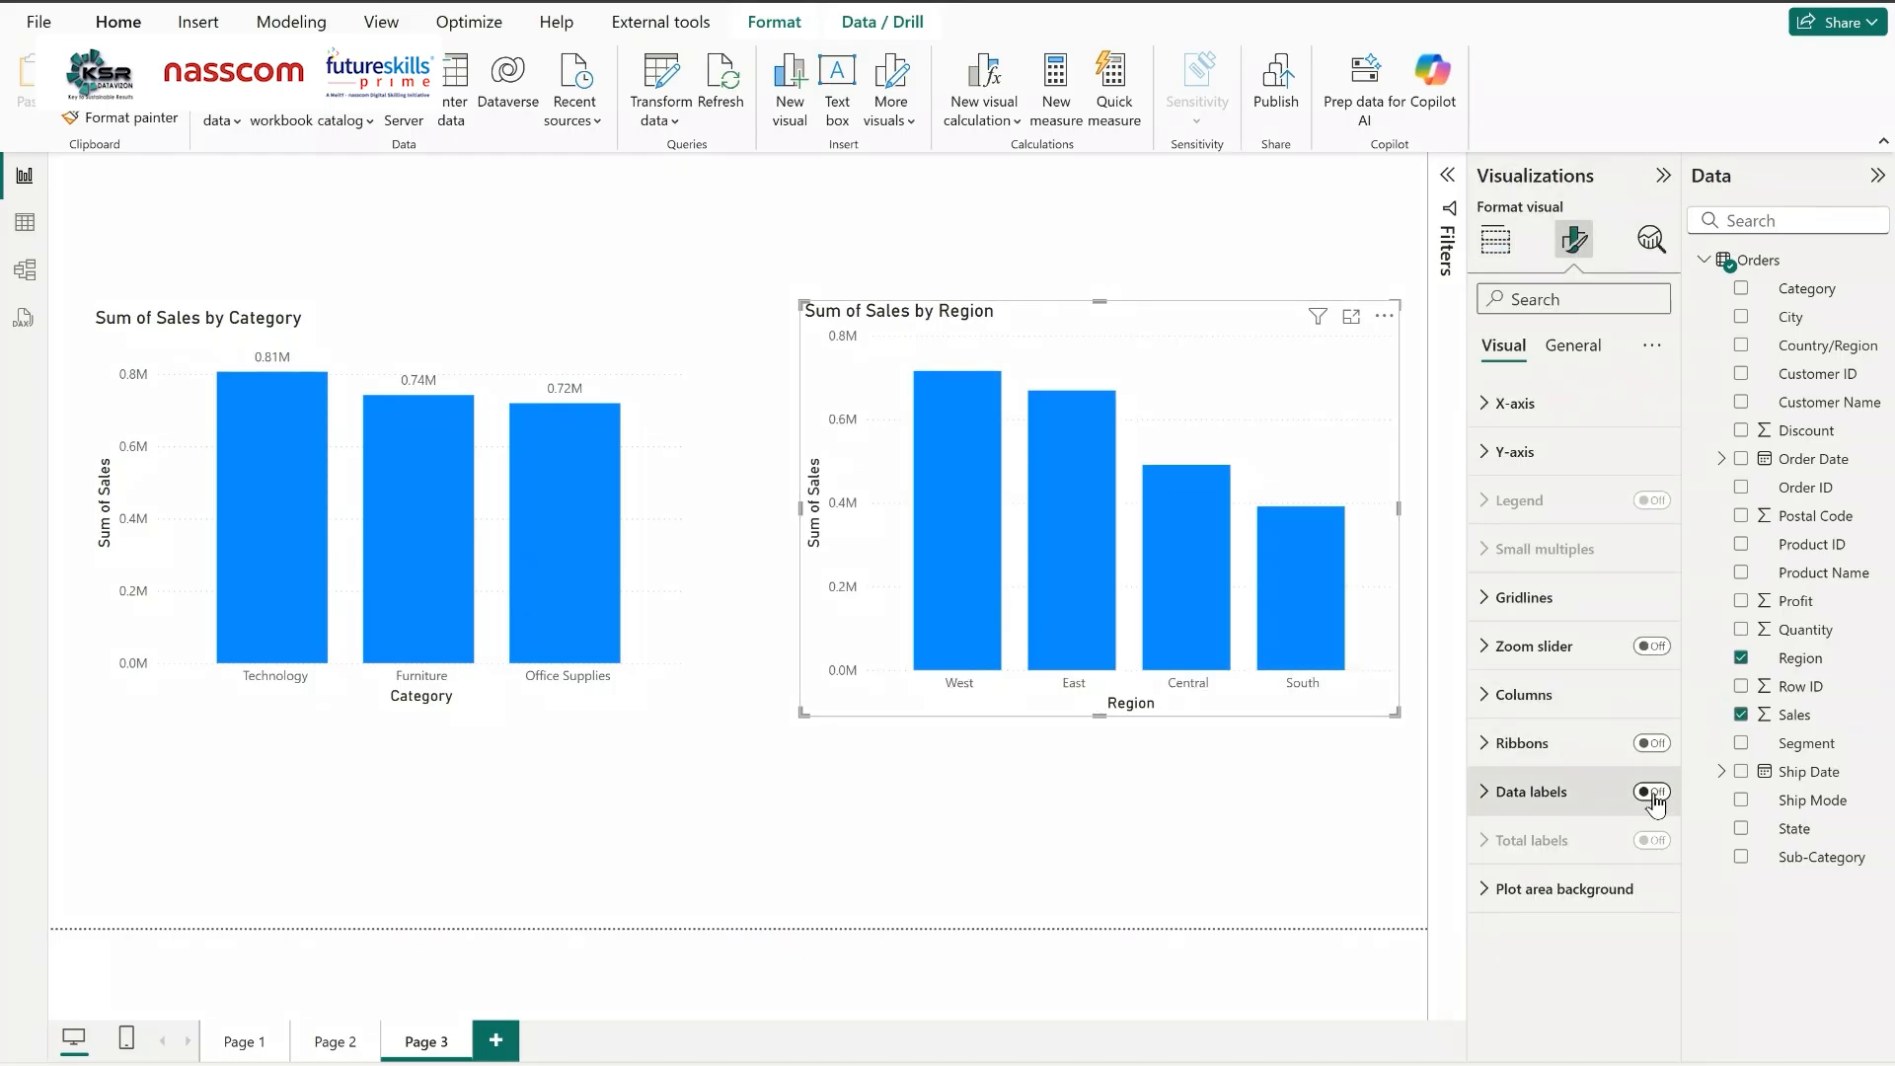
{"action": "left_click_drag", "start_coordinate": [1209, 346], "coordinate": [1199, 340]}
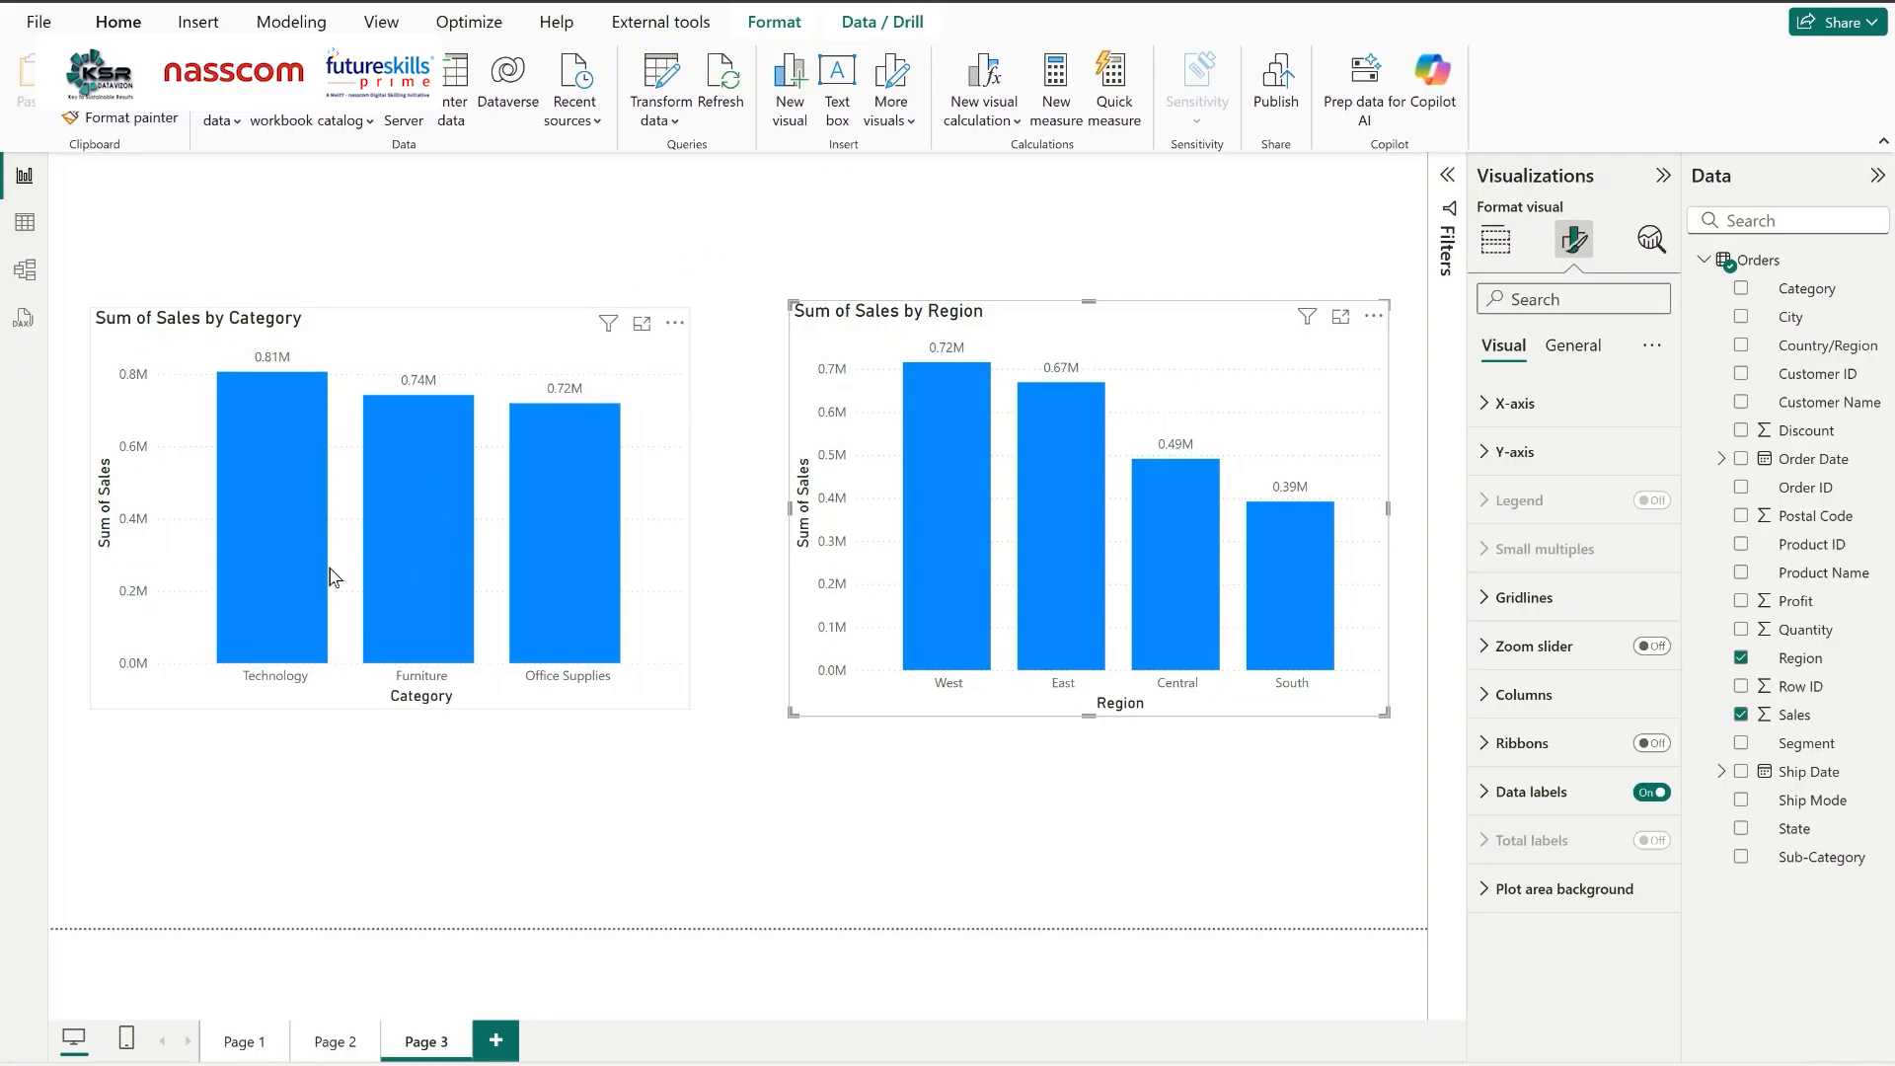
Cross-highlight the Region chart by Technology and by Furniture, examine the highlighted sales per region, and clear the selection.
{"action": "left_click", "coordinate": [256, 551]}
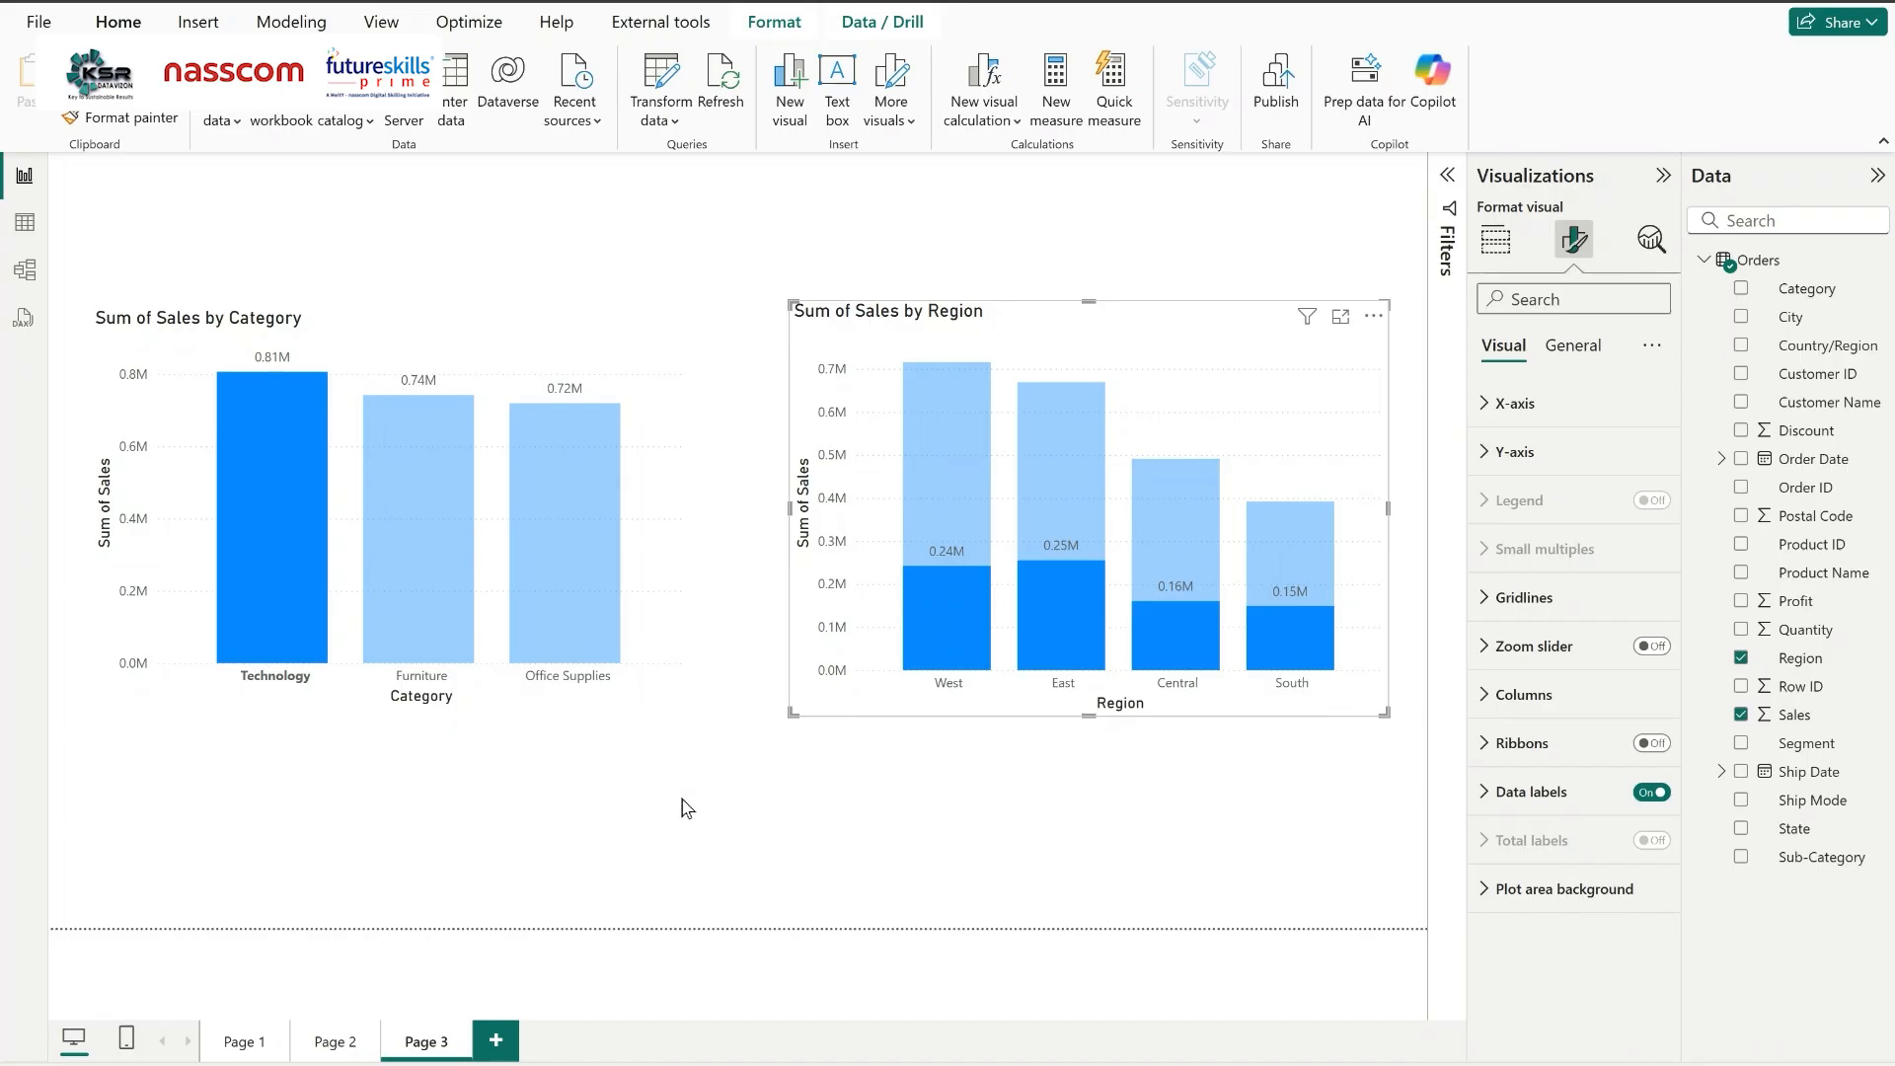
{"action": "left_click", "coordinate": [395, 535]}
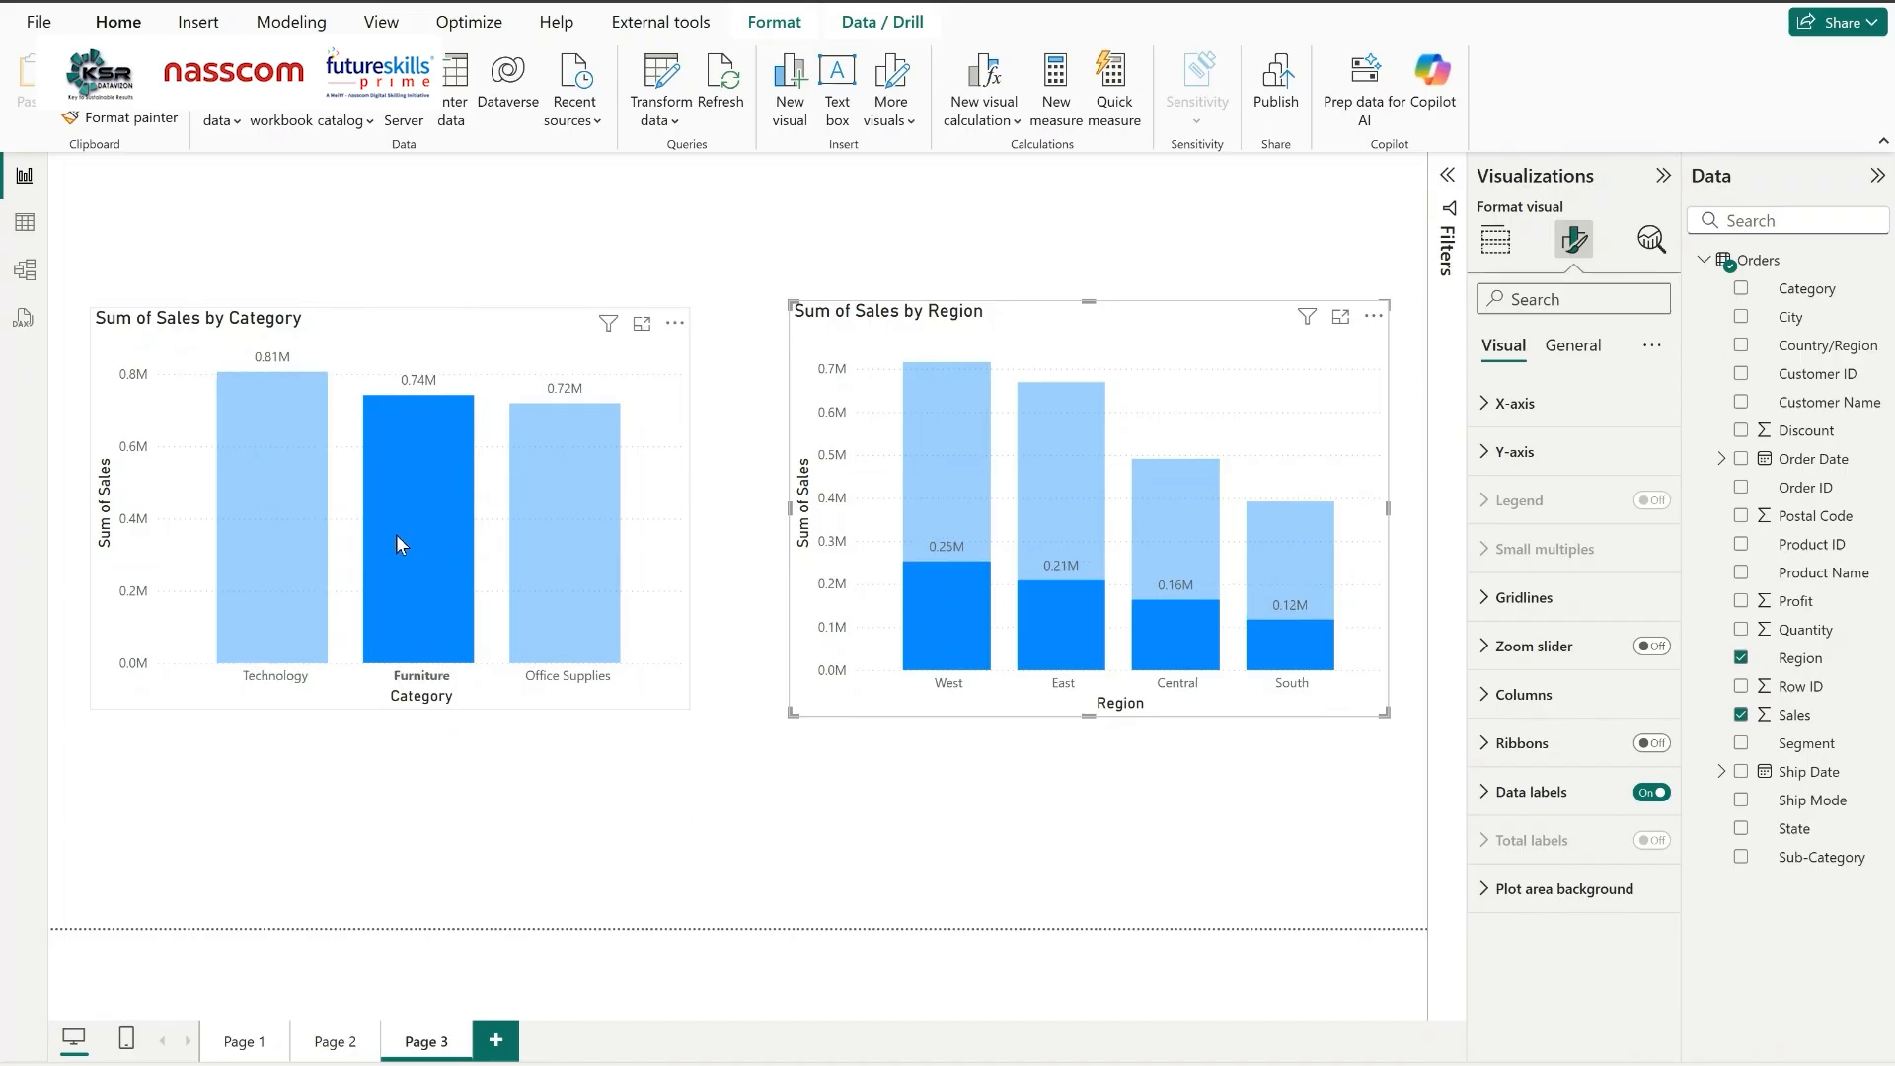
{"action": "mouse_move", "coordinate": [950, 607]}
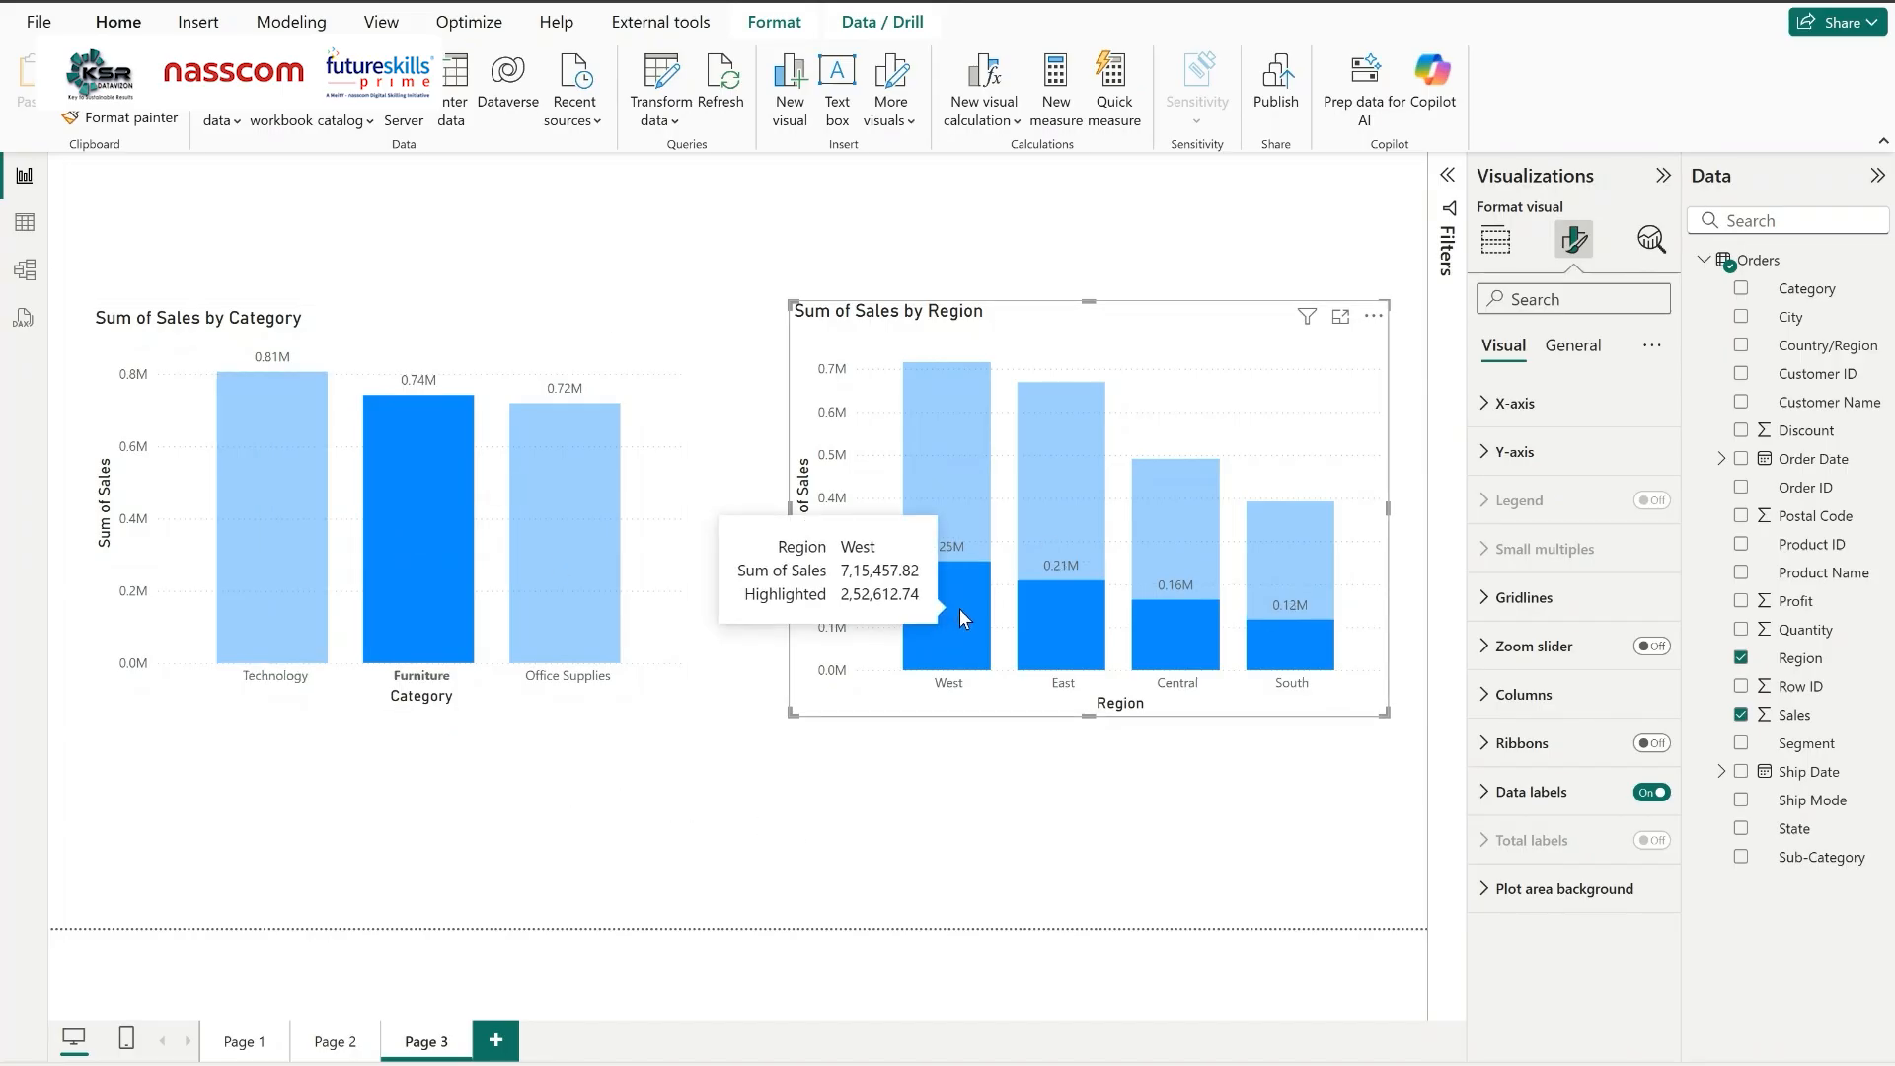
{"action": "mouse_move", "coordinate": [1181, 620]}
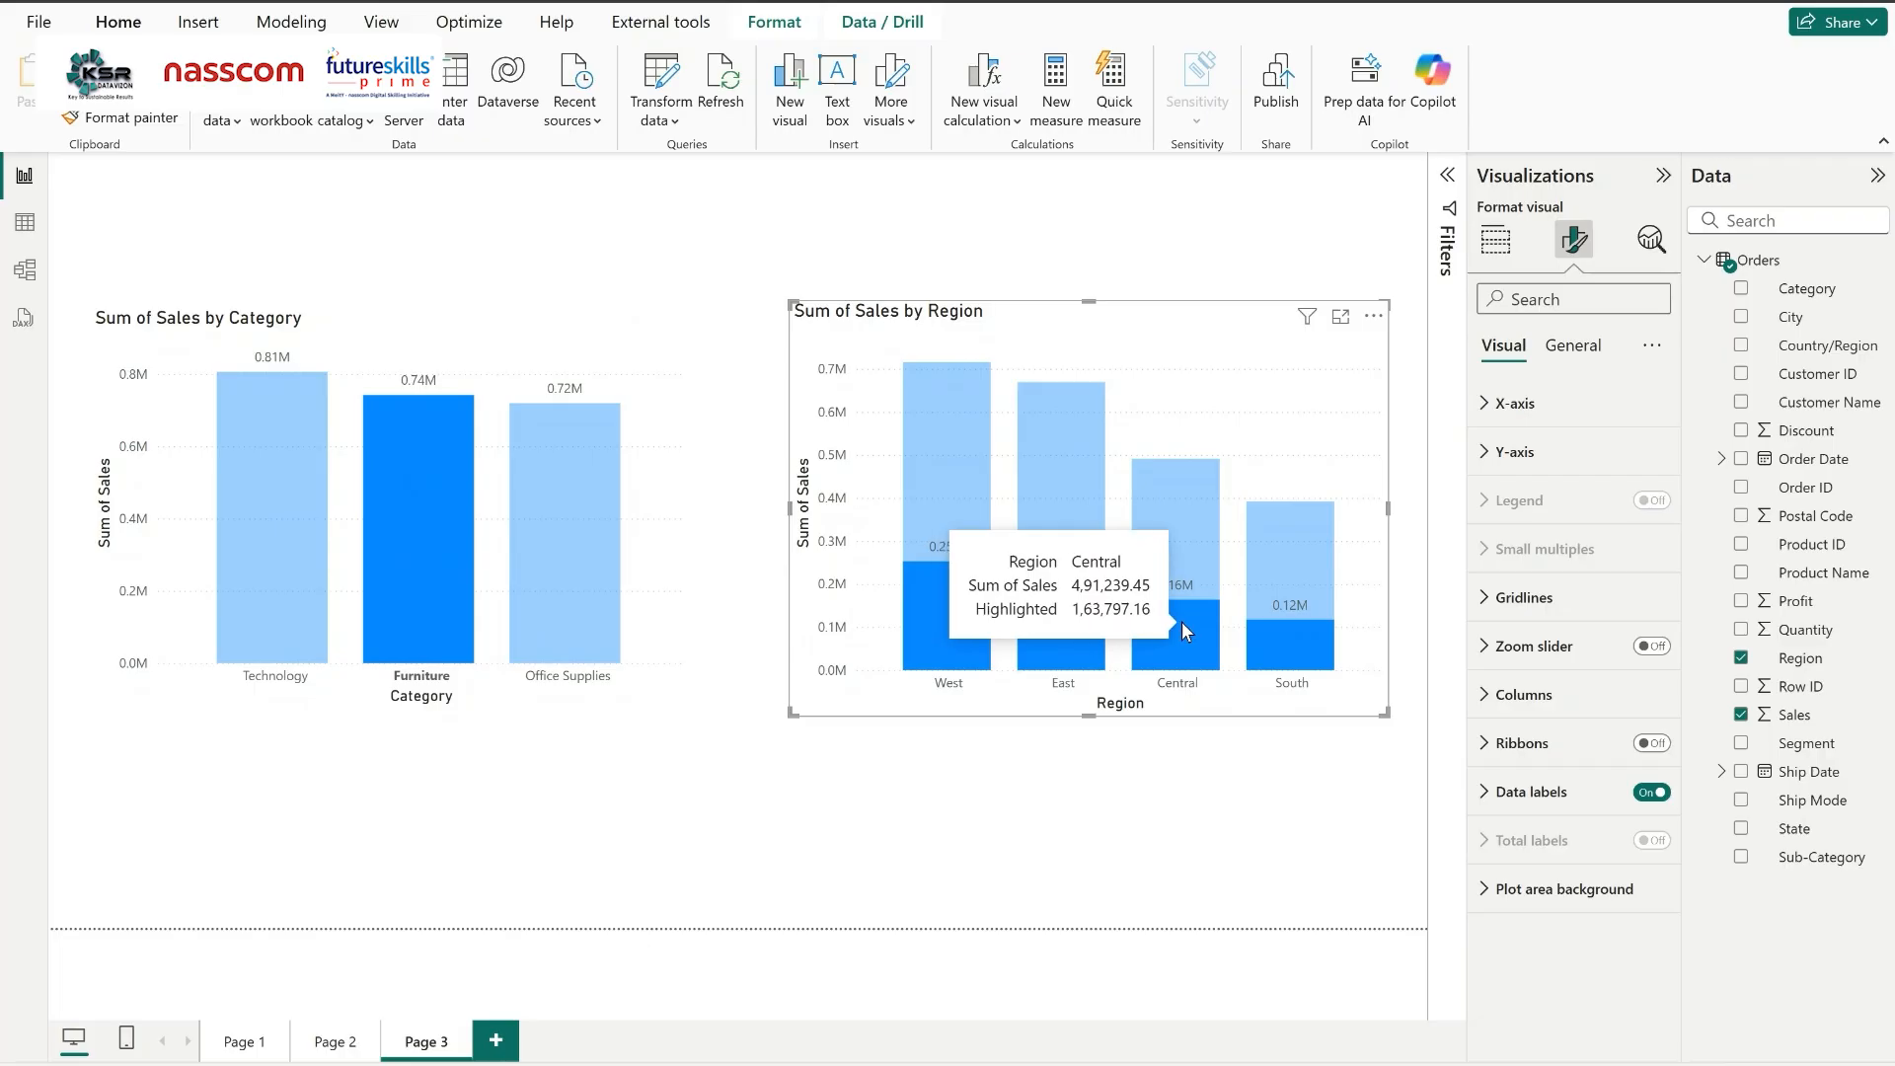
{"action": "mouse_move", "coordinate": [1279, 644]}
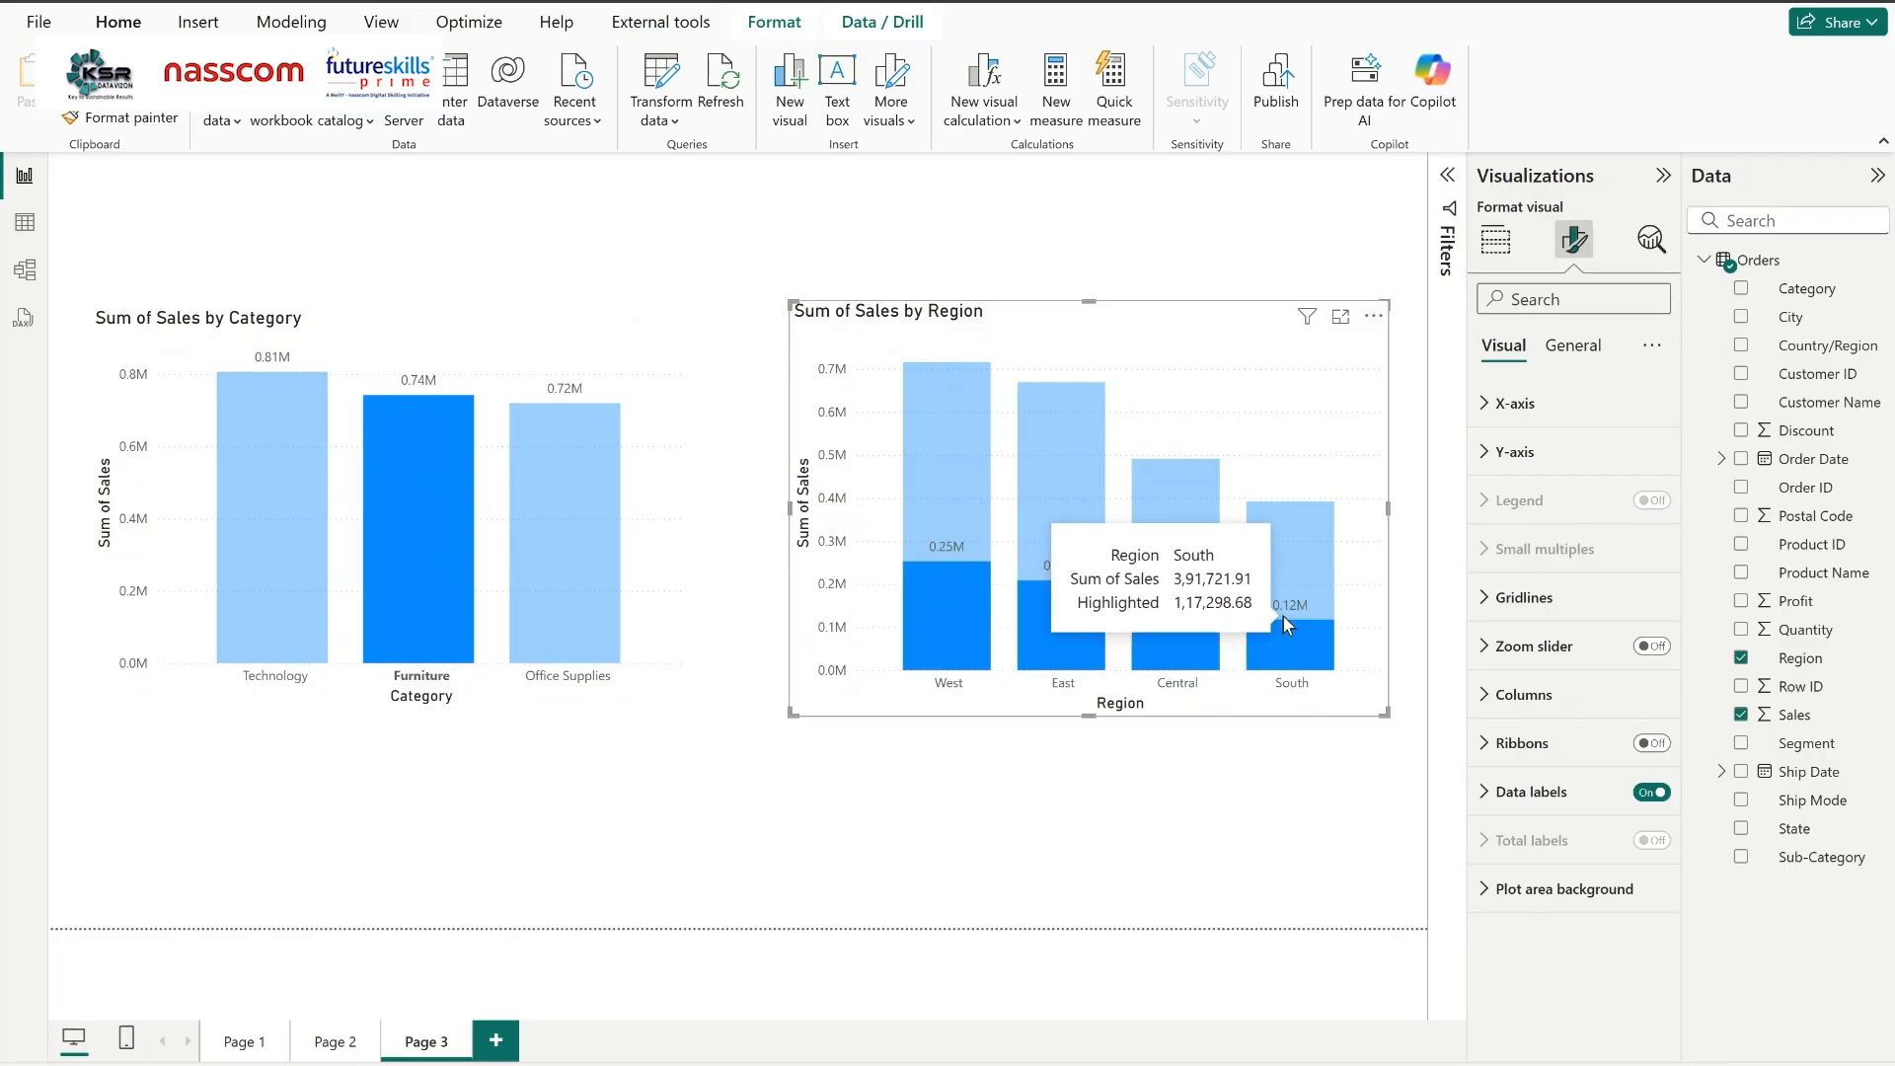
{"action": "left_click", "coordinate": [1137, 789]}
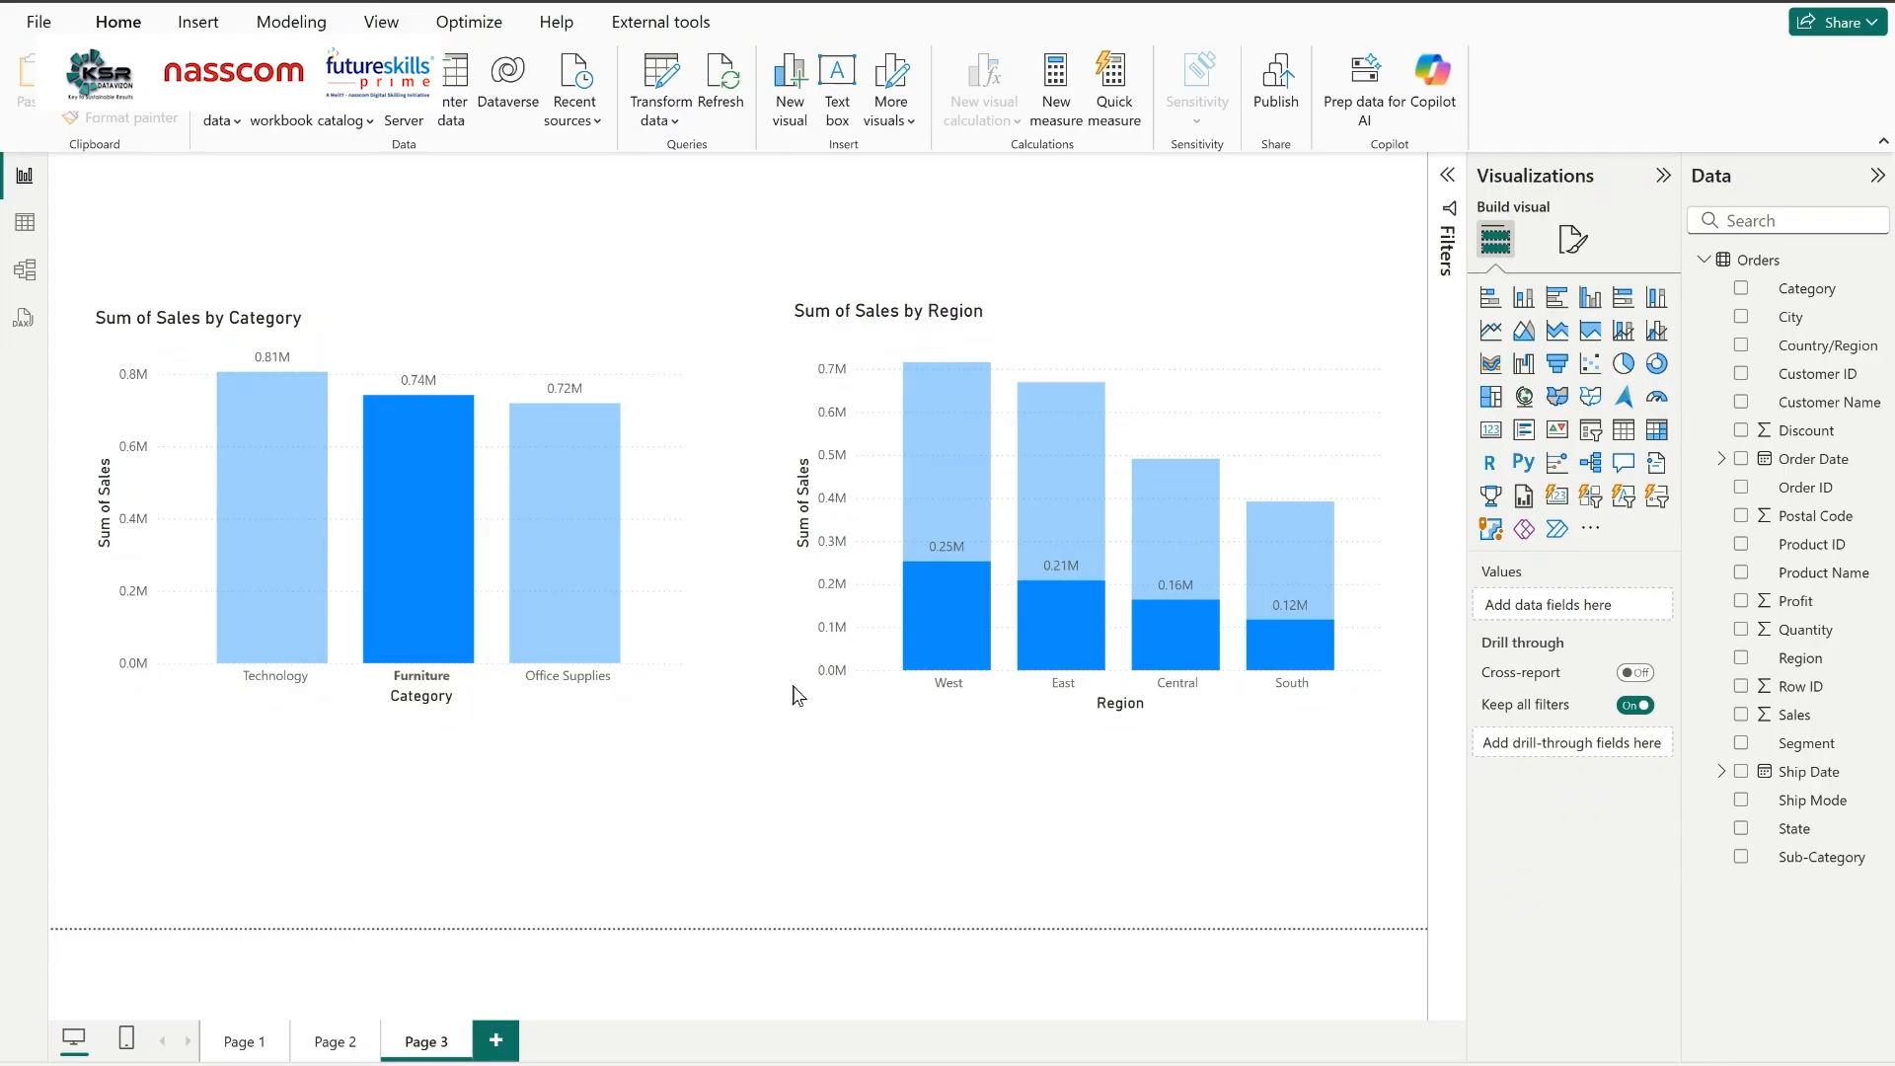
{"action": "left_click", "coordinate": [417, 520]}
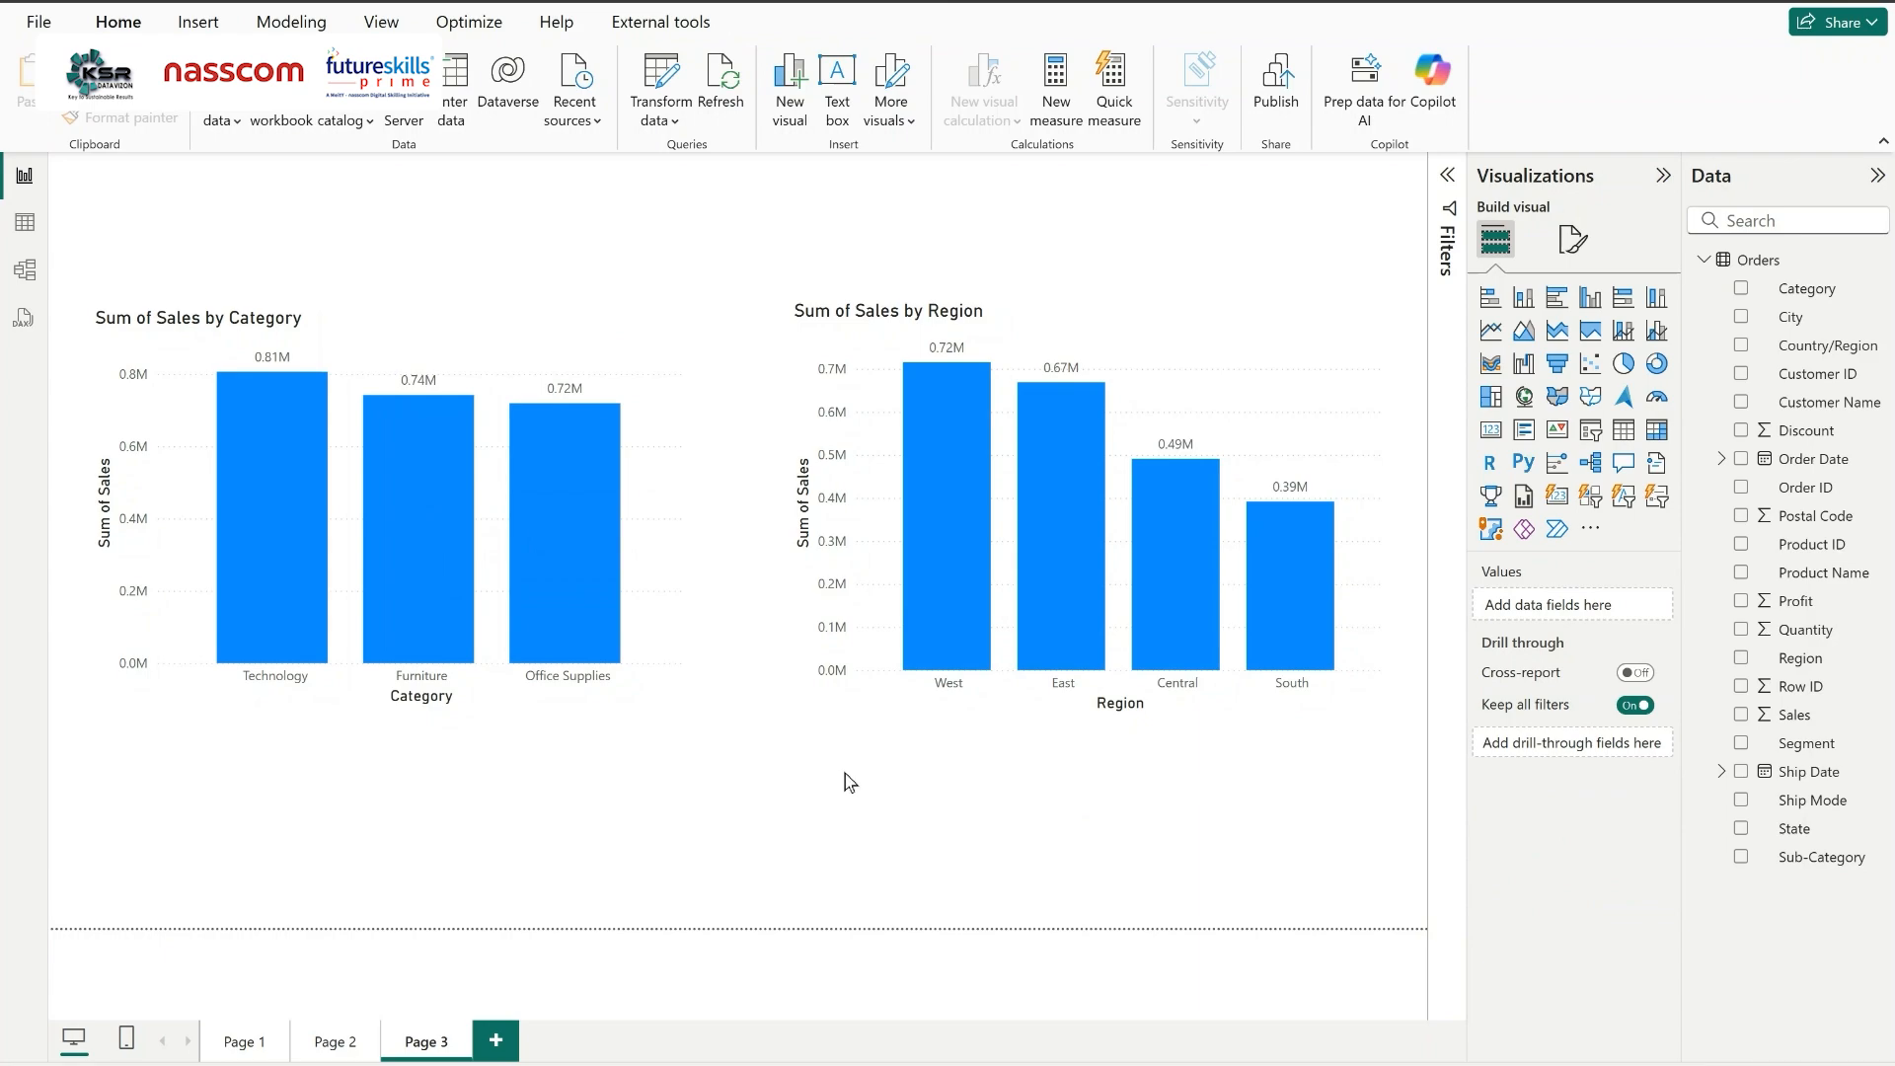
Add a new report page and insert an empty stacked column chart, enlarged and moved towards the page's centre.
{"action": "left_click", "coordinate": [499, 1041]}
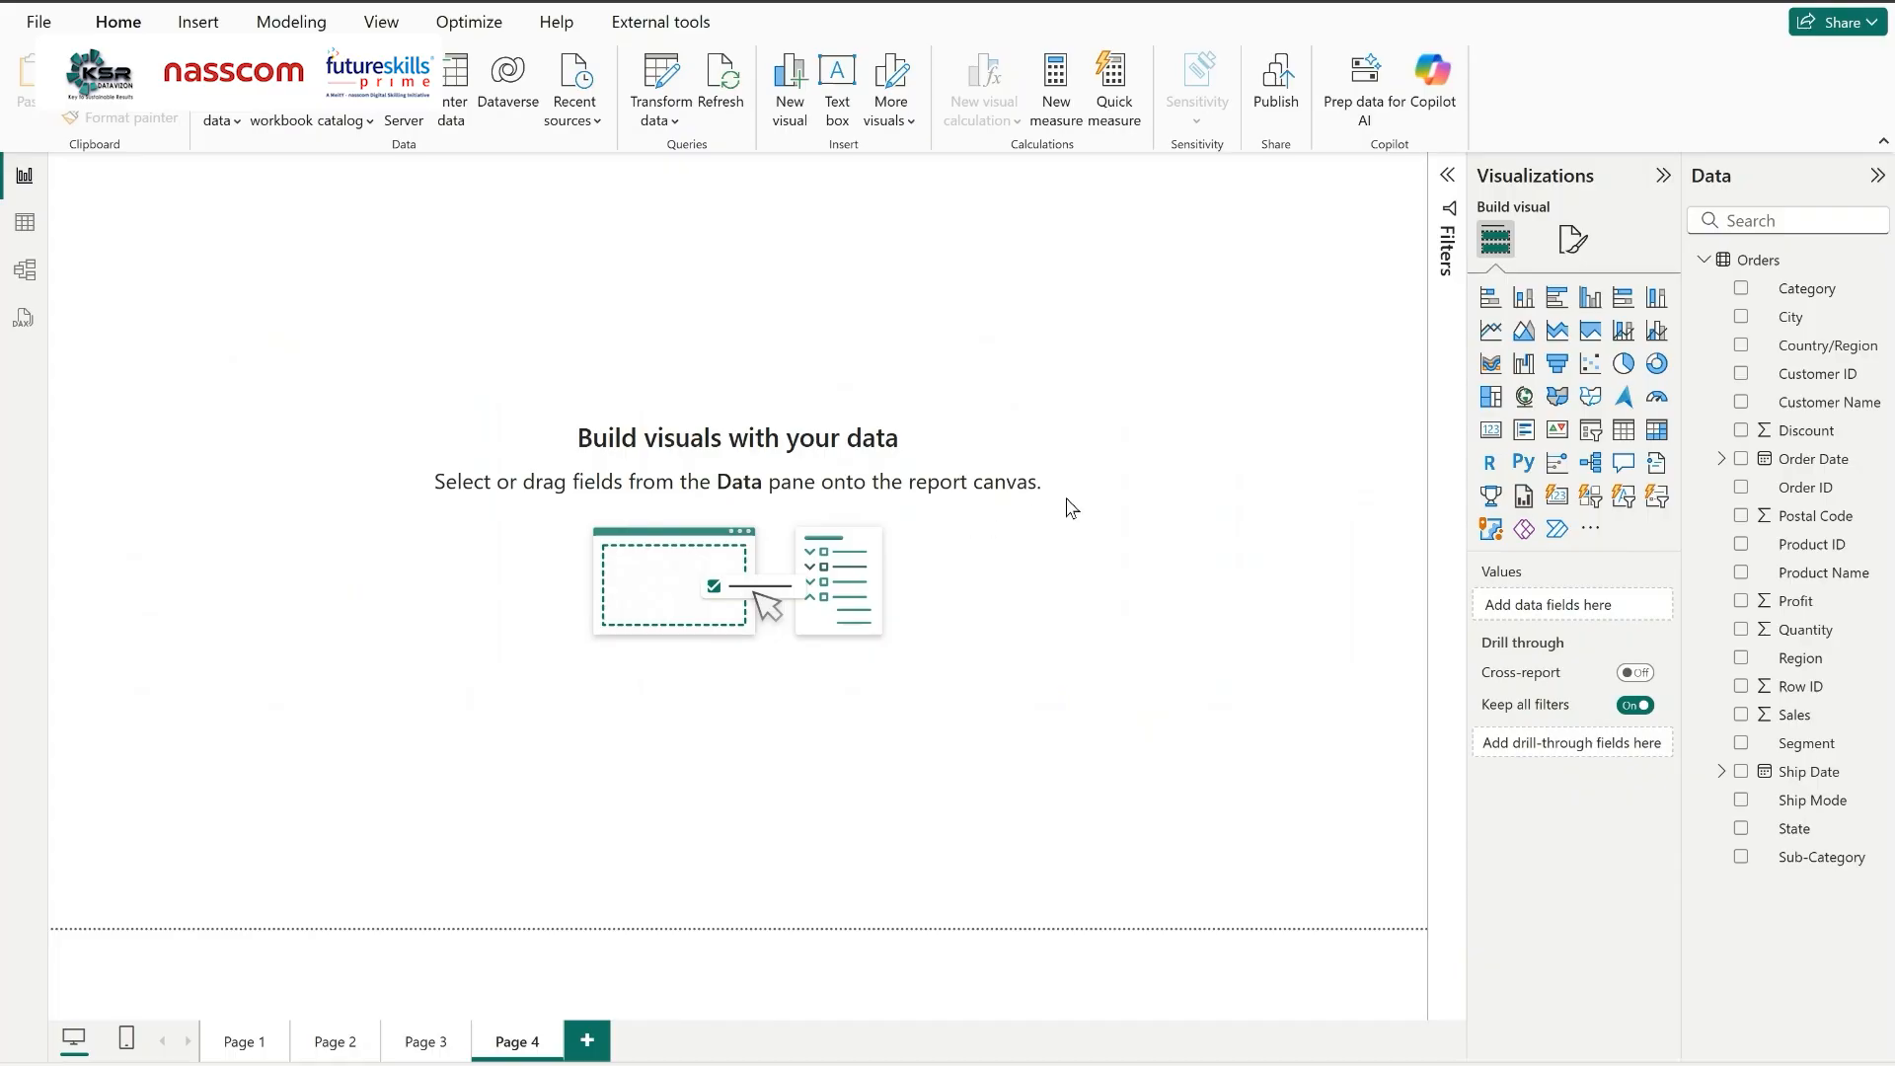
{"action": "left_click", "coordinate": [1524, 297]}
{"action": "left_click_drag", "start_coordinate": [273, 311], "coordinate": [513, 478]}
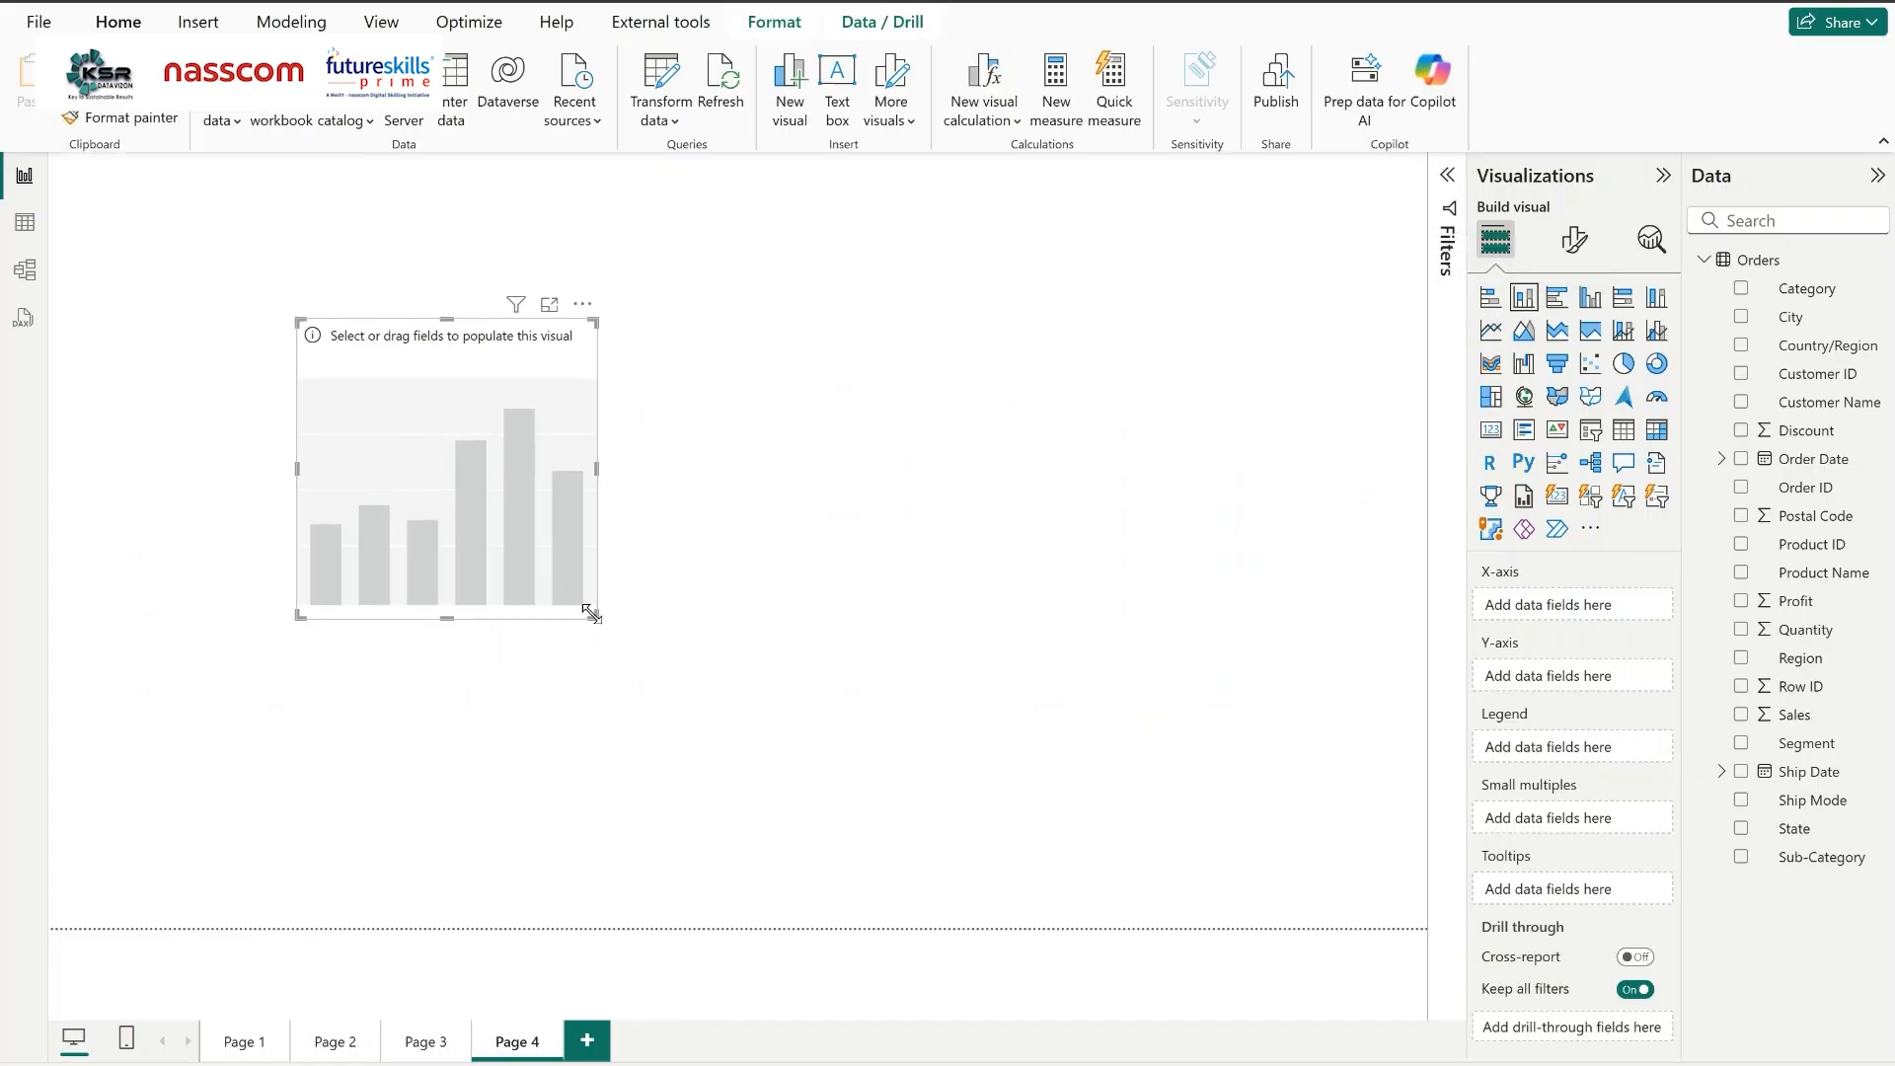
{"action": "left_click_drag", "start_coordinate": [590, 613], "coordinate": [906, 775]}
{"action": "left_click_drag", "start_coordinate": [690, 639], "coordinate": [802, 579]}
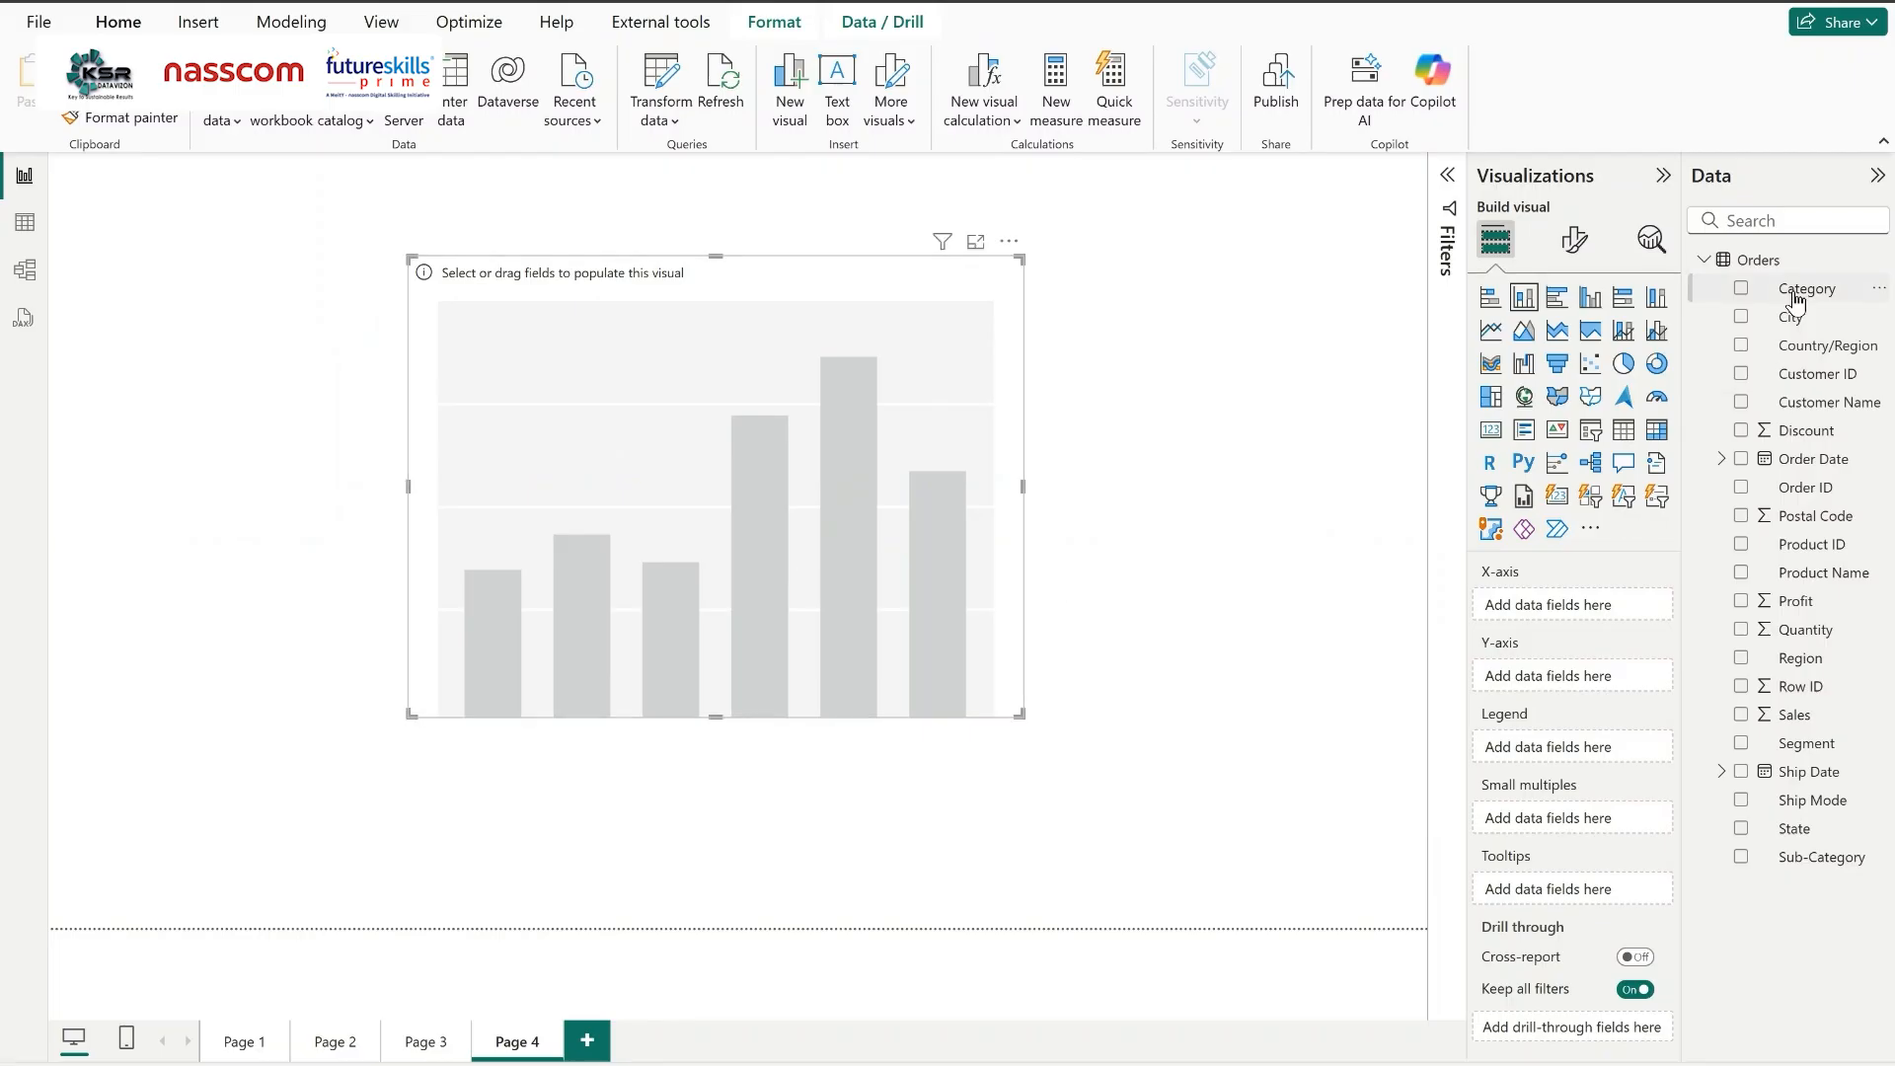
Assign Category to the new chart's X-axis, Sales to its Y-axis, and Region to its legend.
{"action": "left_click_drag", "start_coordinate": [1796, 301], "coordinate": [1573, 614]}
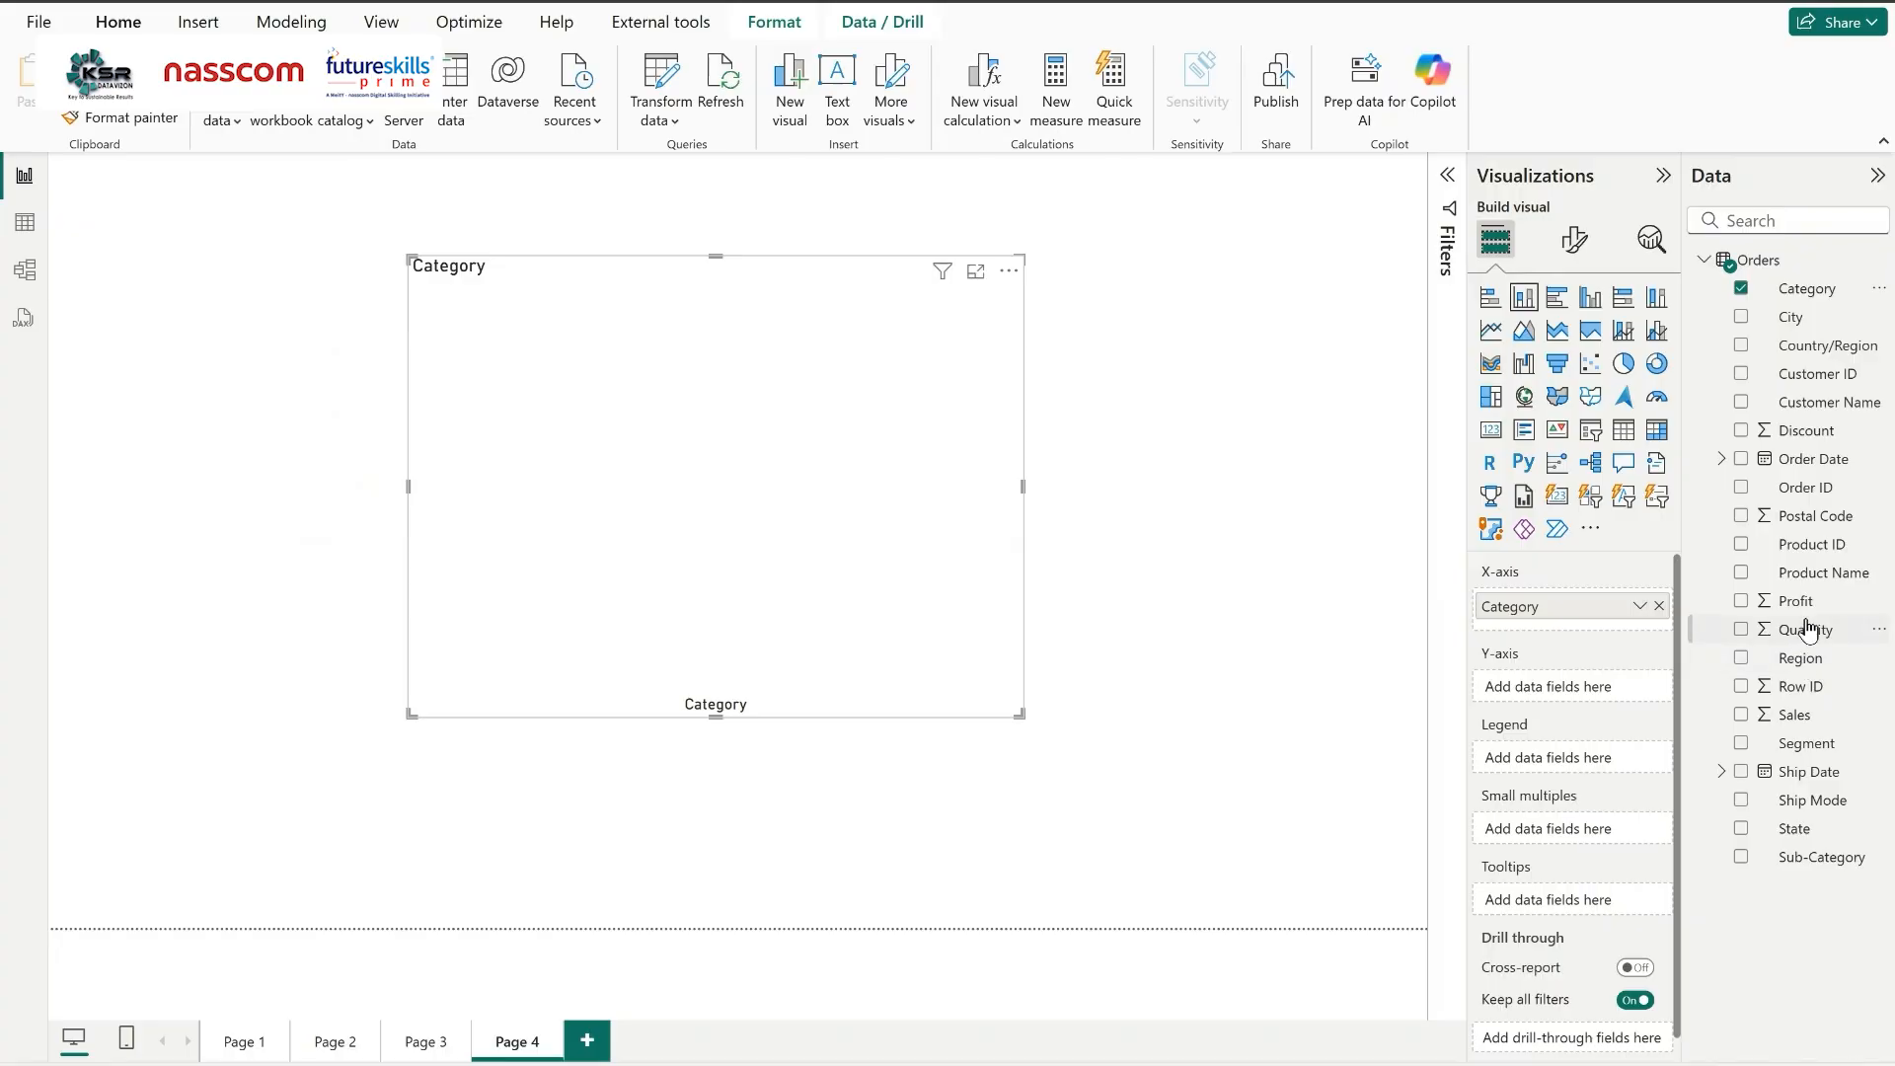
{"action": "left_click_drag", "start_coordinate": [1799, 715], "coordinate": [1579, 690]}
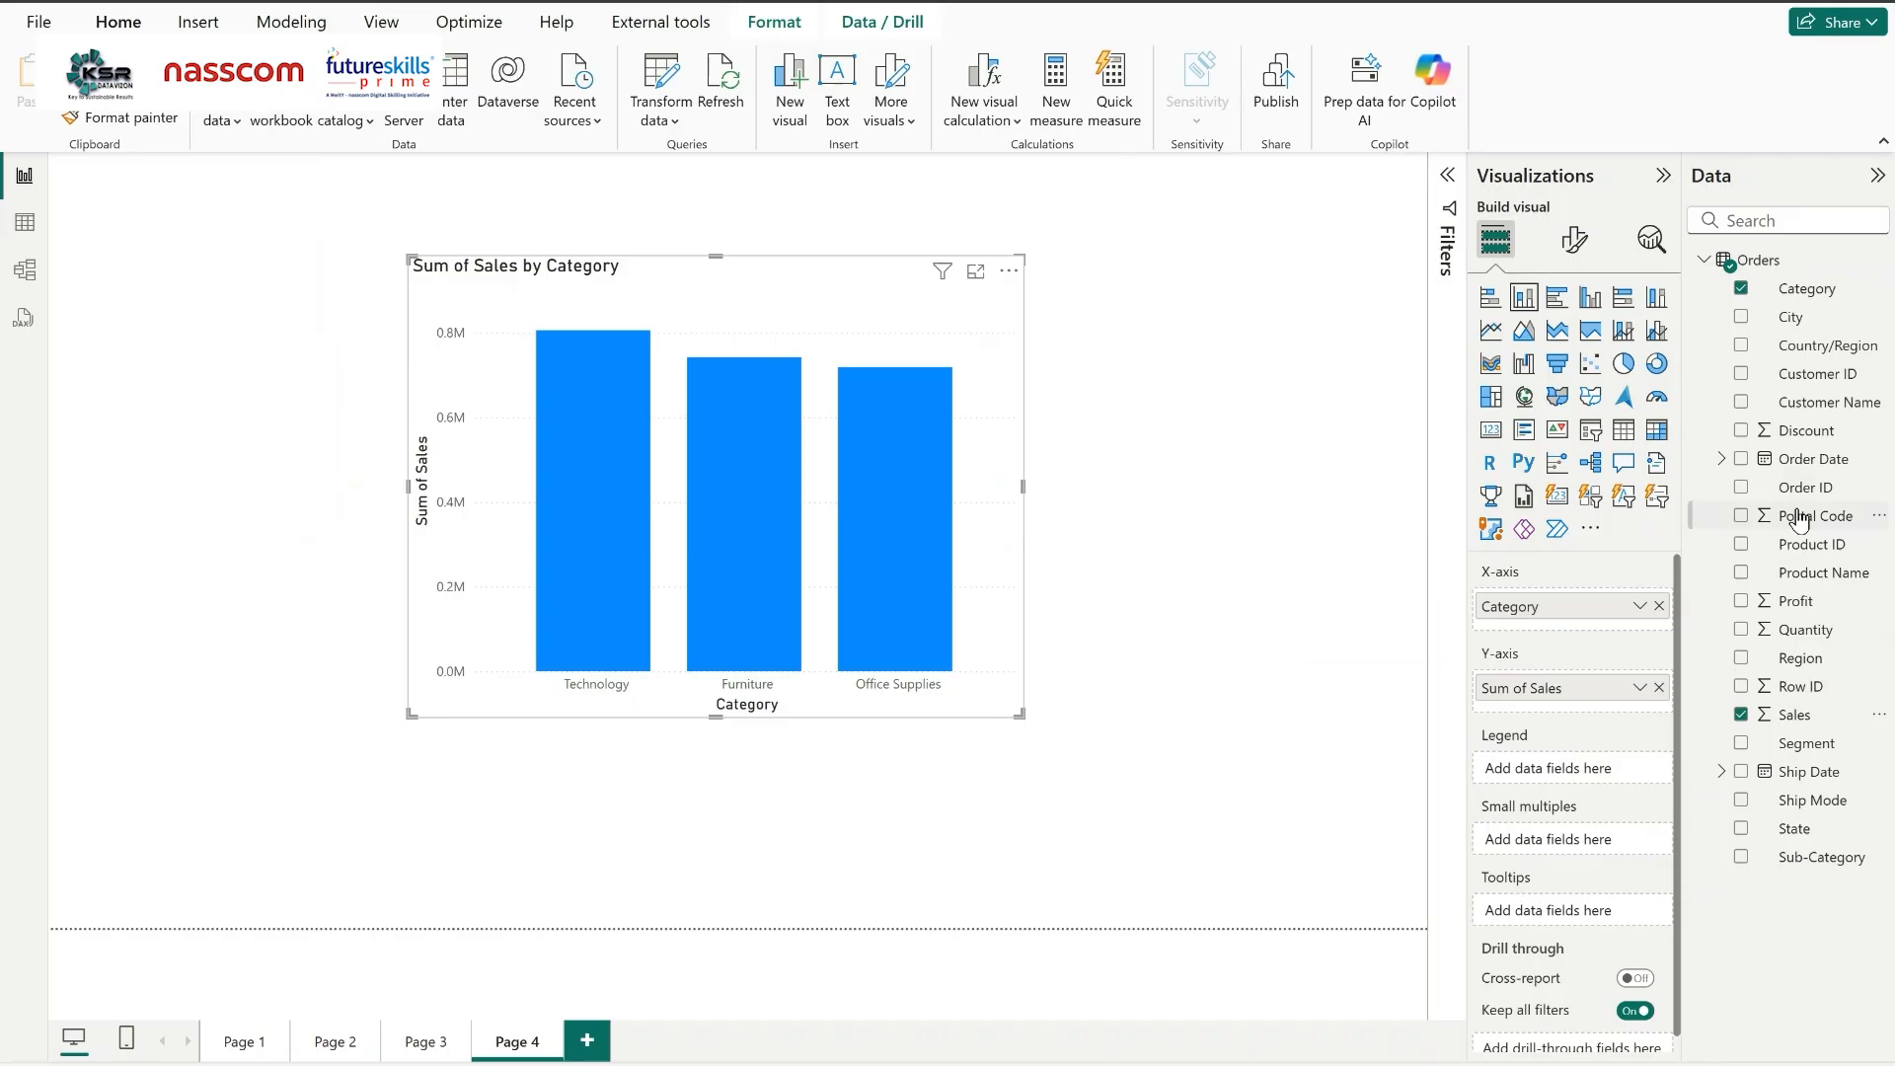
{"action": "left_click_drag", "start_coordinate": [1797, 659], "coordinate": [1570, 787]}
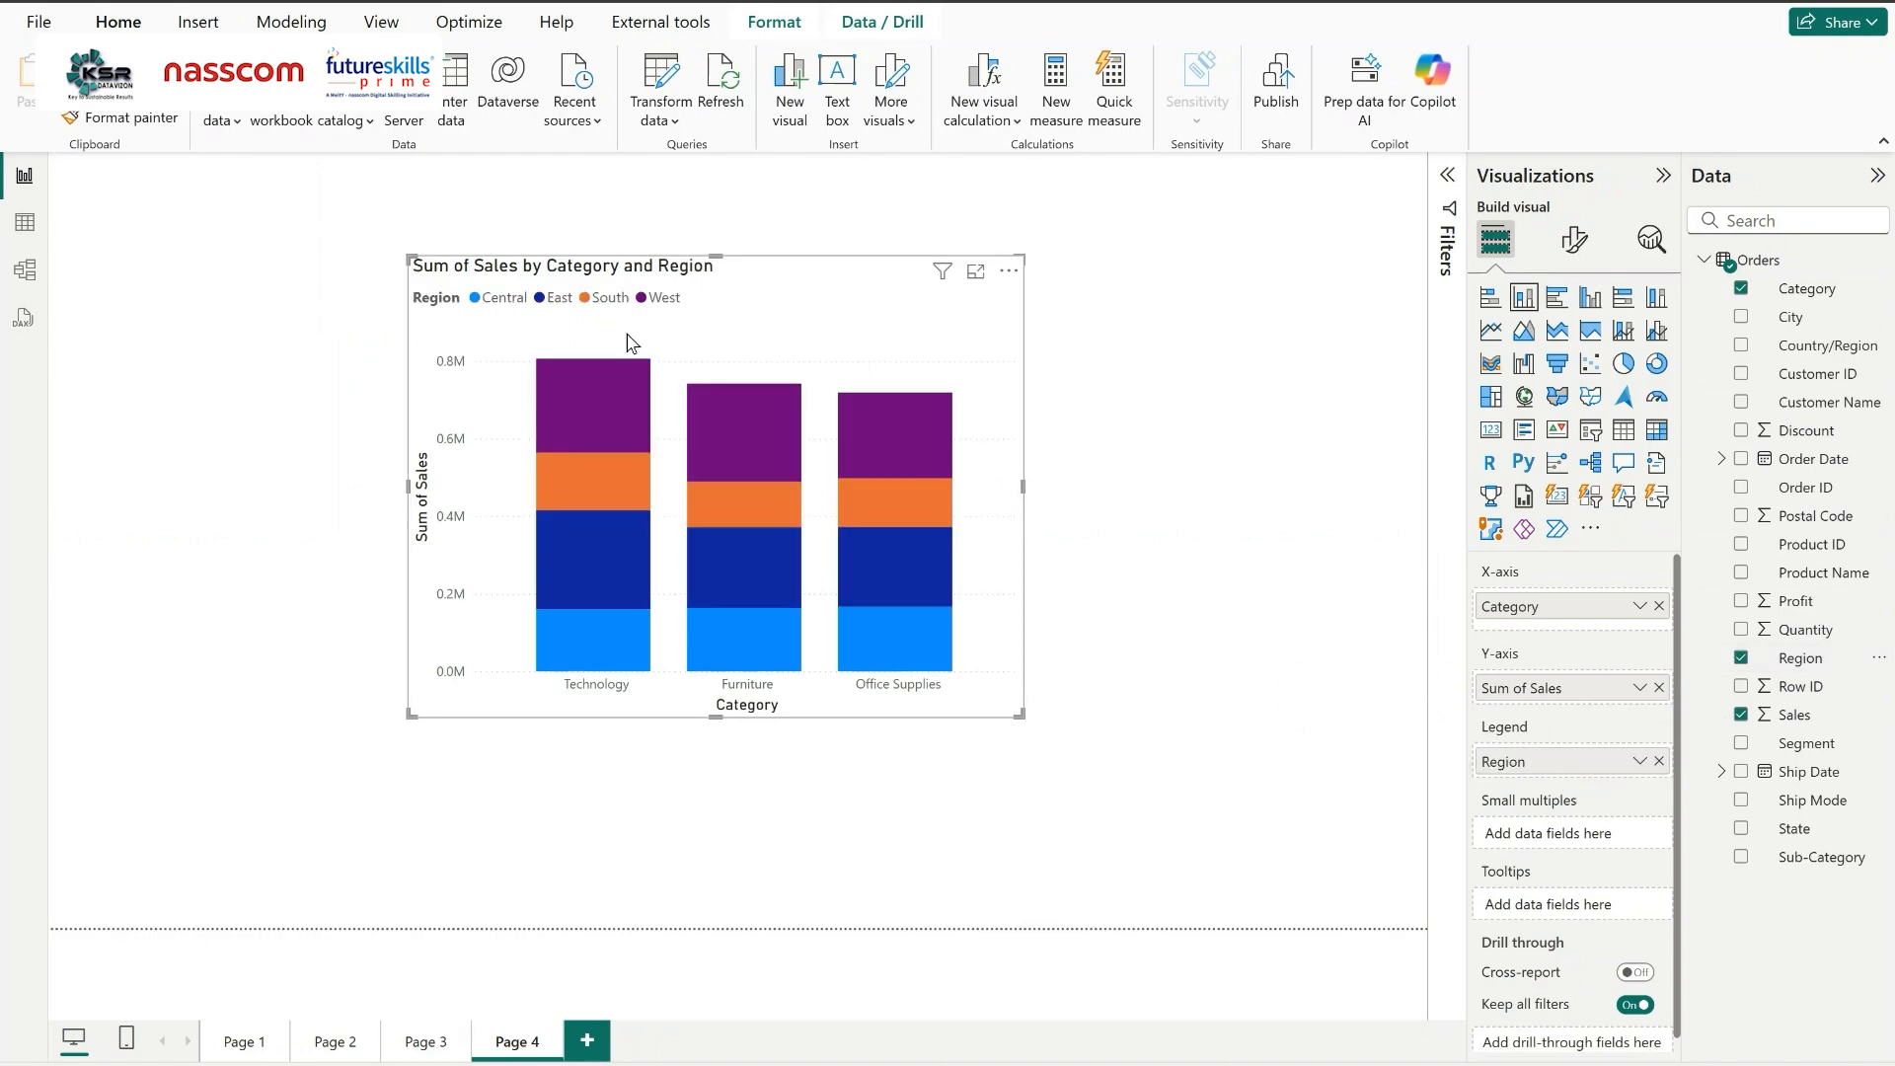
Turn on data labels for the stacked column chart of Sales by Category and Region.
{"action": "mouse_move", "coordinate": [765, 409]}
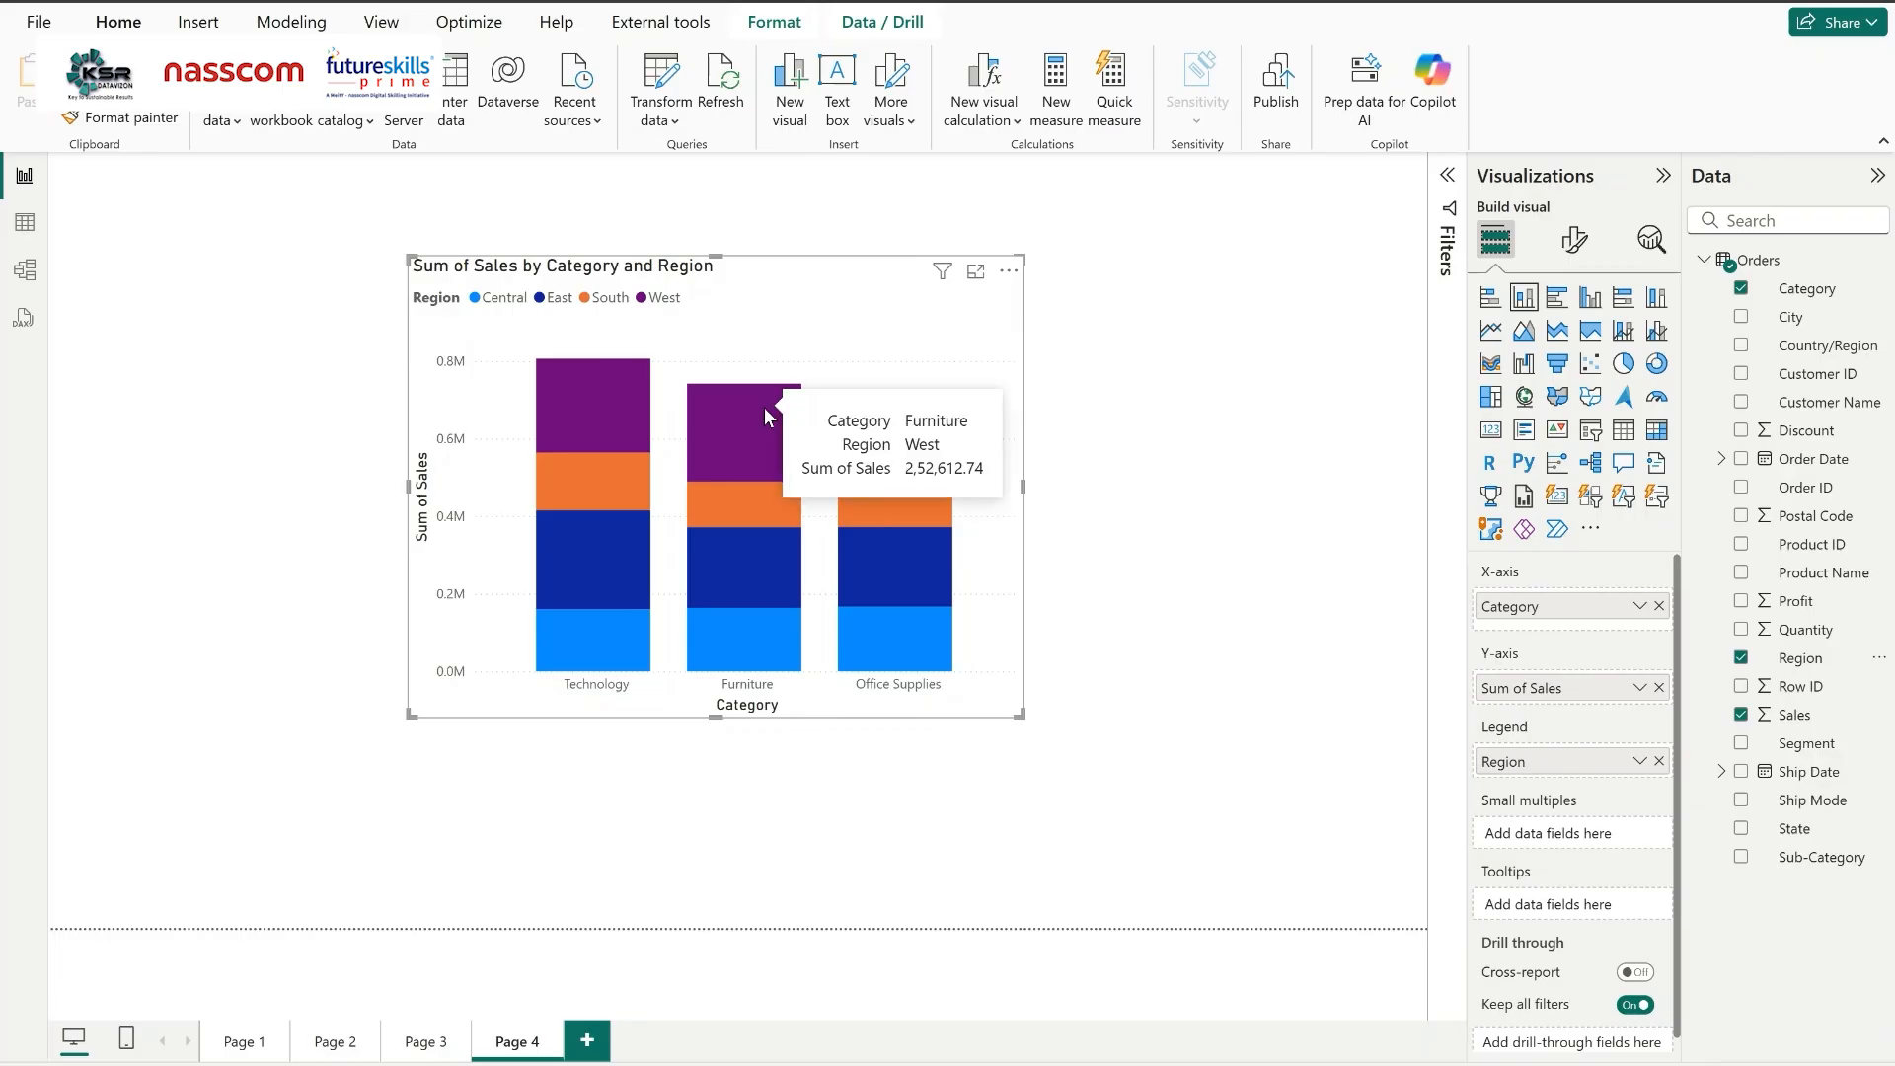
{"action": "left_click", "coordinate": [1576, 243]}
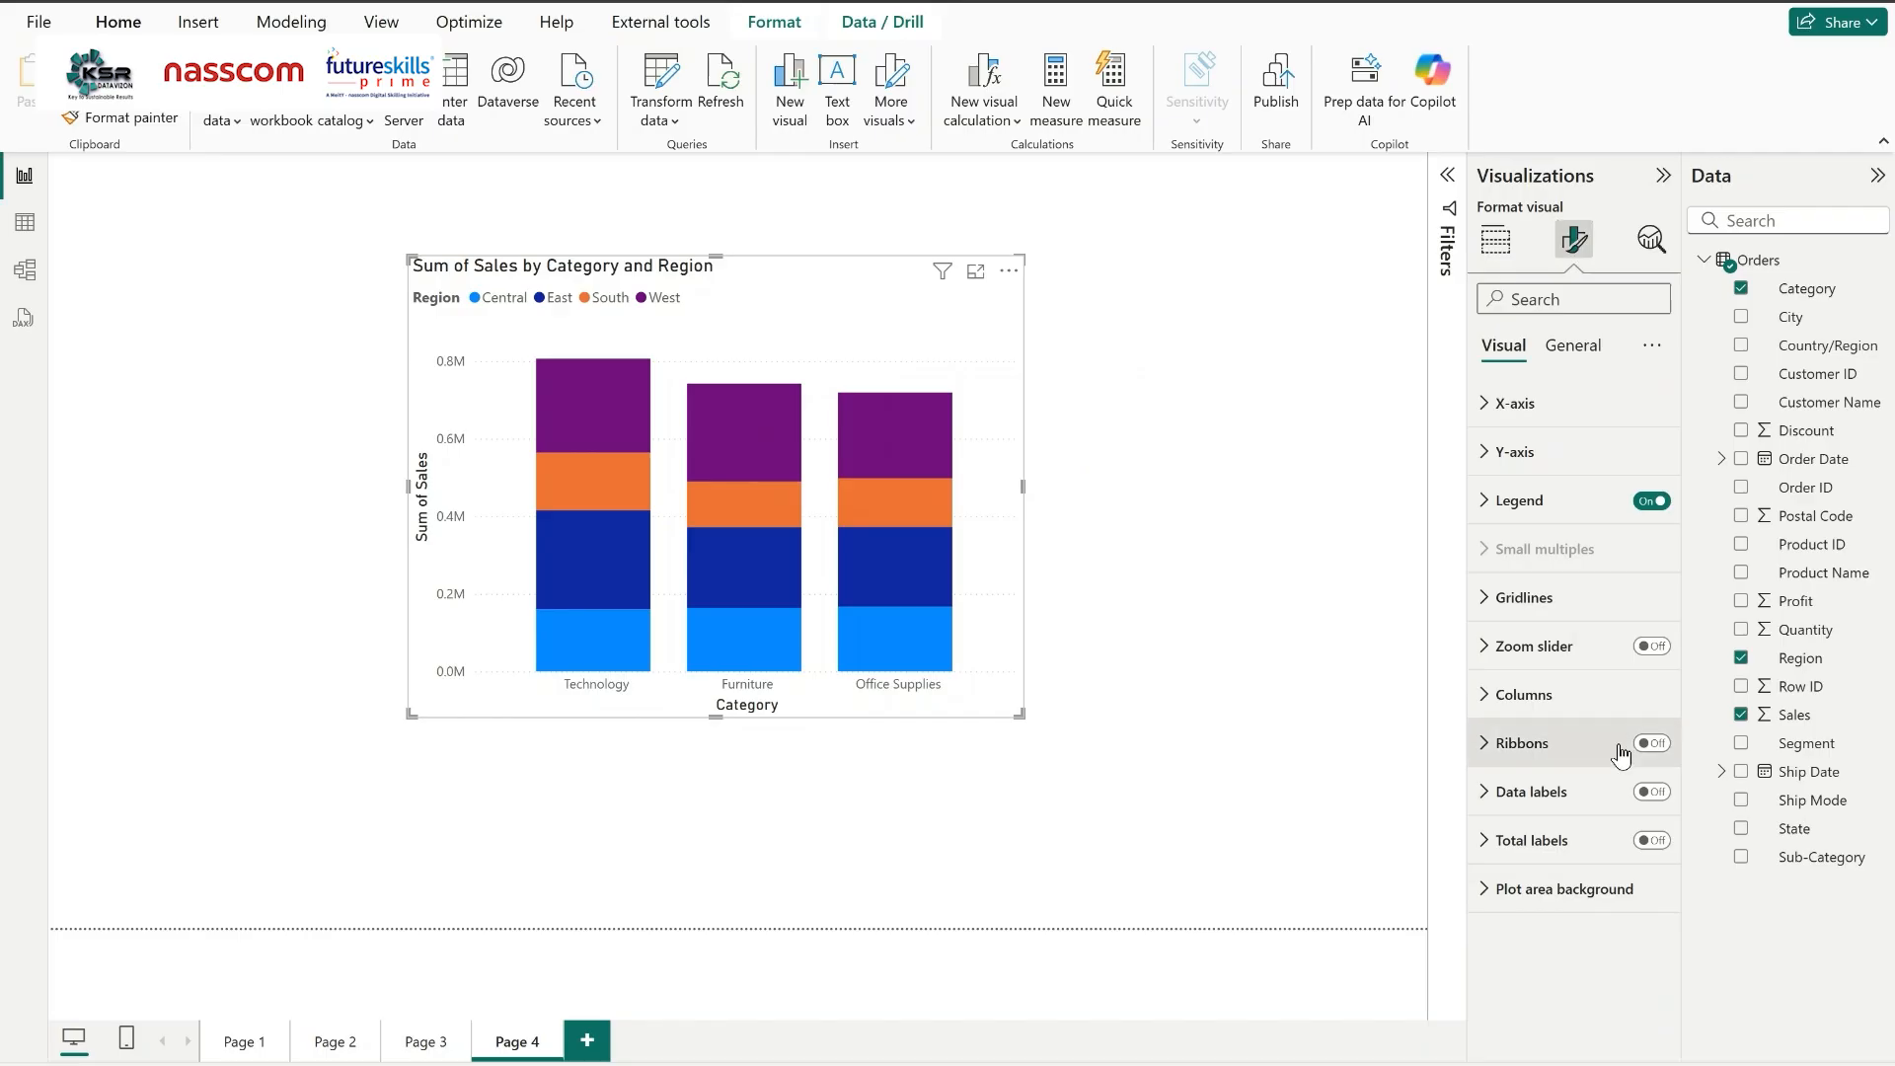
{"action": "left_click", "coordinate": [1651, 793]}
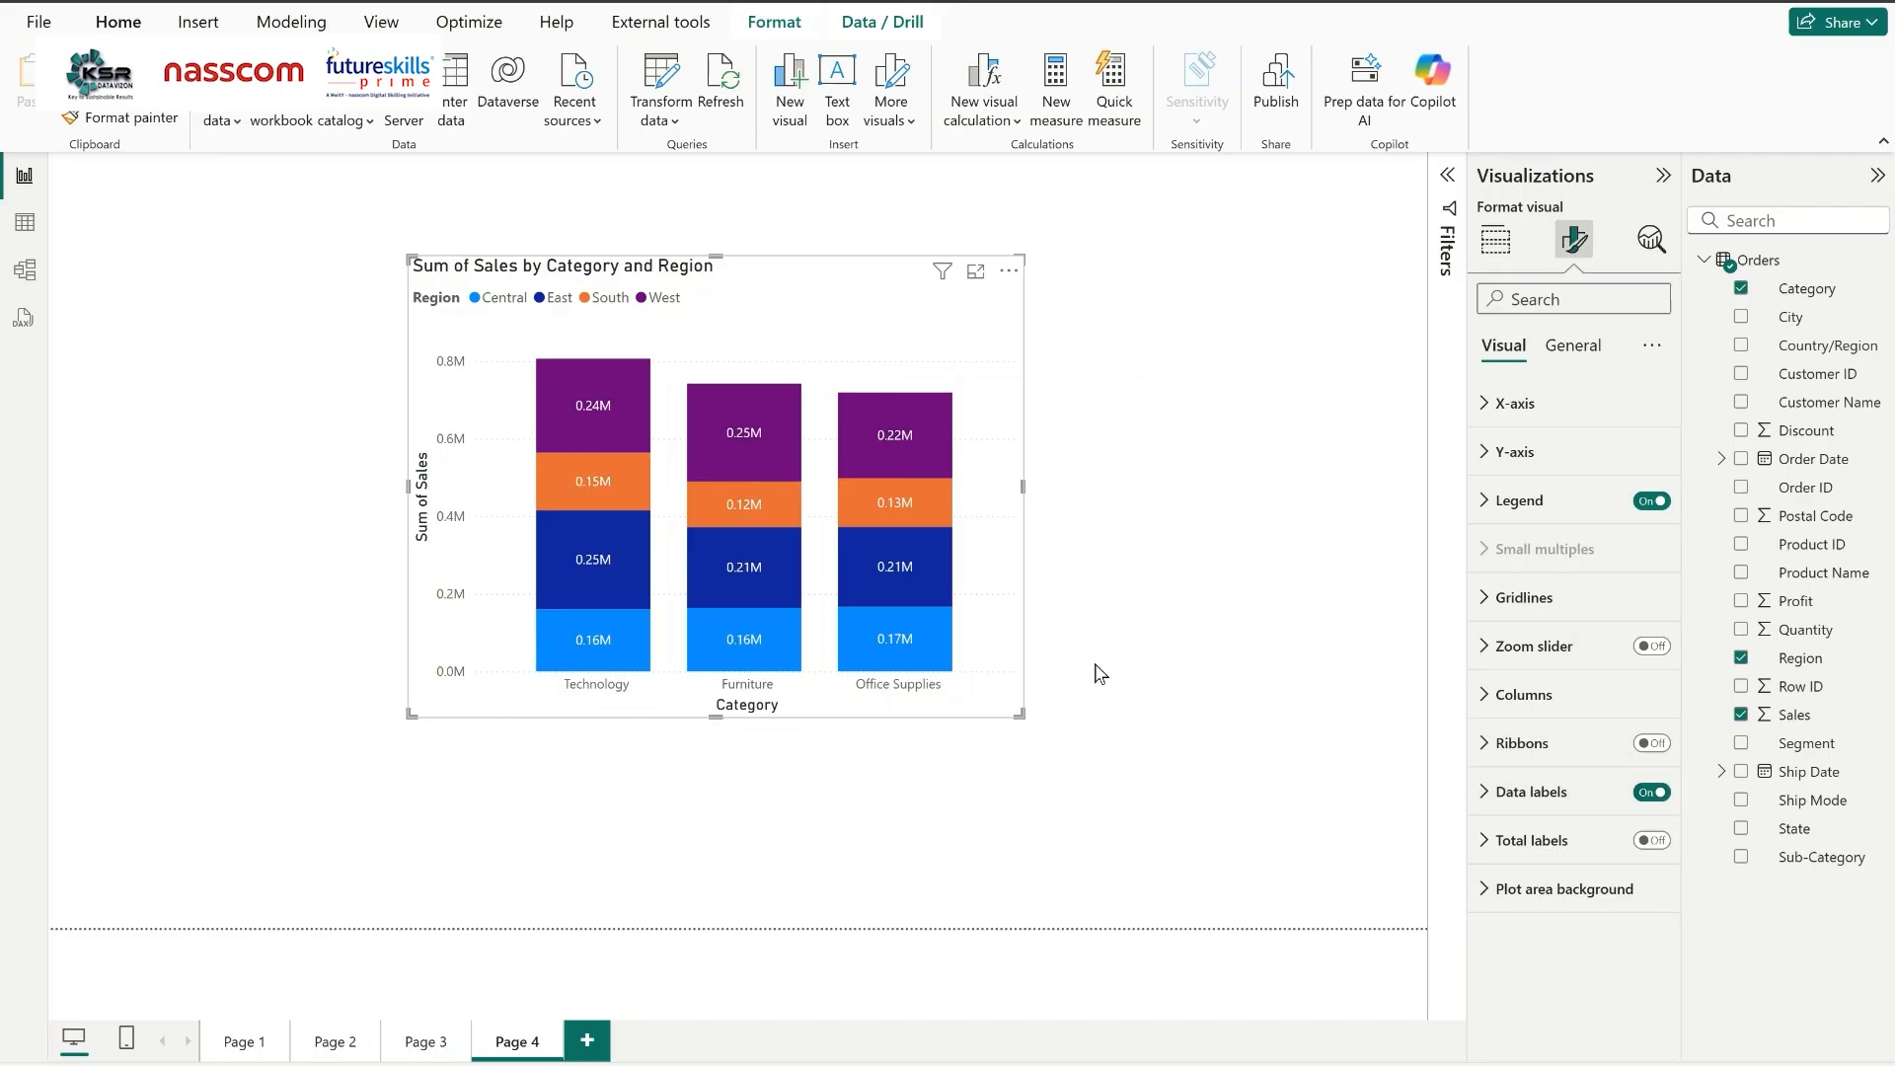
Move the stacked column chart towards the page's left side and examine Technology's sales for each region.
{"action": "left_click_drag", "start_coordinate": [718, 254], "coordinate": [593, 253]}
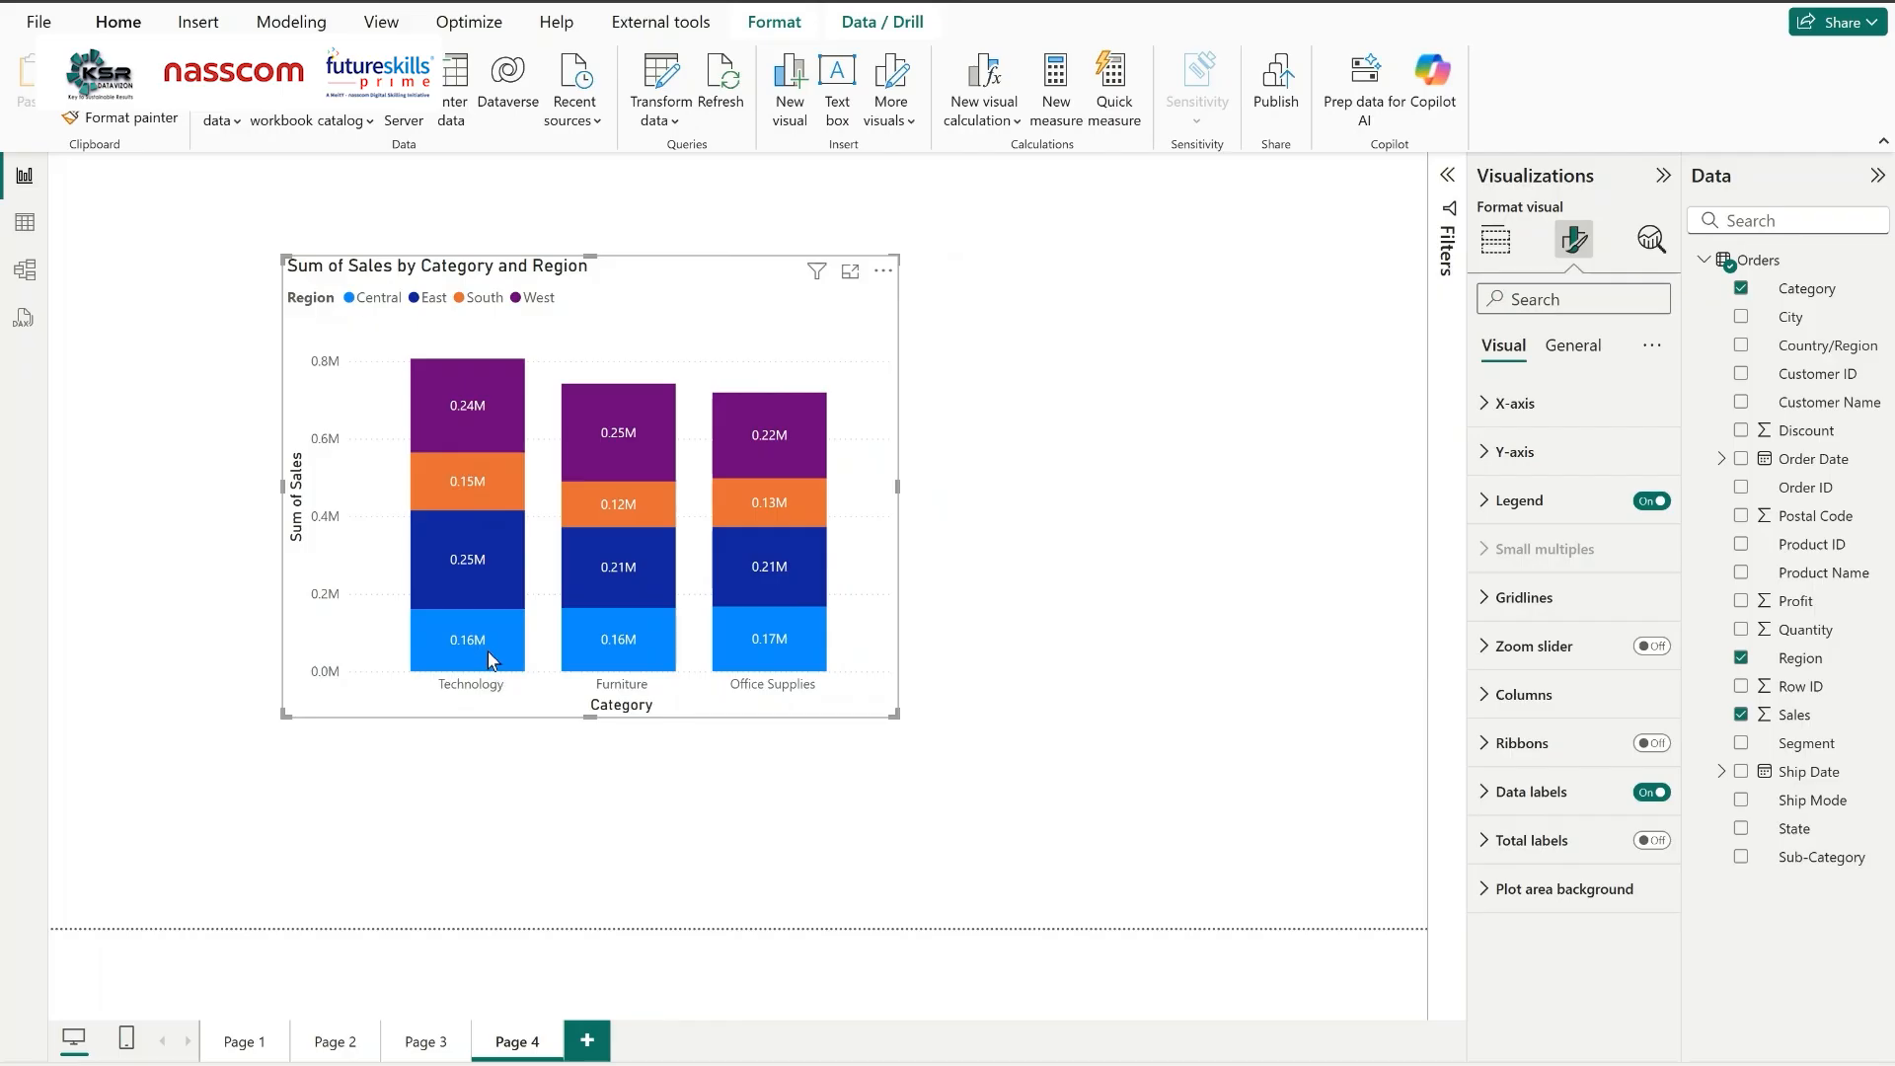
{"action": "mouse_move", "coordinate": [490, 659]}
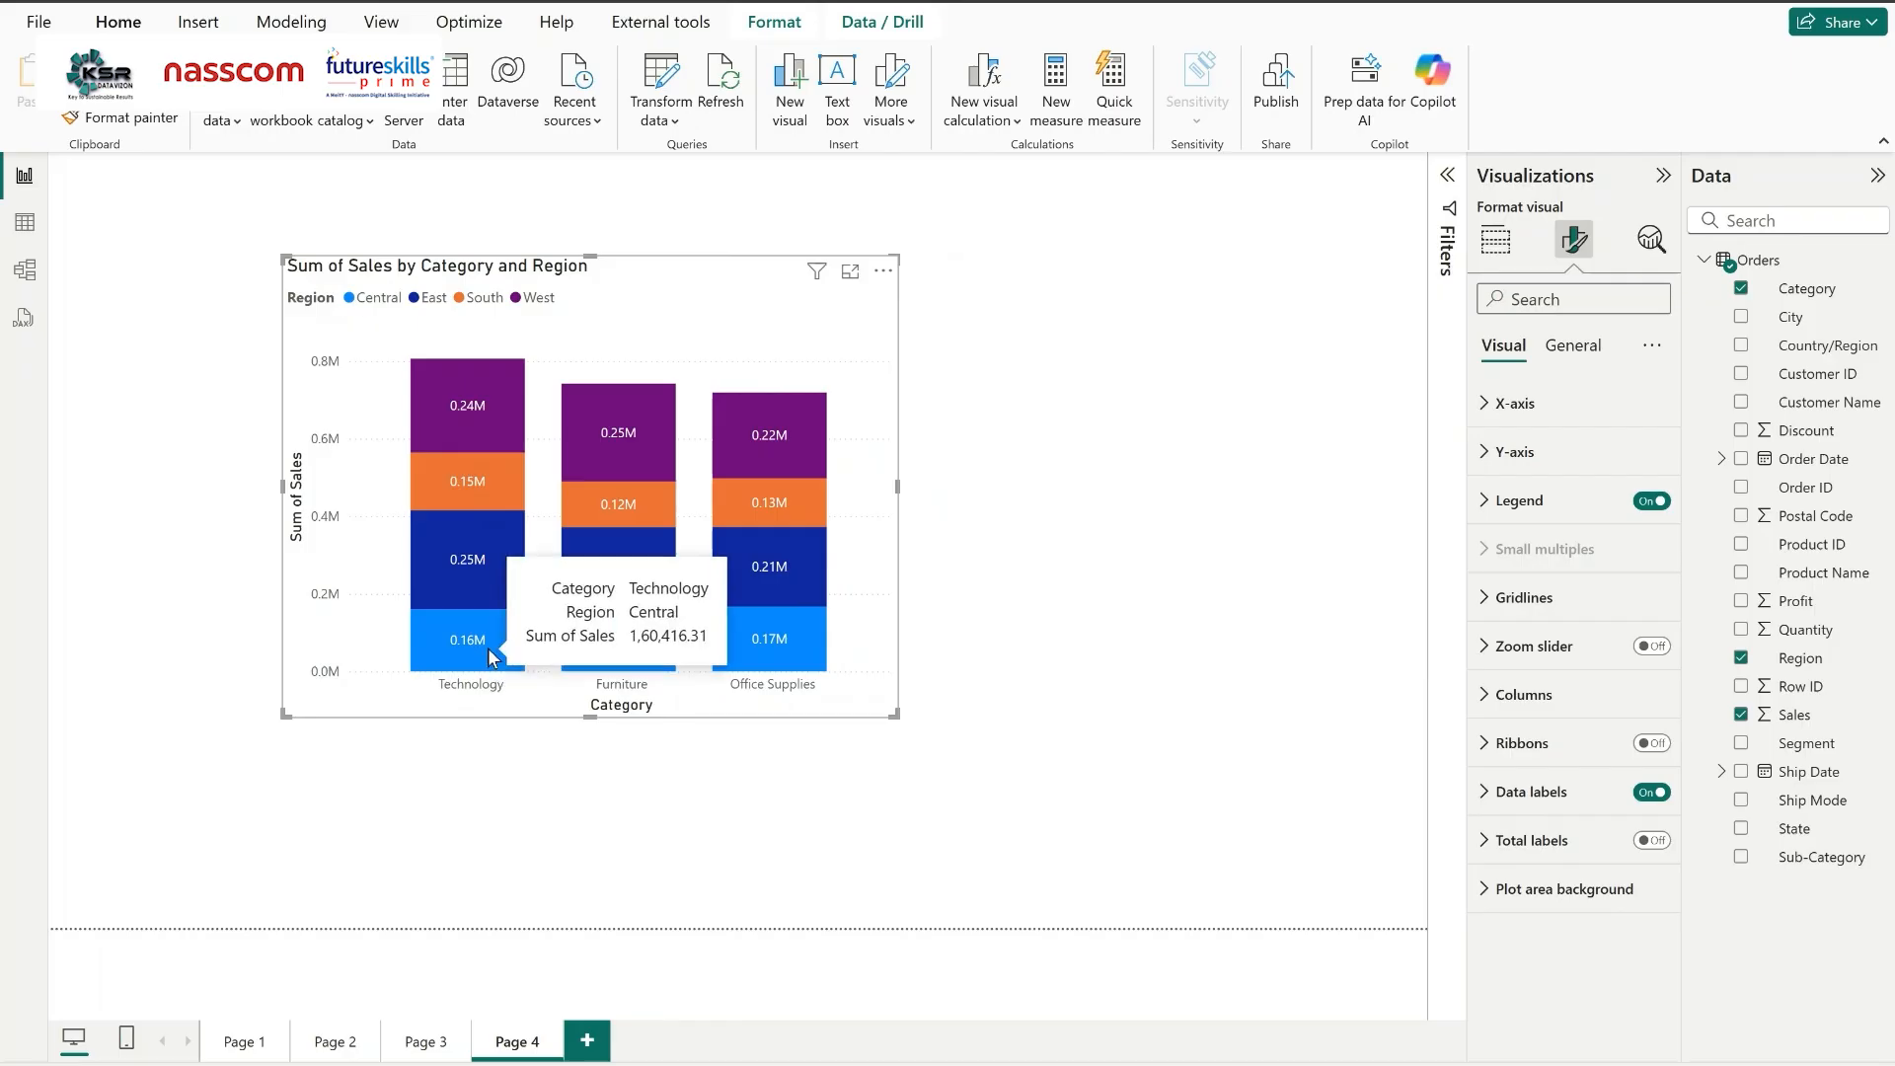
{"action": "mouse_move", "coordinate": [488, 580]}
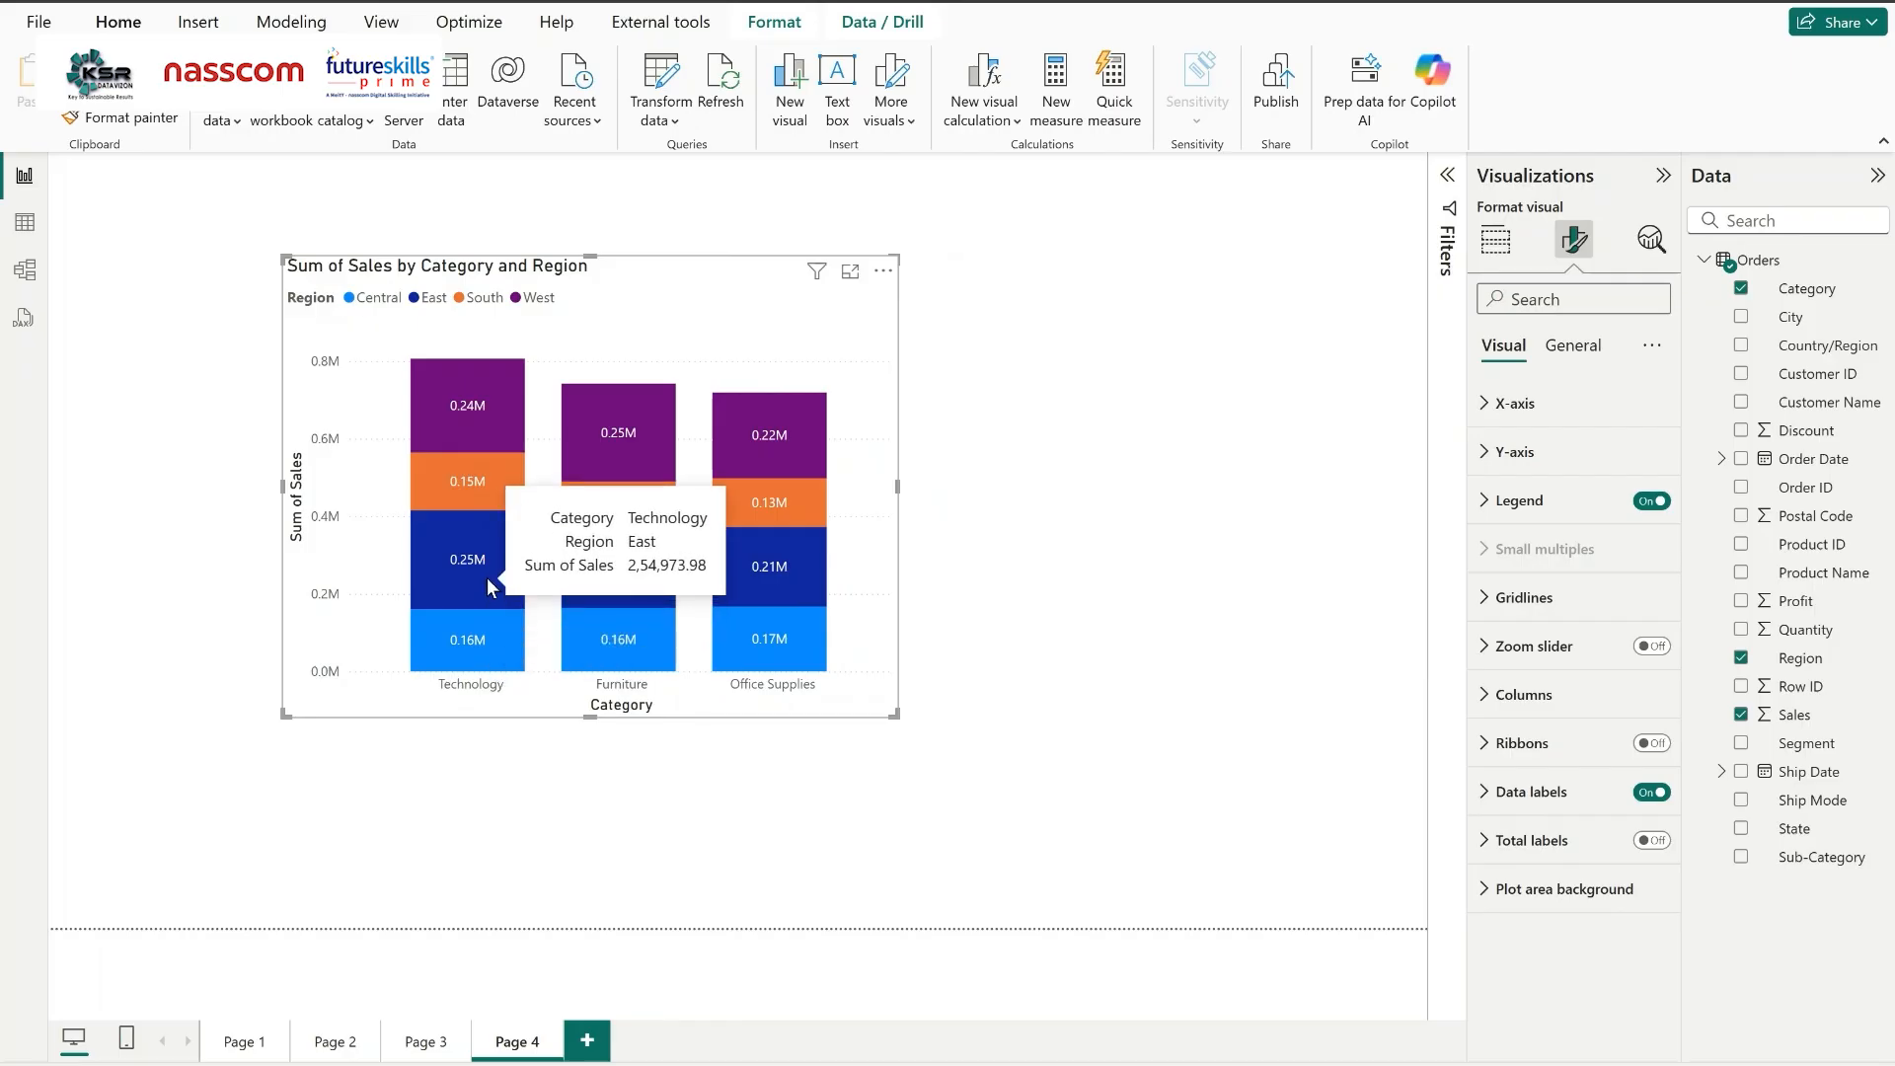
{"action": "mouse_move", "coordinate": [488, 494]}
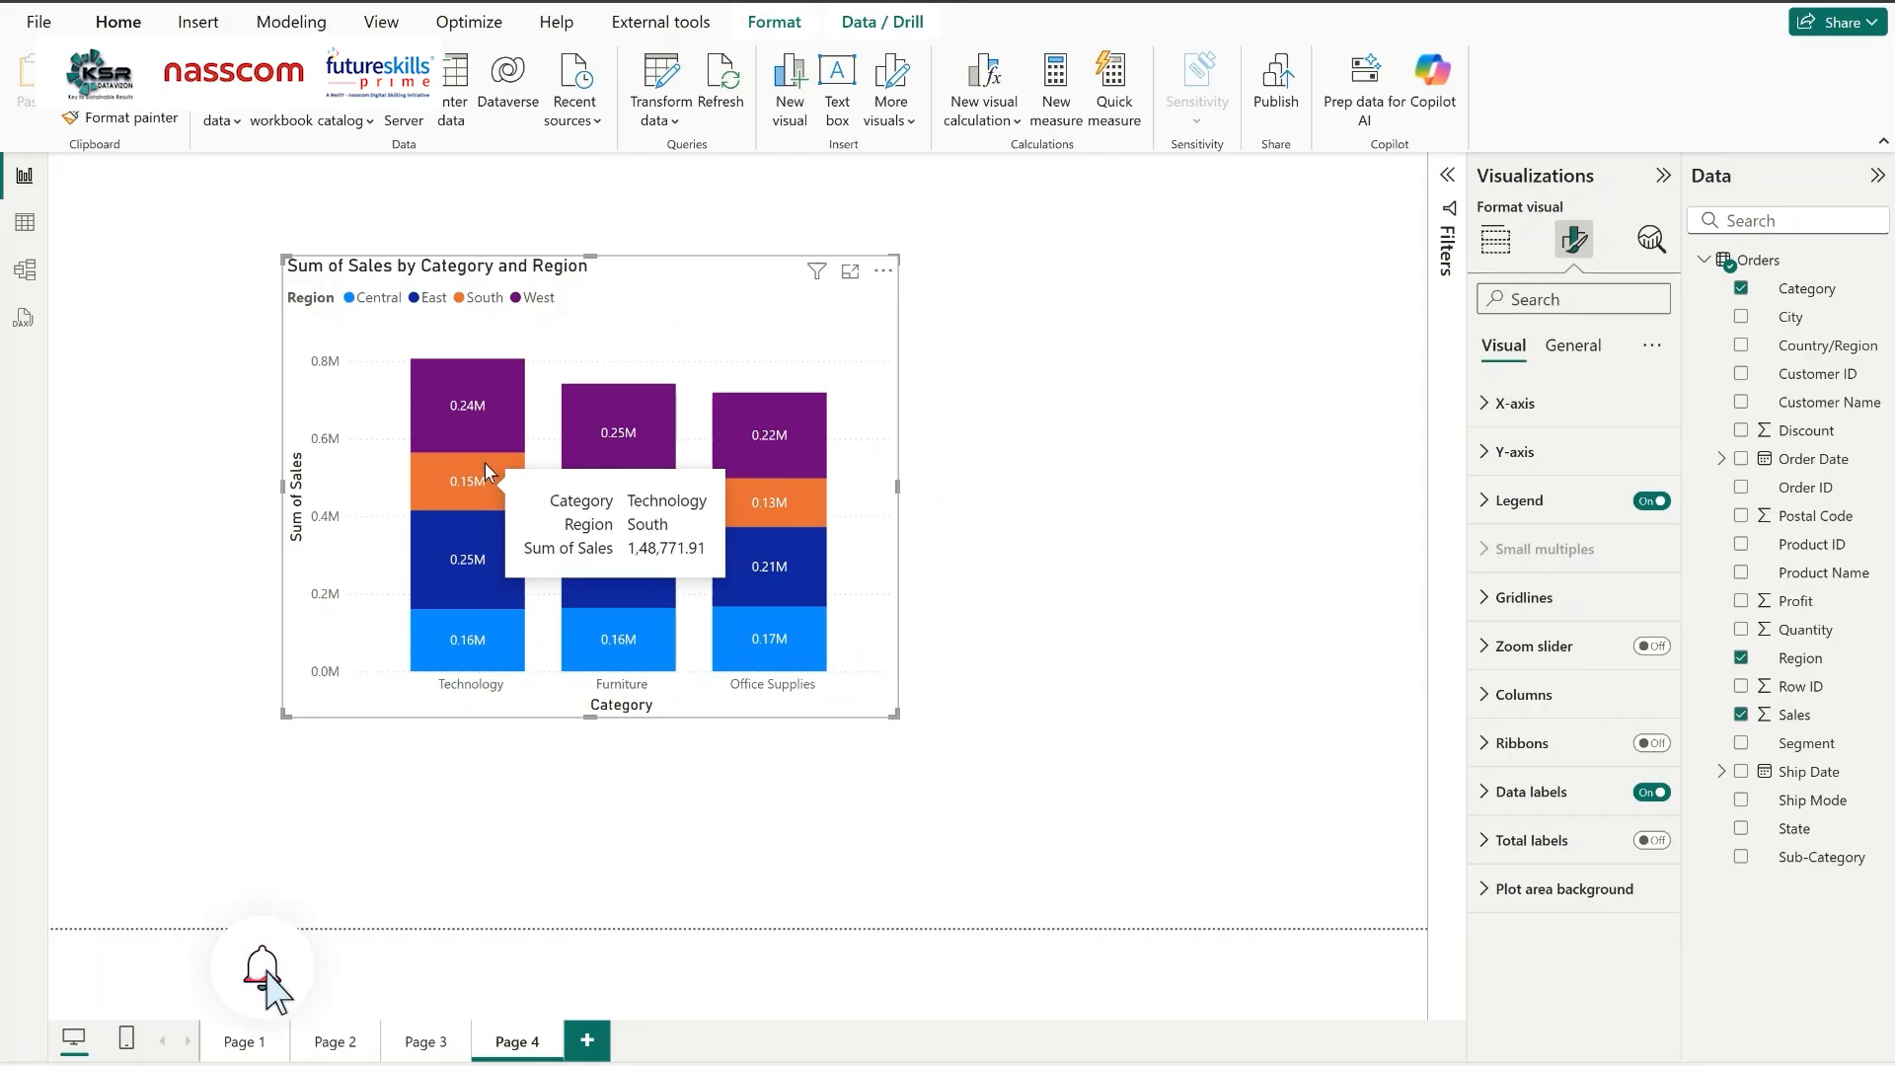
{"action": "mouse_move", "coordinate": [481, 408]}
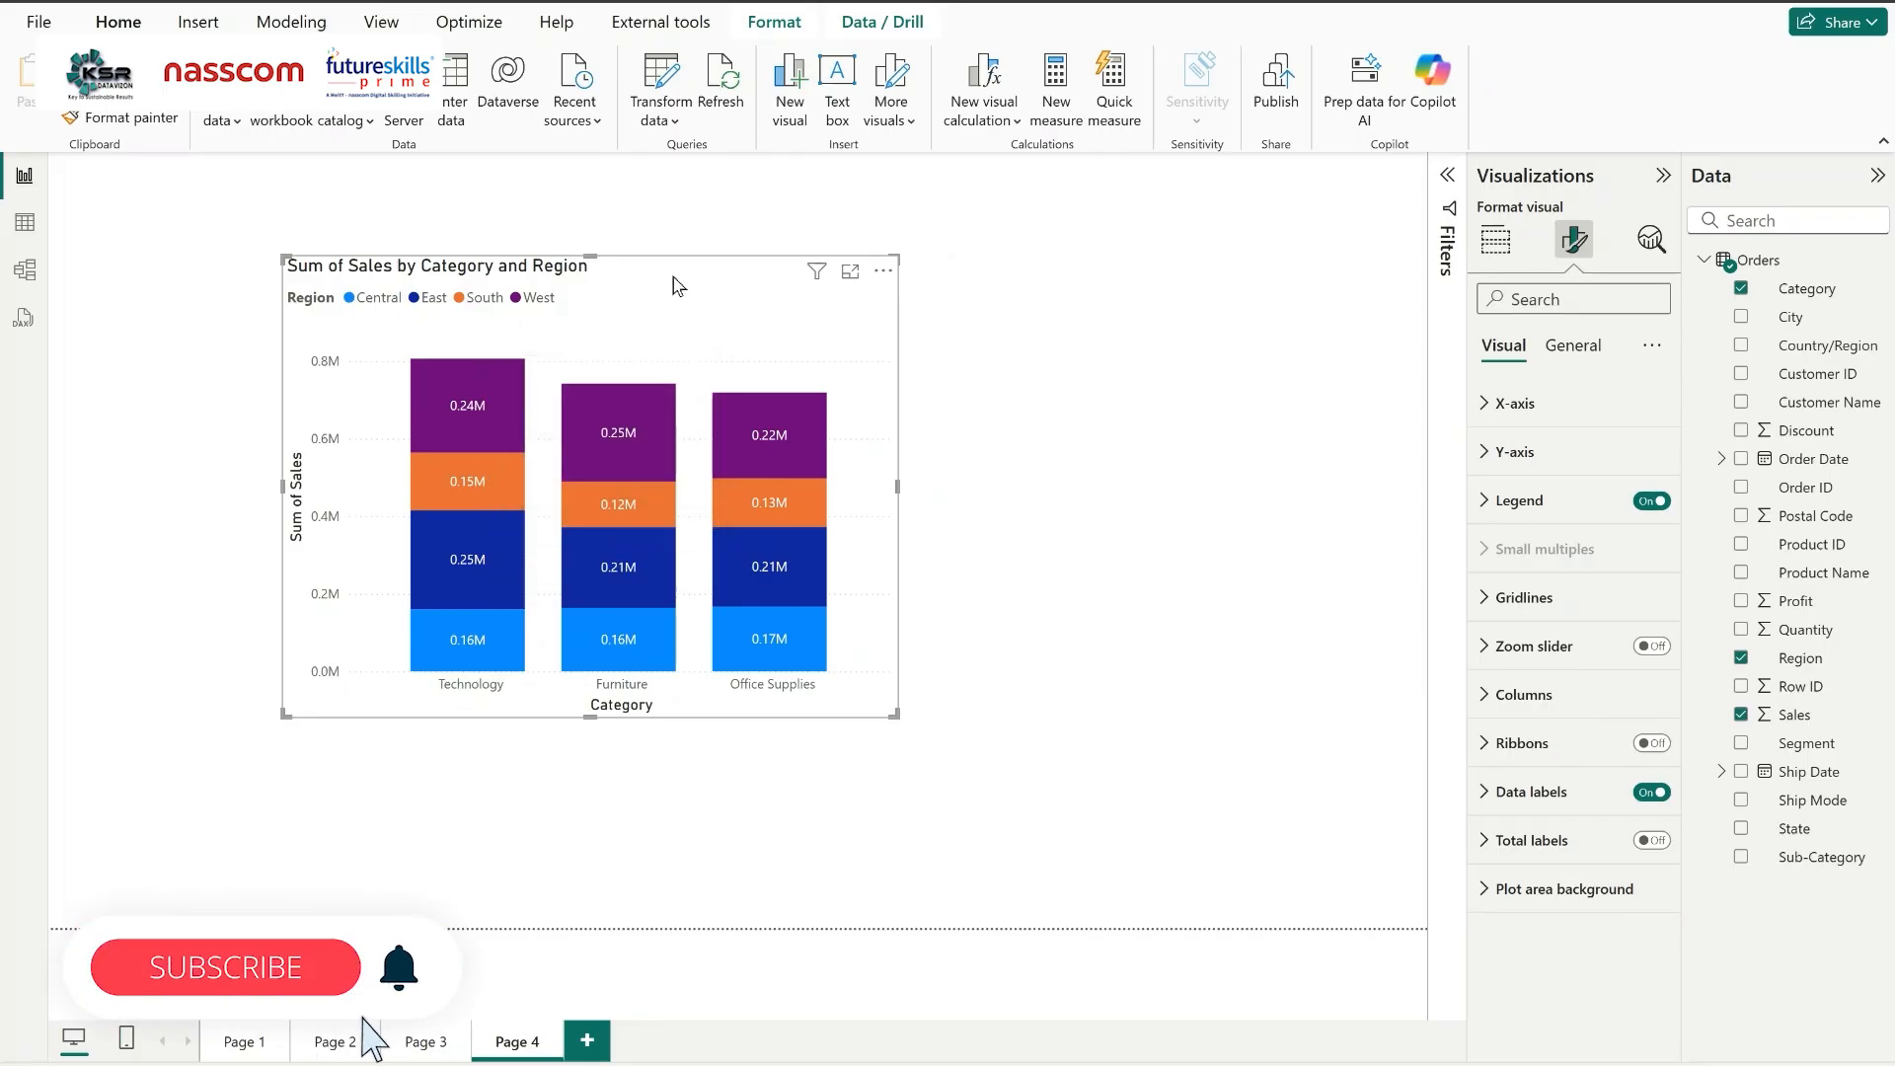
{"action": "left_click_drag", "start_coordinate": [679, 286], "coordinate": [602, 284]}
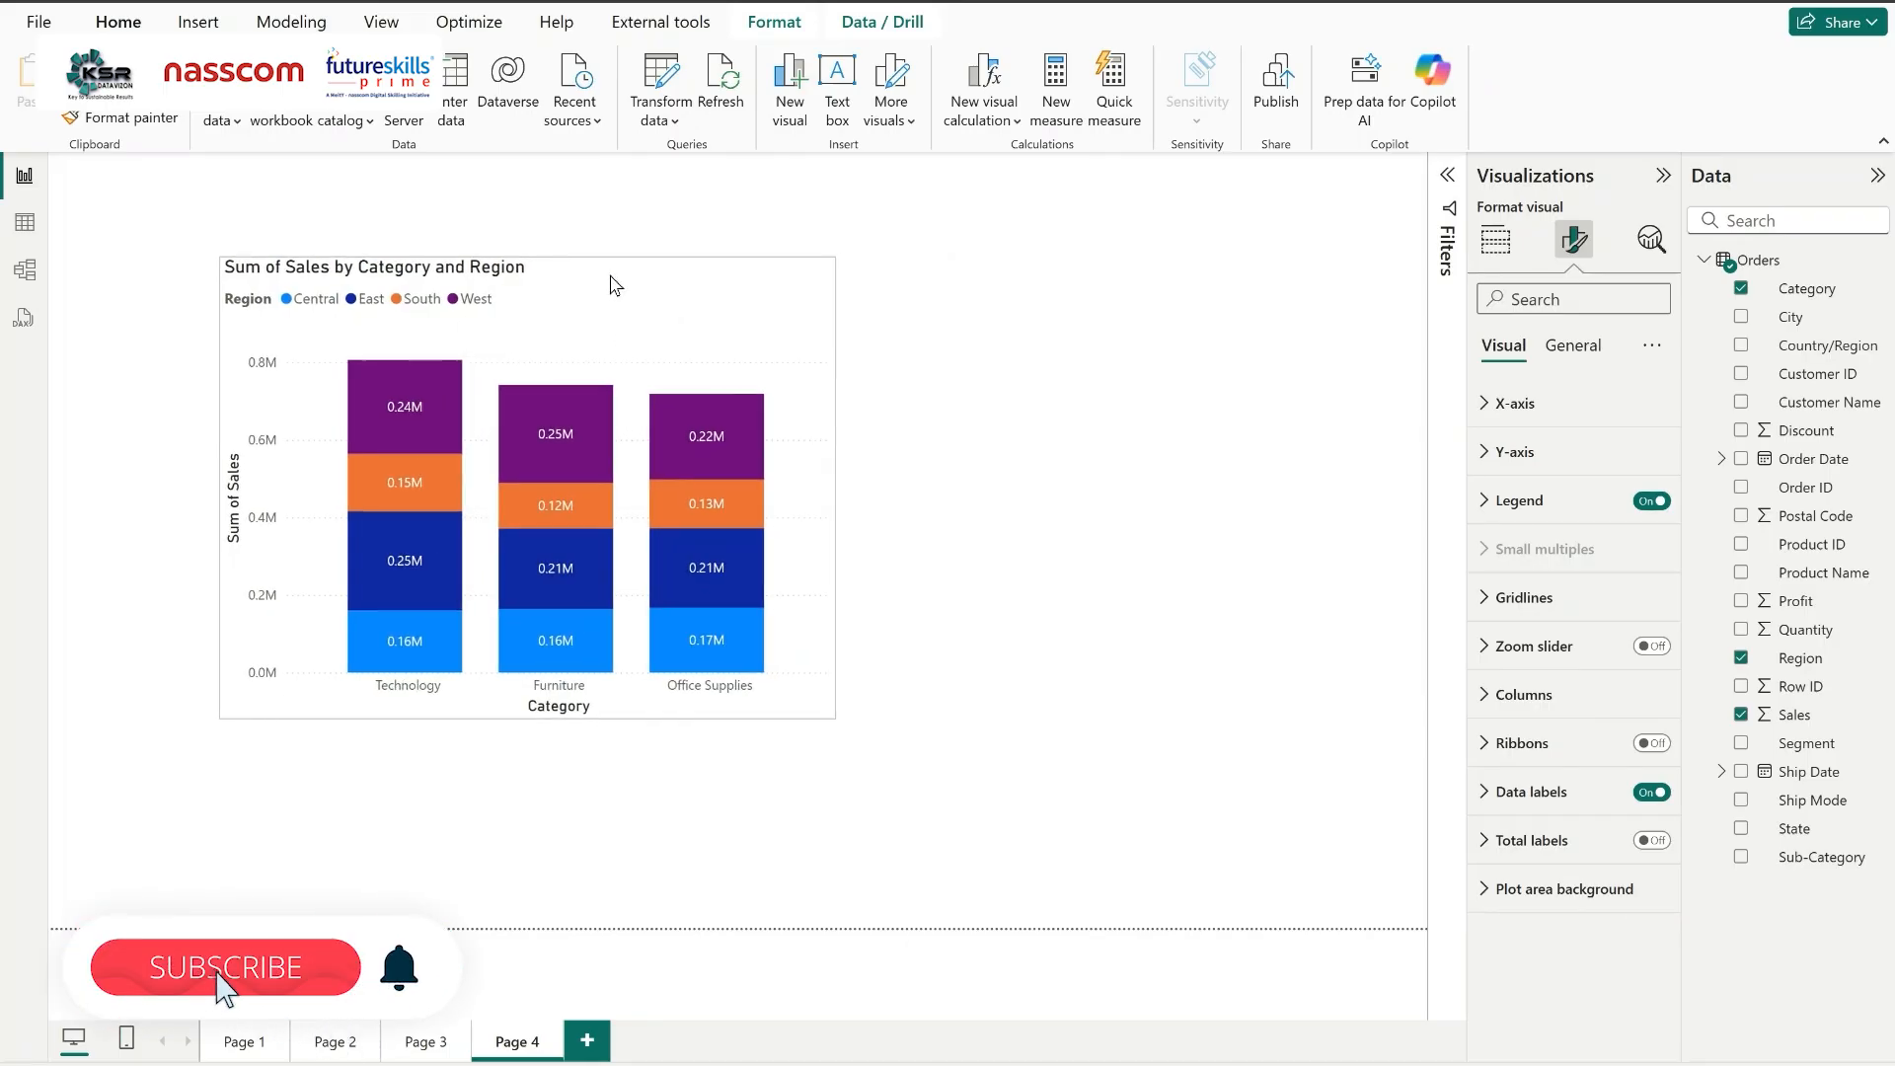
Remove Region from the stacked column chart's legend, then assign Region to the legend again.
{"action": "left_click", "coordinate": [1499, 241]}
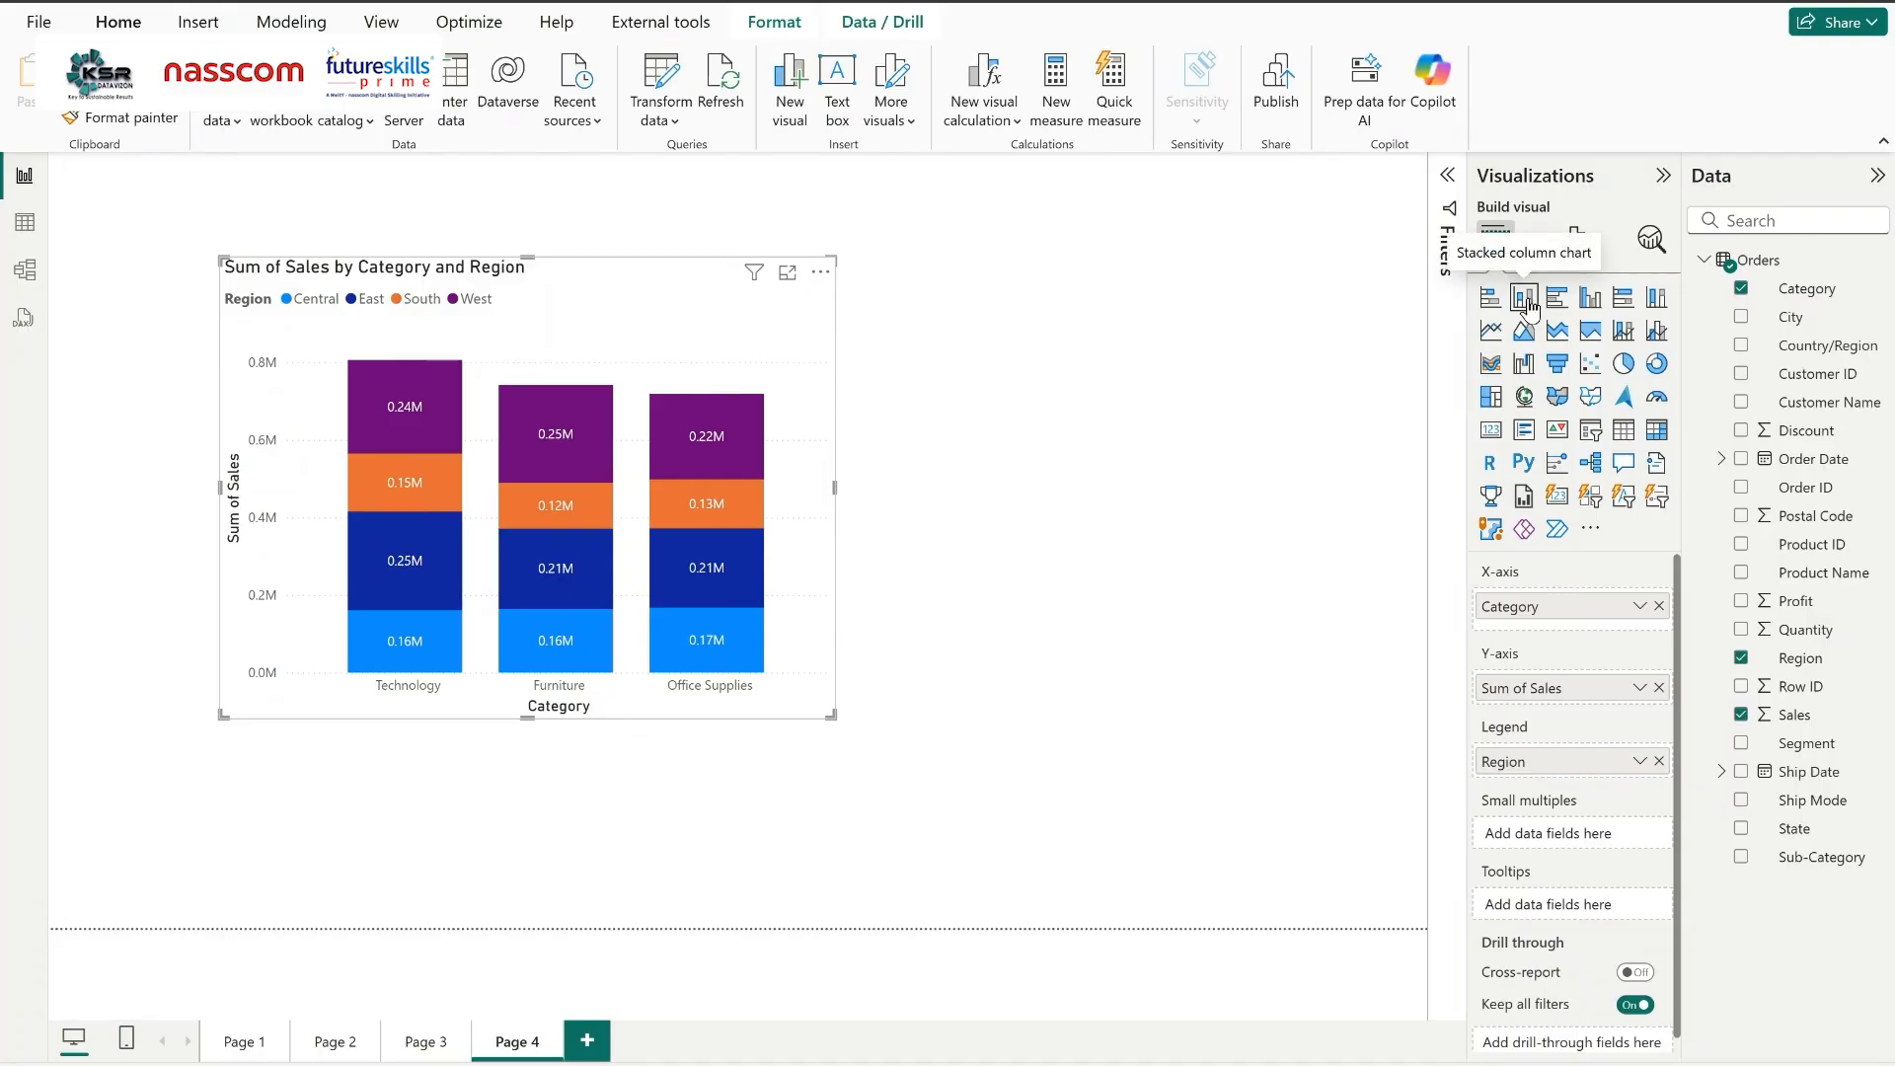
{"action": "left_click", "coordinate": [1660, 763]}
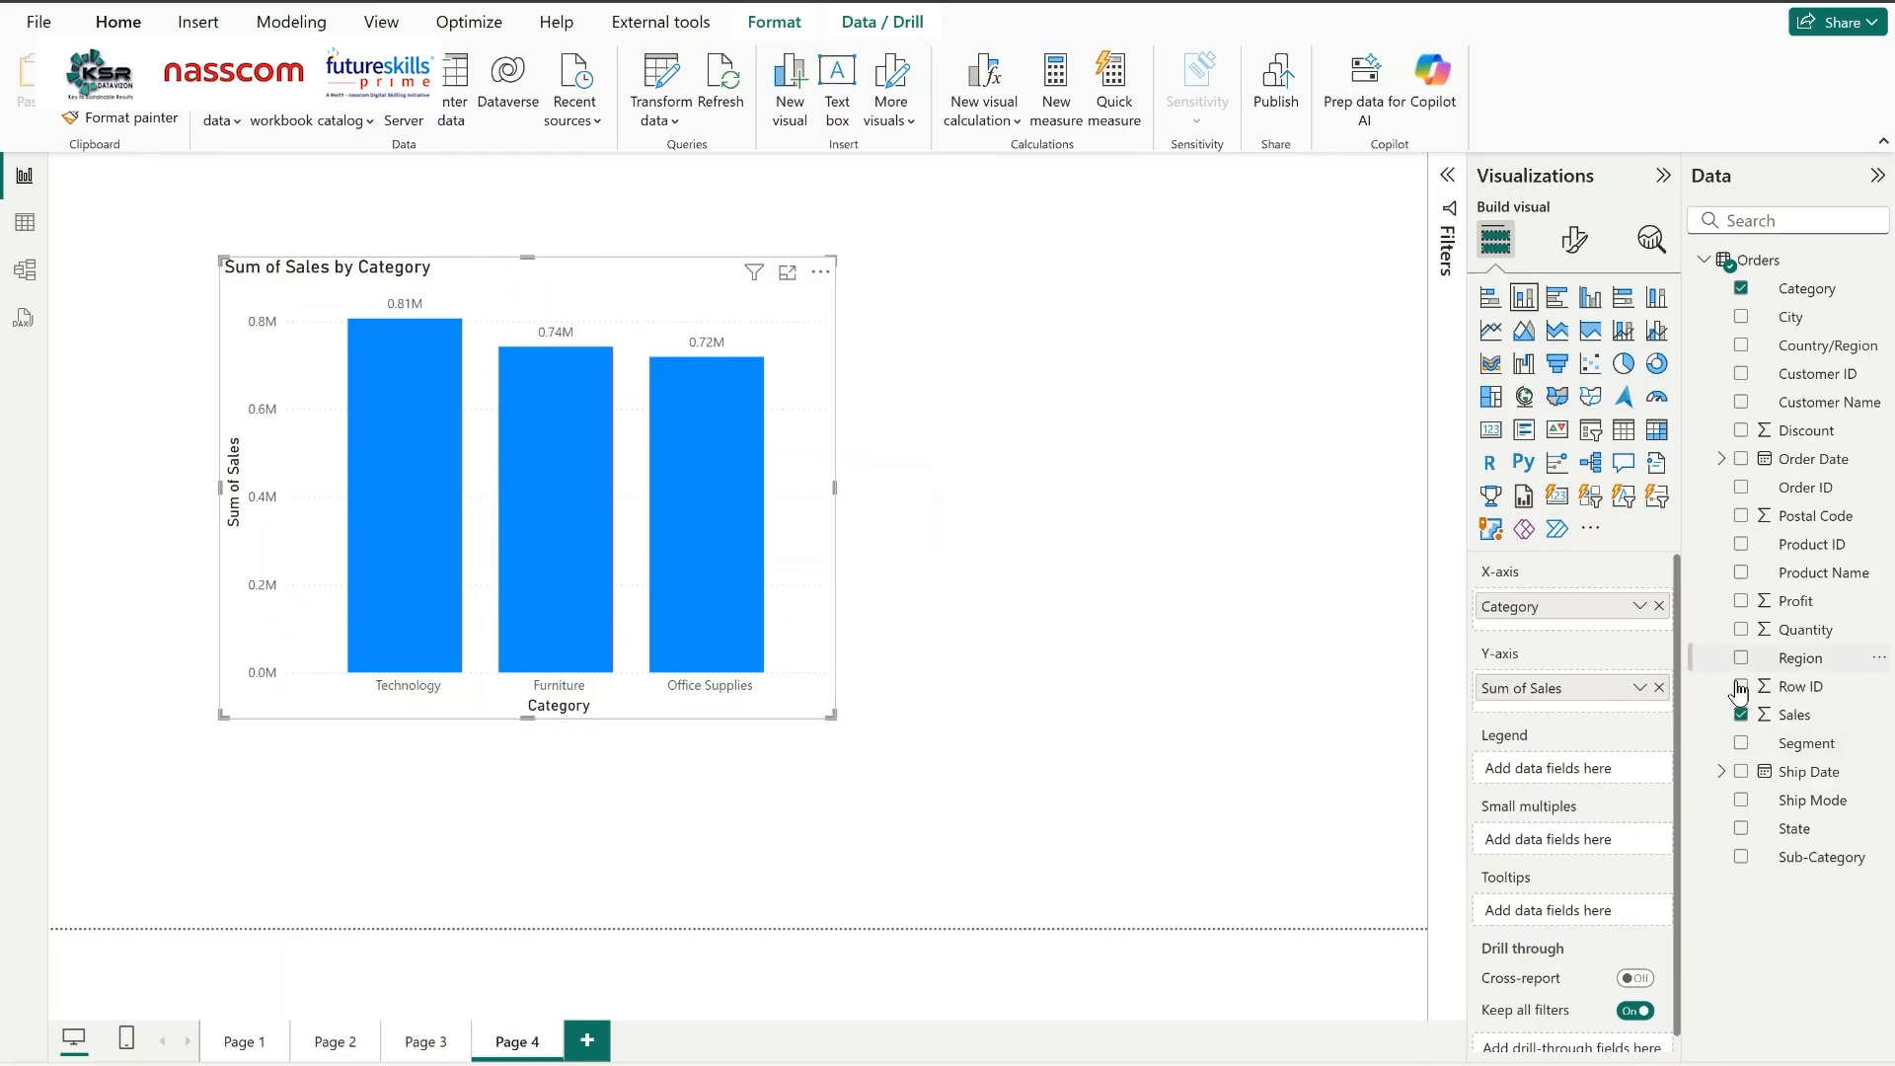
{"action": "left_click_drag", "start_coordinate": [1801, 659], "coordinate": [1553, 774]}
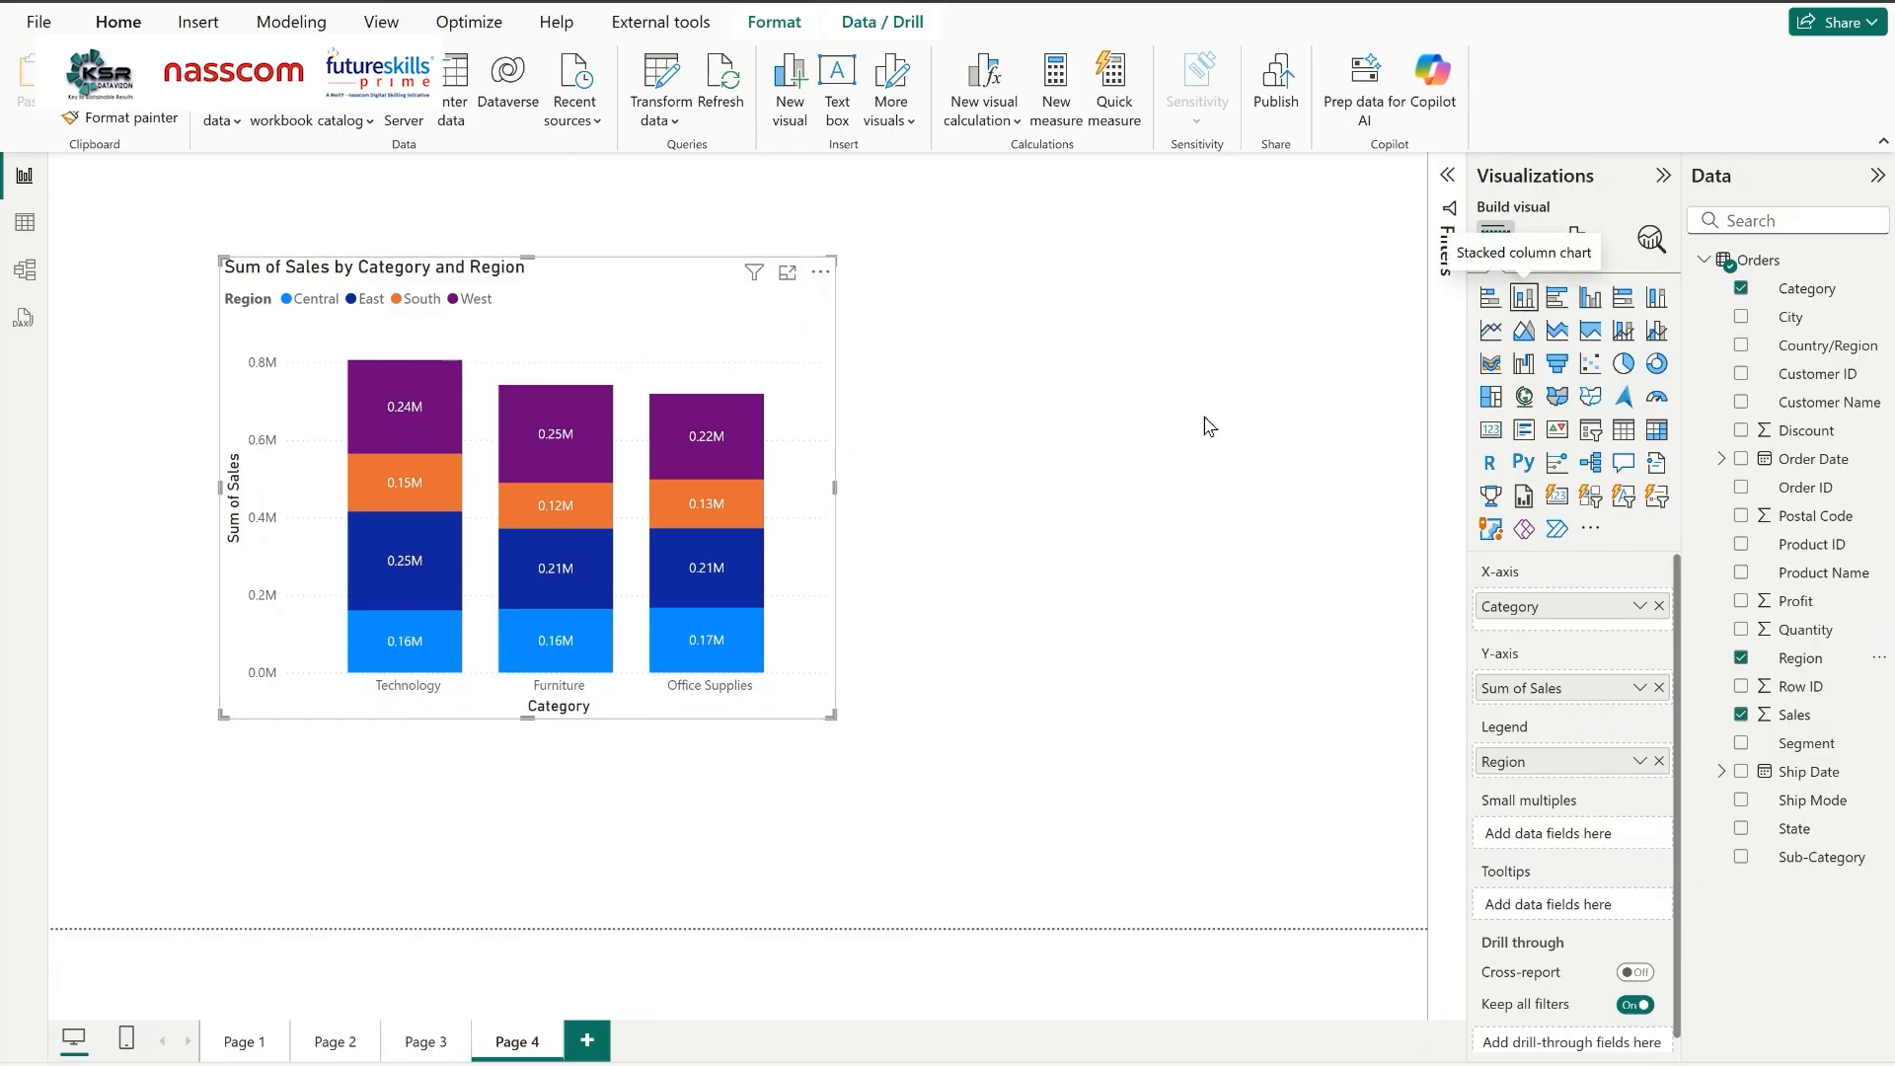
Widen the stacked column chart slightly and move it closer to the page's left edge.
{"action": "left_click_drag", "start_coordinate": [832, 717], "coordinate": [890, 727]}
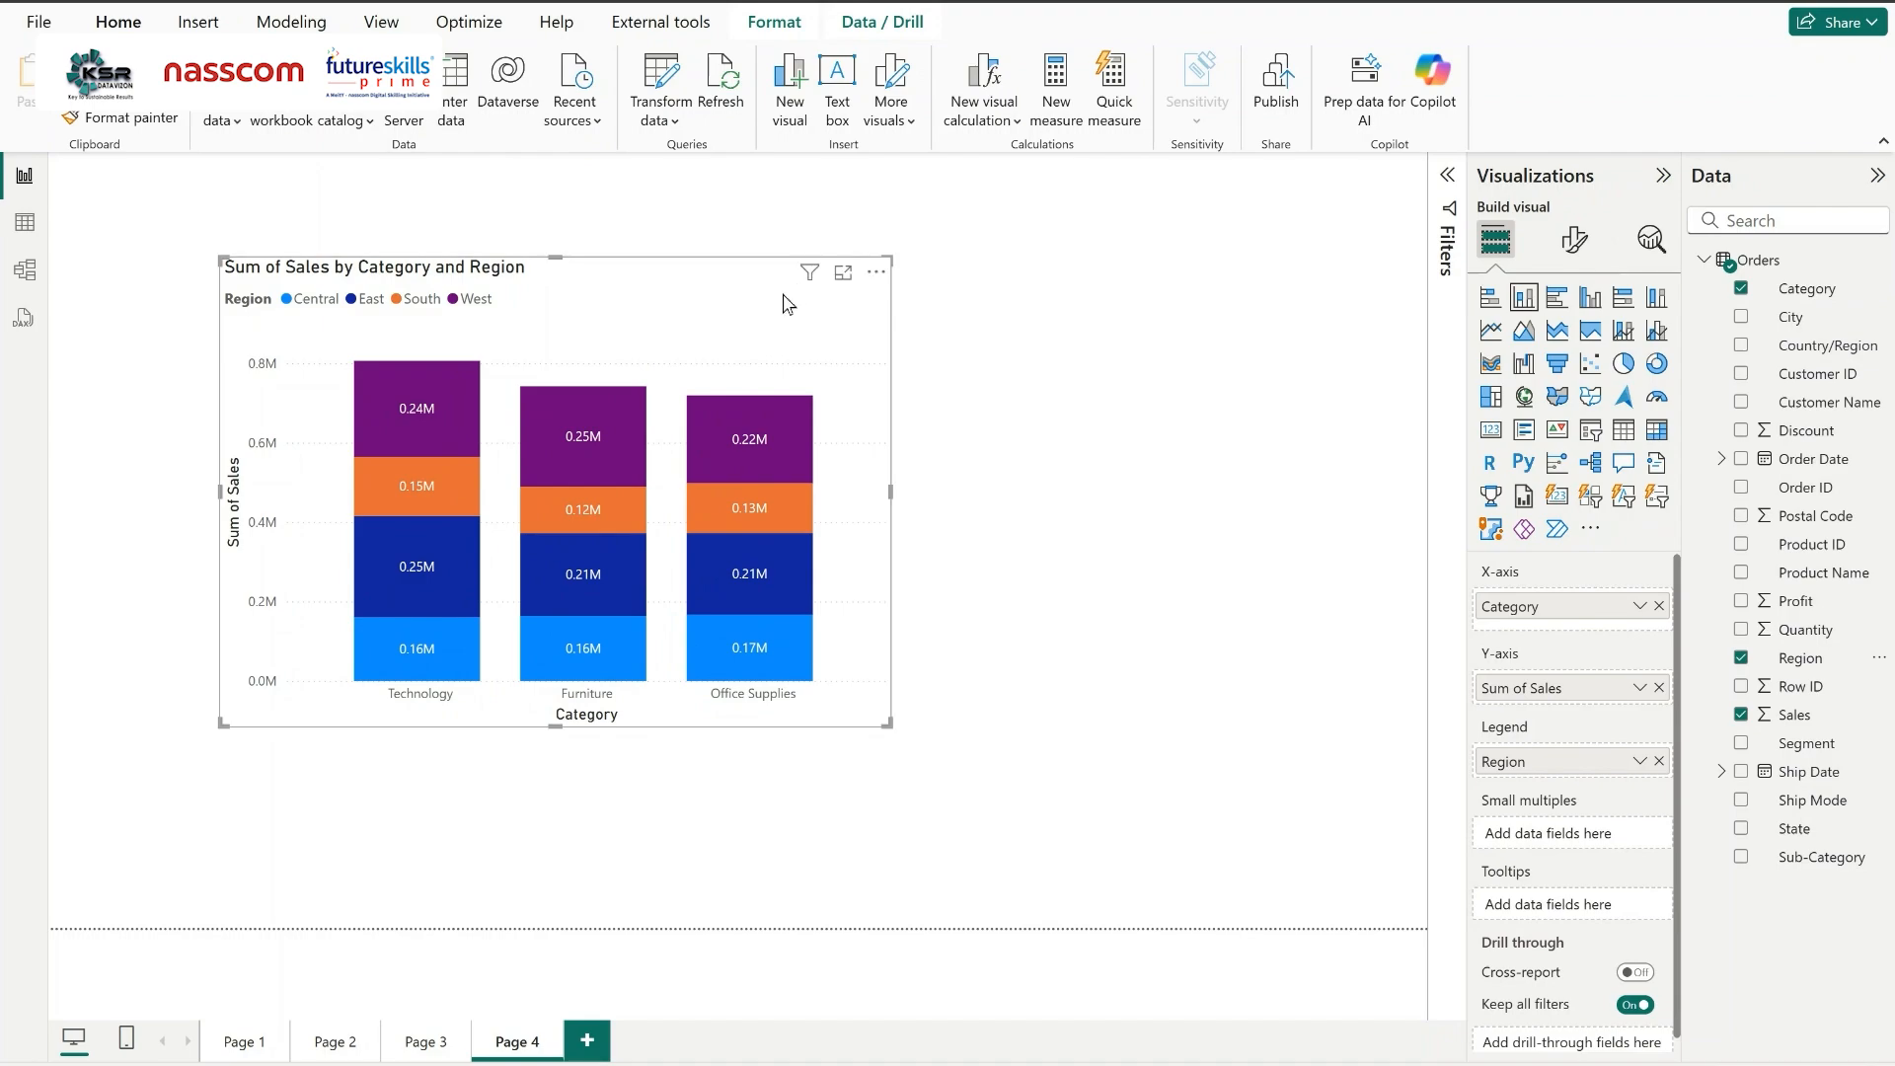
{"action": "left_click_drag", "start_coordinate": [786, 296], "coordinate": [681, 314]}
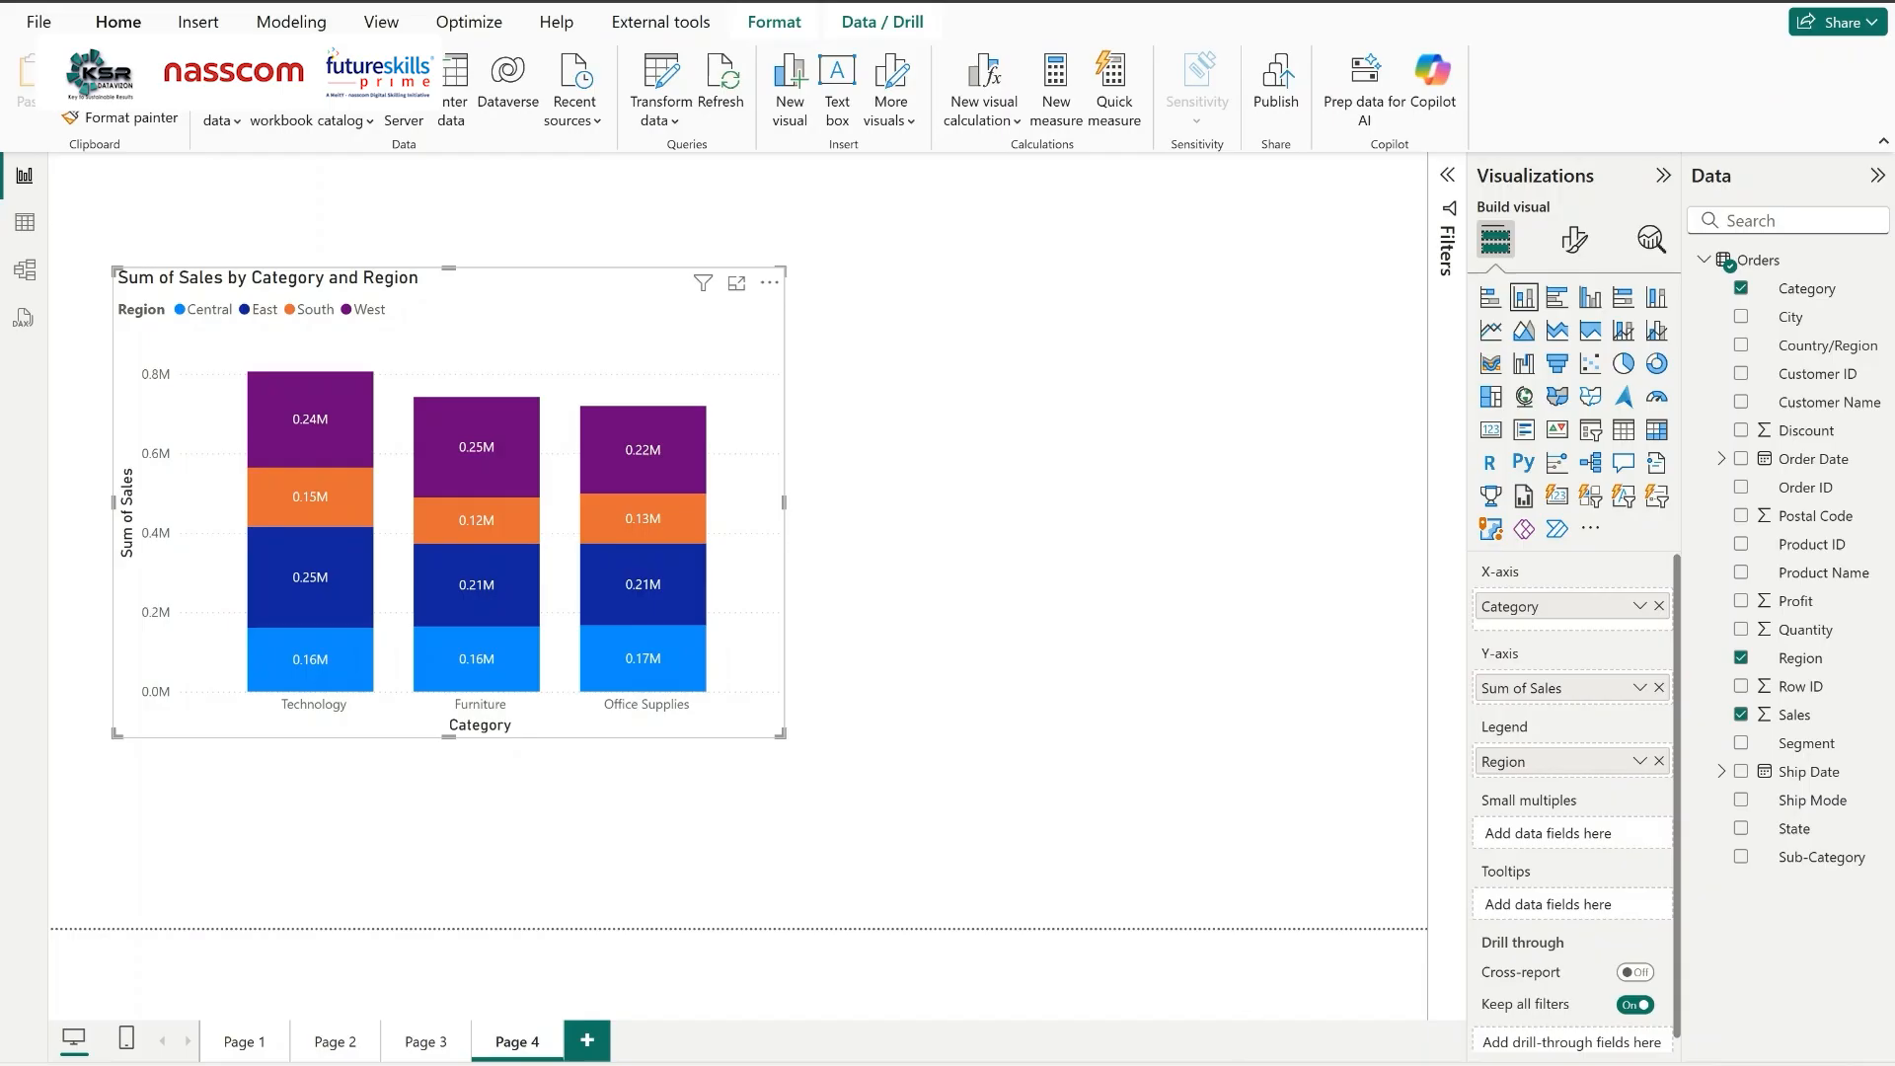
Switch to the browser whiteboard and add the heading "Stacked column chart" in extra-large text near the canvas's upper centre.
{"action": "key", "text": "alt+Tab"}
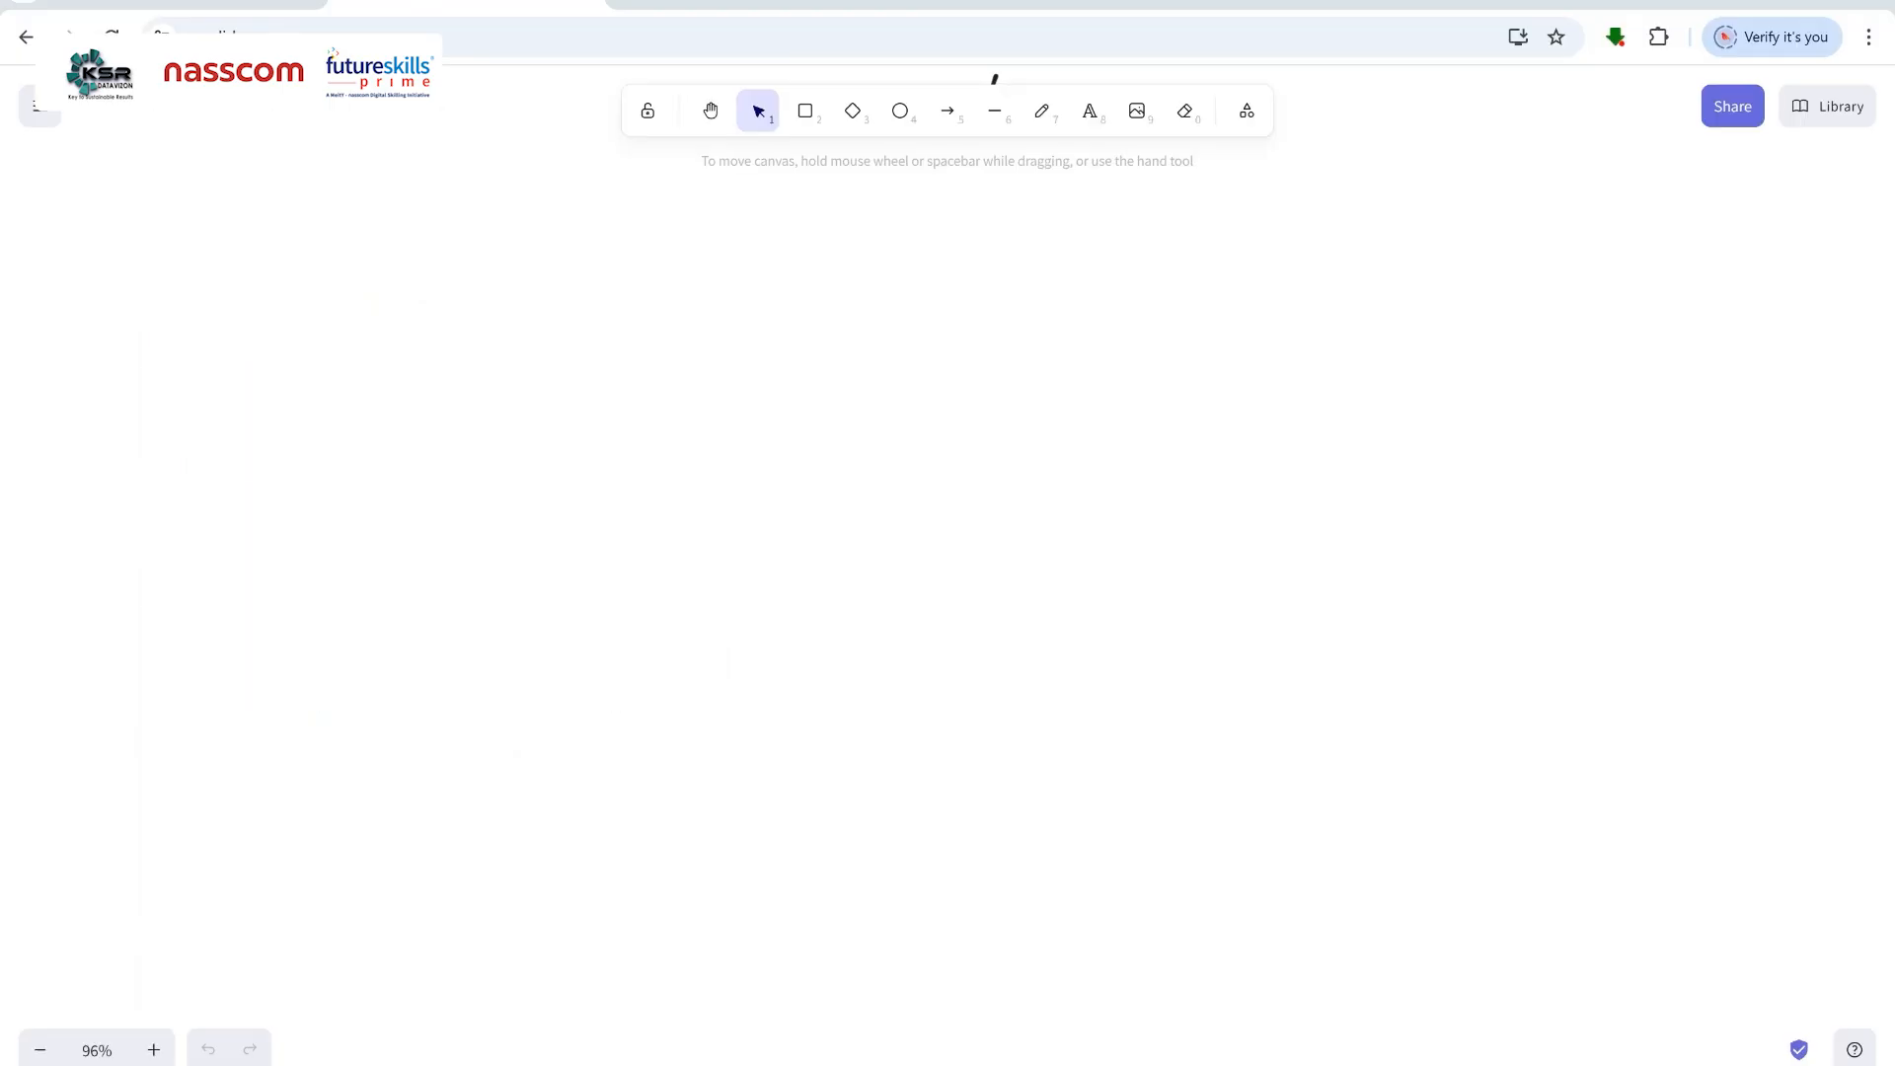
{"action": "left_click", "coordinate": [1090, 112]}
{"action": "left_click", "coordinate": [795, 293]}
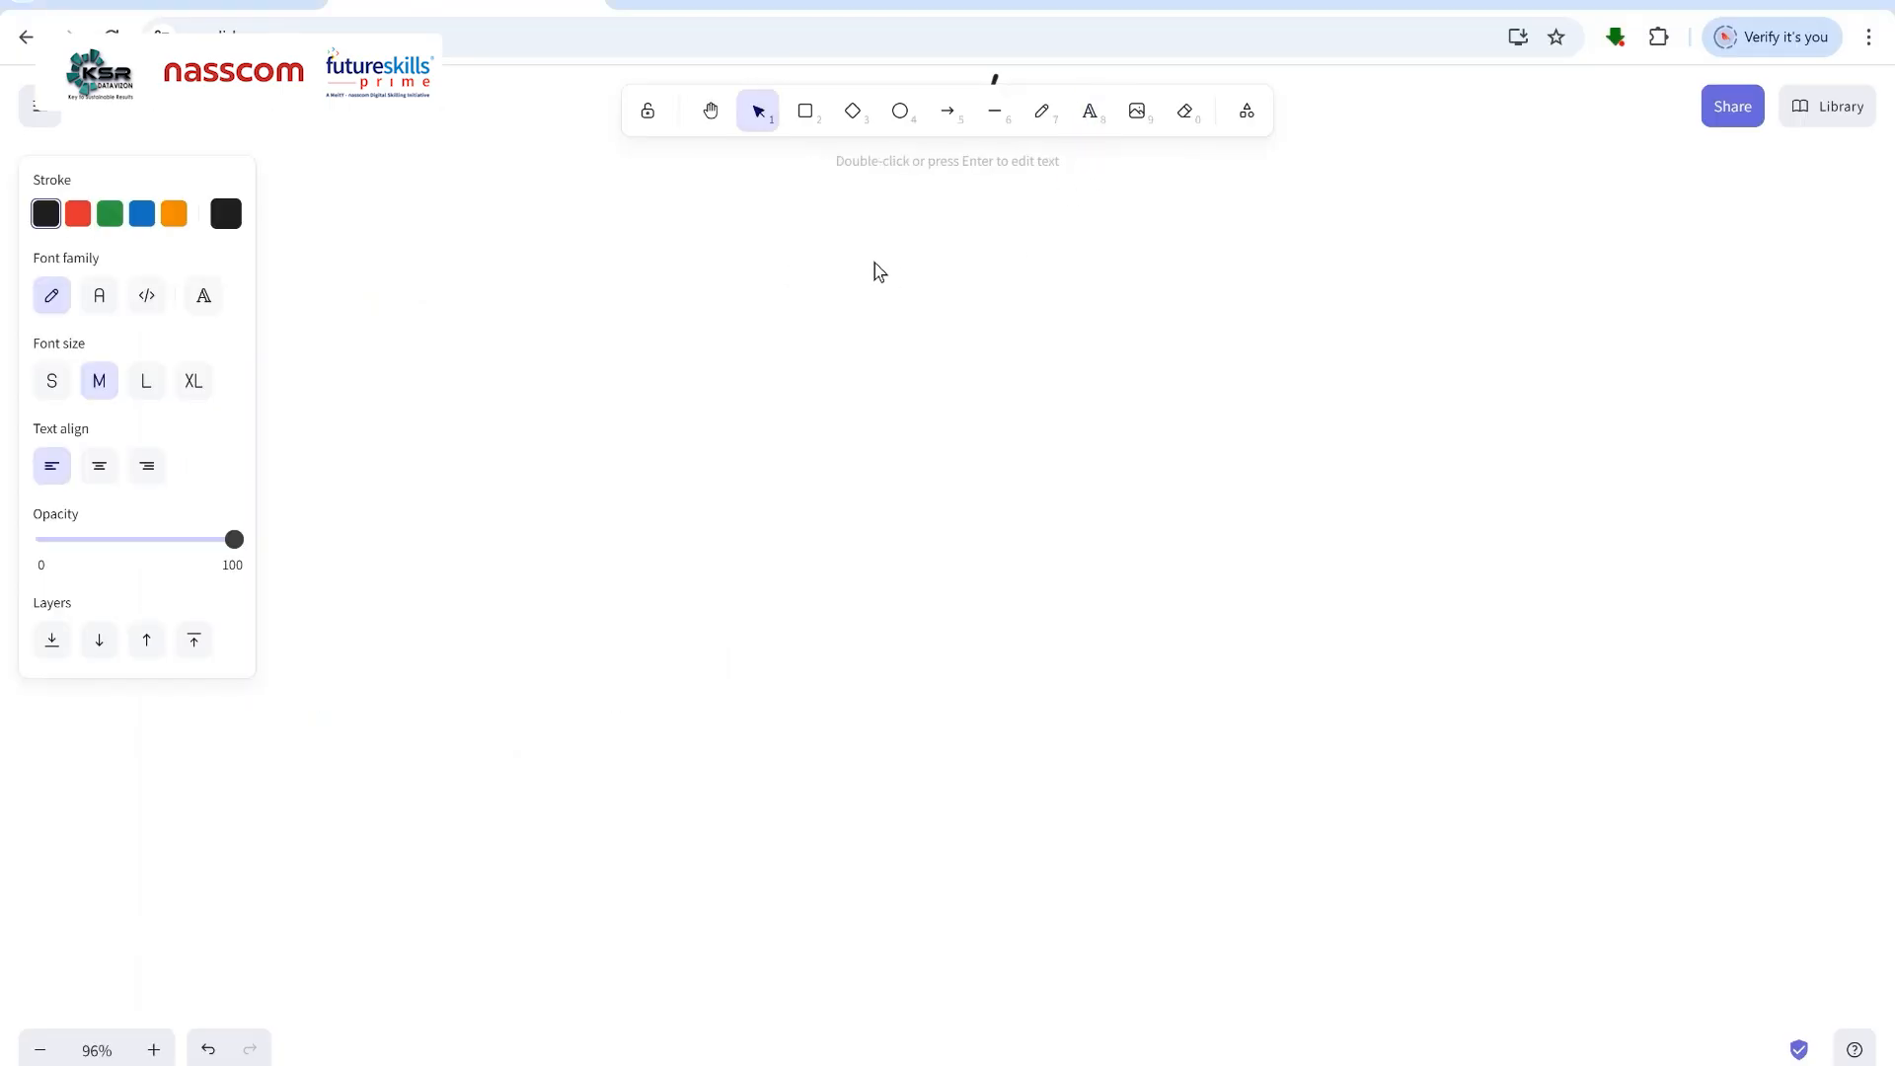
{"action": "type", "text": "Stacked column chart"}
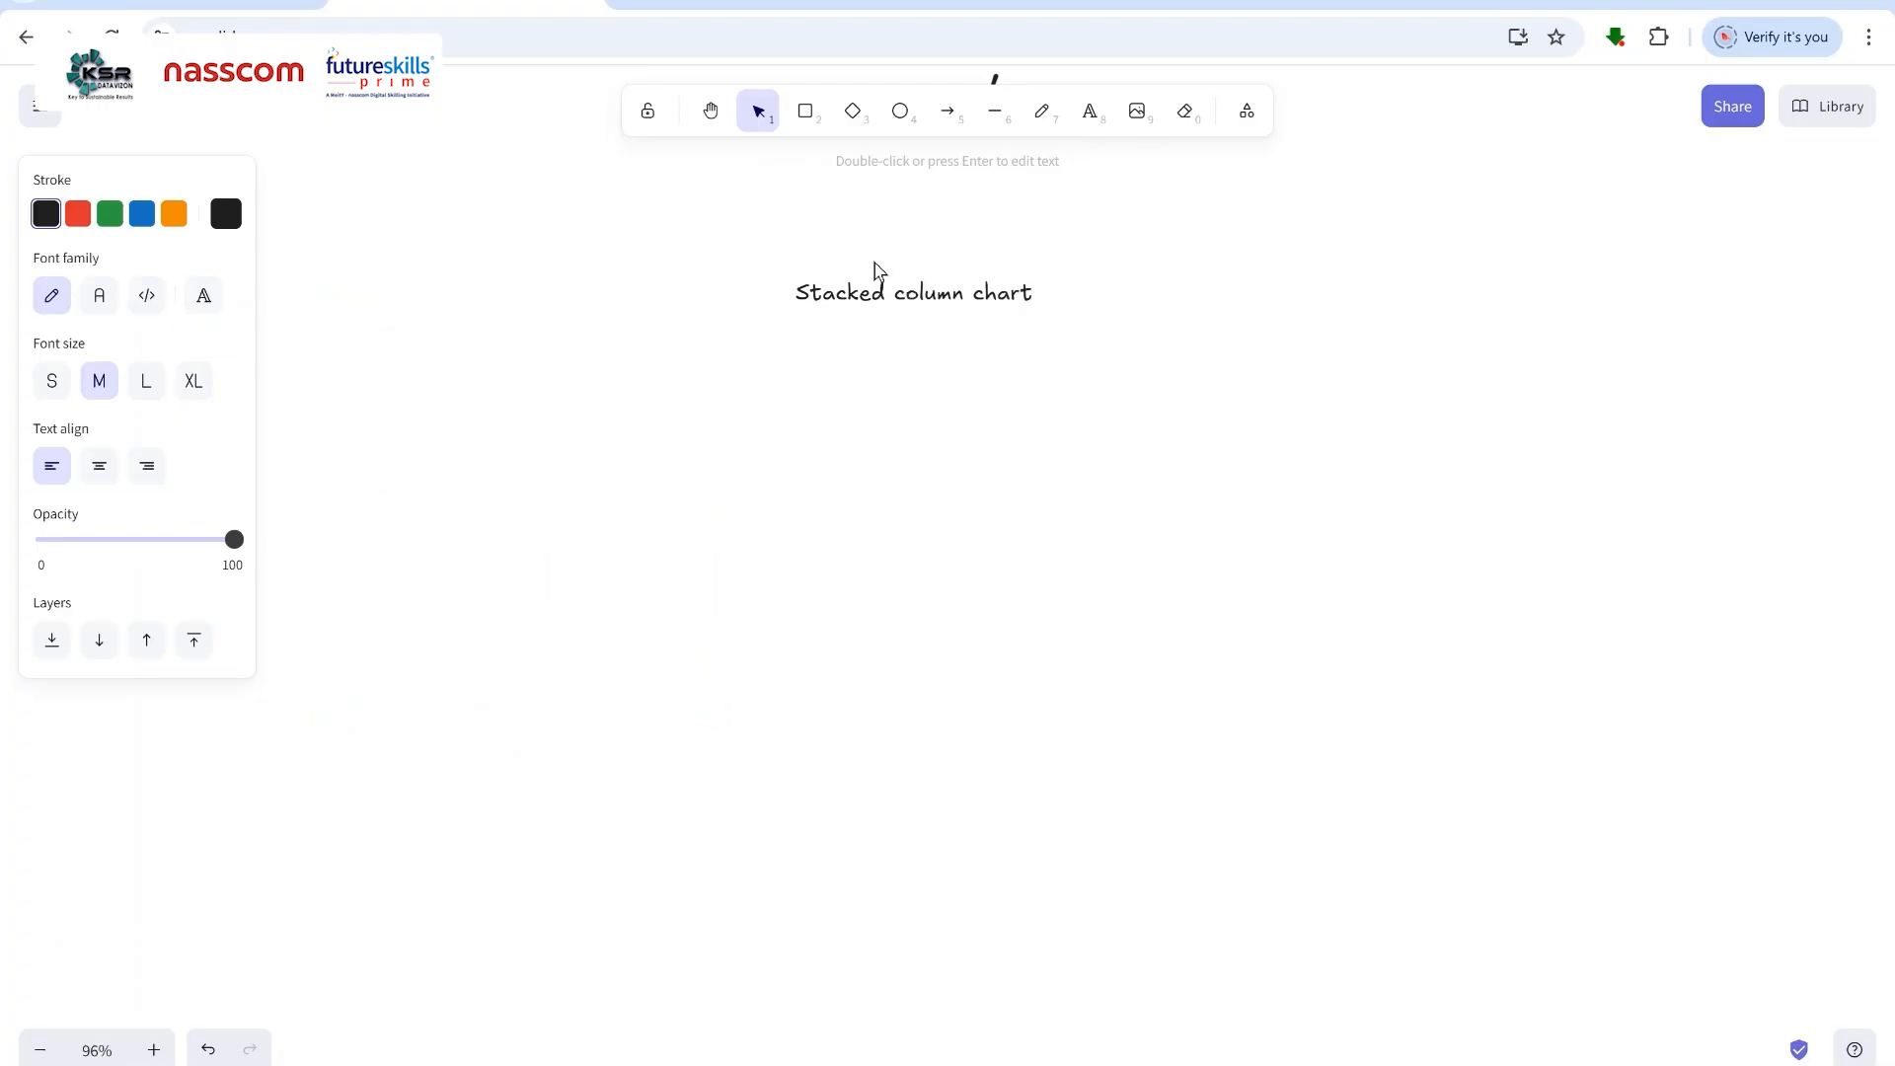
{"action": "key", "text": "ctrl+a"}
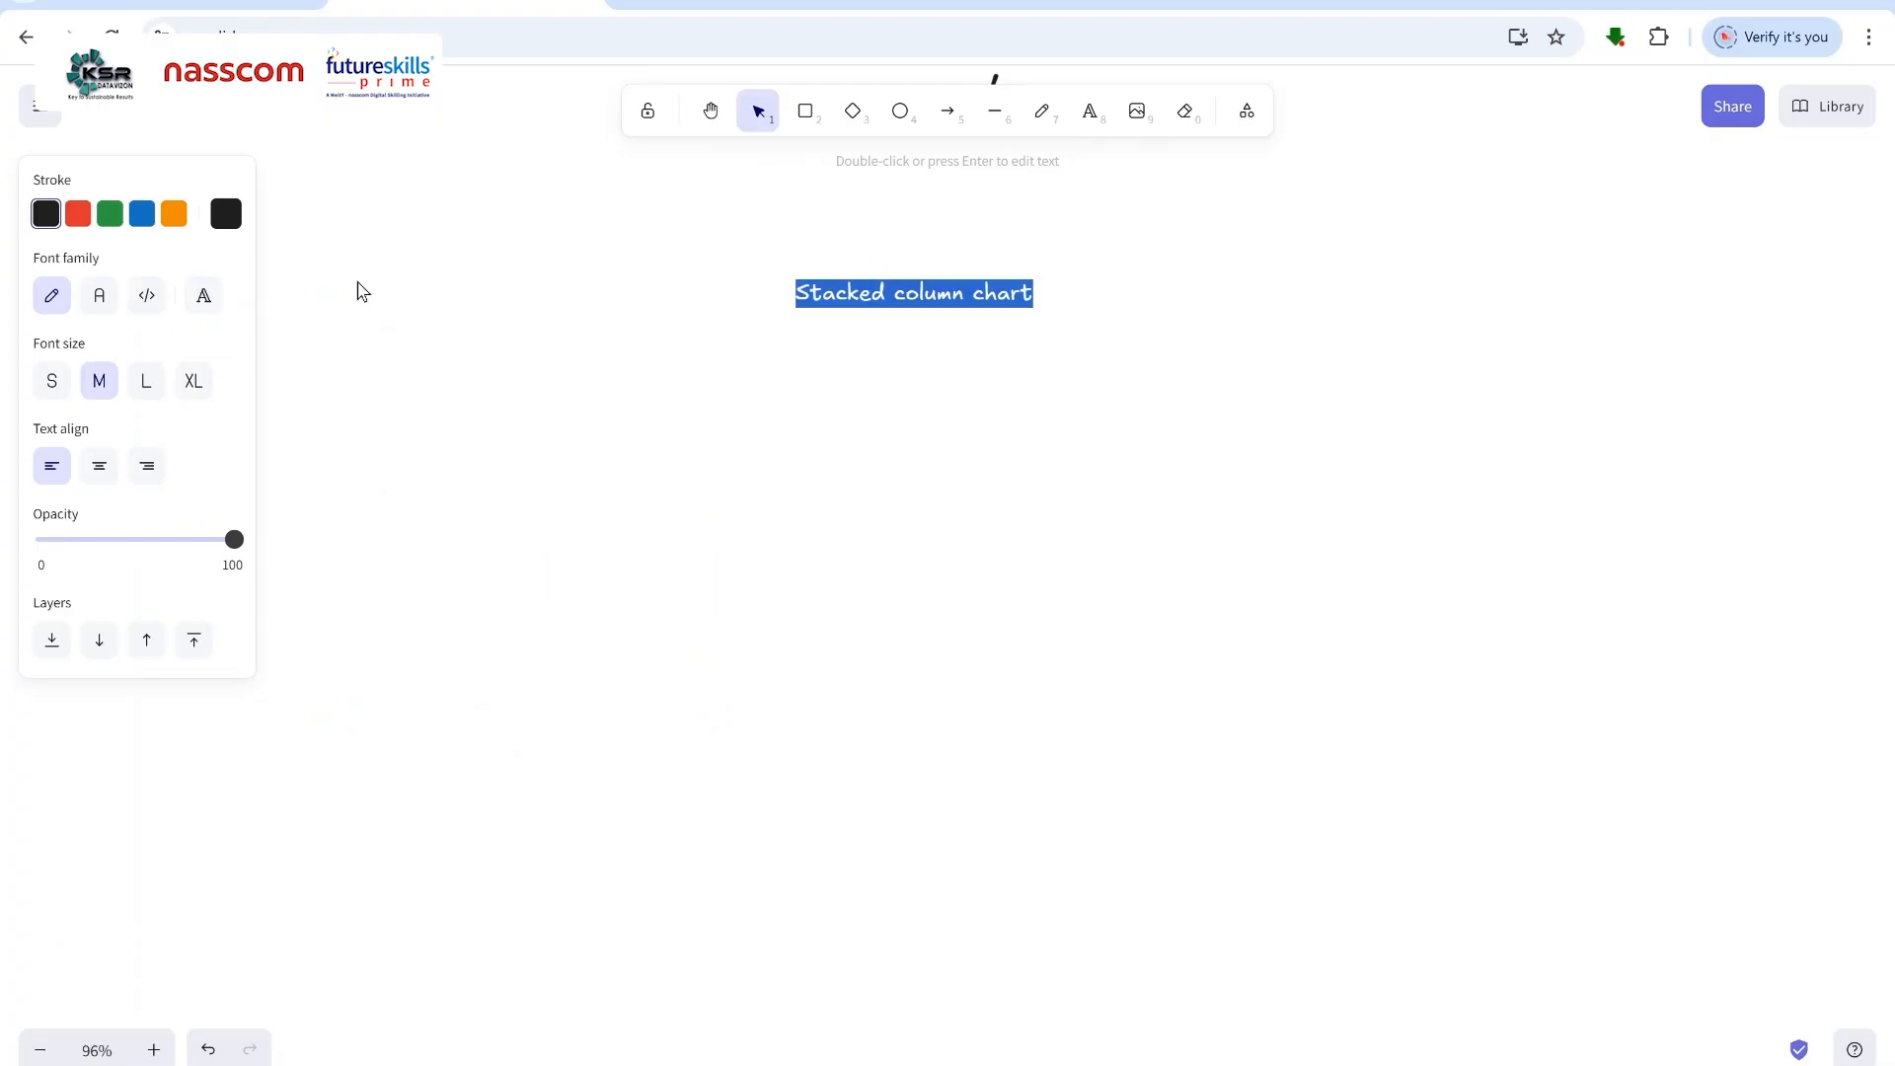
{"action": "left_click", "coordinate": [195, 390]}
{"action": "left_click", "coordinate": [1044, 406]}
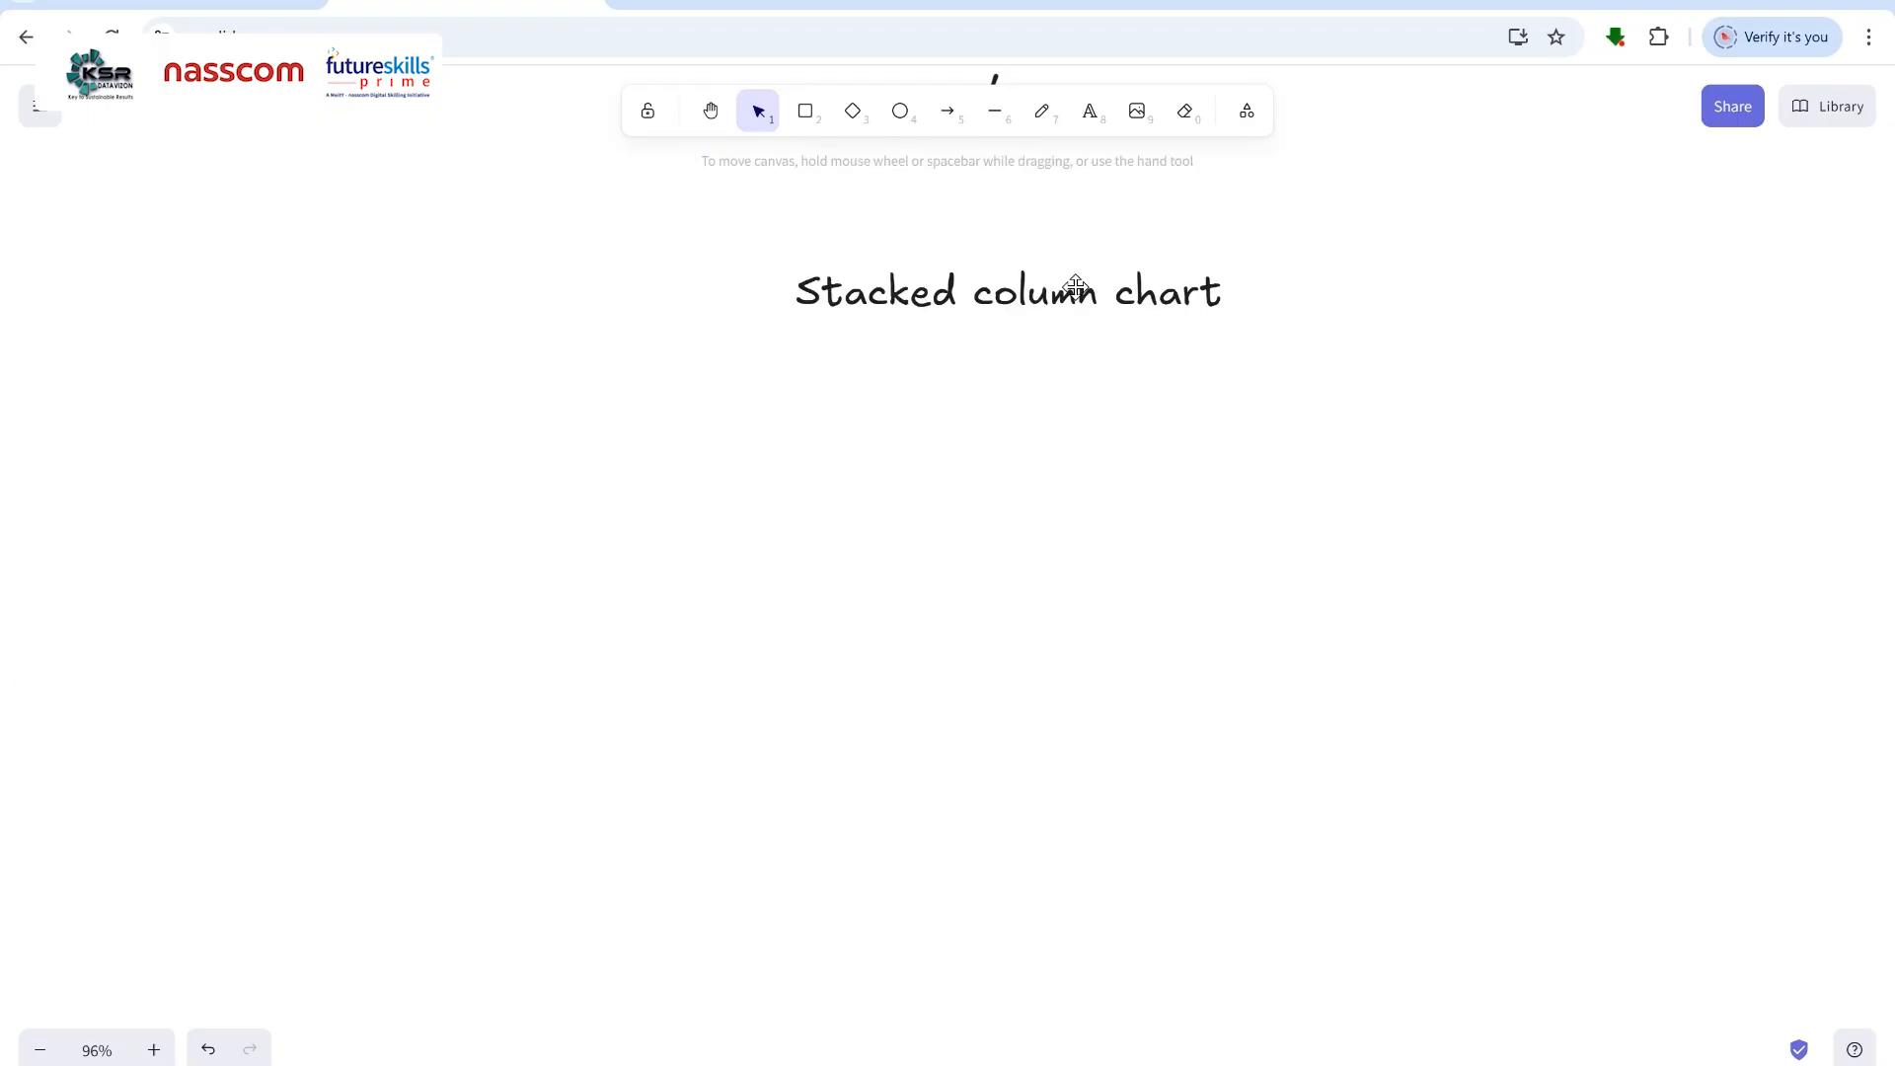
{"action": "left_click_drag", "start_coordinate": [1074, 288], "coordinate": [986, 287]}
{"action": "left_click", "coordinate": [1005, 460]}
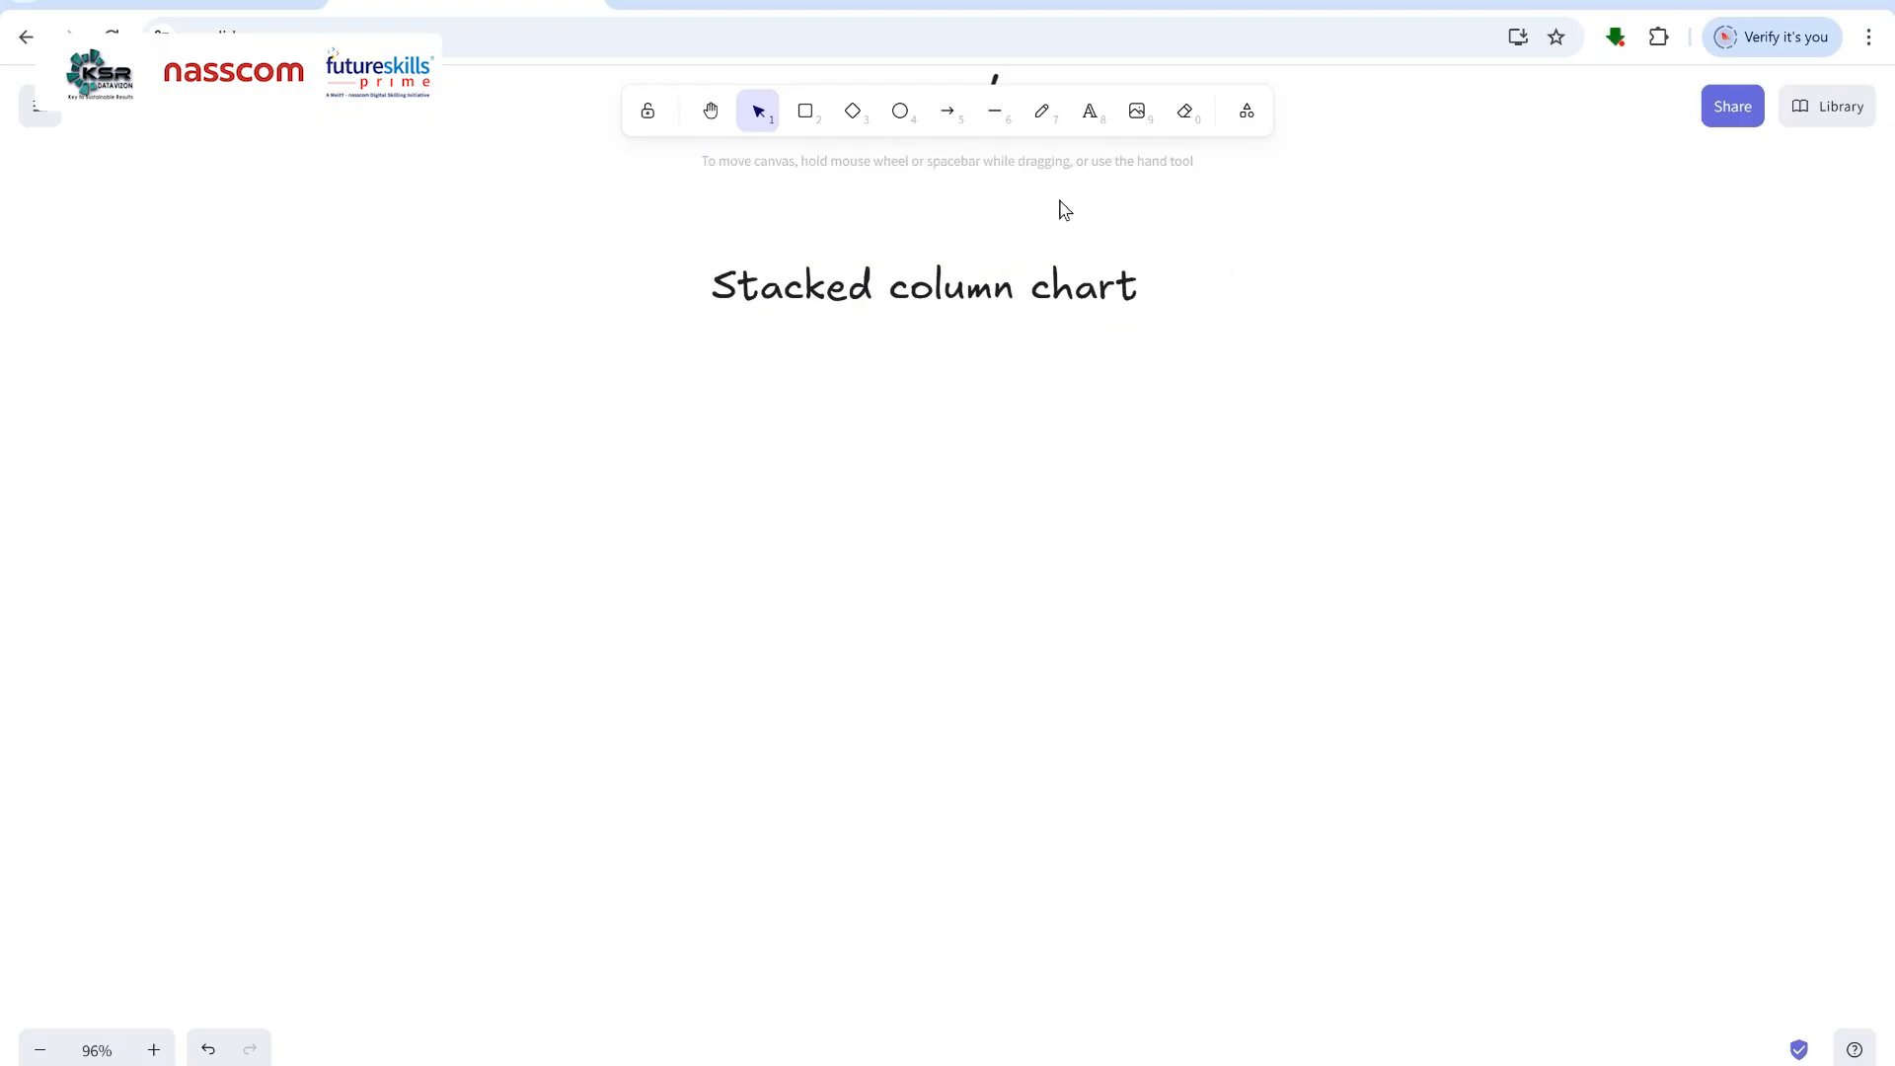
Start a text block below the heading with the lines "1C + 1C + 1N" and "1C + 1C + 1C".
{"action": "left_click", "coordinate": [1090, 118]}
{"action": "left_click", "coordinate": [766, 389]}
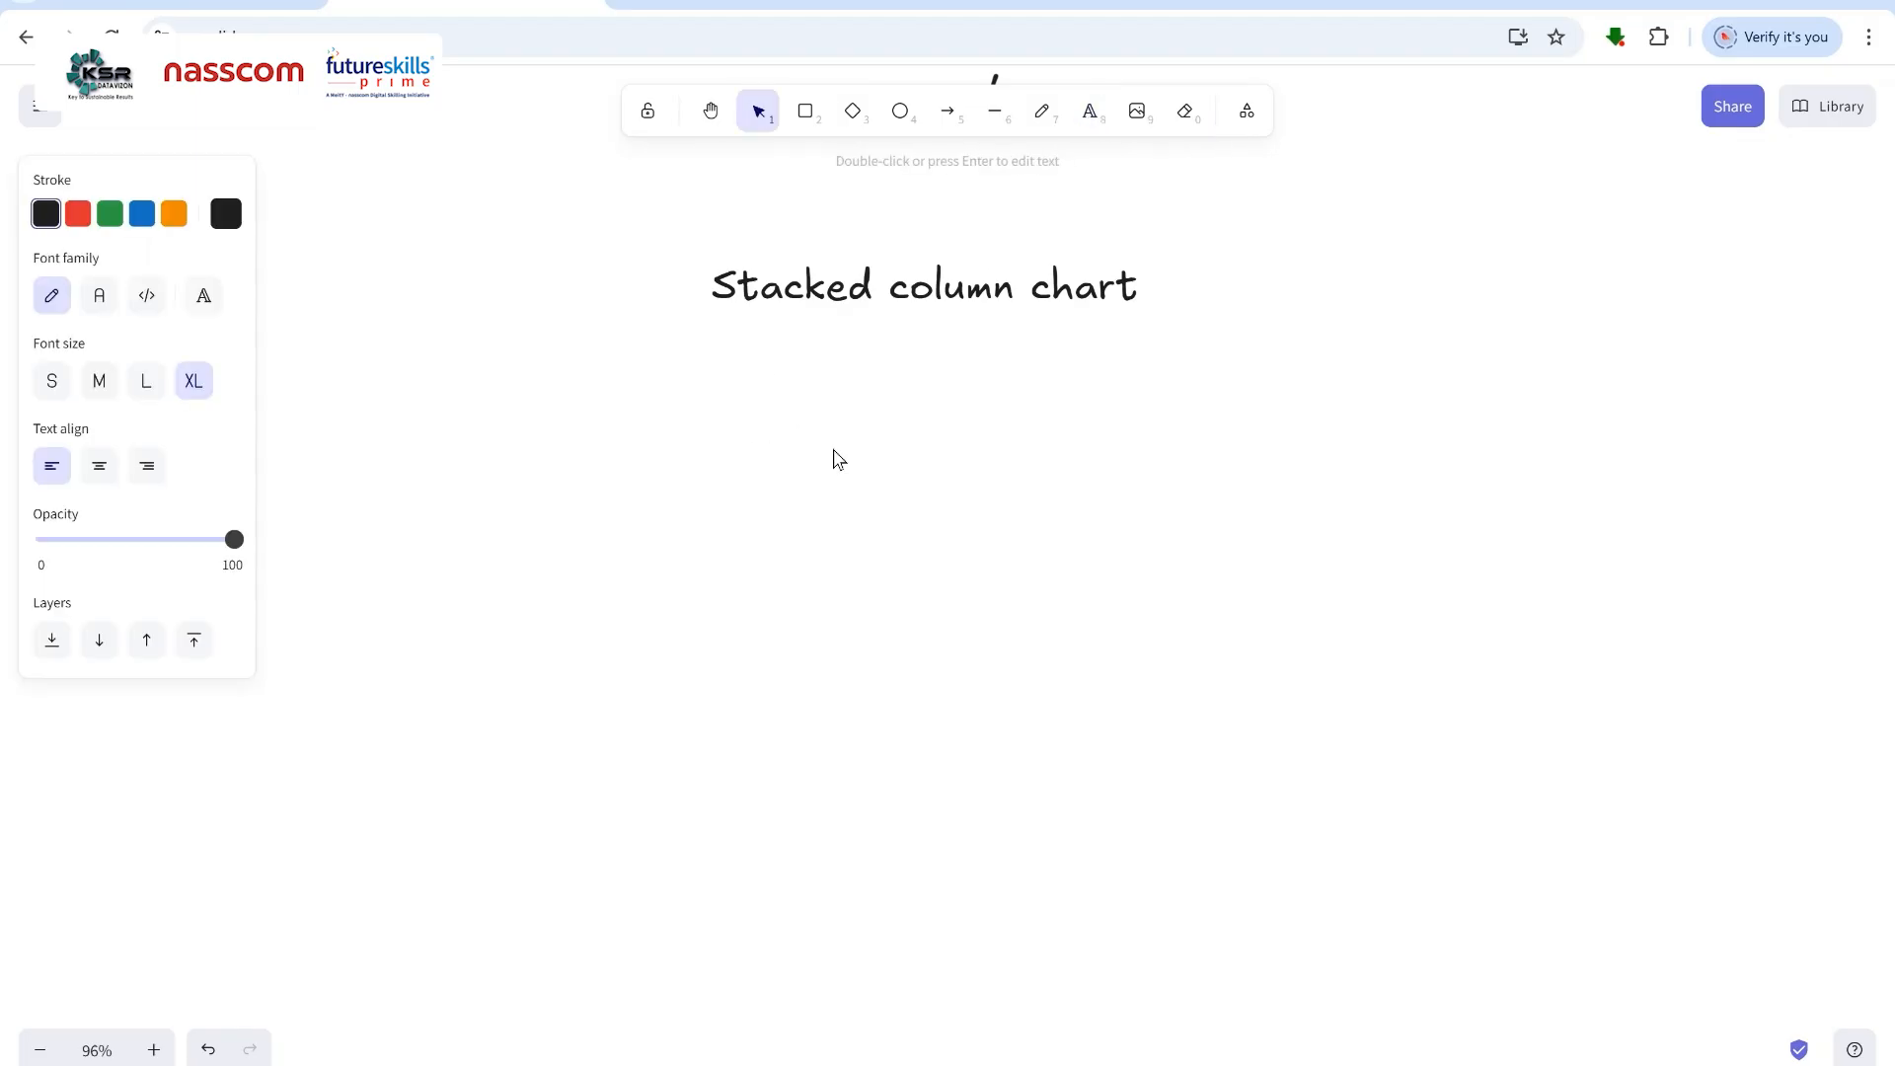
{"action": "type", "text": "1C + 1cC + "}
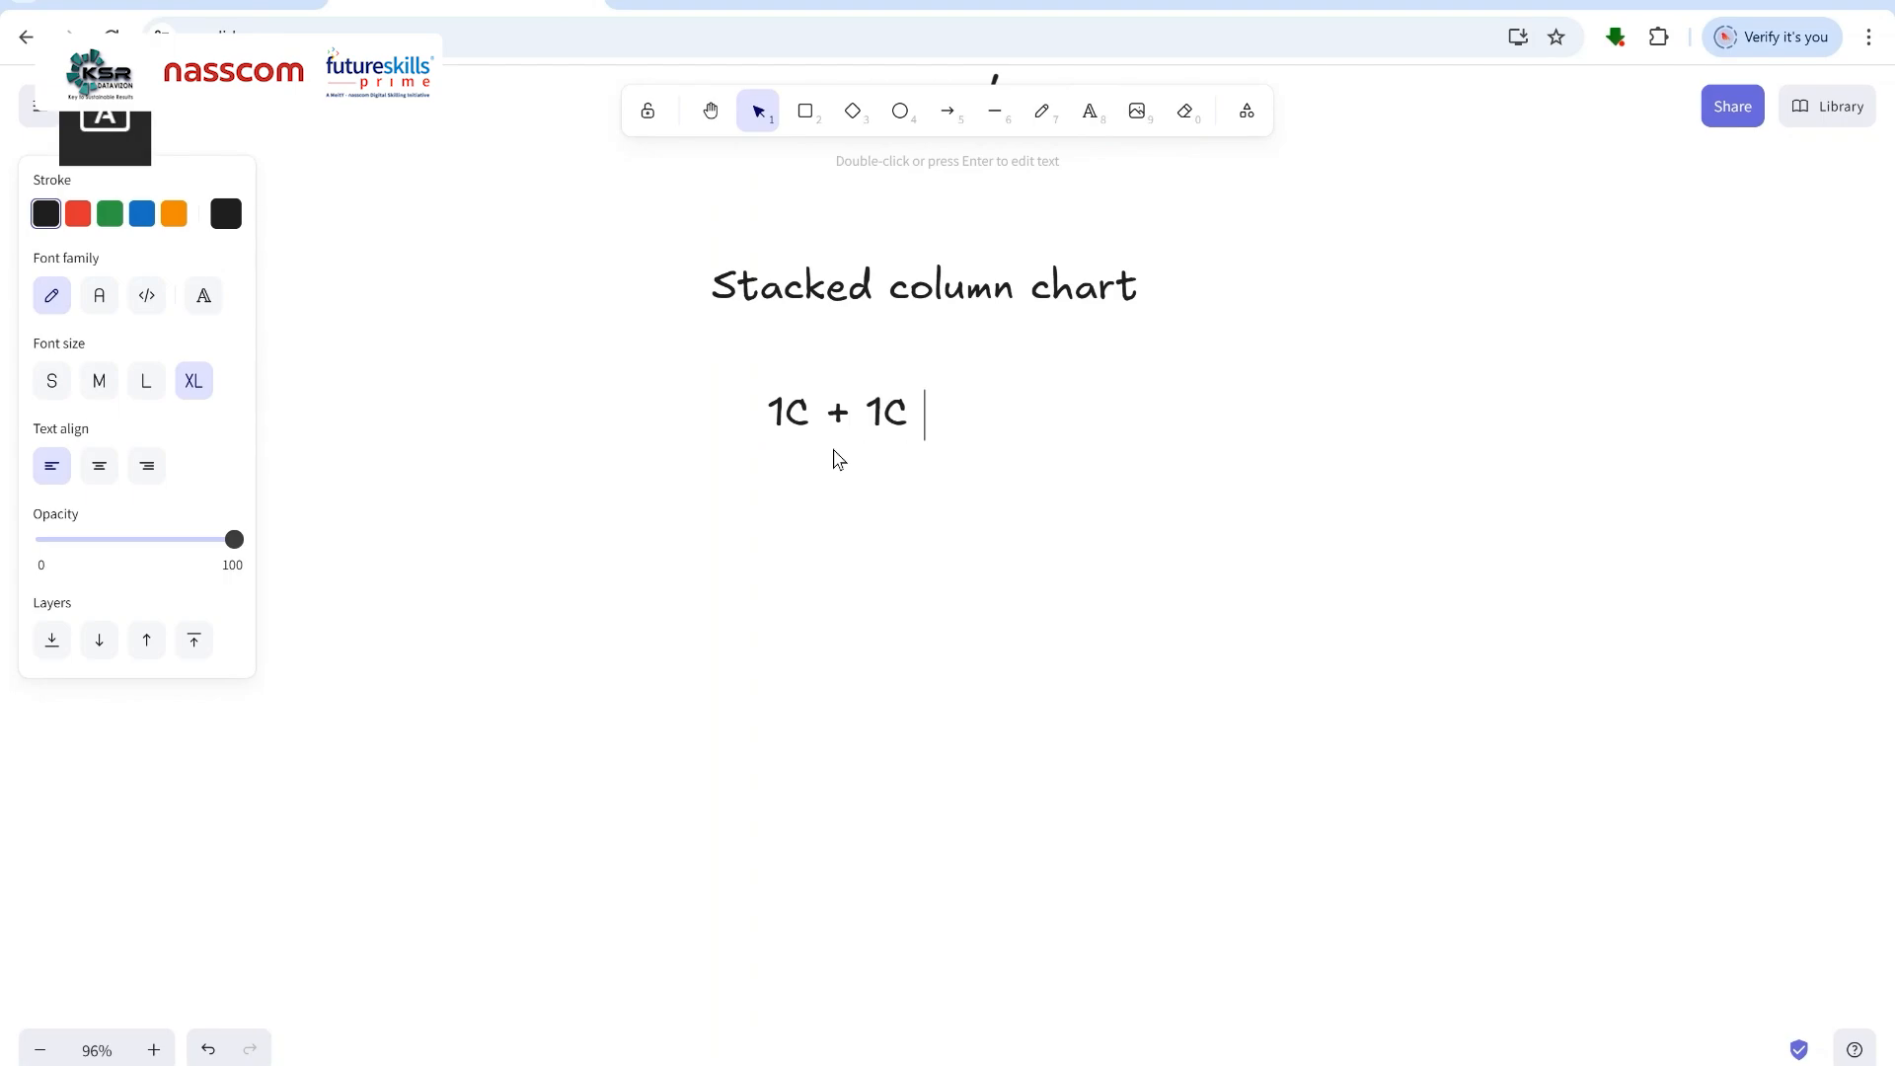
{"action": "type", "text": "1N"}
{"action": "key", "text": "Return"}
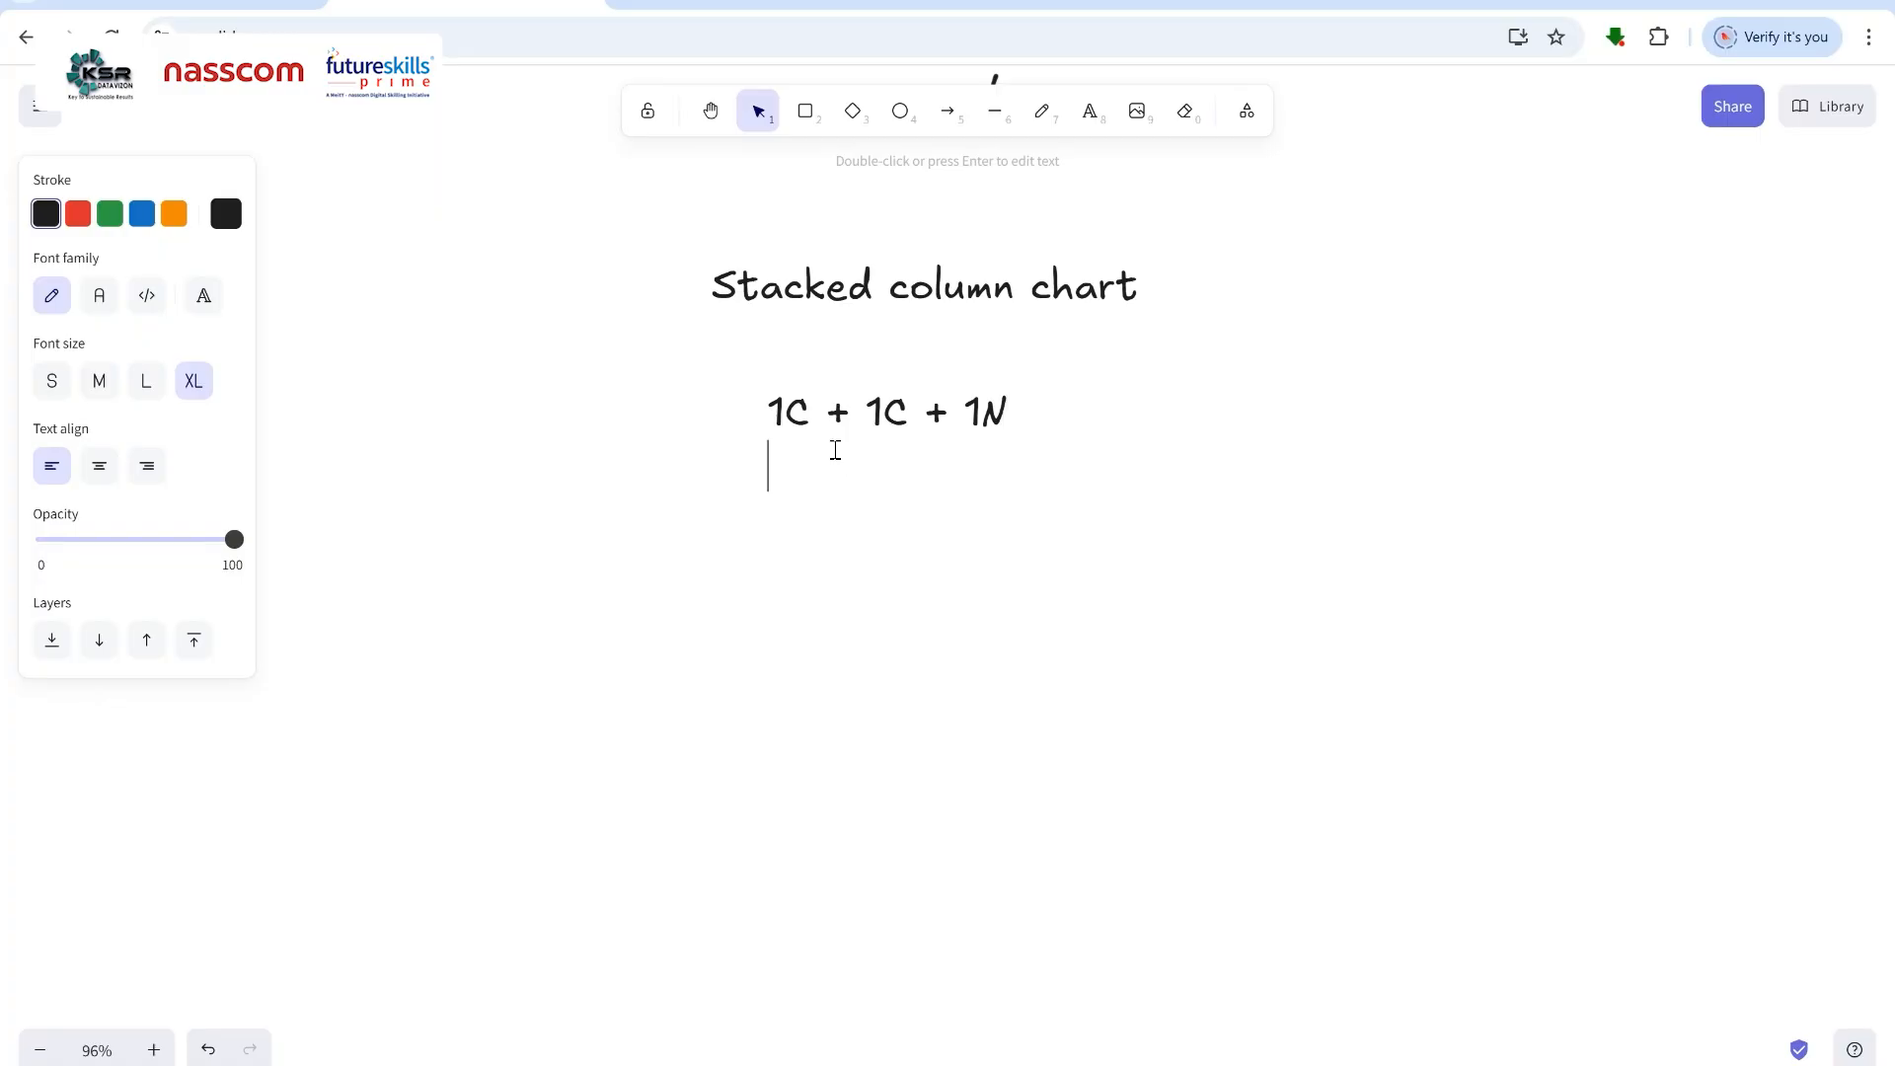
{"action": "type", "text": "1C + 1C + 1C"}
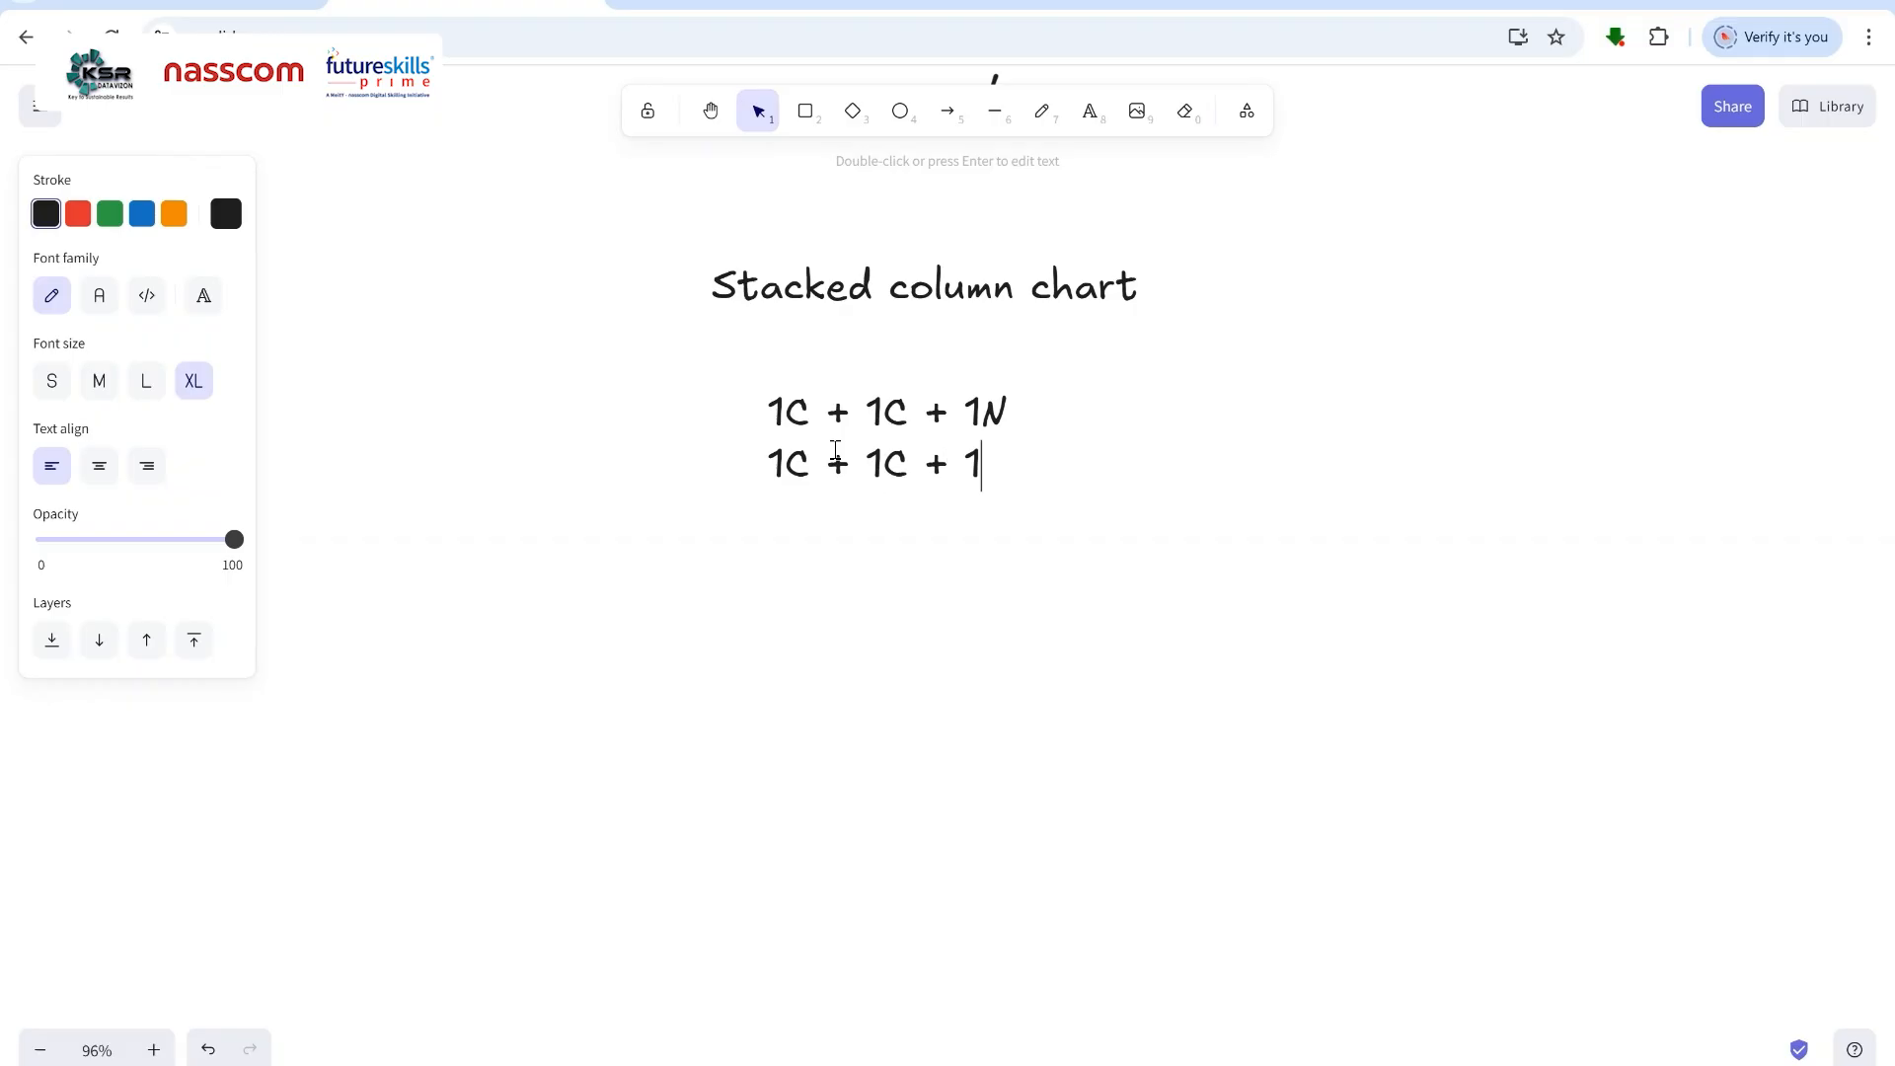
Add the lines "1N + 1N + 1C" and "1N + 1N + 1N" to the text block and finish editing it.
{"action": "key", "text": "Return"}
{"action": "type", "text": "1N+1N"}
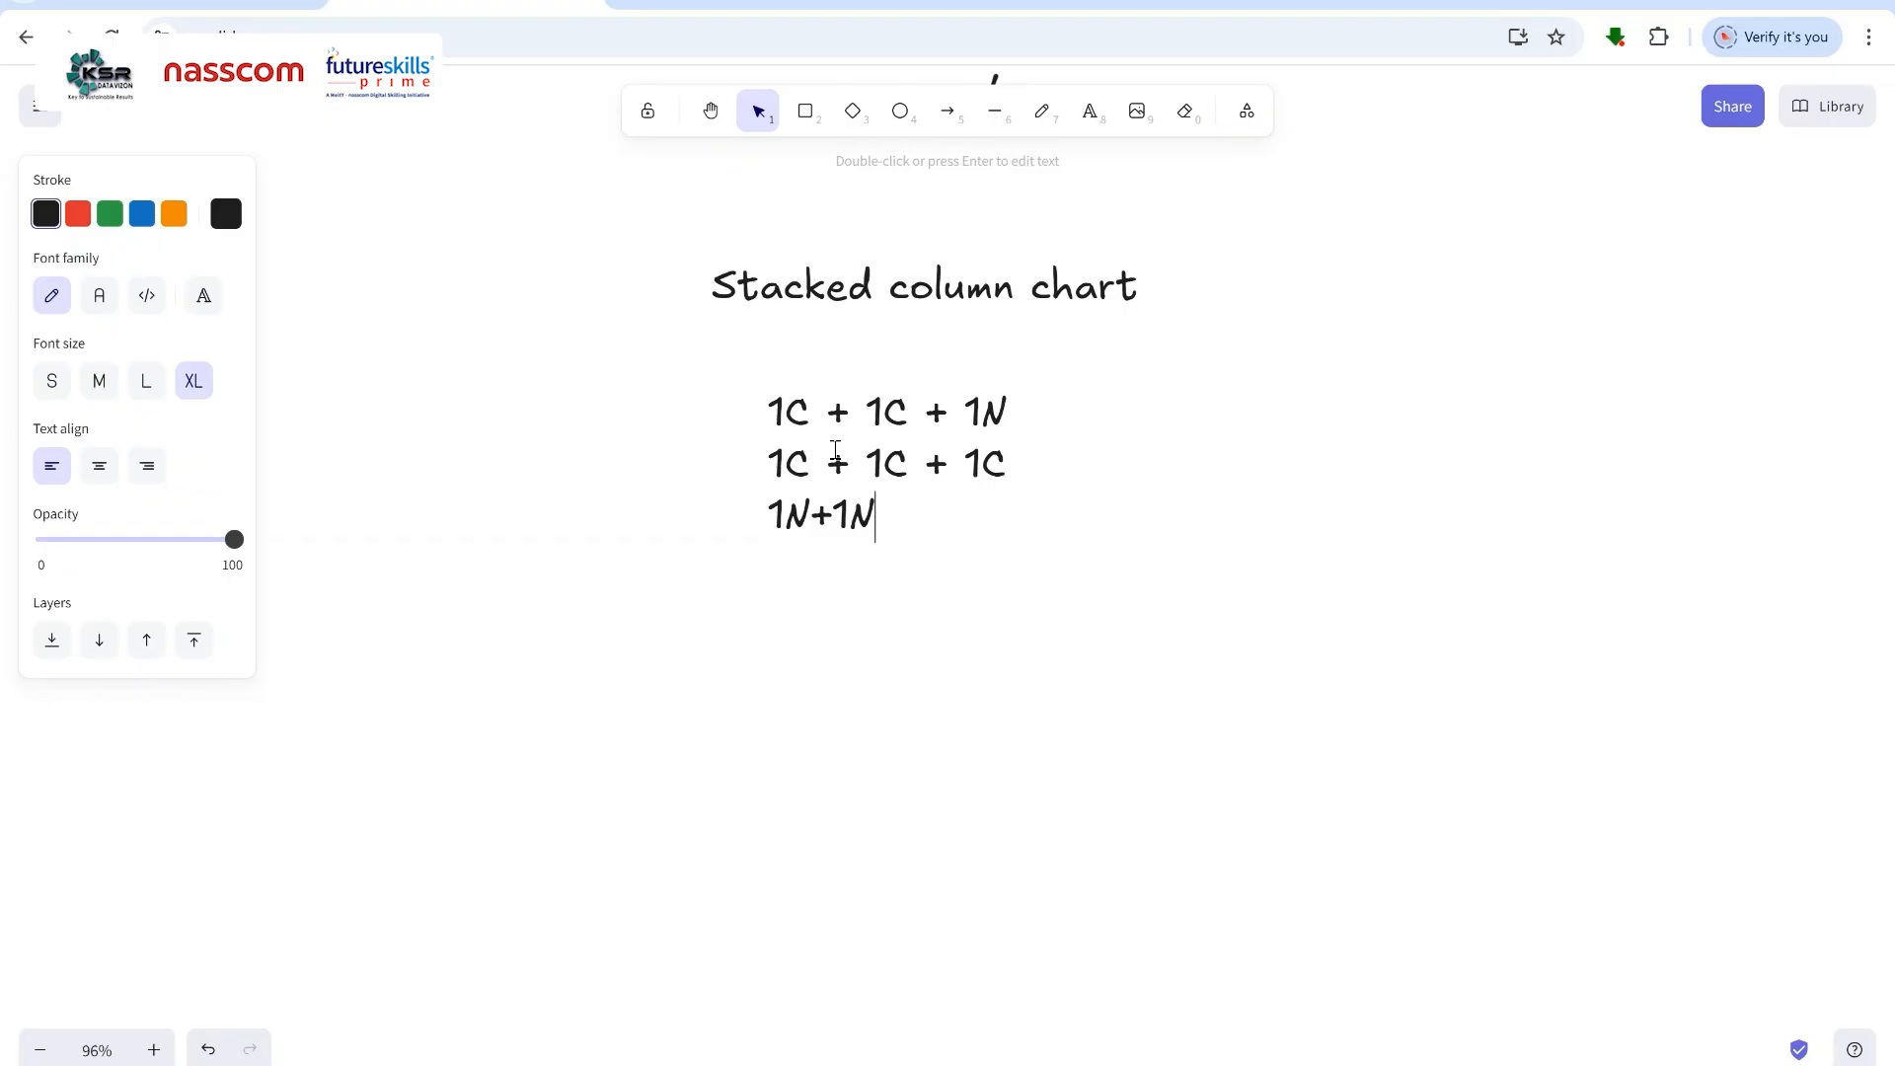
{"action": "key", "text": "BackSpace"}
{"action": "key", "text": "BackSpace"}
{"action": "type", "text": "+ 1N + 1C"}
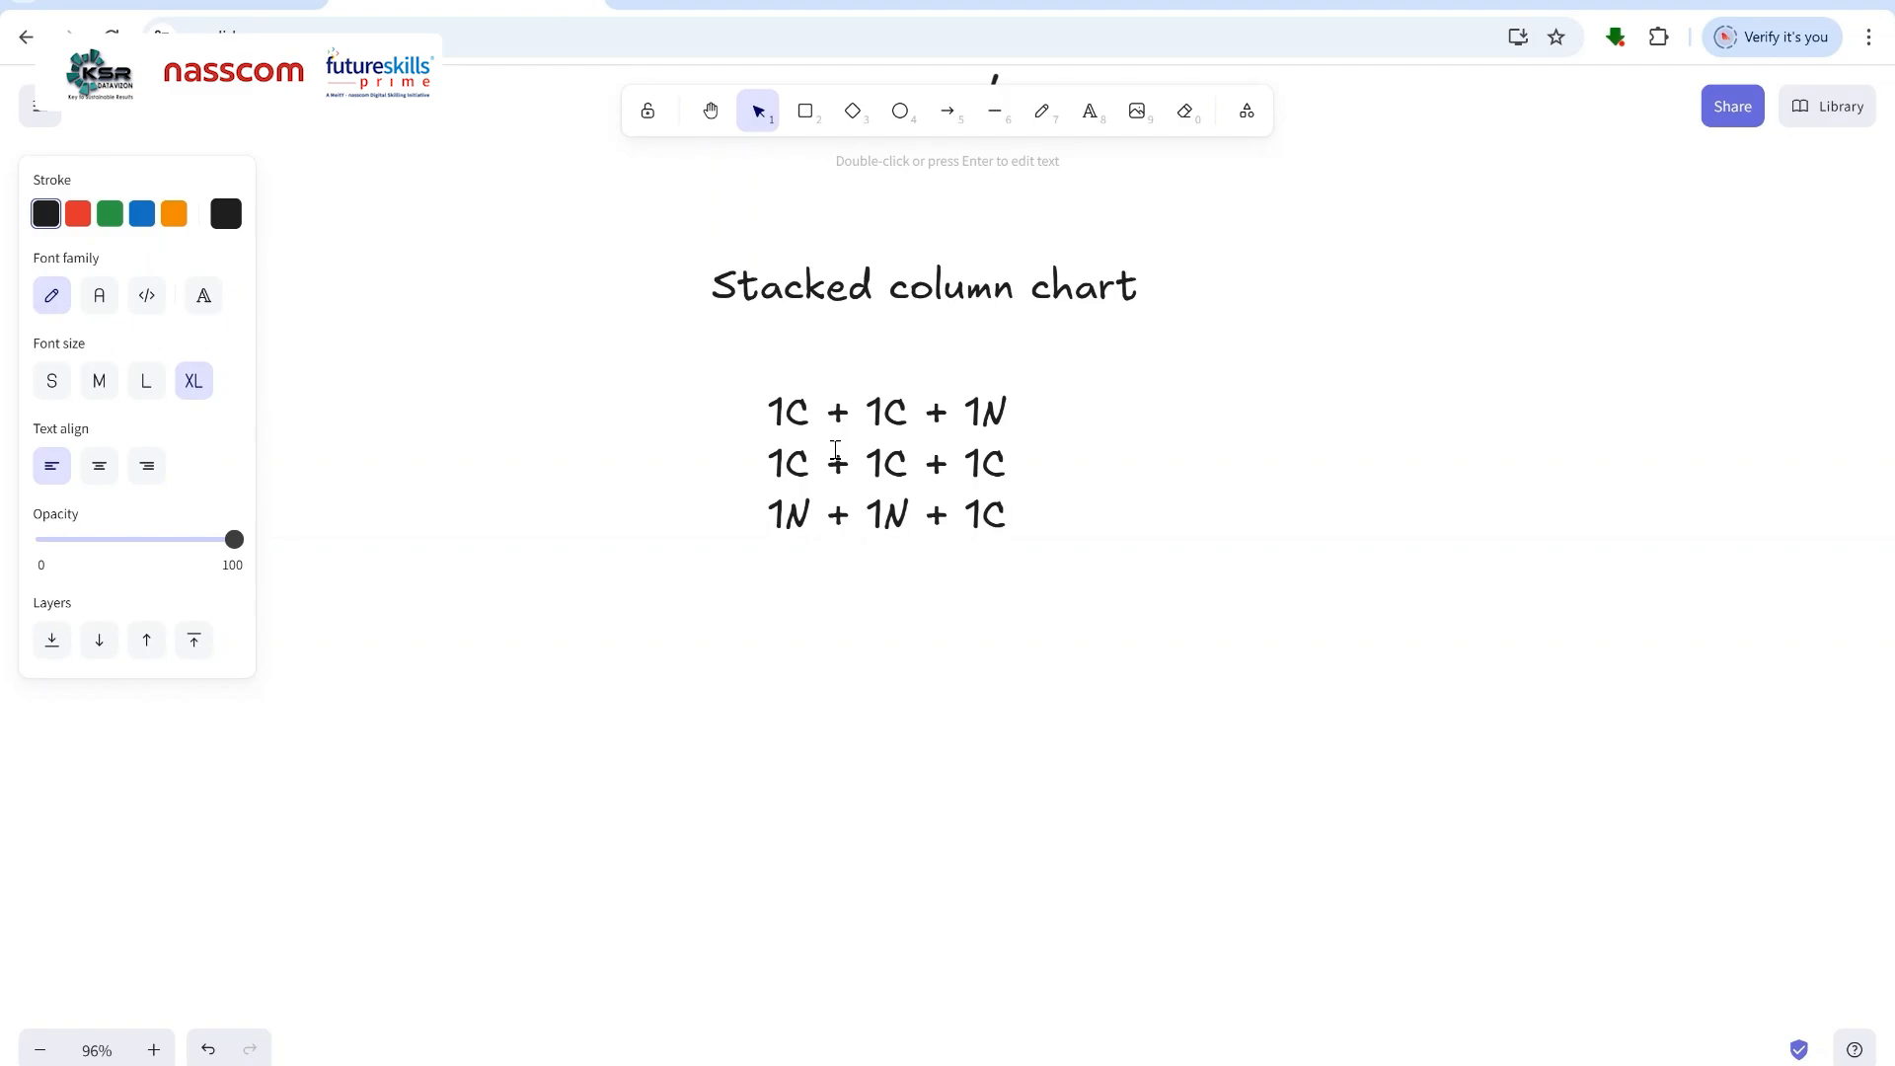
{"action": "key", "text": "Return"}
{"action": "type", "text": "1N + 1C 1N + 1N"}
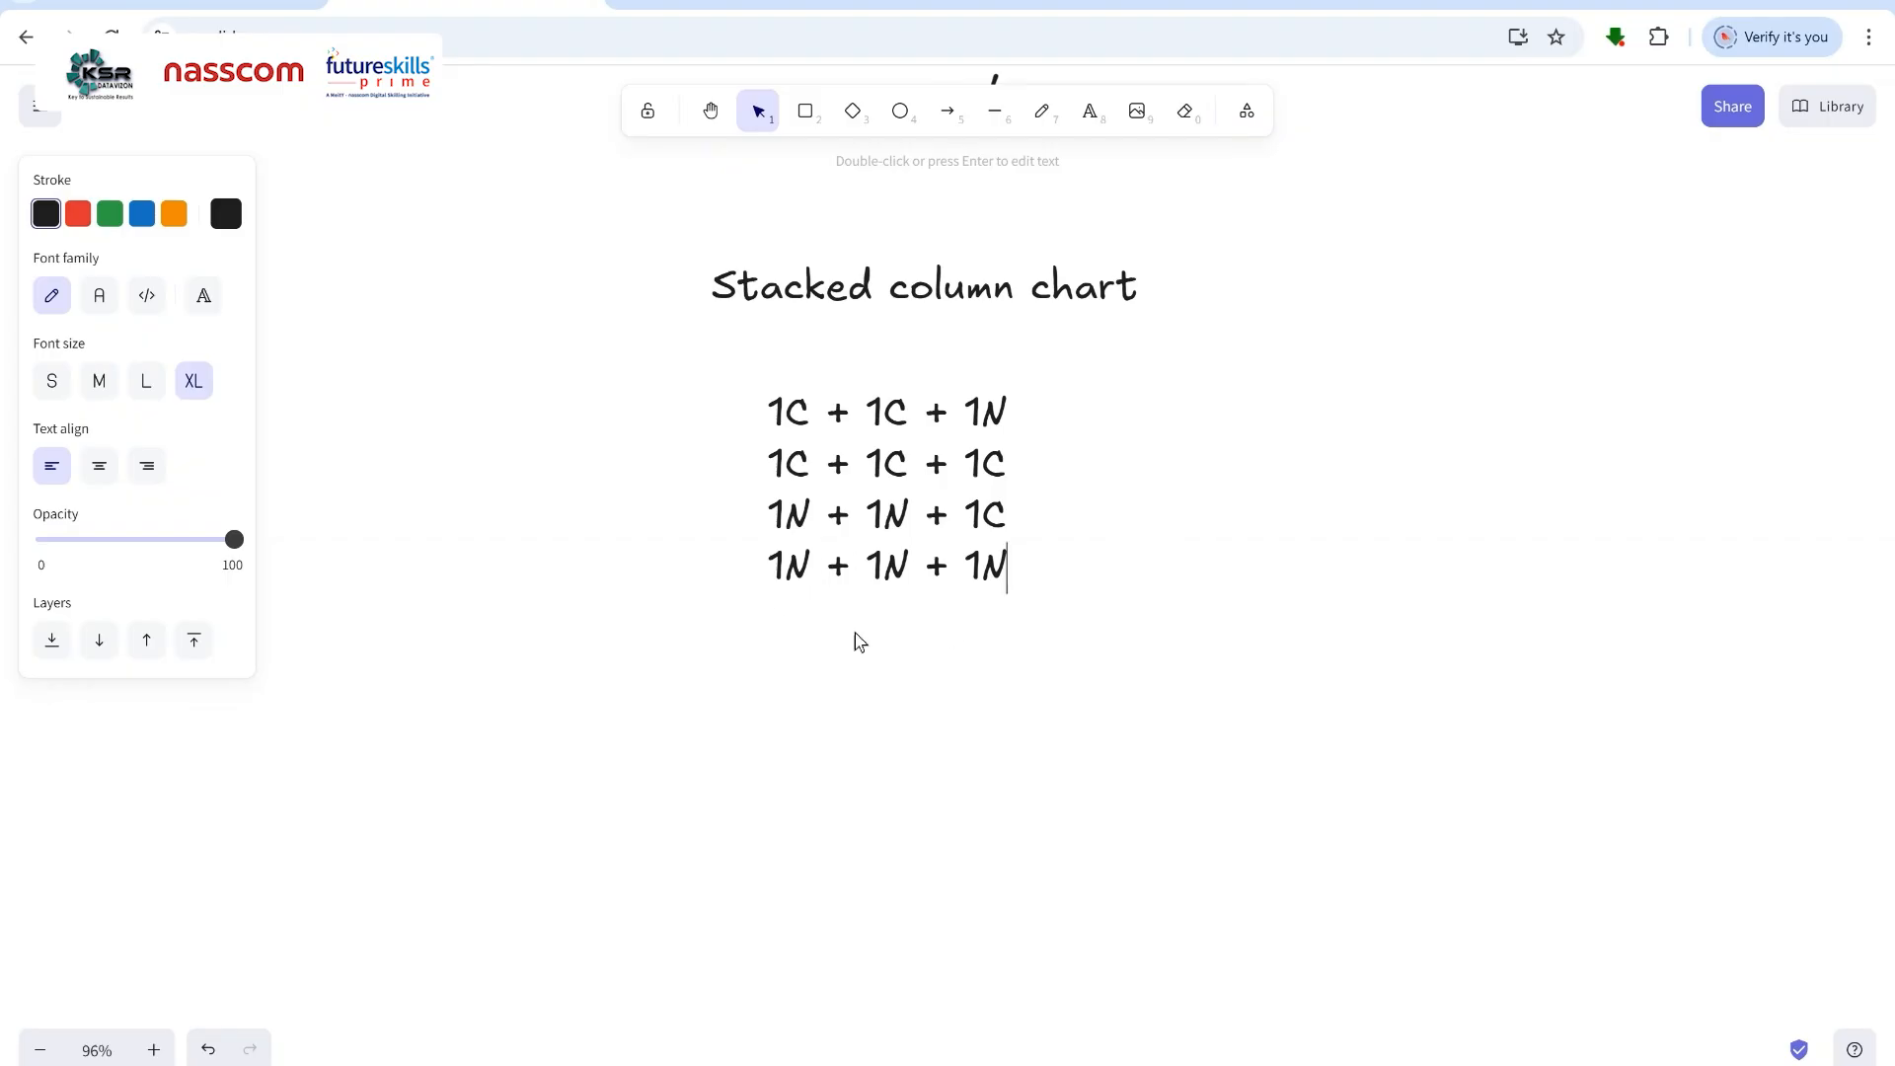
{"action": "left_click", "coordinate": [923, 677]}
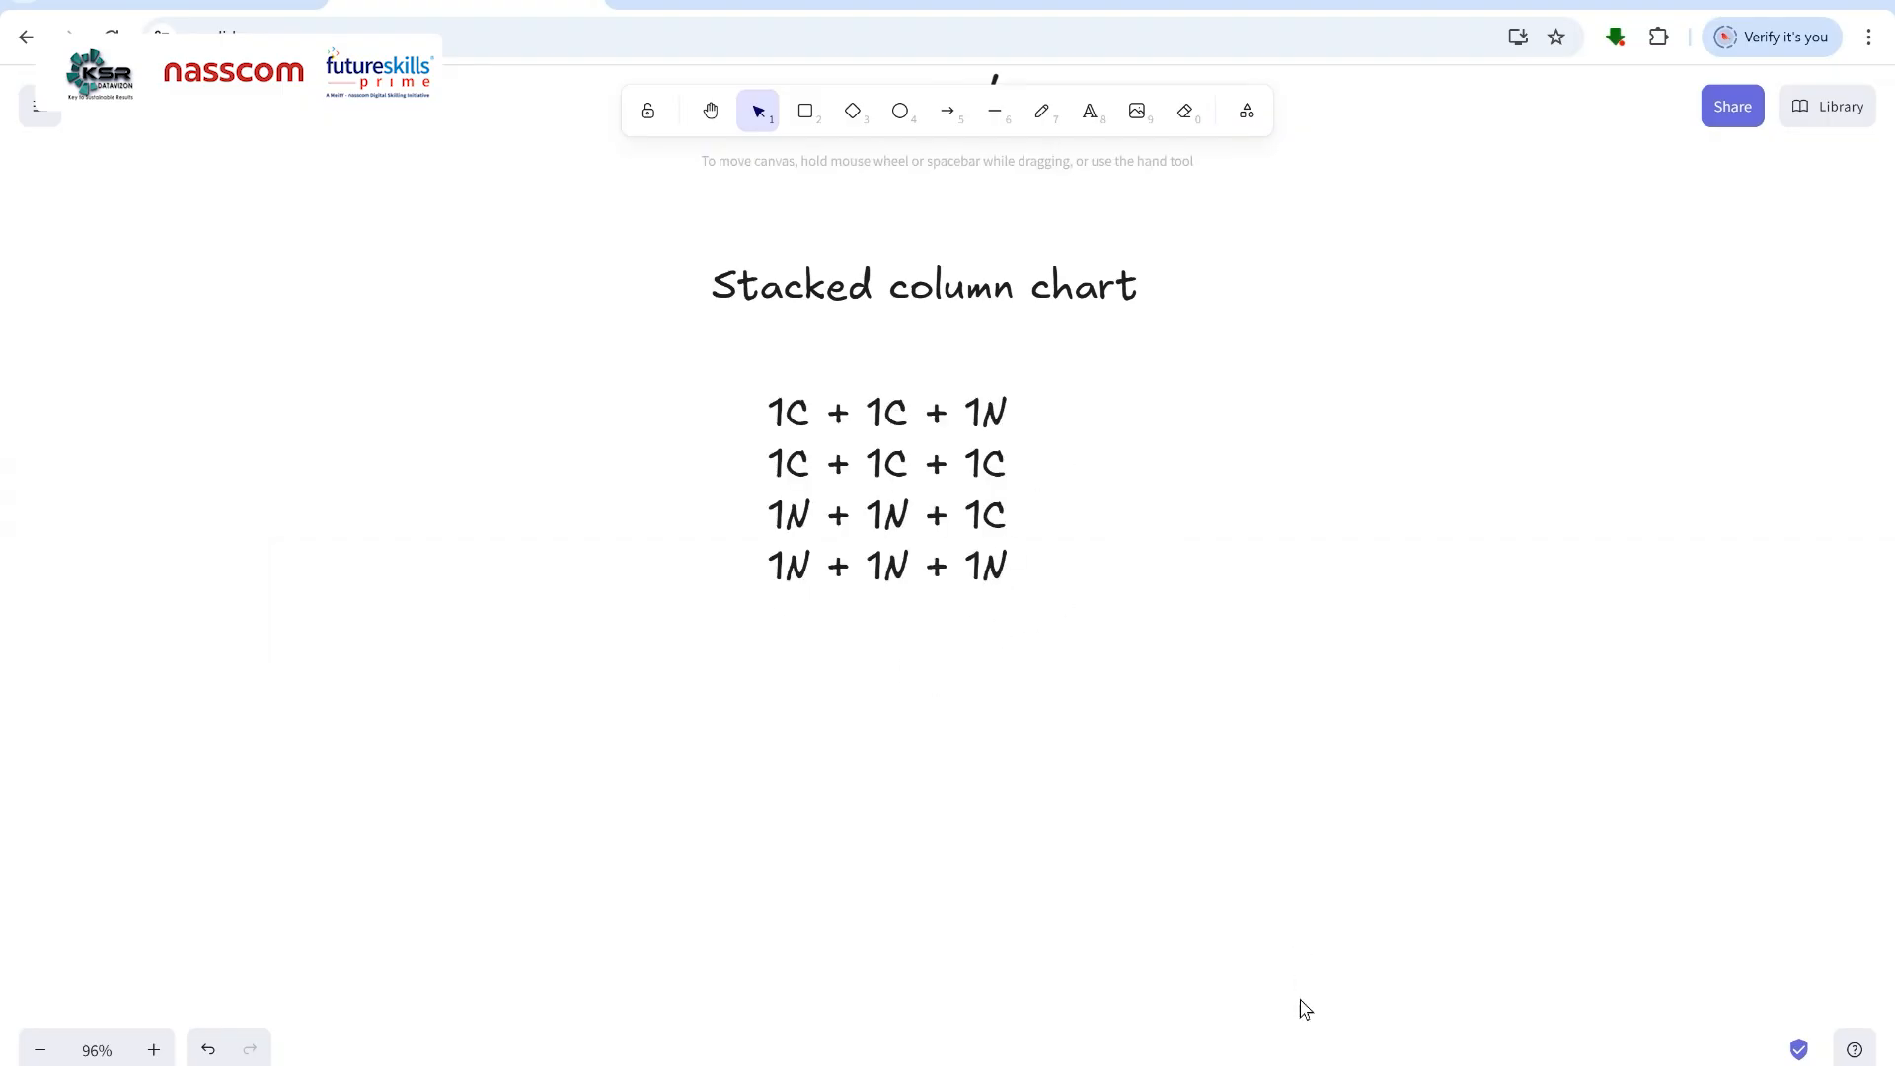
Switch back to Power BI and remove Region, Sum of Sales and Category from the stacked column chart.
{"action": "key", "text": "alt+Tab"}
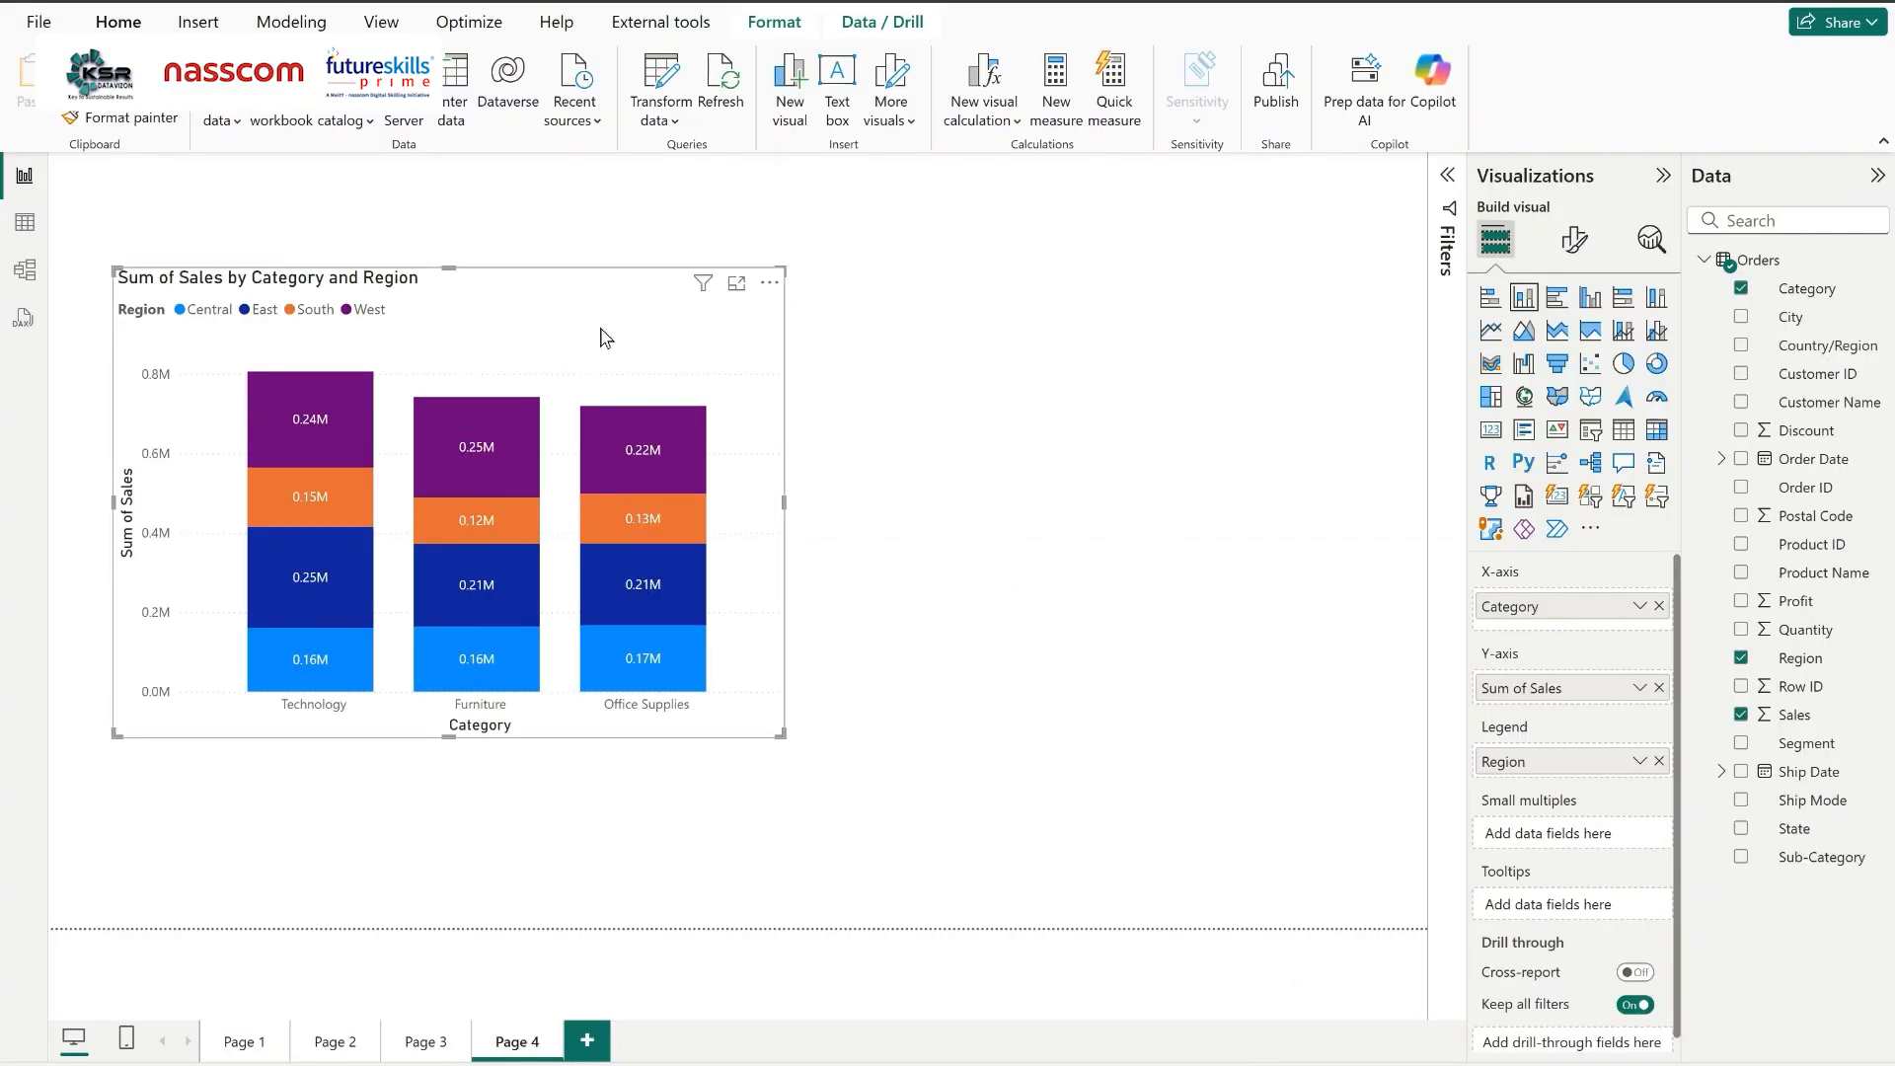
{"action": "left_click", "coordinate": [1661, 765]}
{"action": "left_click", "coordinate": [1659, 689]}
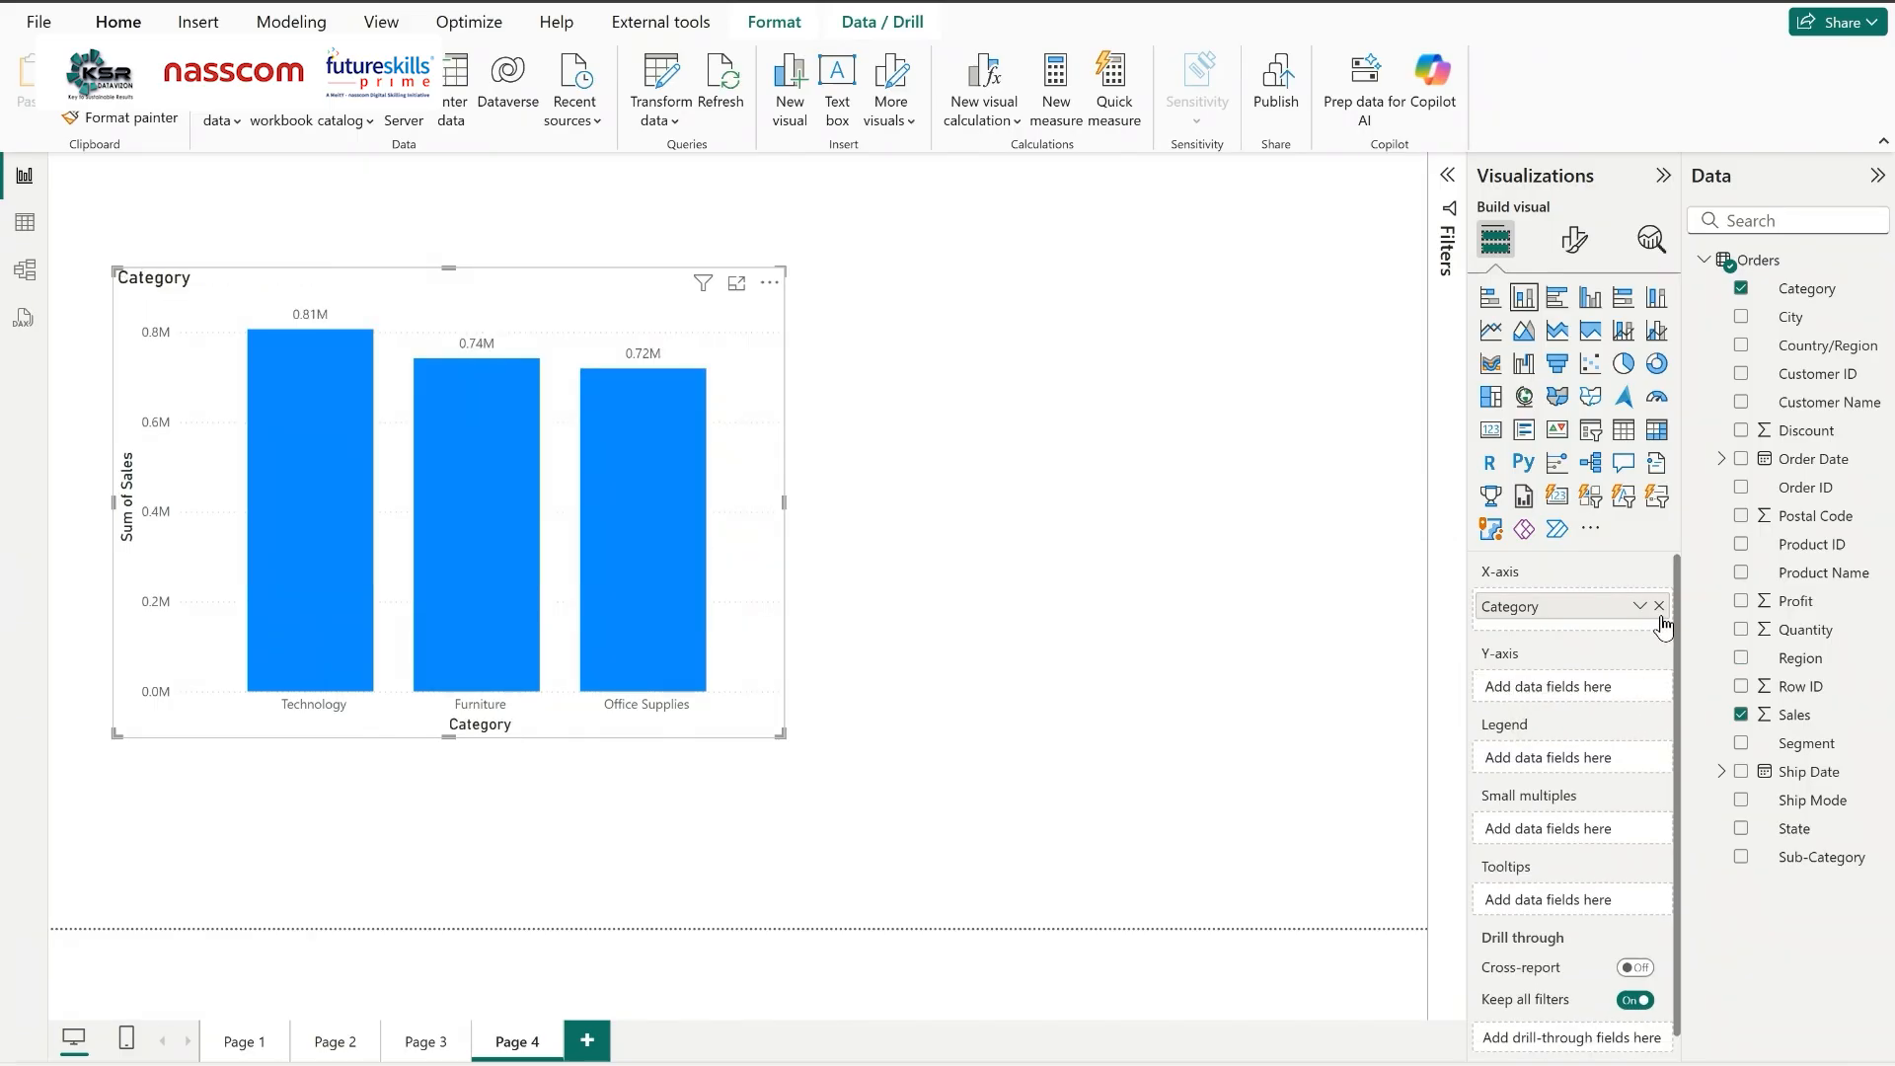
{"action": "left_click", "coordinate": [1660, 606]}
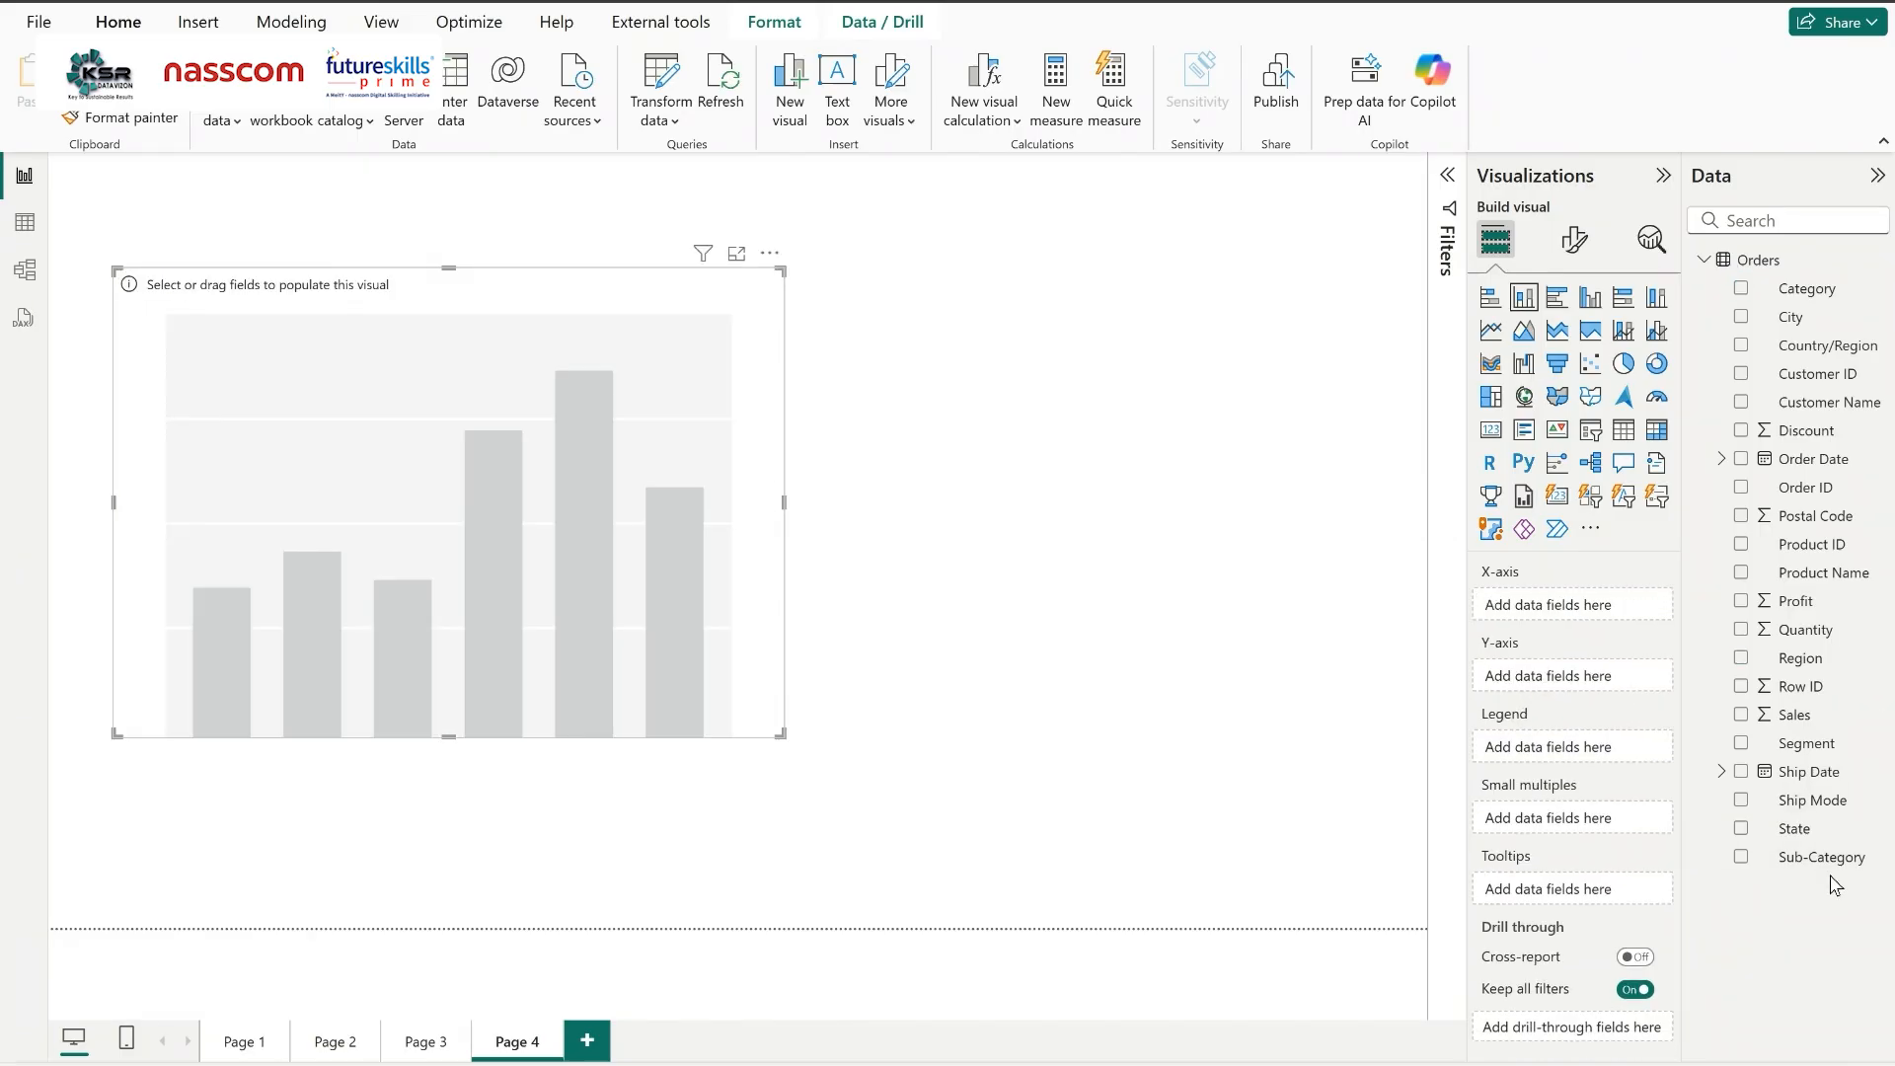
Assign Sales to the X-axis, Profit to the Y-axis and Quantity to the legend, and widen the chart.
{"action": "left_click_drag", "start_coordinate": [1794, 714], "coordinate": [1574, 606]}
{"action": "left_click_drag", "start_coordinate": [1777, 603], "coordinate": [1590, 687]}
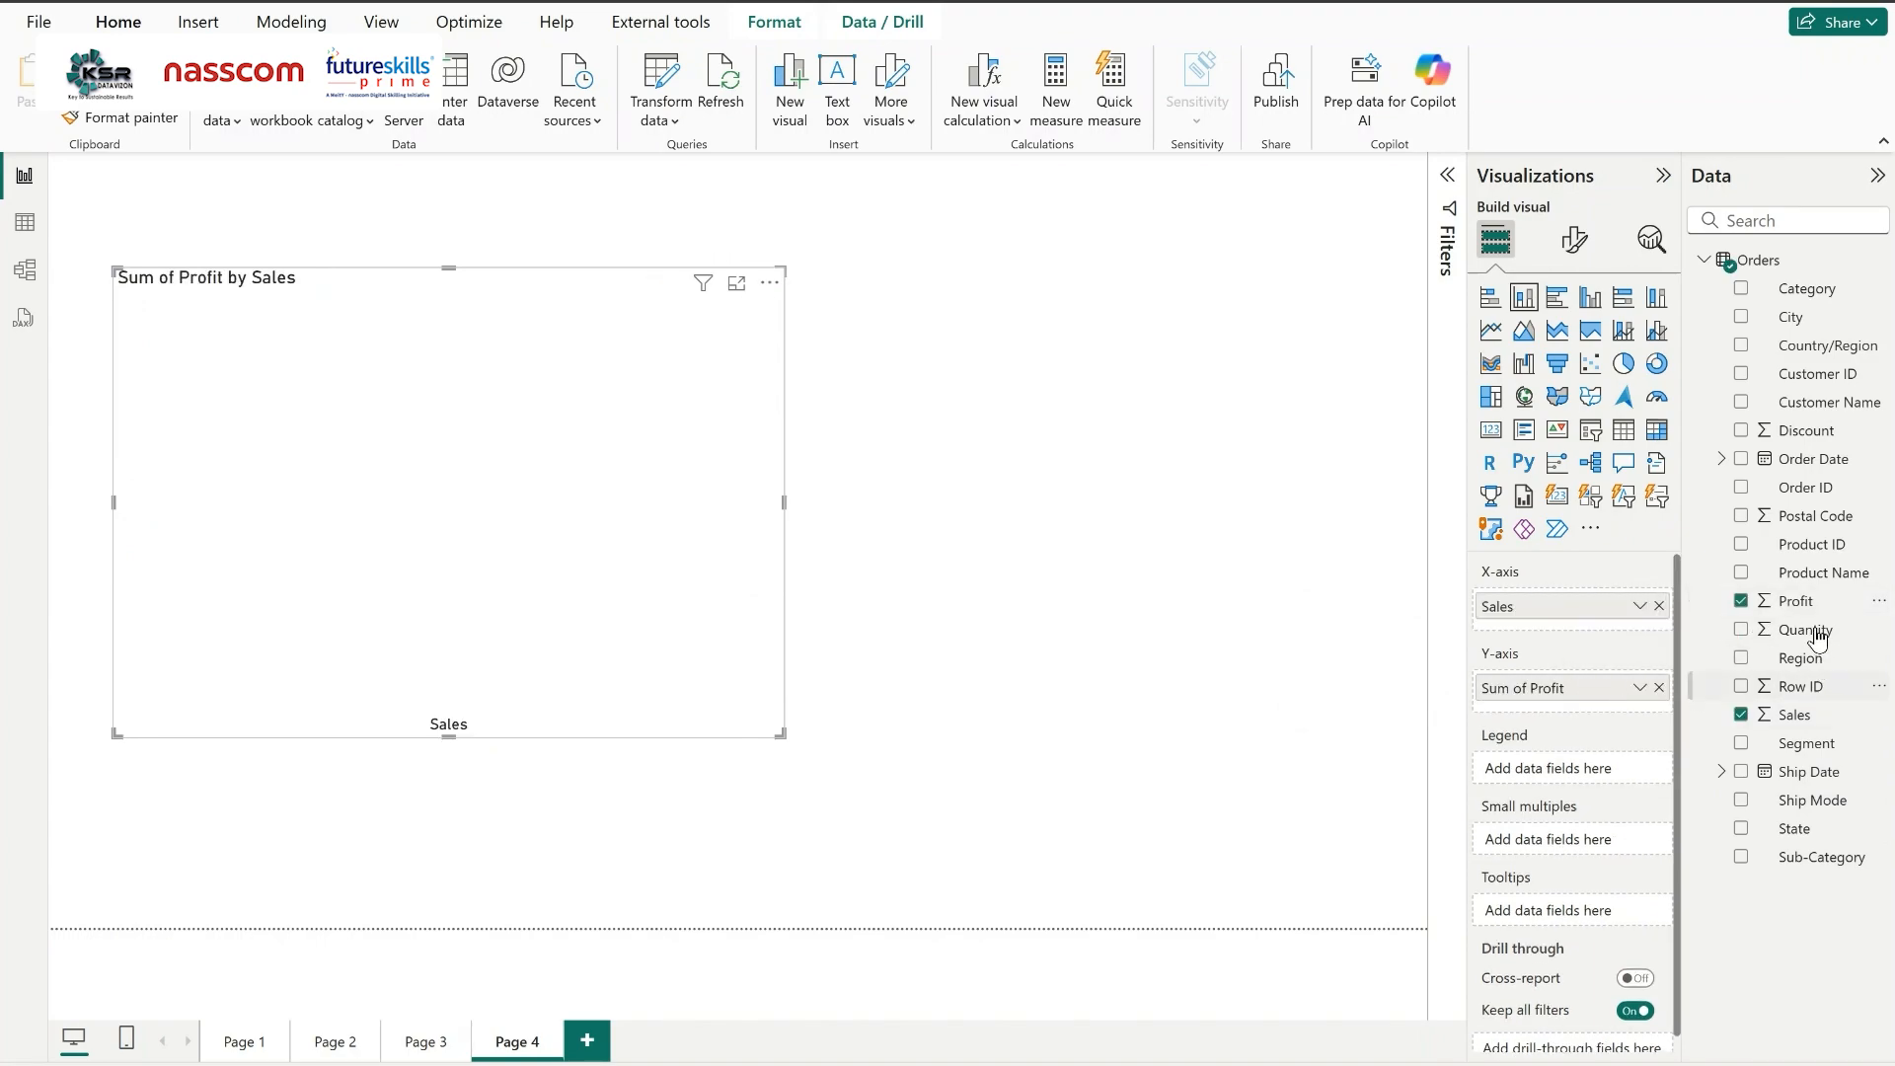
{"action": "left_click_drag", "start_coordinate": [1807, 630], "coordinate": [1599, 779]}
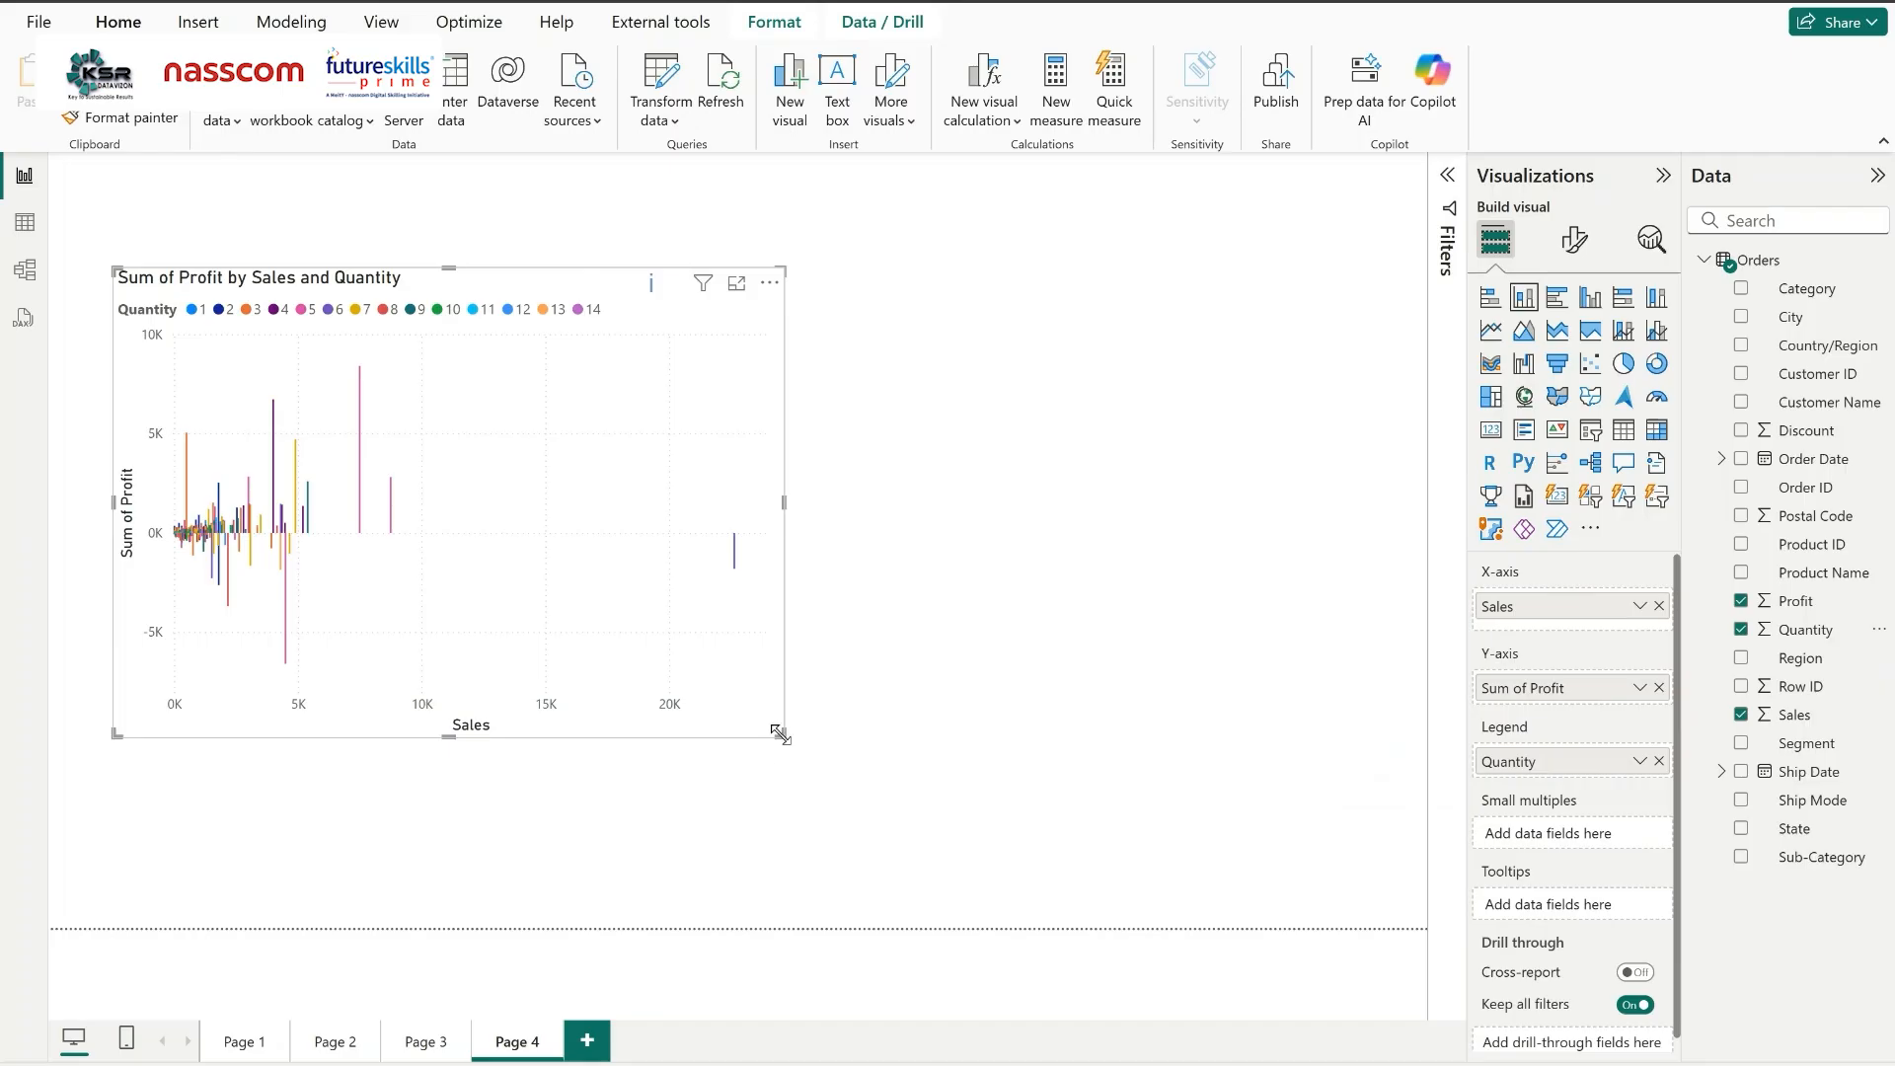
{"action": "left_click_drag", "start_coordinate": [893, 739], "coordinate": [894, 732]}
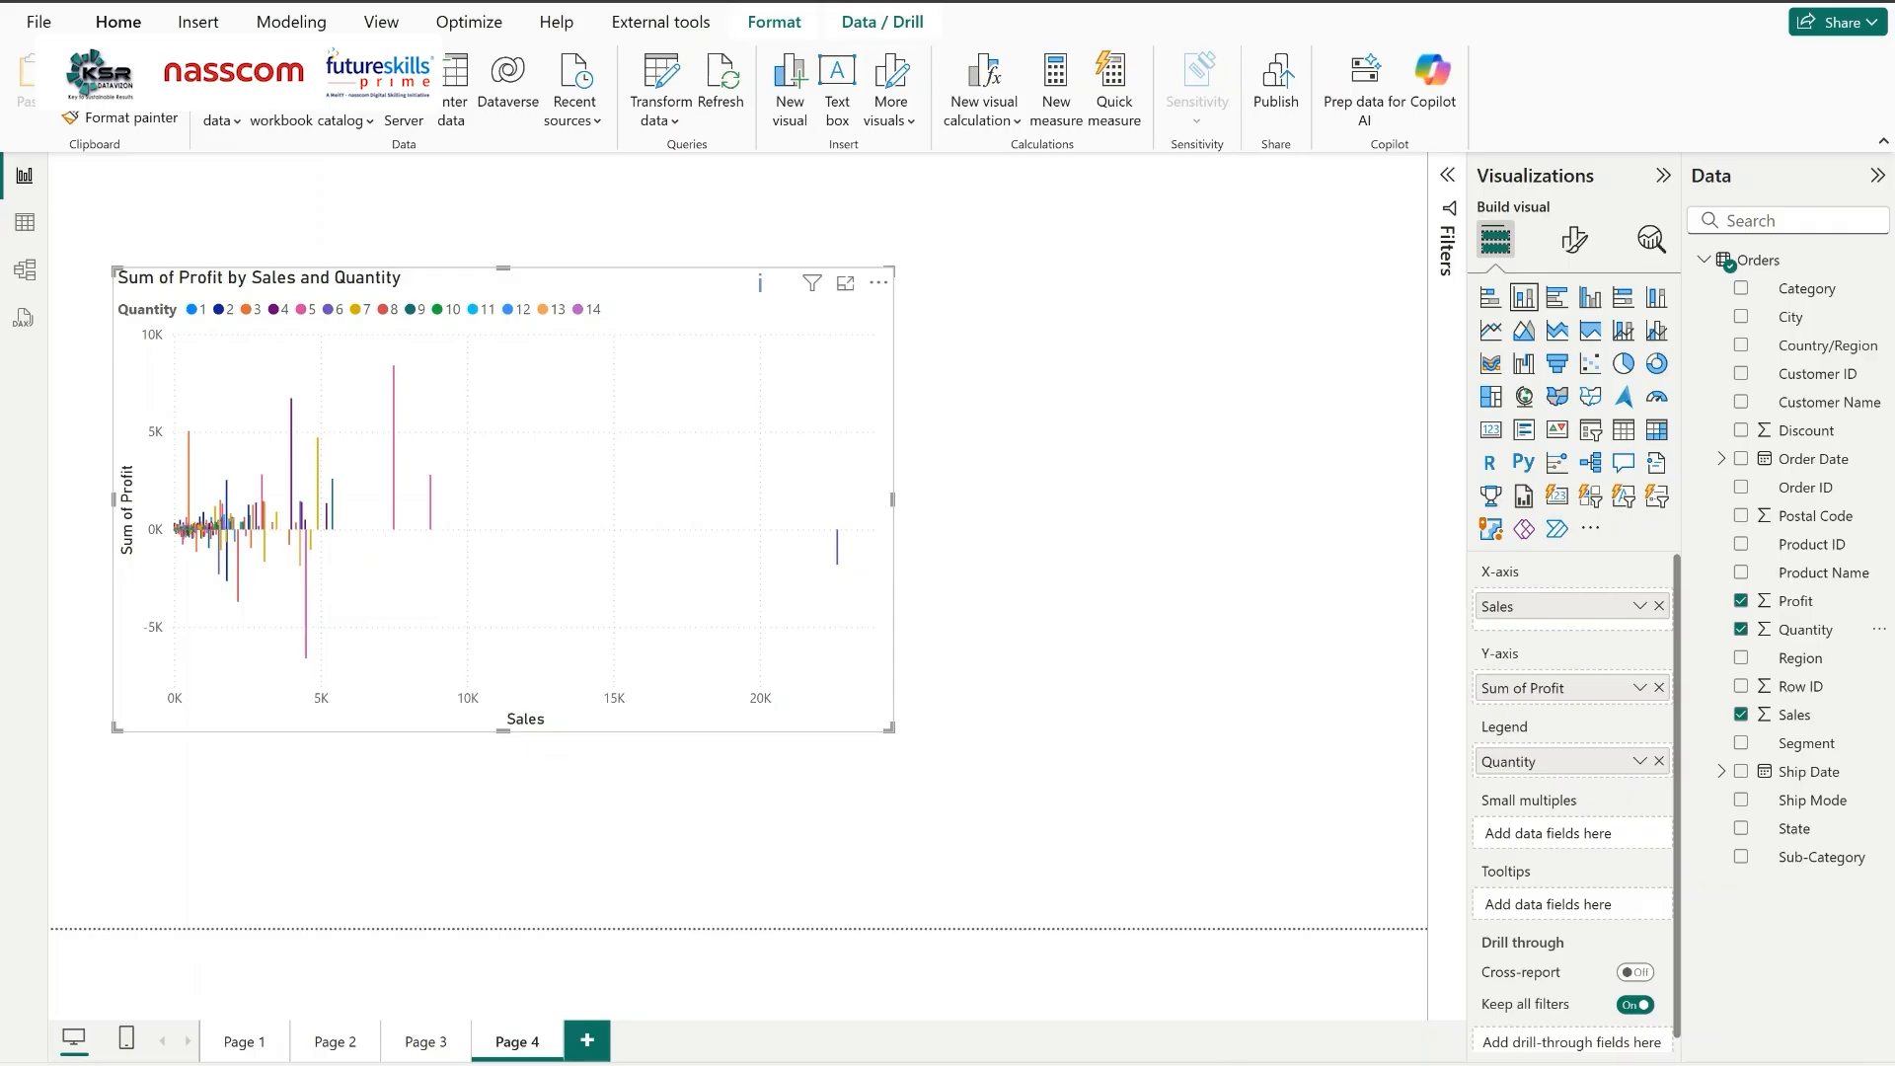
Switch to the whiteboard and draw a red freehand cross beside the "1N + 1N + 1N" line.
{"action": "key", "text": "alt+Tab"}
{"action": "left_click", "coordinate": [1041, 110]}
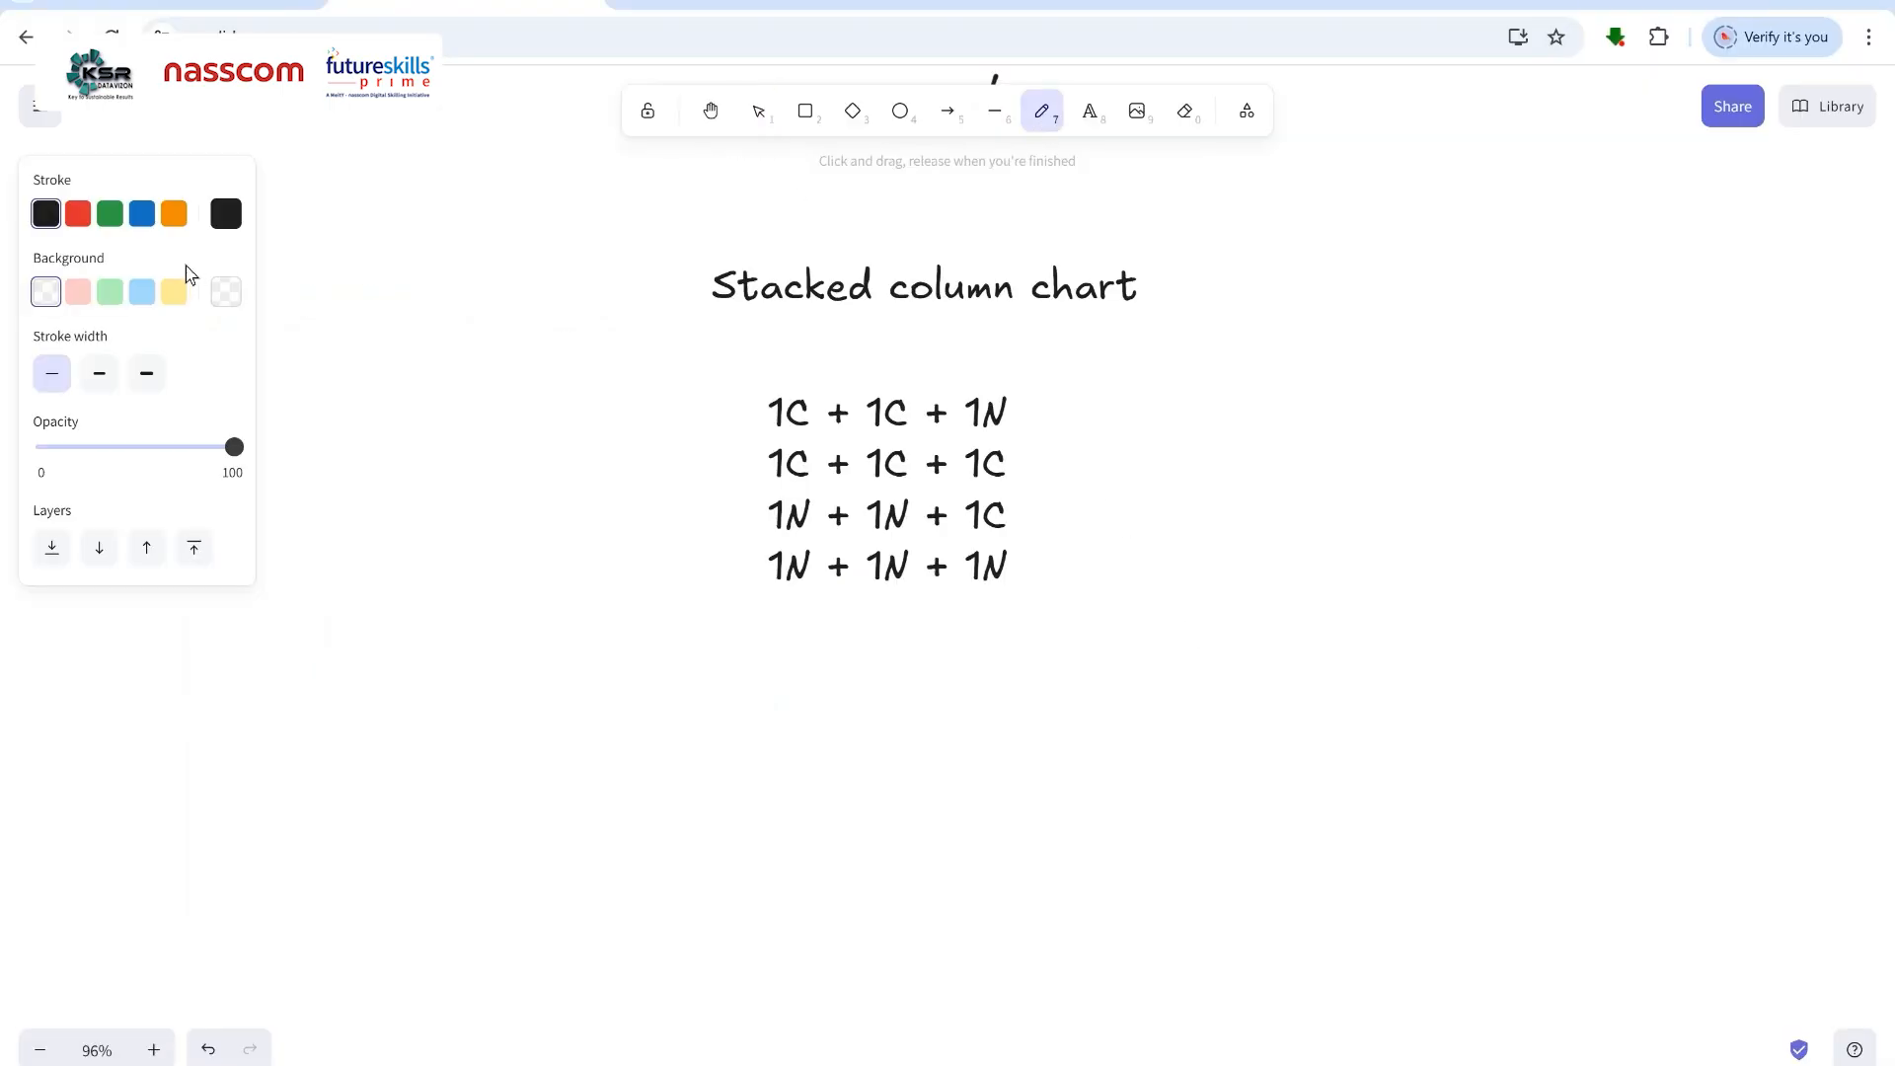
{"action": "left_click", "coordinate": [79, 214]}
{"action": "mouse_move", "coordinate": [1039, 553]}
{"action": "left_mouse_down"}
{"action": "mouse_move", "coordinate": [1005, 592]}
{"action": "mouse_move", "coordinate": [1064, 610]}
{"action": "left_mouse_up"}
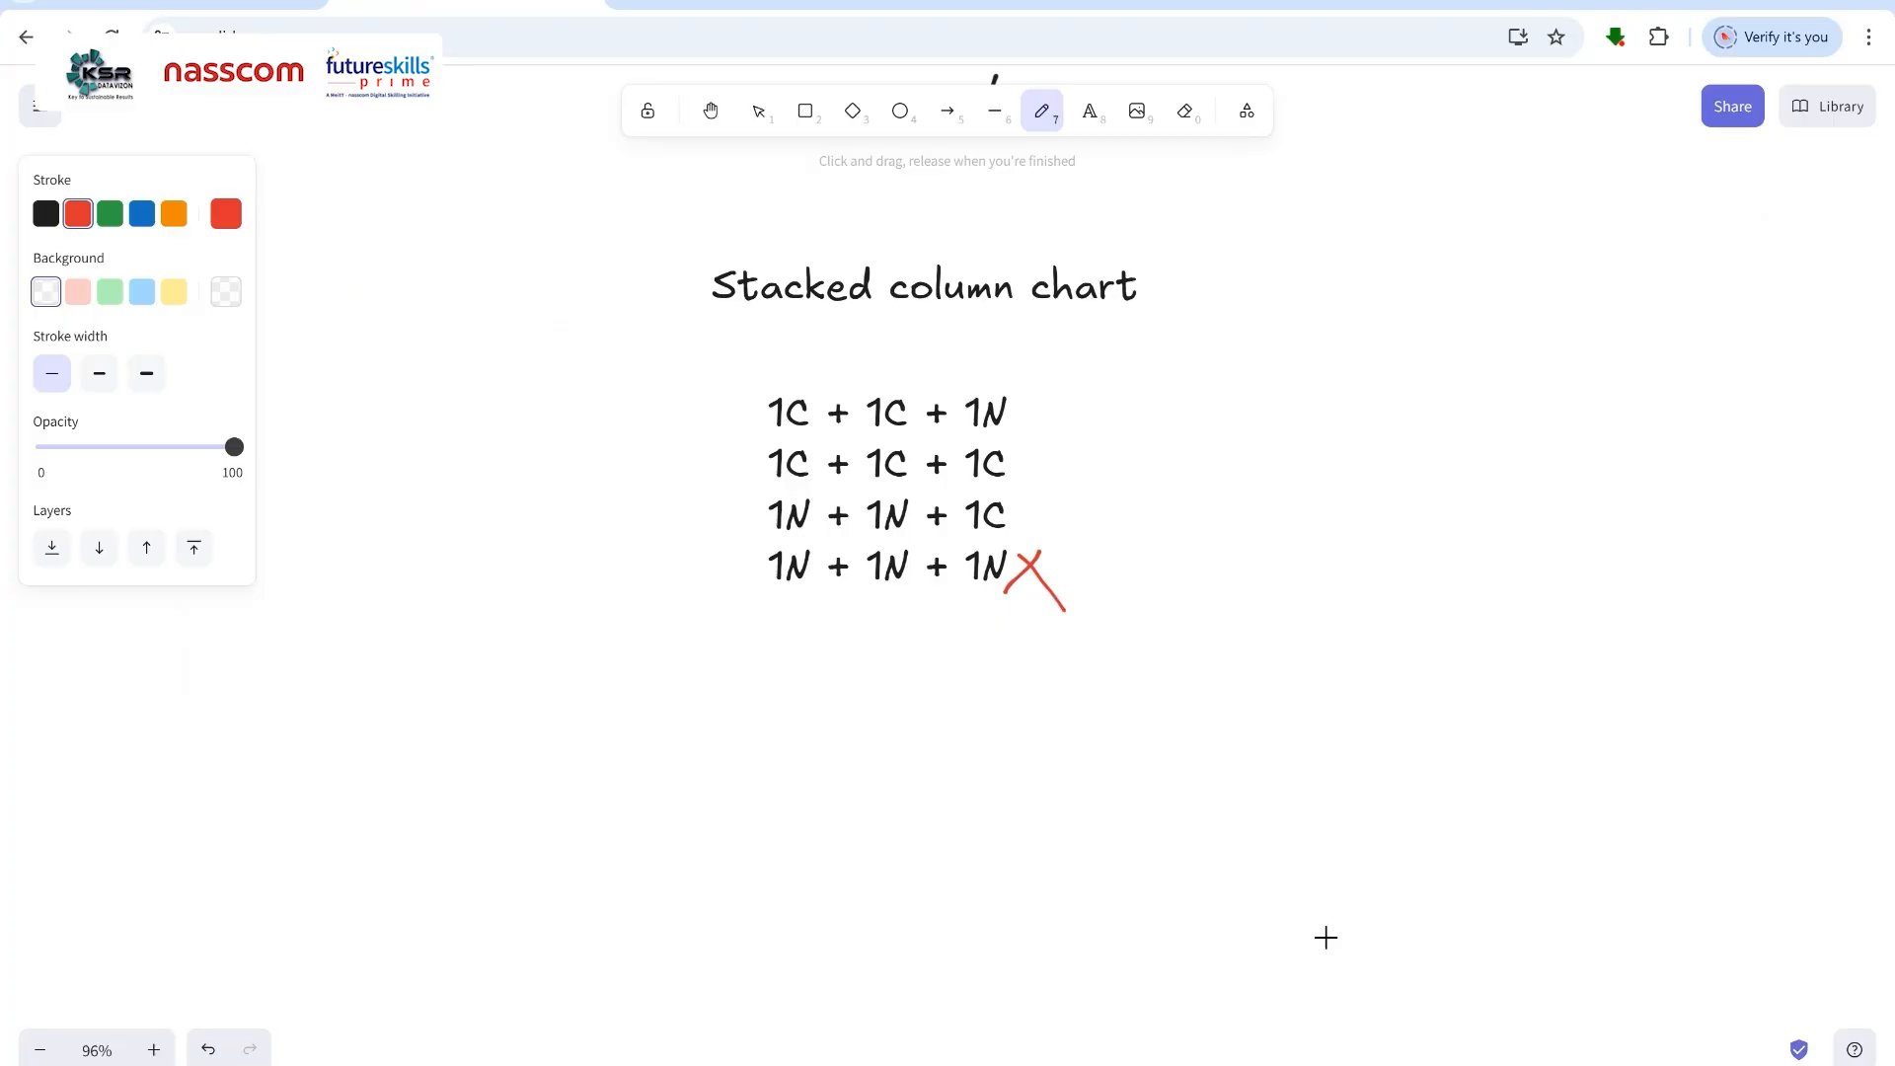
Switch back to Power BI and remove Quantity from the chart's legend.
{"action": "mouse_move", "coordinate": [1289, 1049]}
{"action": "left_click", "coordinate": [1288, 988]}
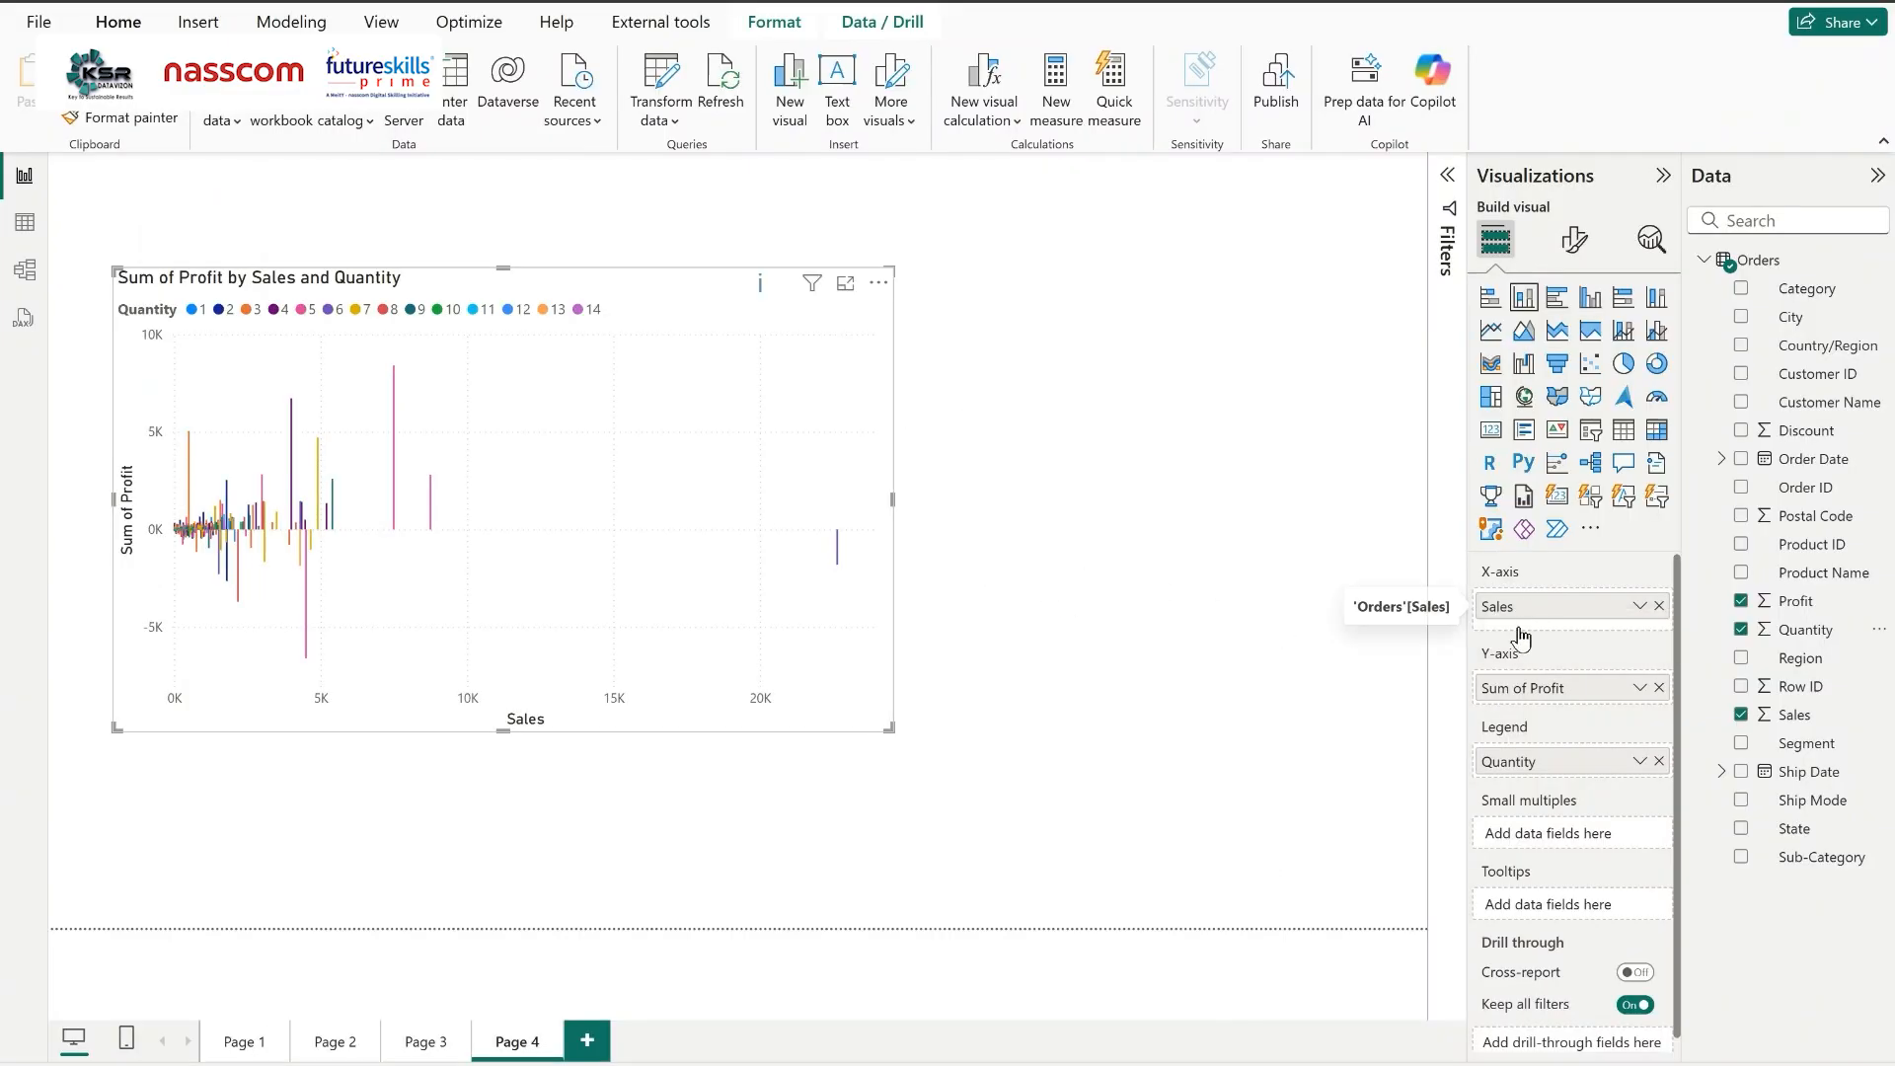
{"action": "left_click", "coordinate": [1660, 761]}
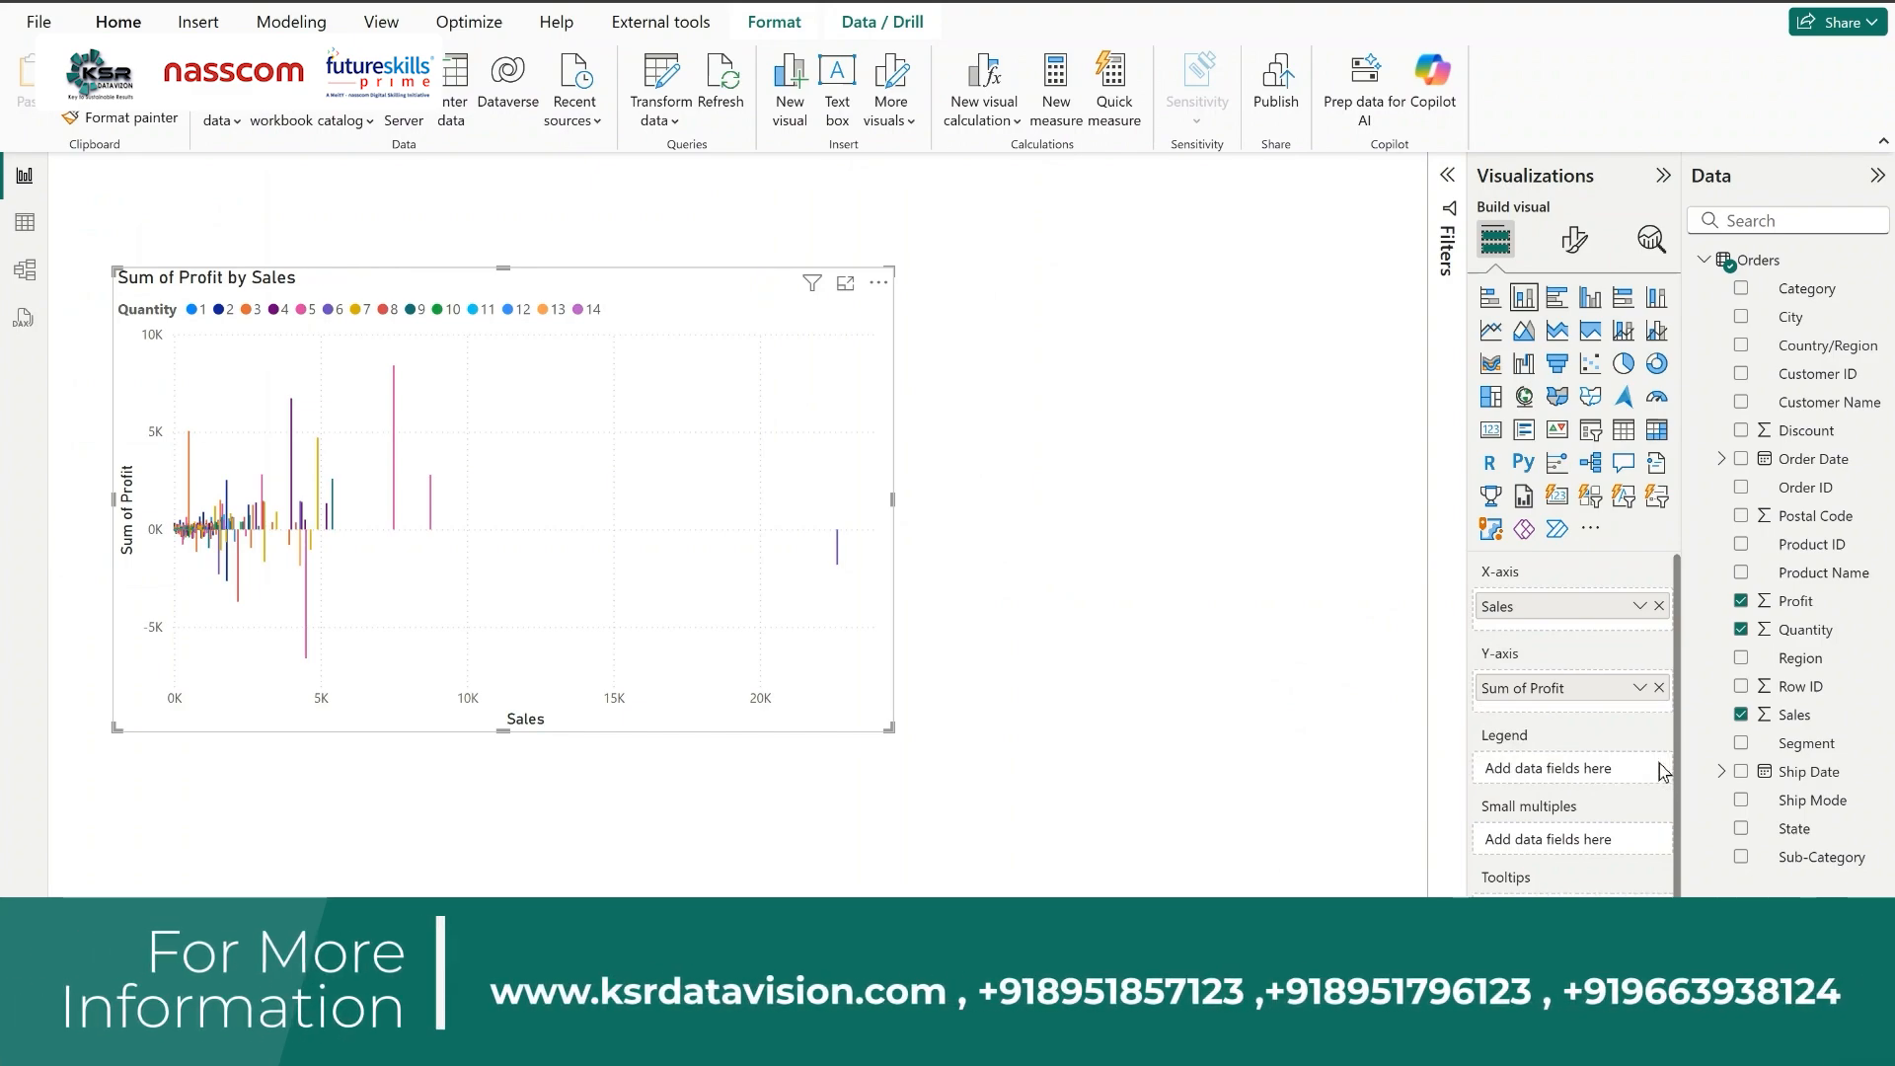
Assign Region to the chart's legend, and draw a red freehand cross beside the "1N + 1N + 1C" line on the whiteboard.
{"action": "left_click_drag", "start_coordinate": [1810, 669], "coordinate": [1574, 775]}
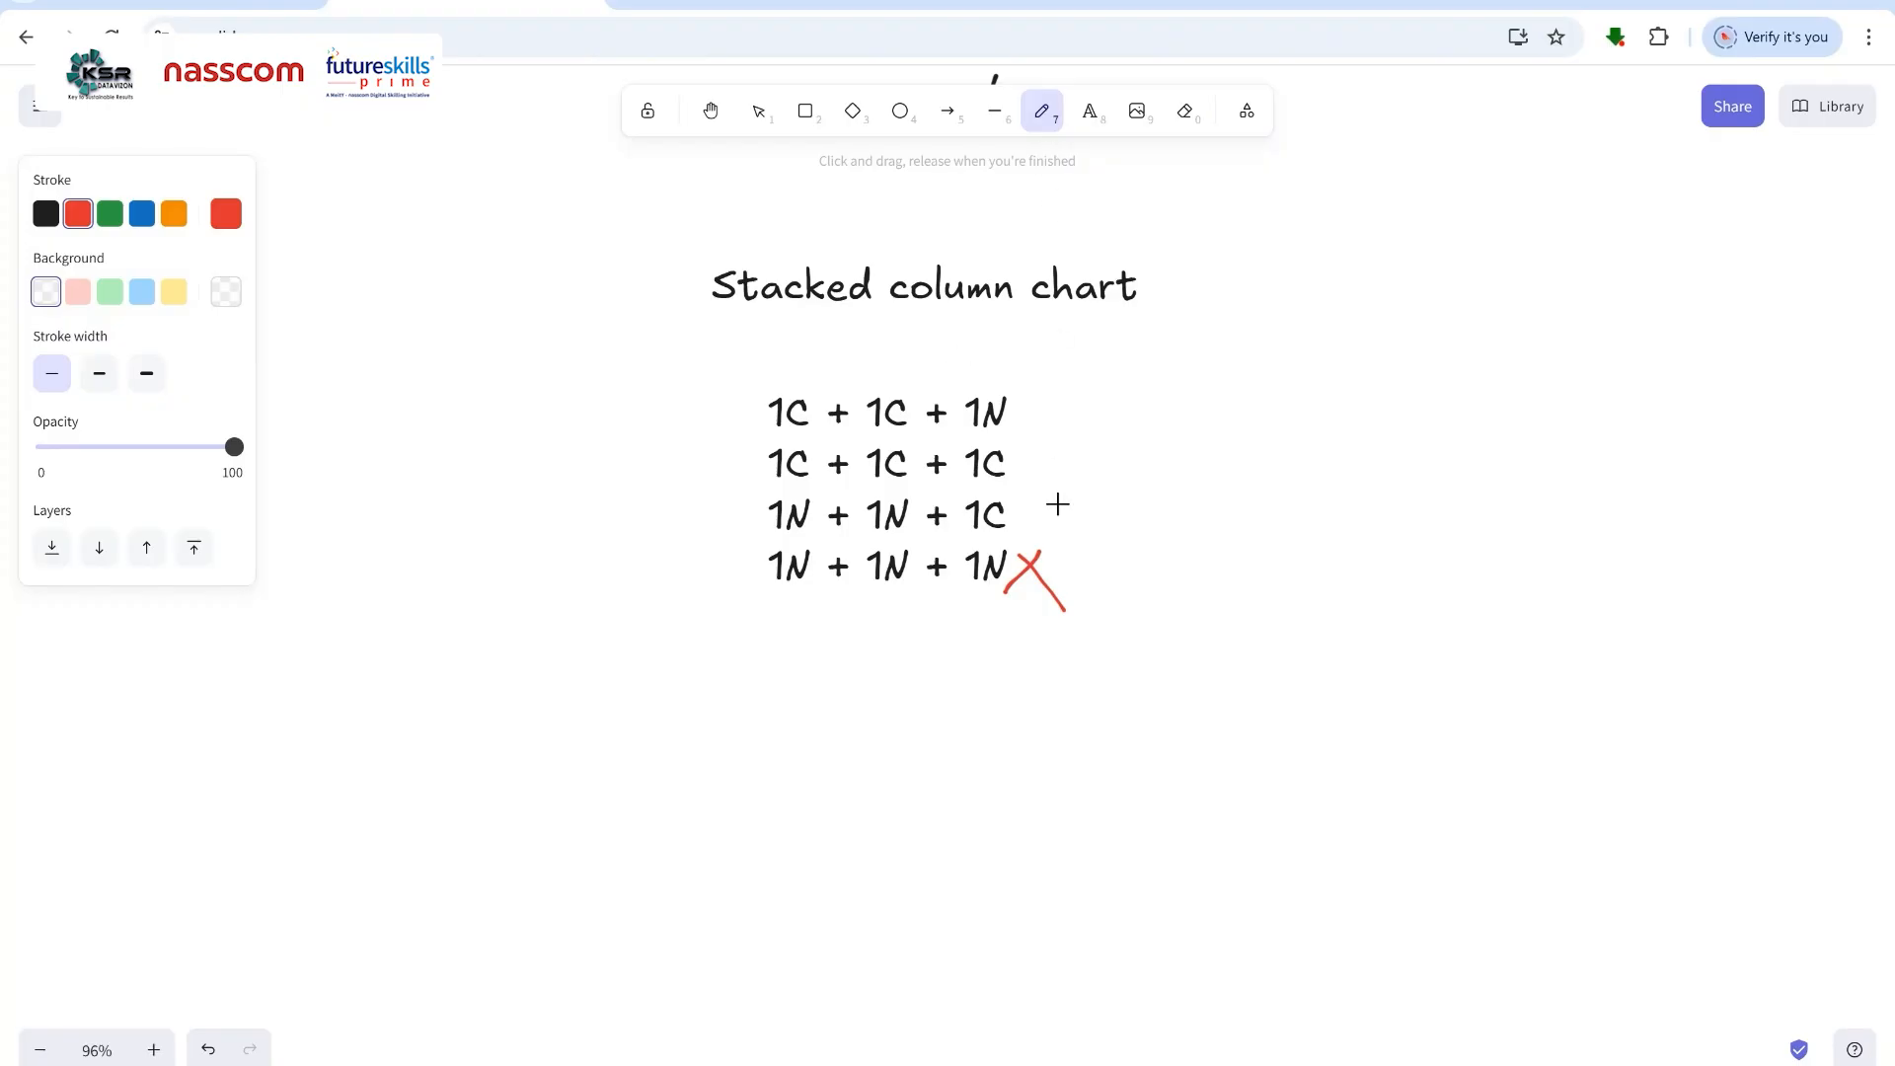
{"action": "mouse_move", "coordinate": [1056, 507]}
{"action": "left_mouse_down"}
{"action": "mouse_move", "coordinate": [1030, 525]}
{"action": "mouse_move", "coordinate": [1073, 541]}
{"action": "left_mouse_up"}
{"action": "mouse_move", "coordinate": [1237, 1065]}
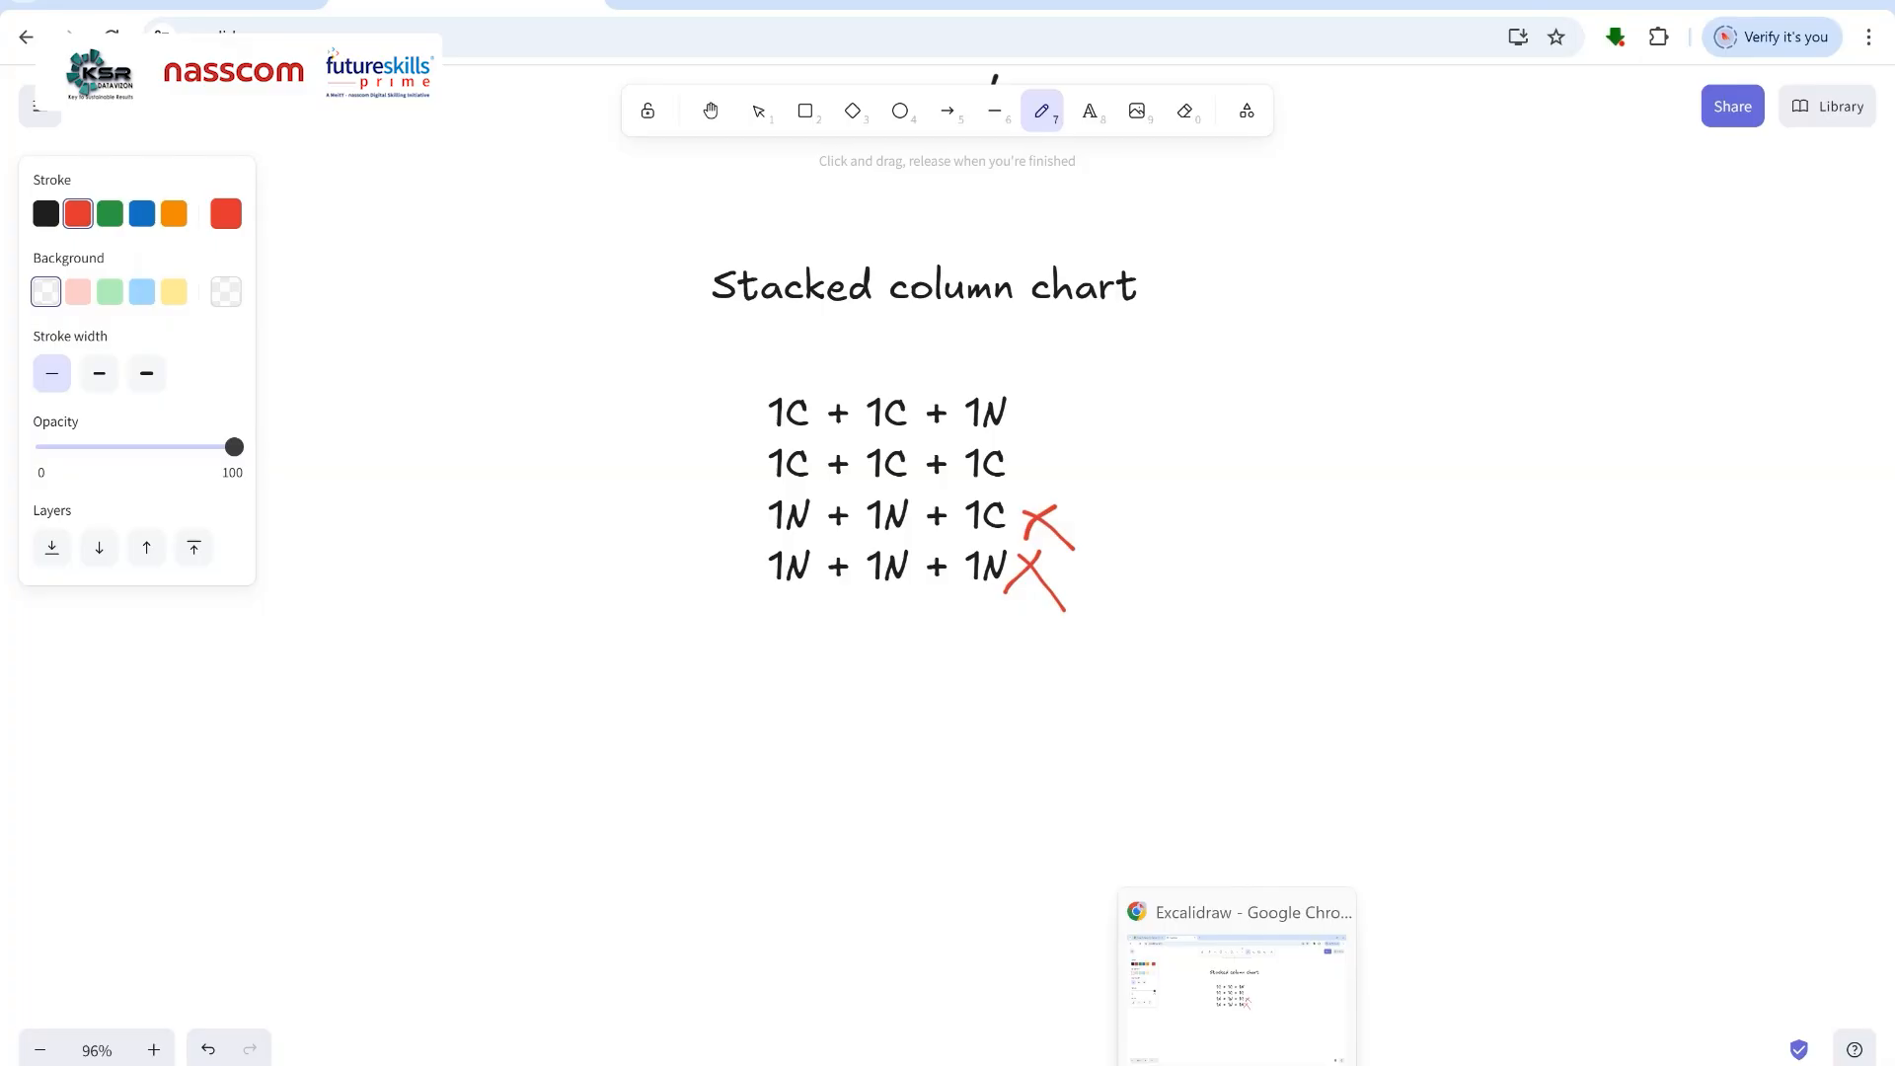
Switch back to Power BI and replace Sales with Category on the X-axis and Profit with Sales on the Y-axis.
{"action": "key", "text": "alt+Tab"}
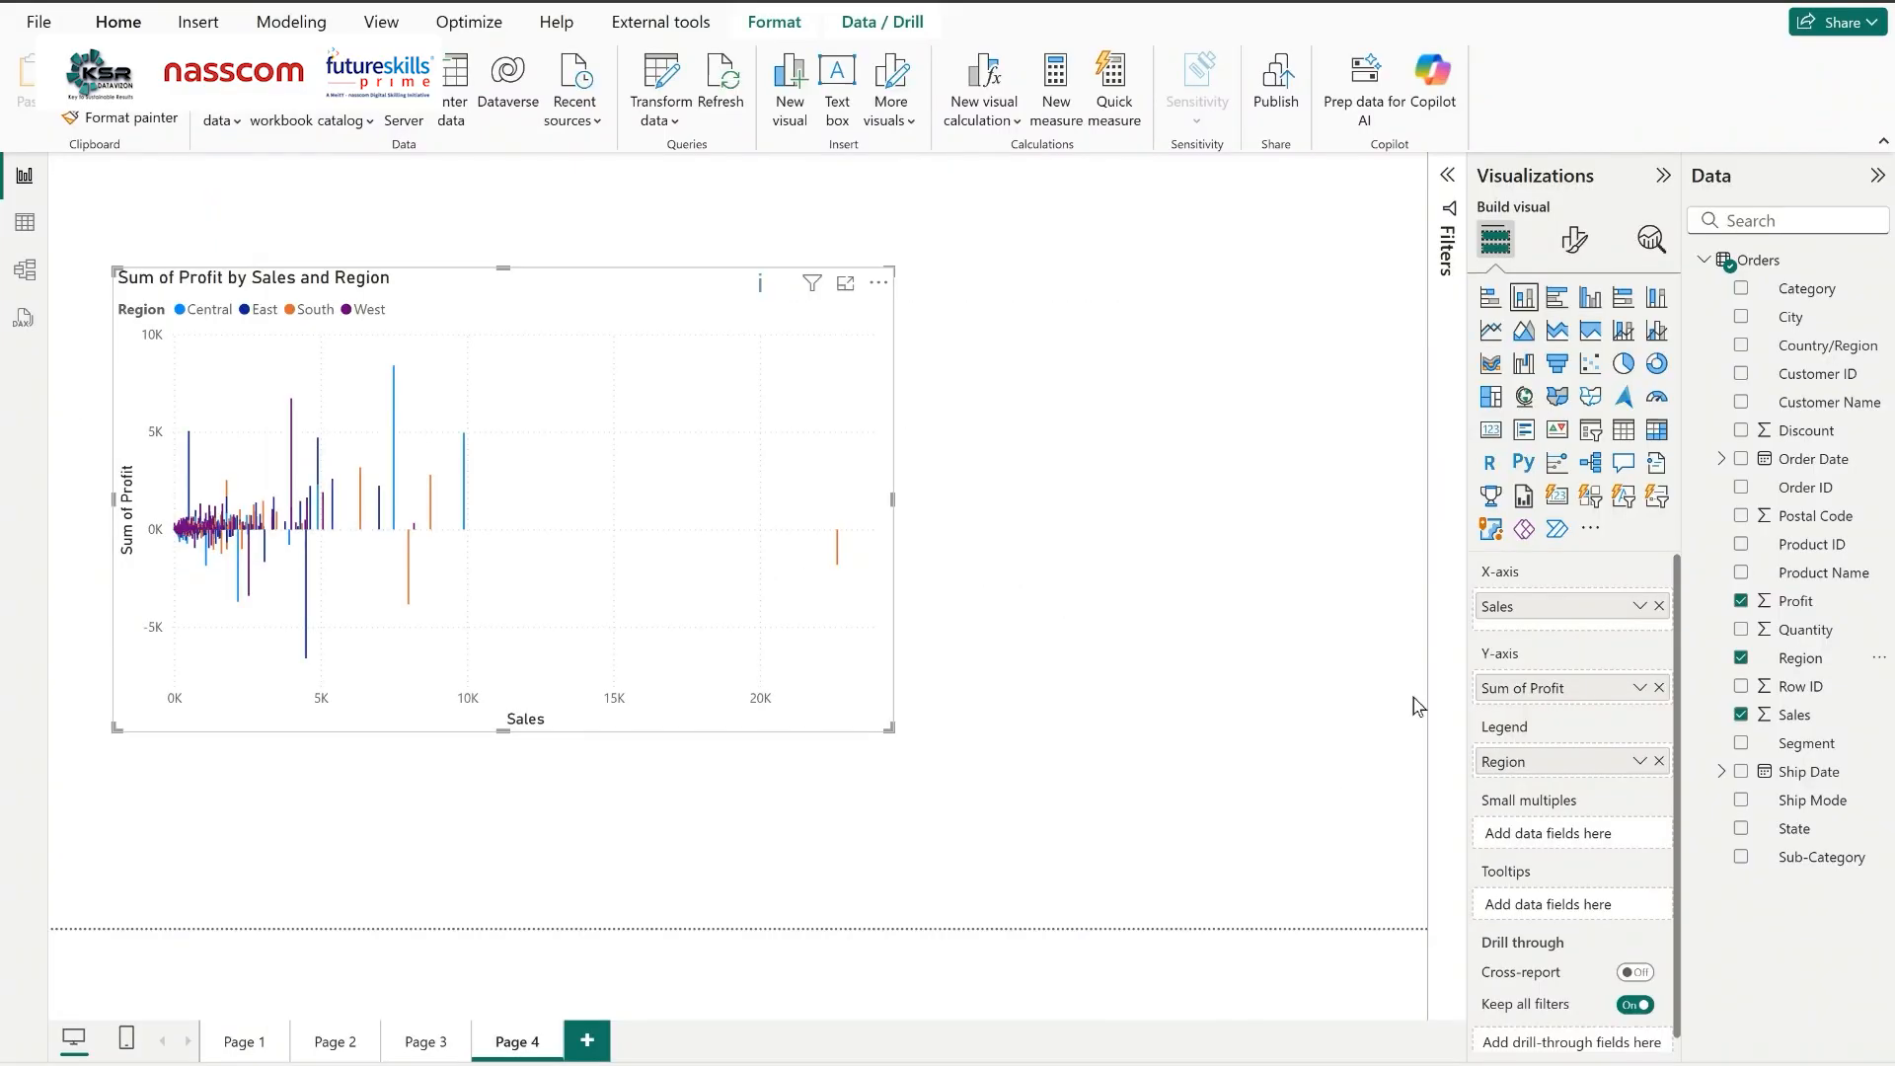
{"action": "left_click", "coordinate": [1659, 606]}
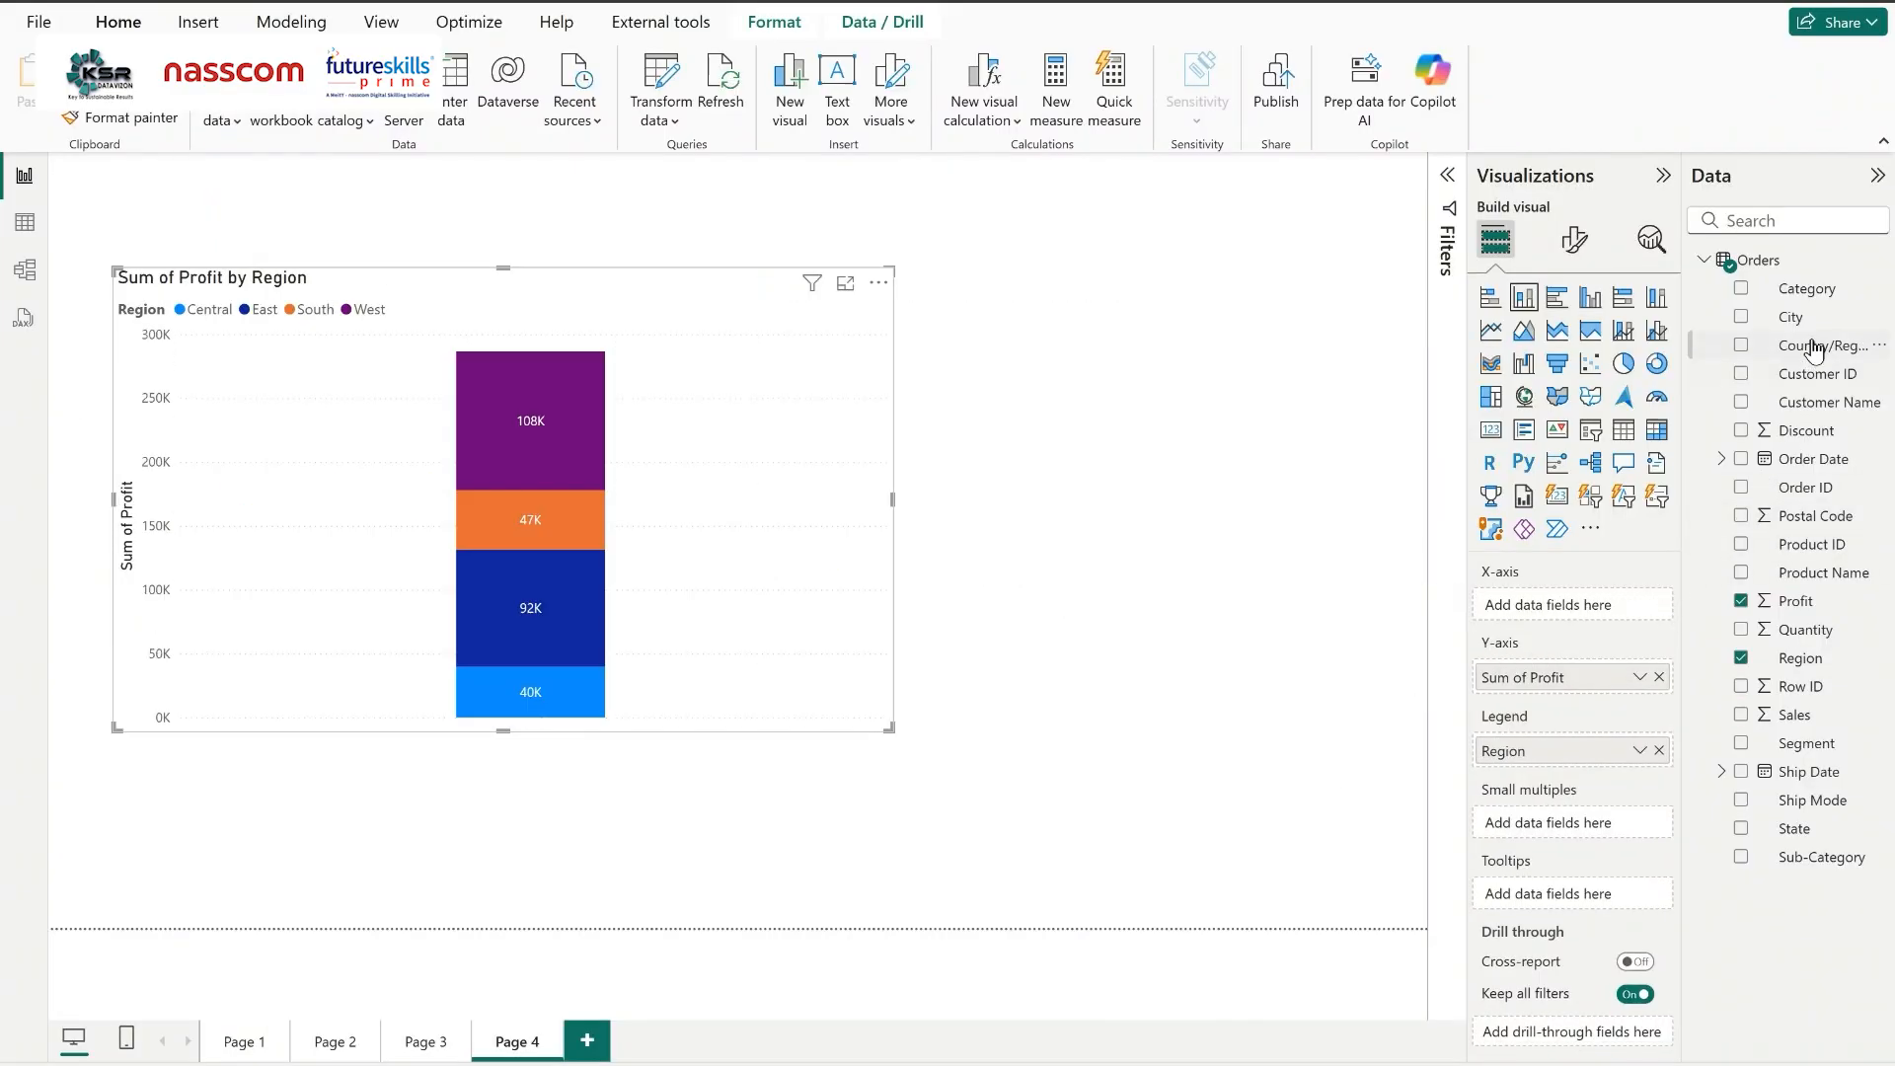
{"action": "left_click_drag", "start_coordinate": [1805, 289], "coordinate": [1585, 614]}
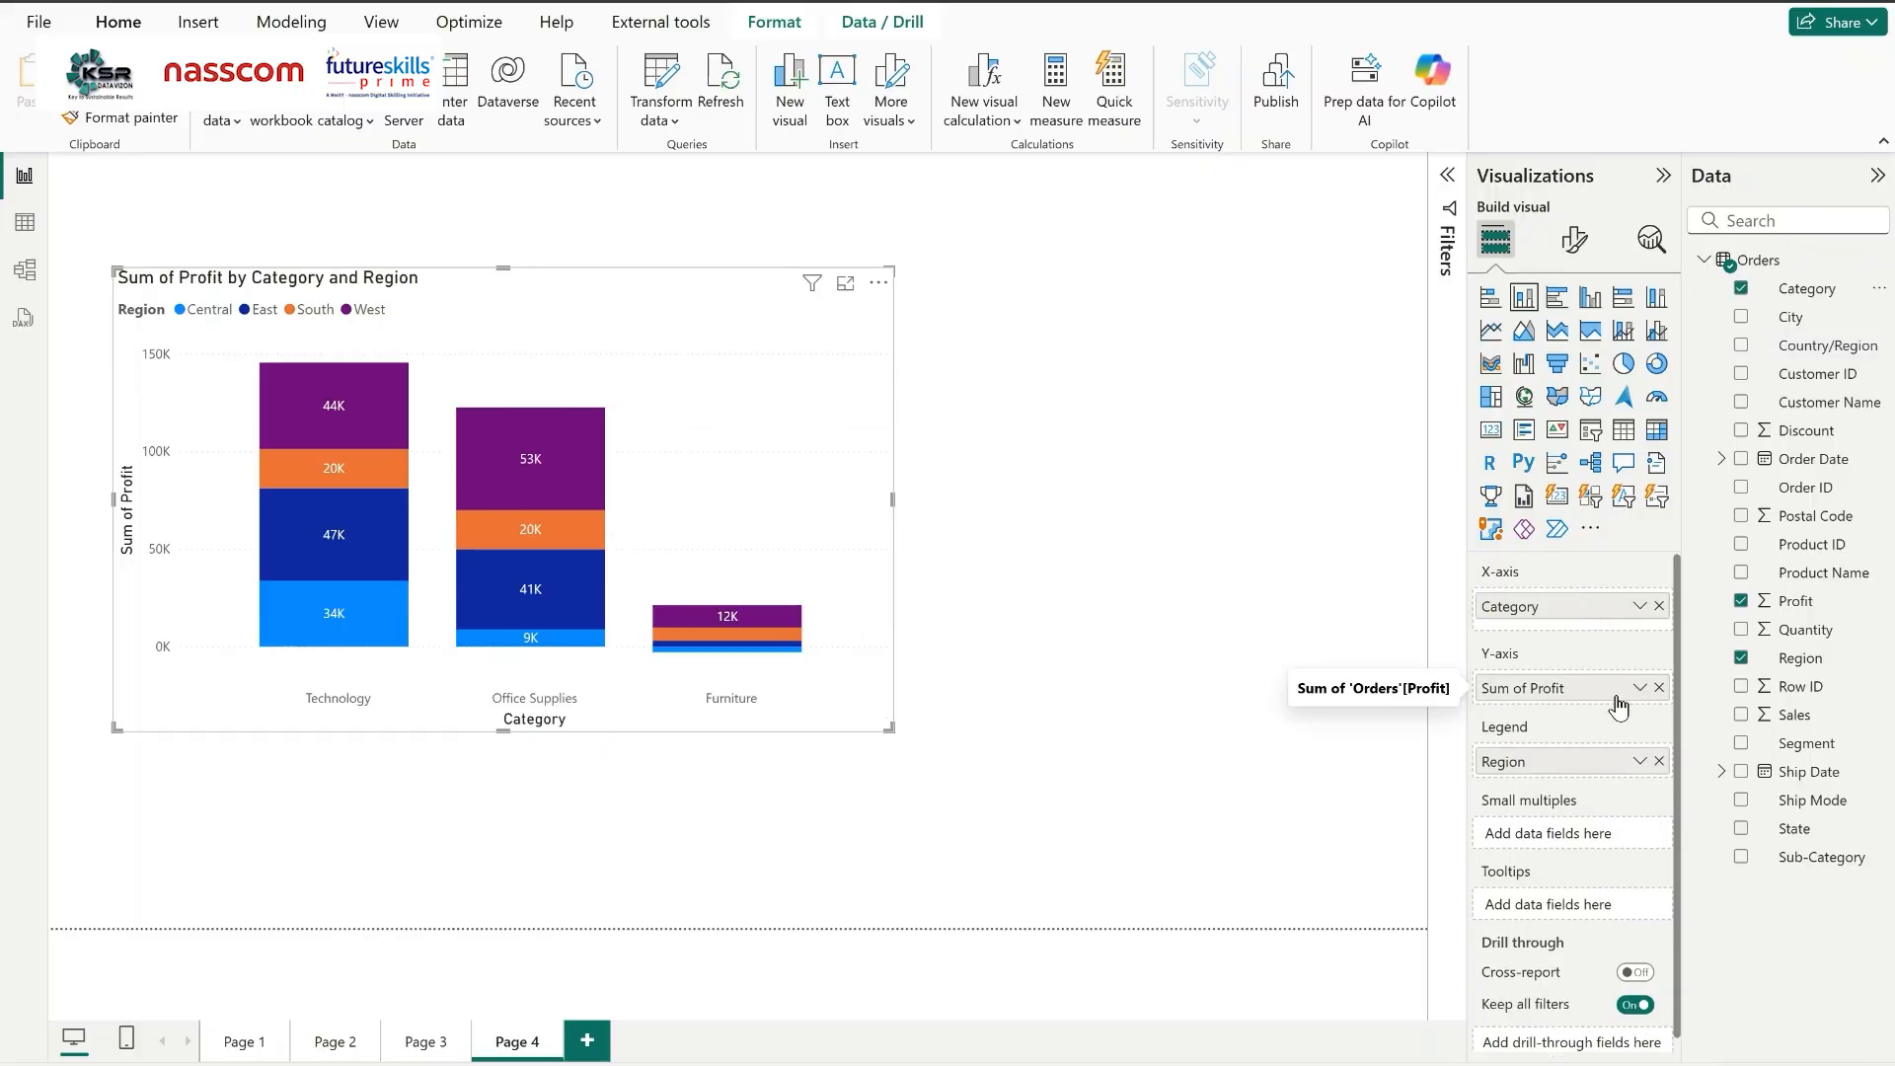
{"action": "left_click", "coordinate": [1660, 688]}
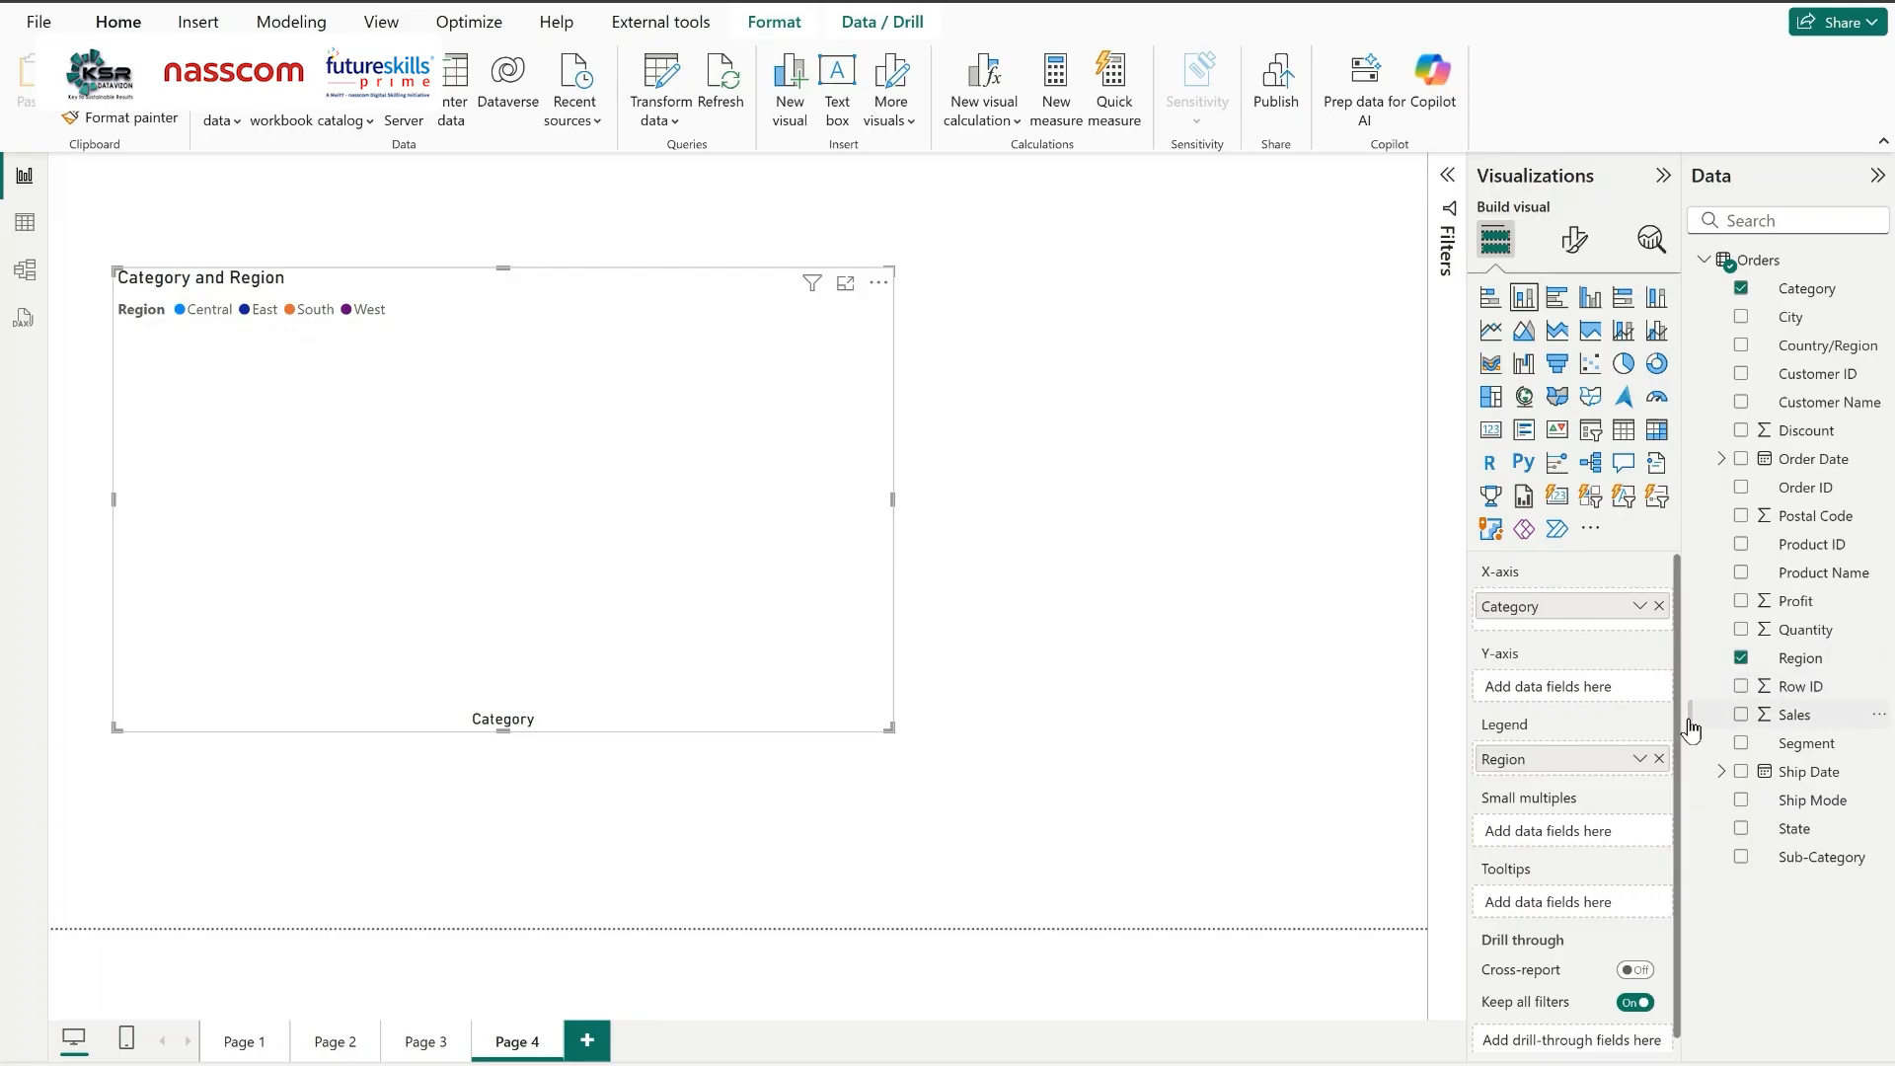
{"action": "left_click_drag", "start_coordinate": [1692, 728], "coordinate": [1565, 687]}
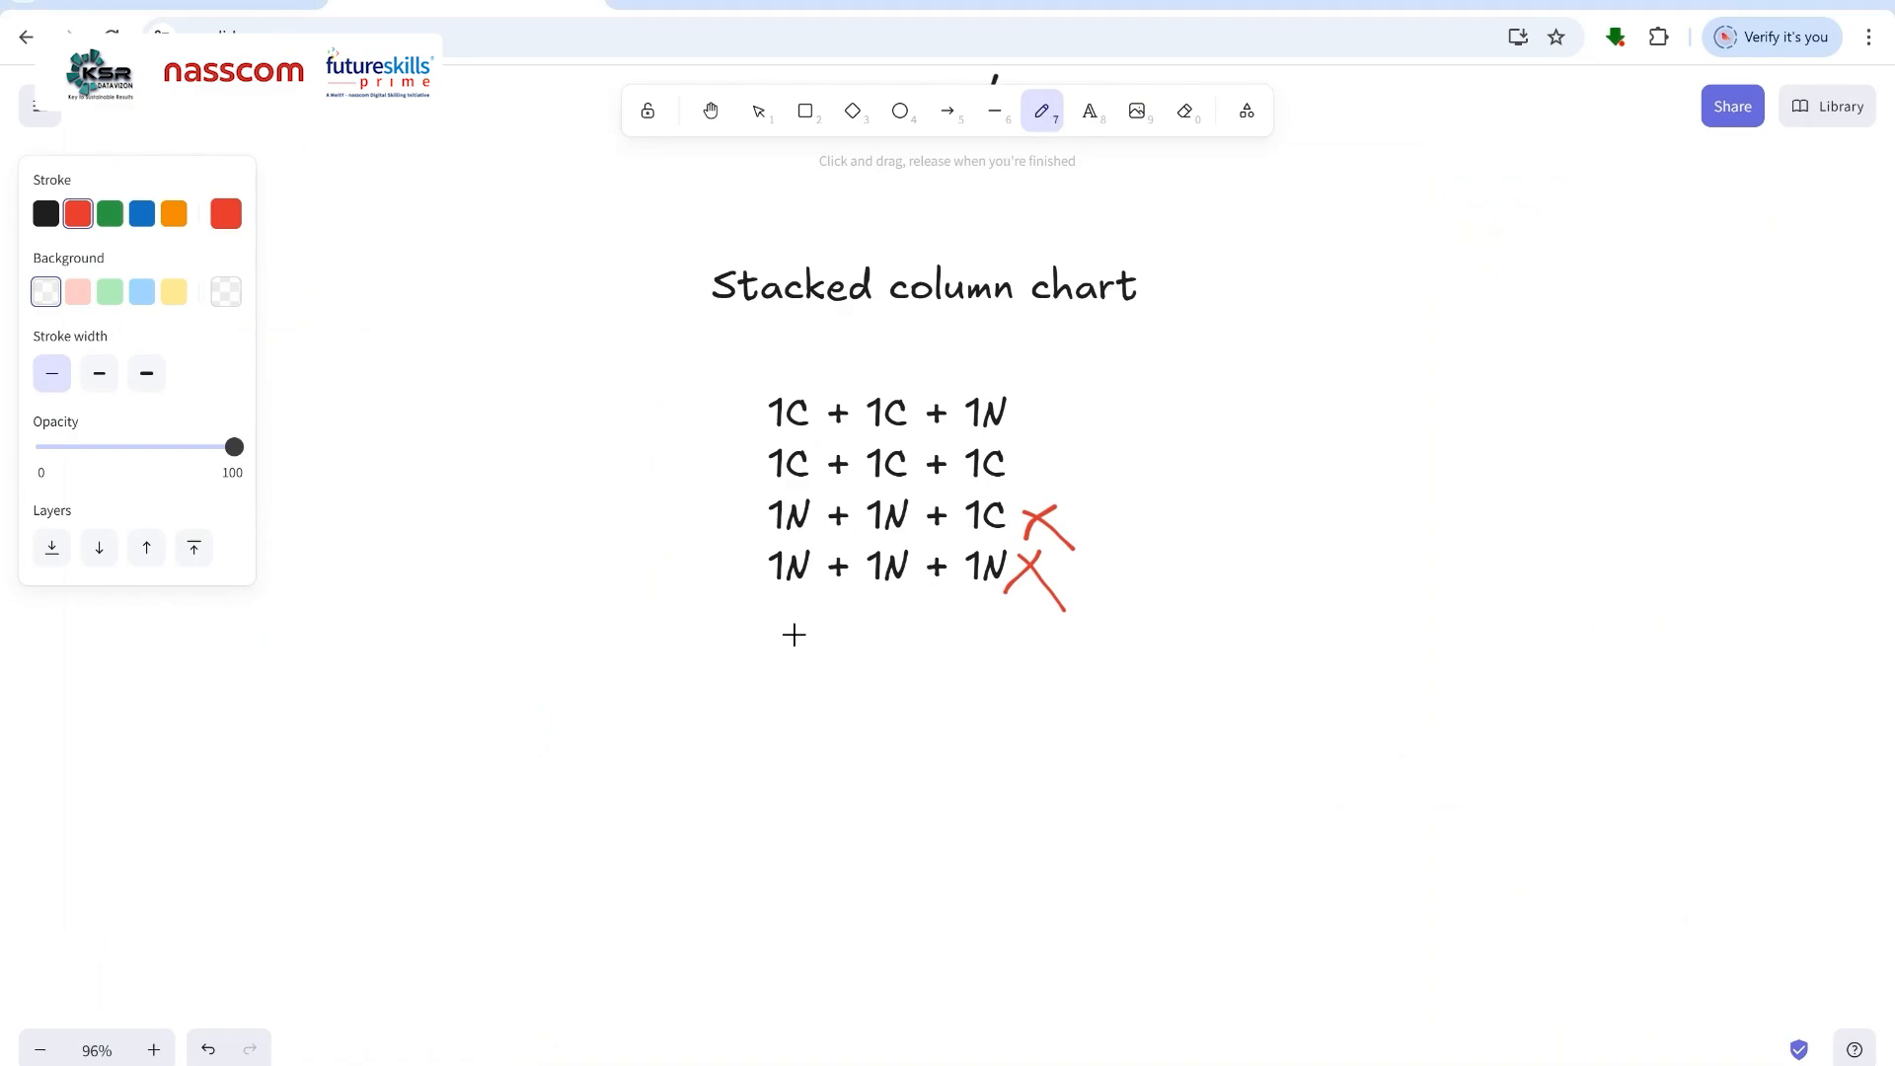
On the whiteboard, handwrite red X, L and Y beneath the formulas, and draw three green ticks beside the "1C + 1C + 1N" line.
{"action": "mouse_move", "coordinate": [794, 634]}
{"action": "left_mouse_down"}
{"action": "mouse_move", "coordinate": [768, 675]}
{"action": "mouse_move", "coordinate": [992, 649]}
{"action": "mouse_move", "coordinate": [982, 686]}
{"action": "left_mouse_up"}
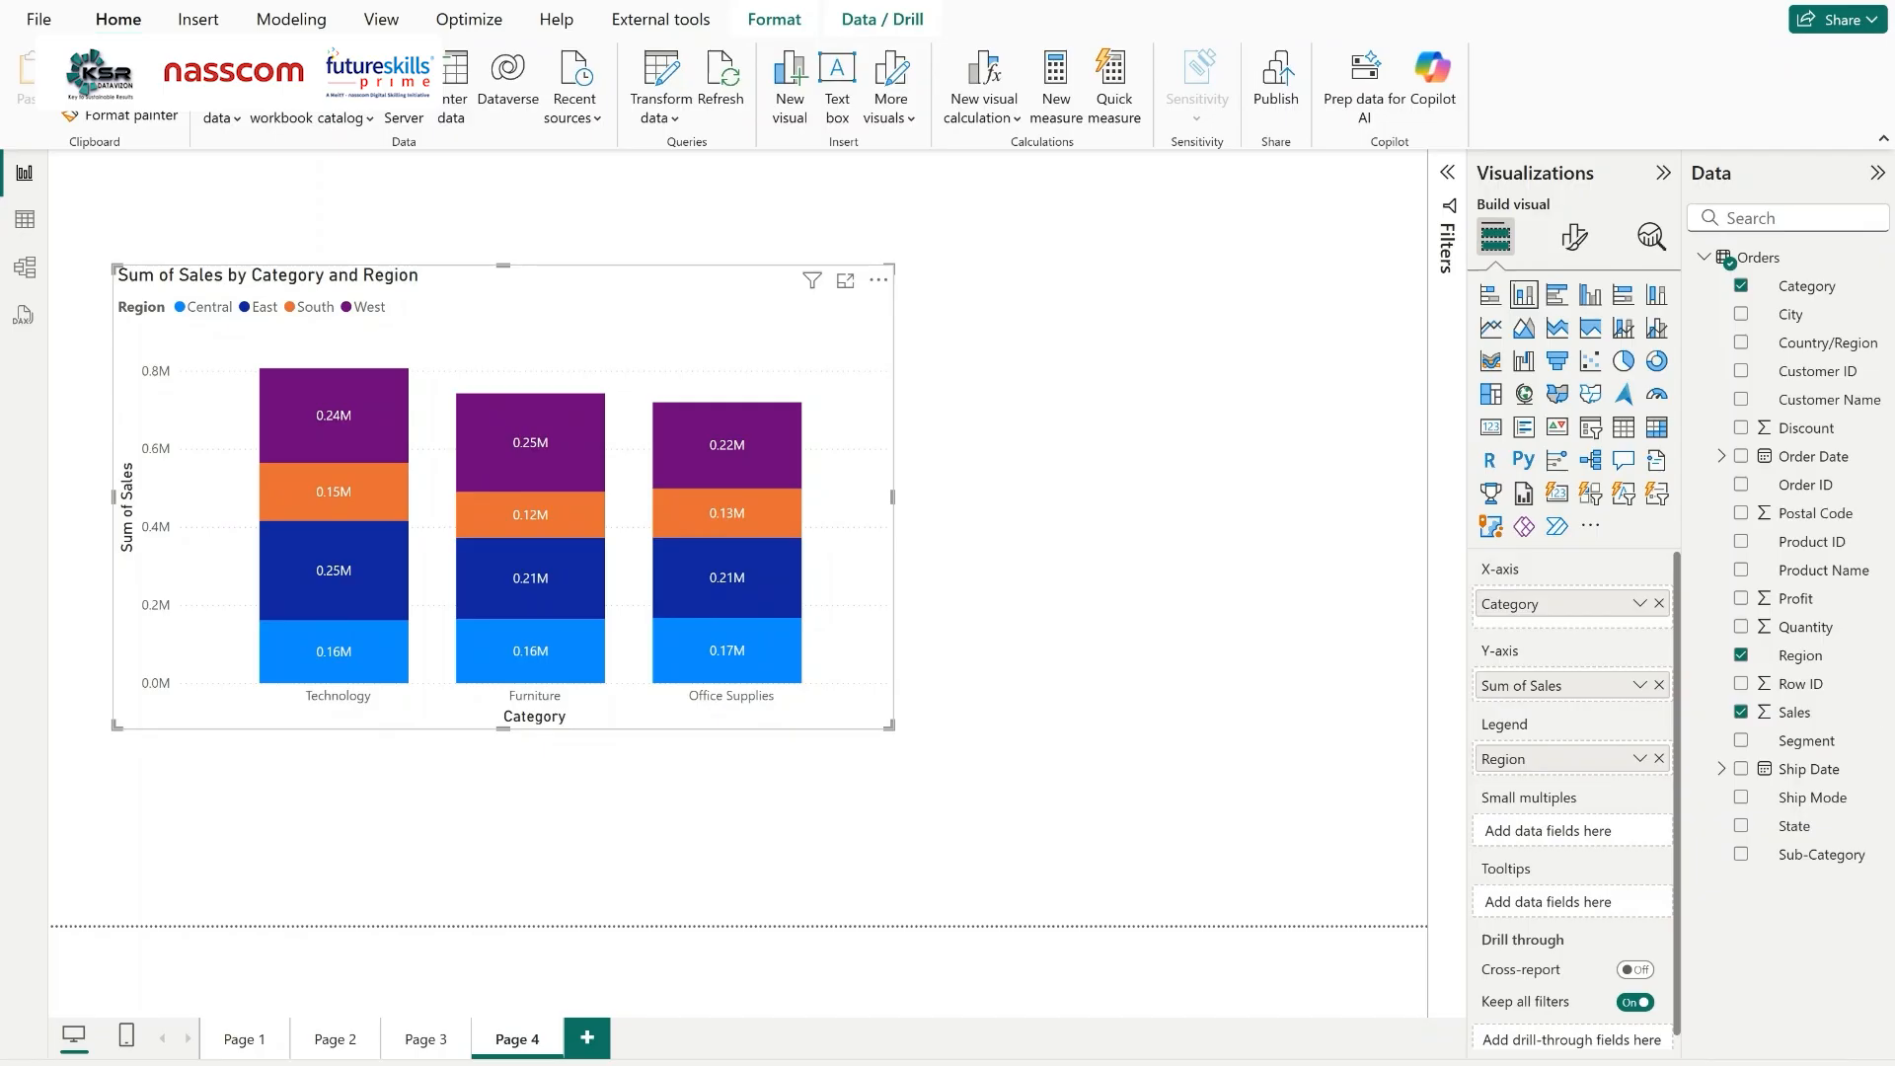
{"action": "key", "text": "alt+Tab"}
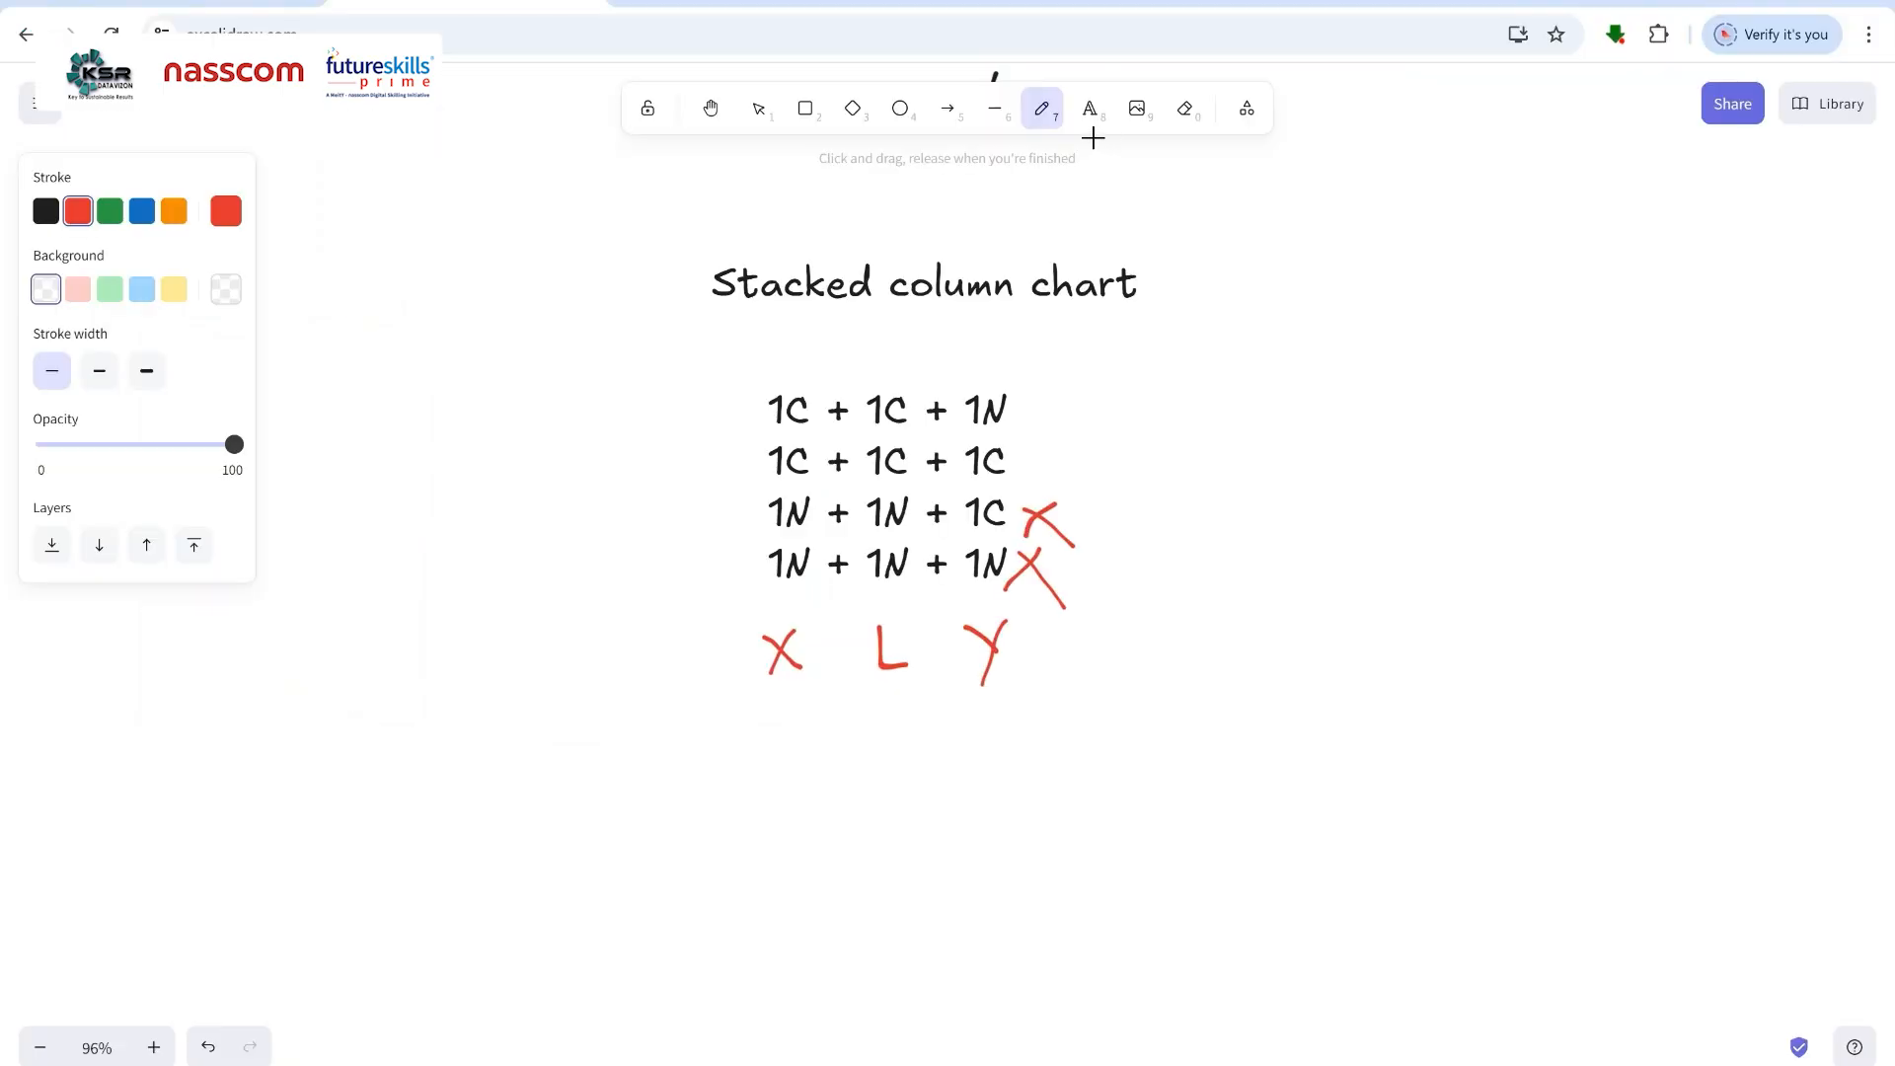
{"action": "left_click", "coordinate": [110, 210]}
{"action": "mouse_move", "coordinate": [1017, 407]}
{"action": "left_mouse_down"}
{"action": "mouse_move", "coordinate": [1157, 357]}
{"action": "mouse_move", "coordinate": [1251, 353]}
{"action": "left_mouse_up"}
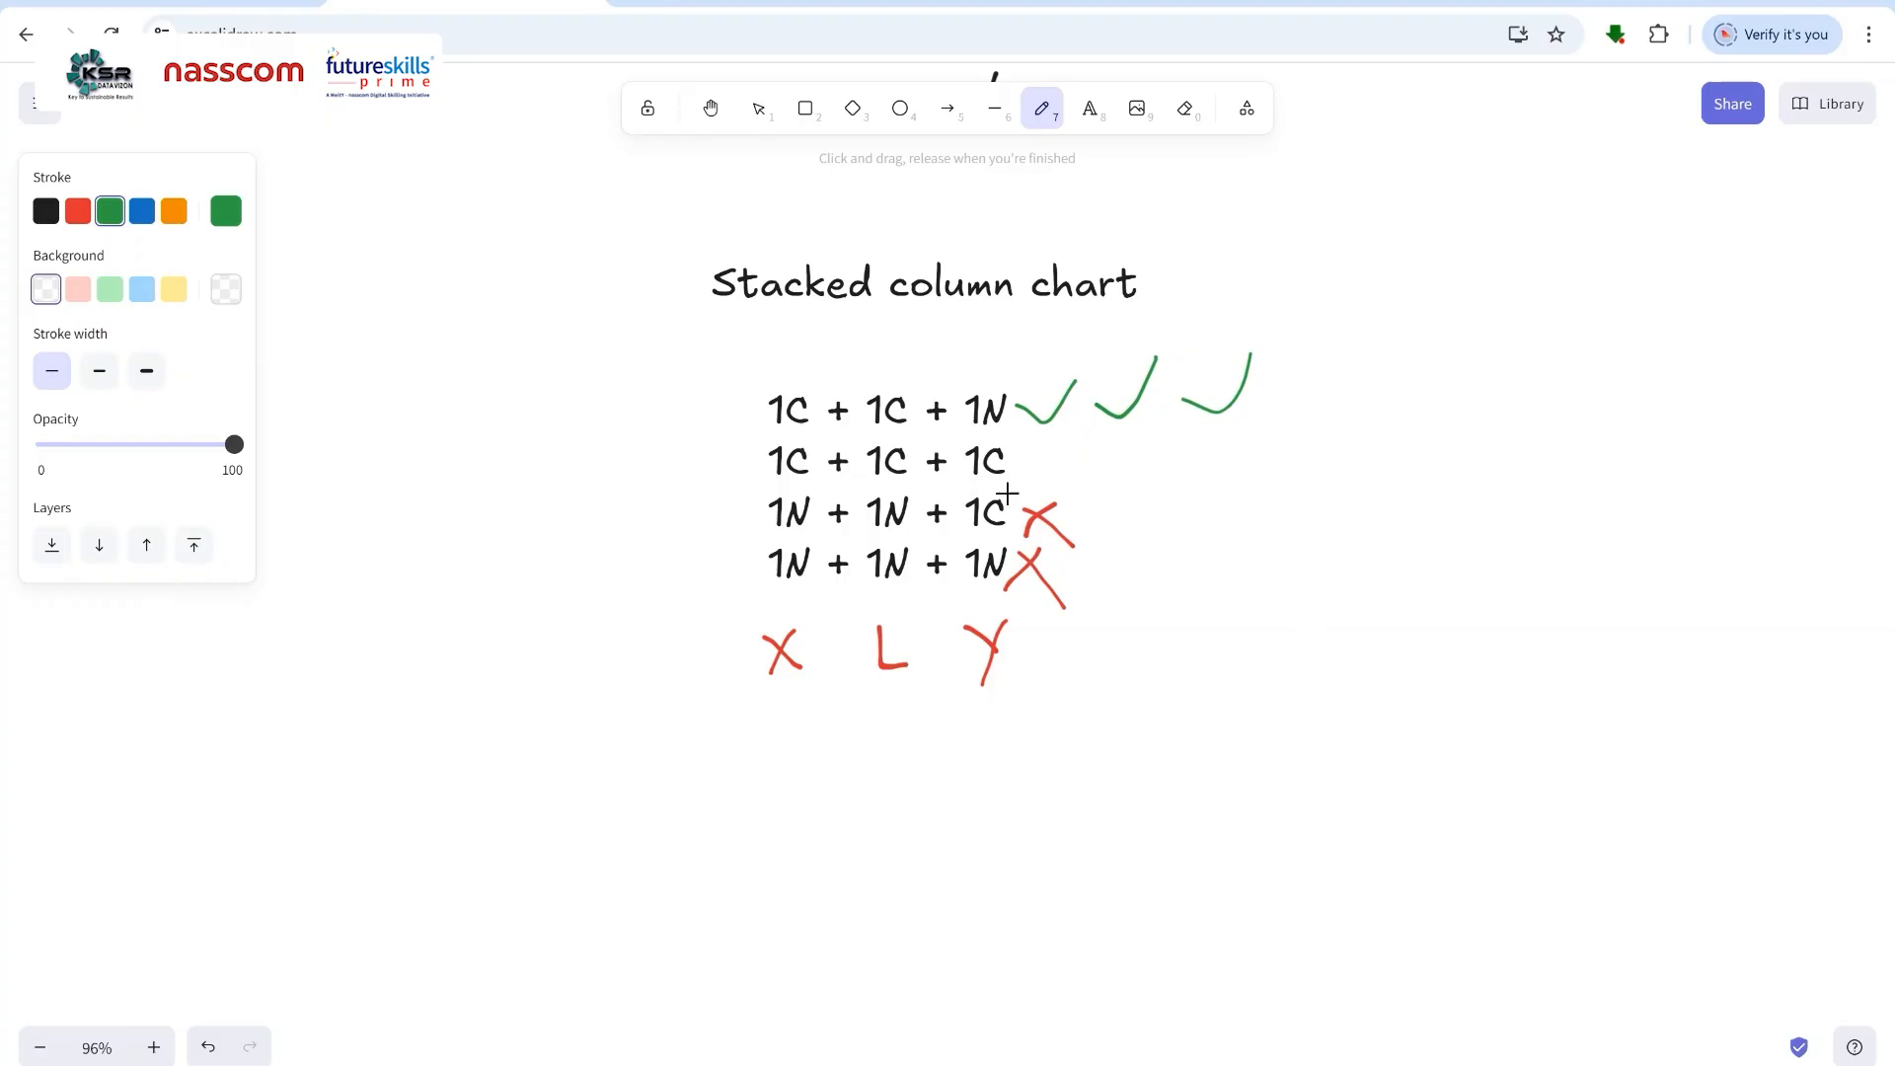
Switch back to Power BI and replace Sales on the Y-axis with Customer ID, summarised as Count (Distinct).
{"action": "key", "text": "alt+Tab"}
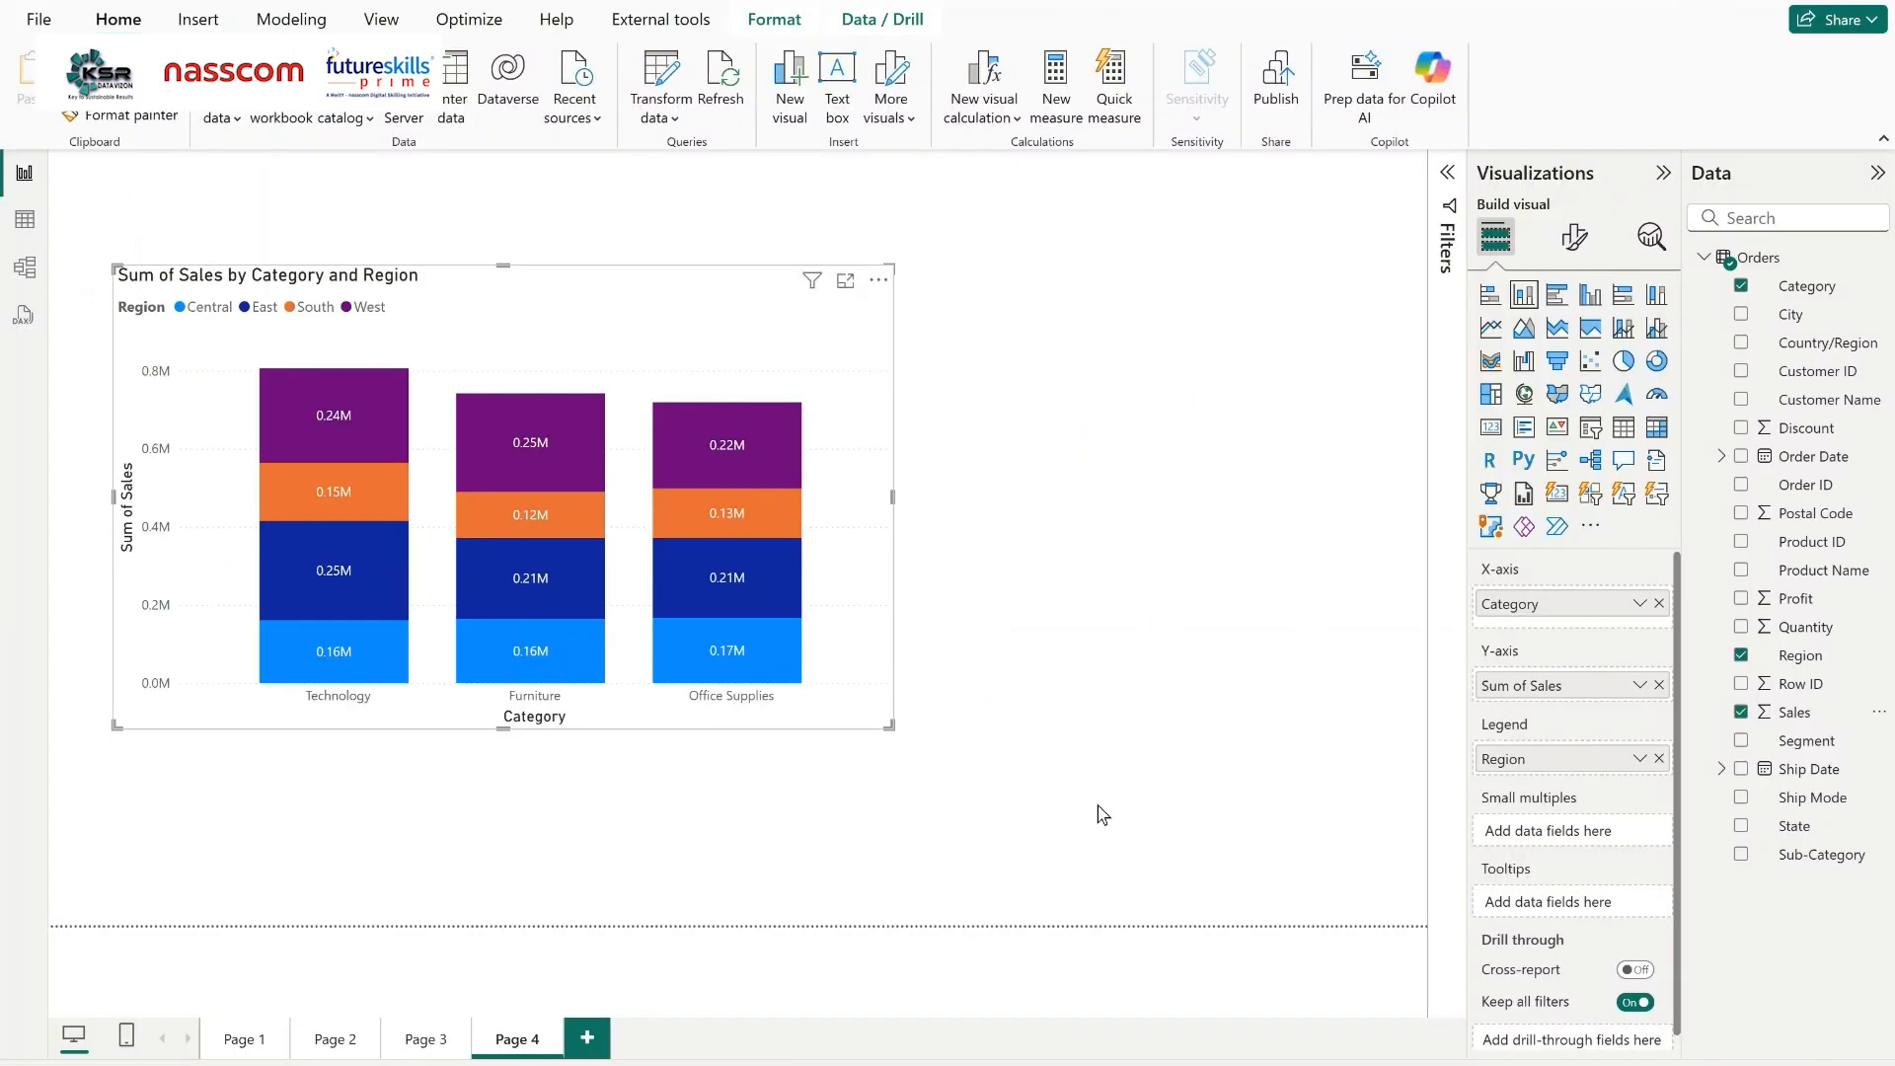
{"action": "left_click", "coordinate": [1660, 686]}
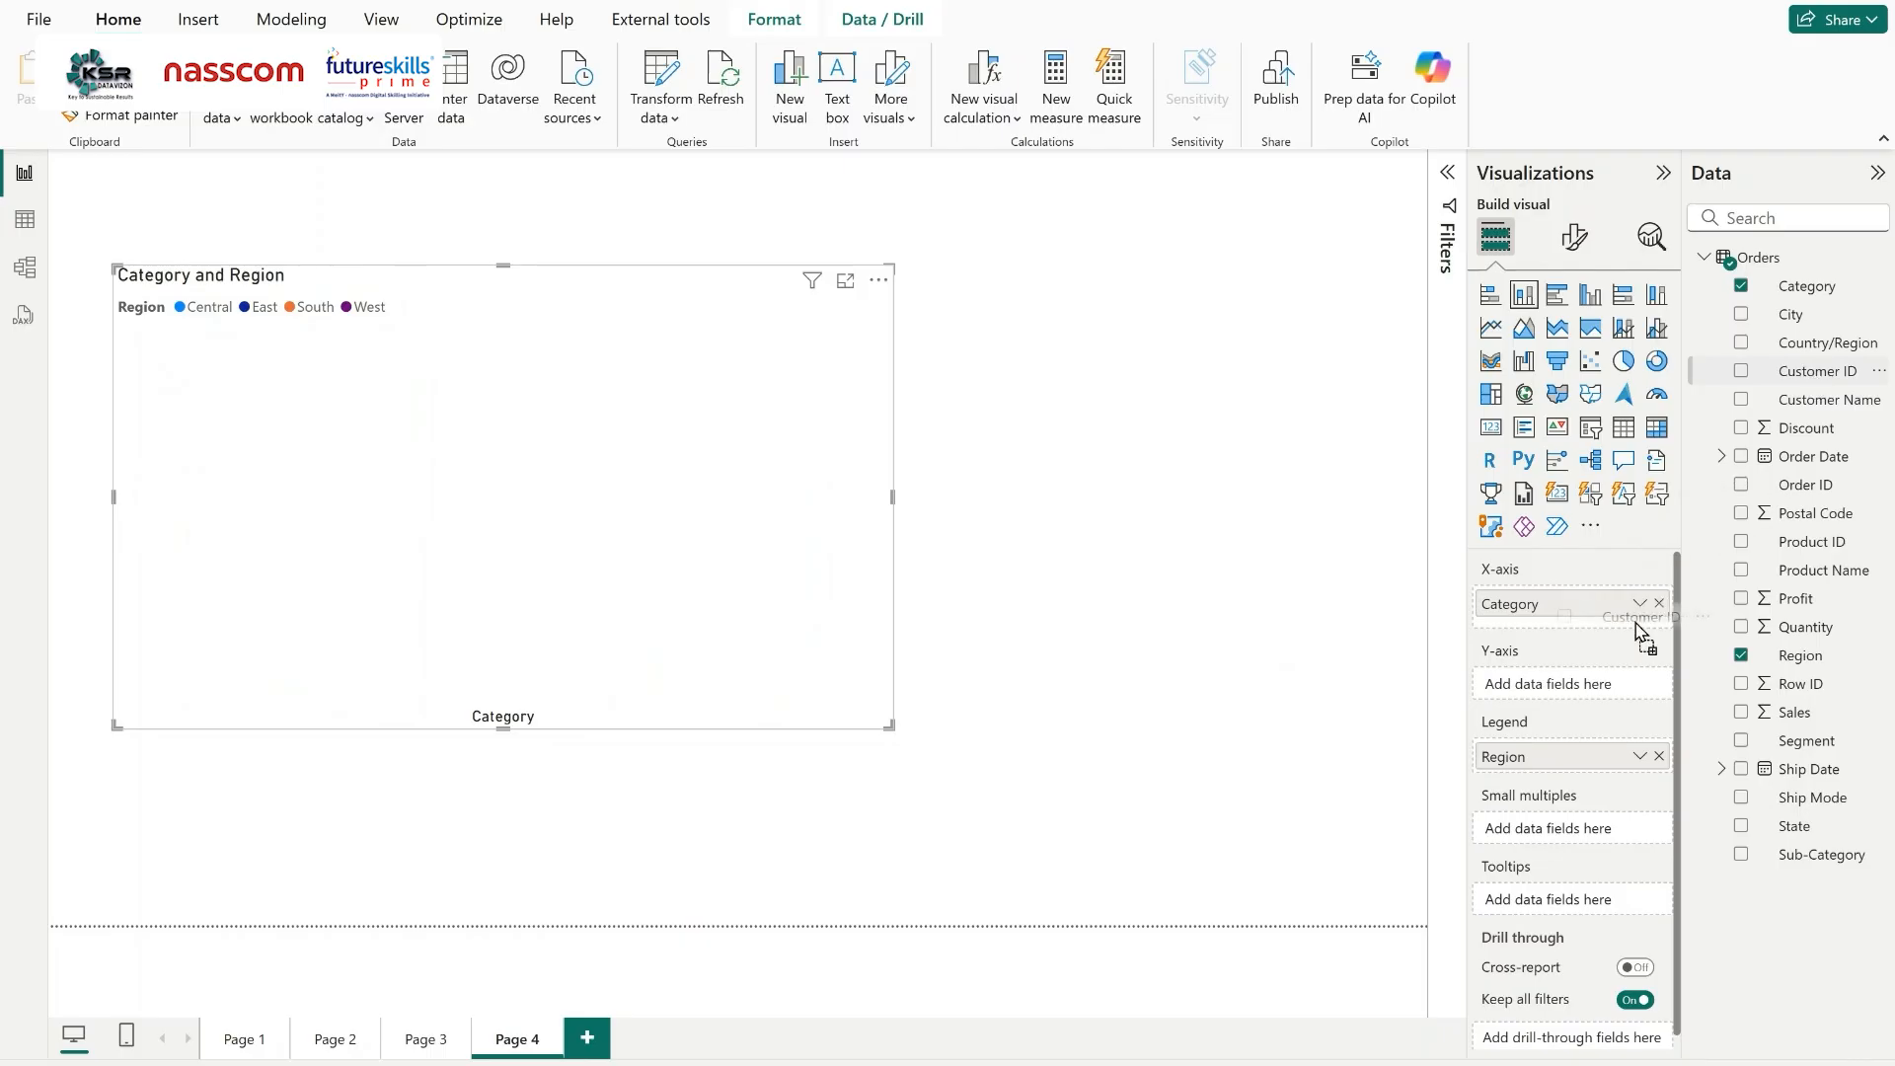
{"action": "left_click_drag", "start_coordinate": [1588, 694], "coordinate": [1580, 691]}
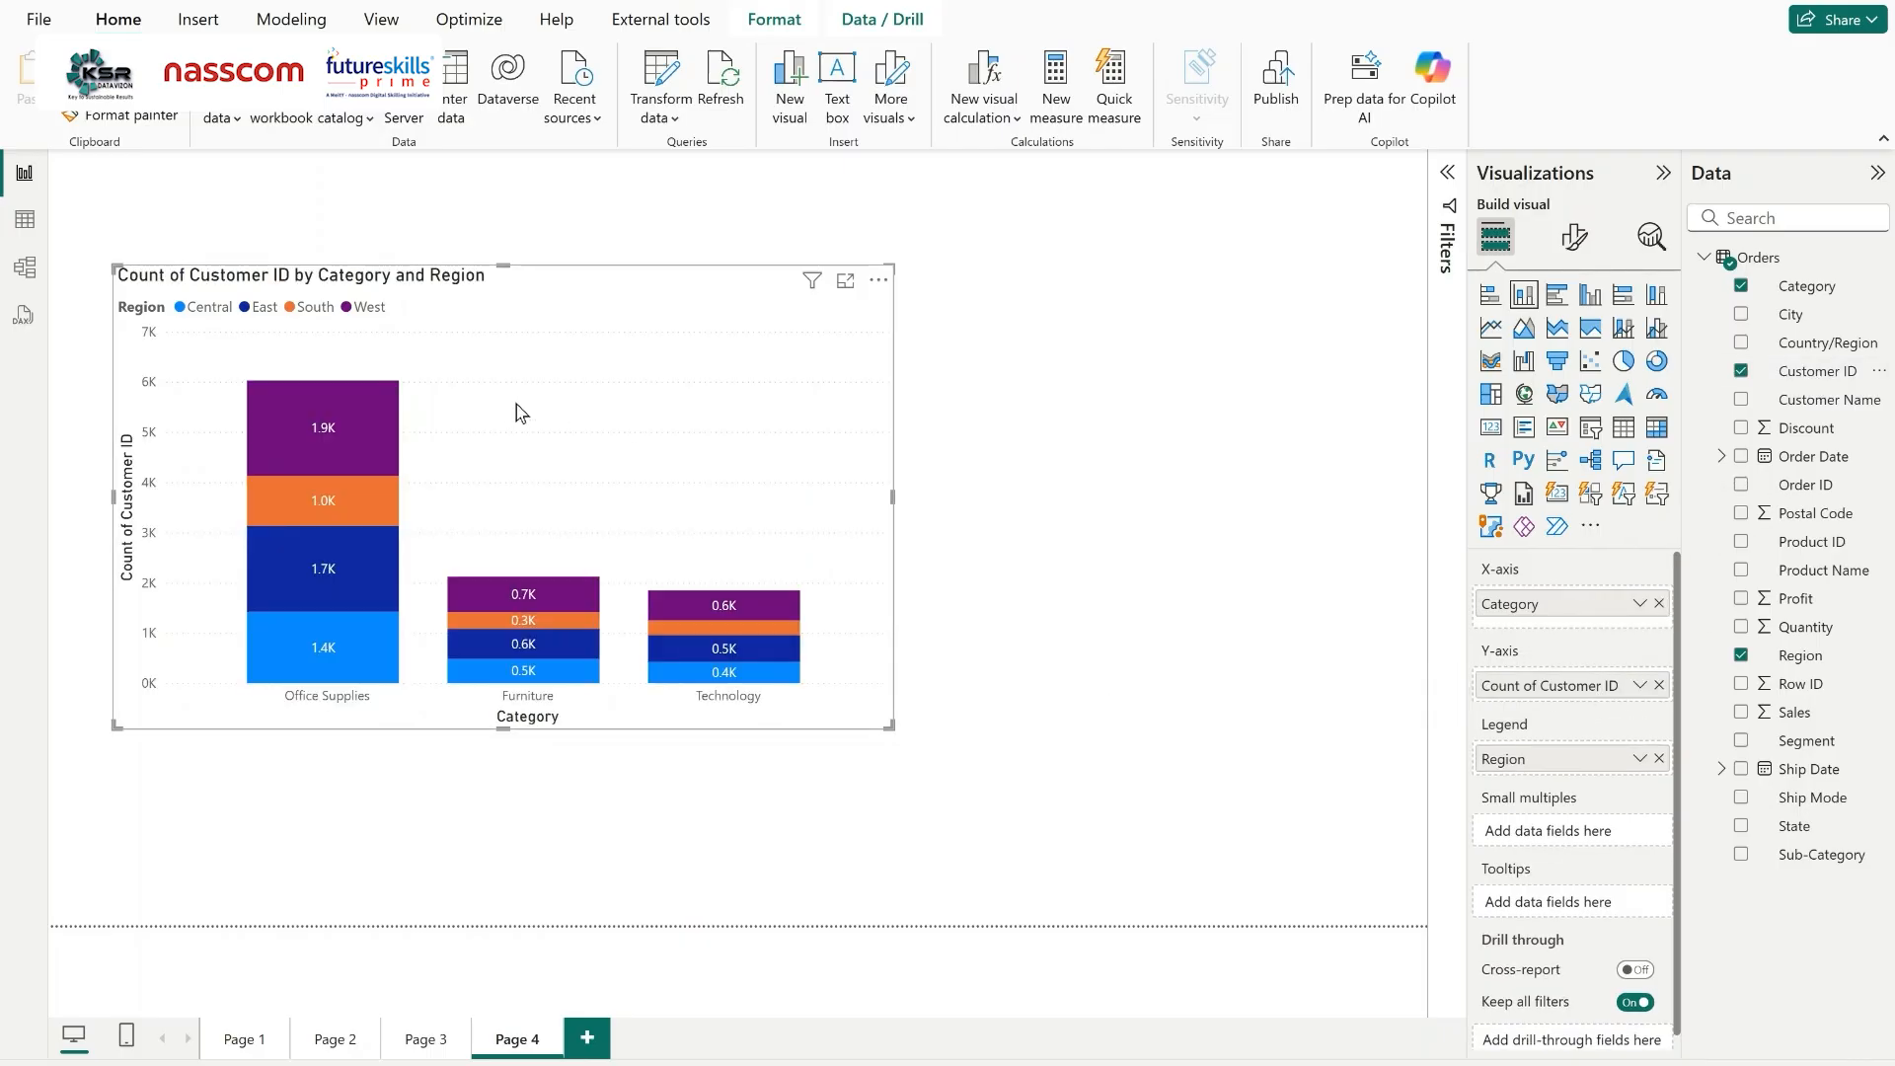
{"action": "right_click", "coordinate": [1529, 694]}
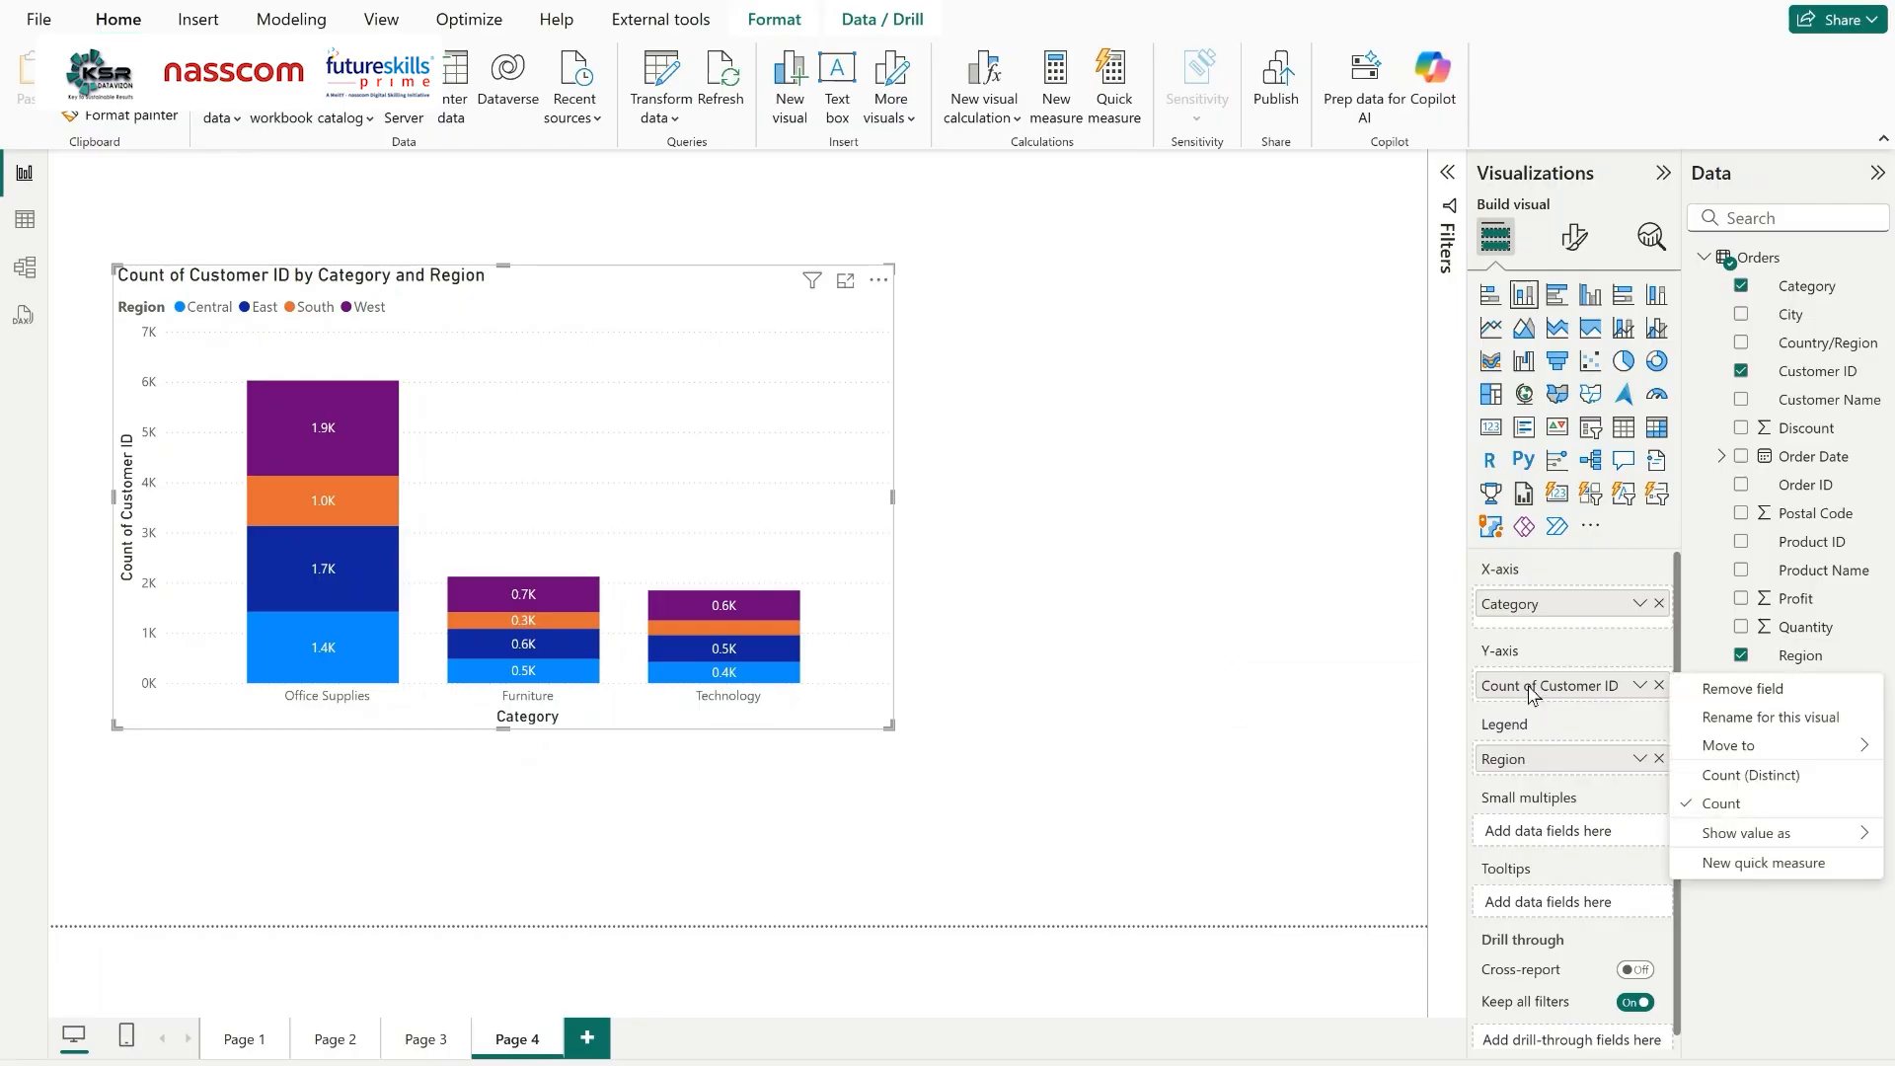
{"action": "left_click", "coordinate": [1739, 774]}
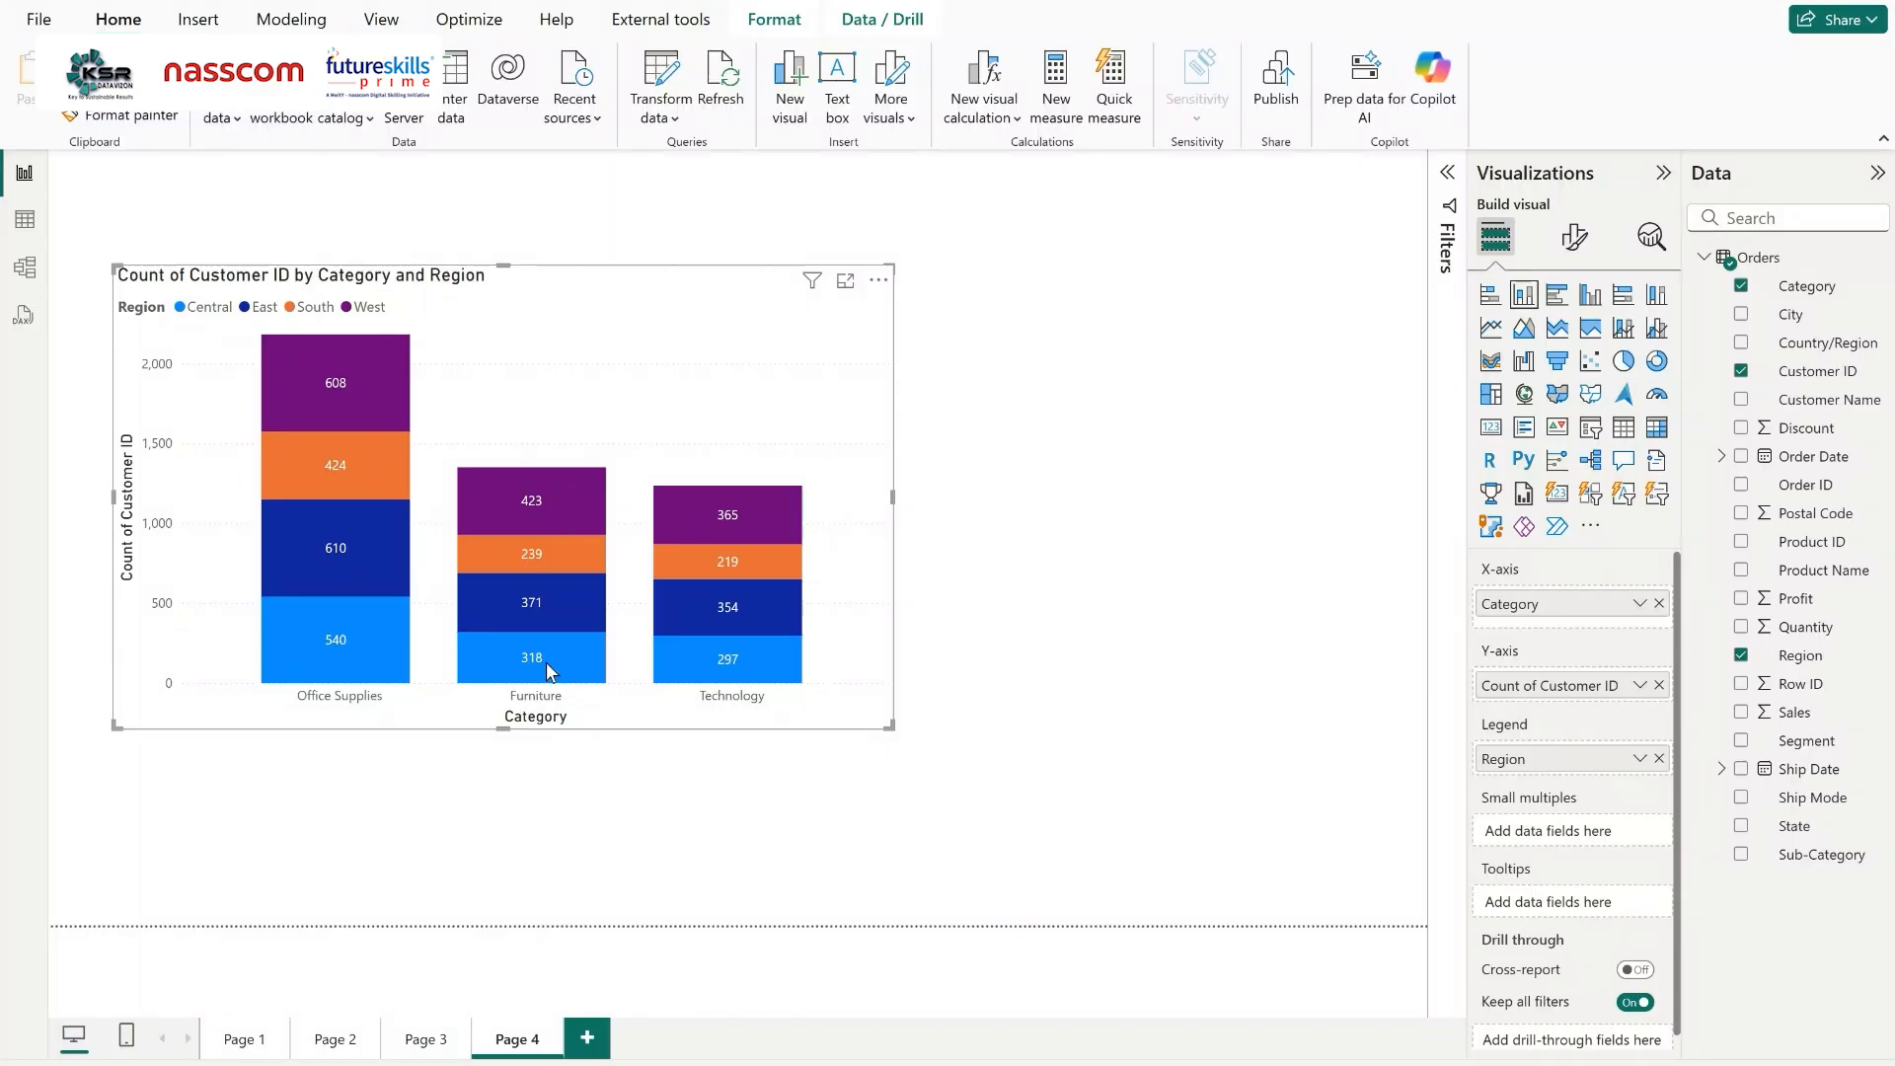
{"action": "mouse_move", "coordinate": [547, 663]}
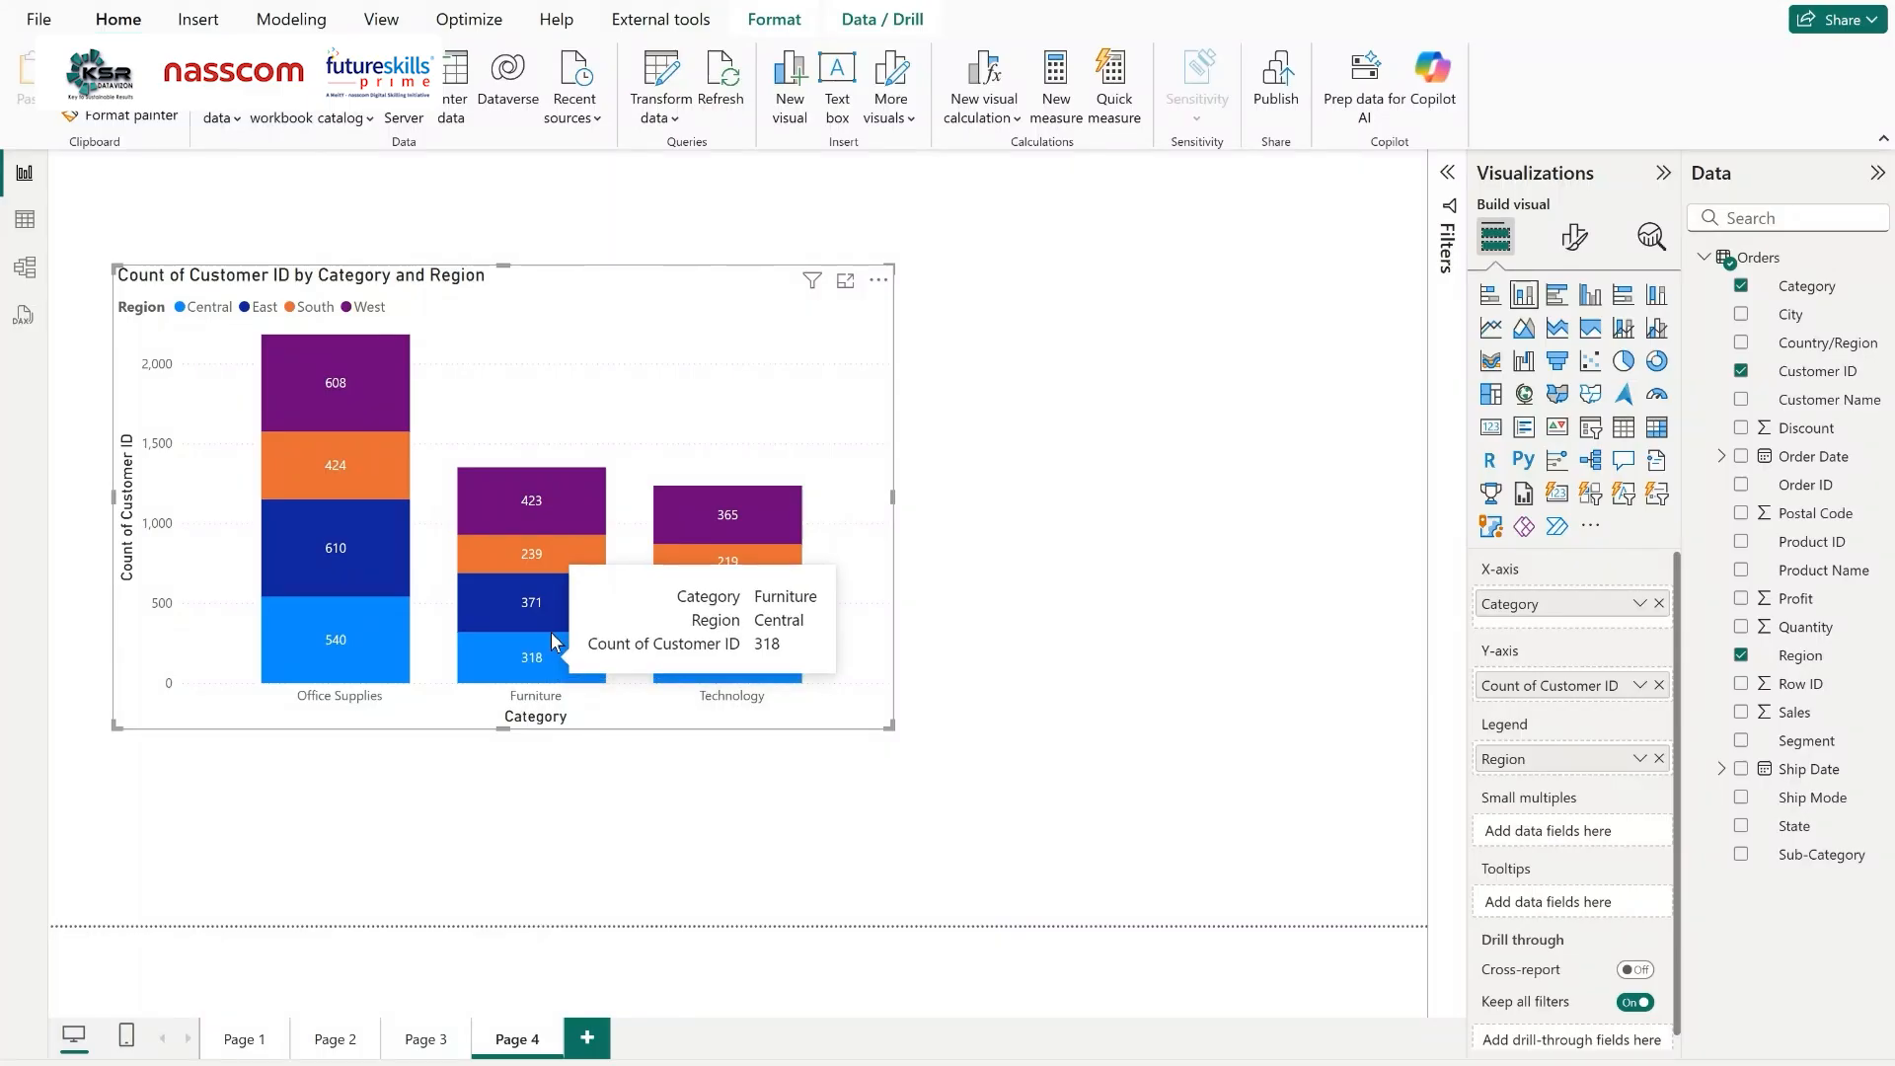
{"action": "mouse_move", "coordinate": [553, 600]}
{"action": "mouse_move", "coordinate": [560, 549]}
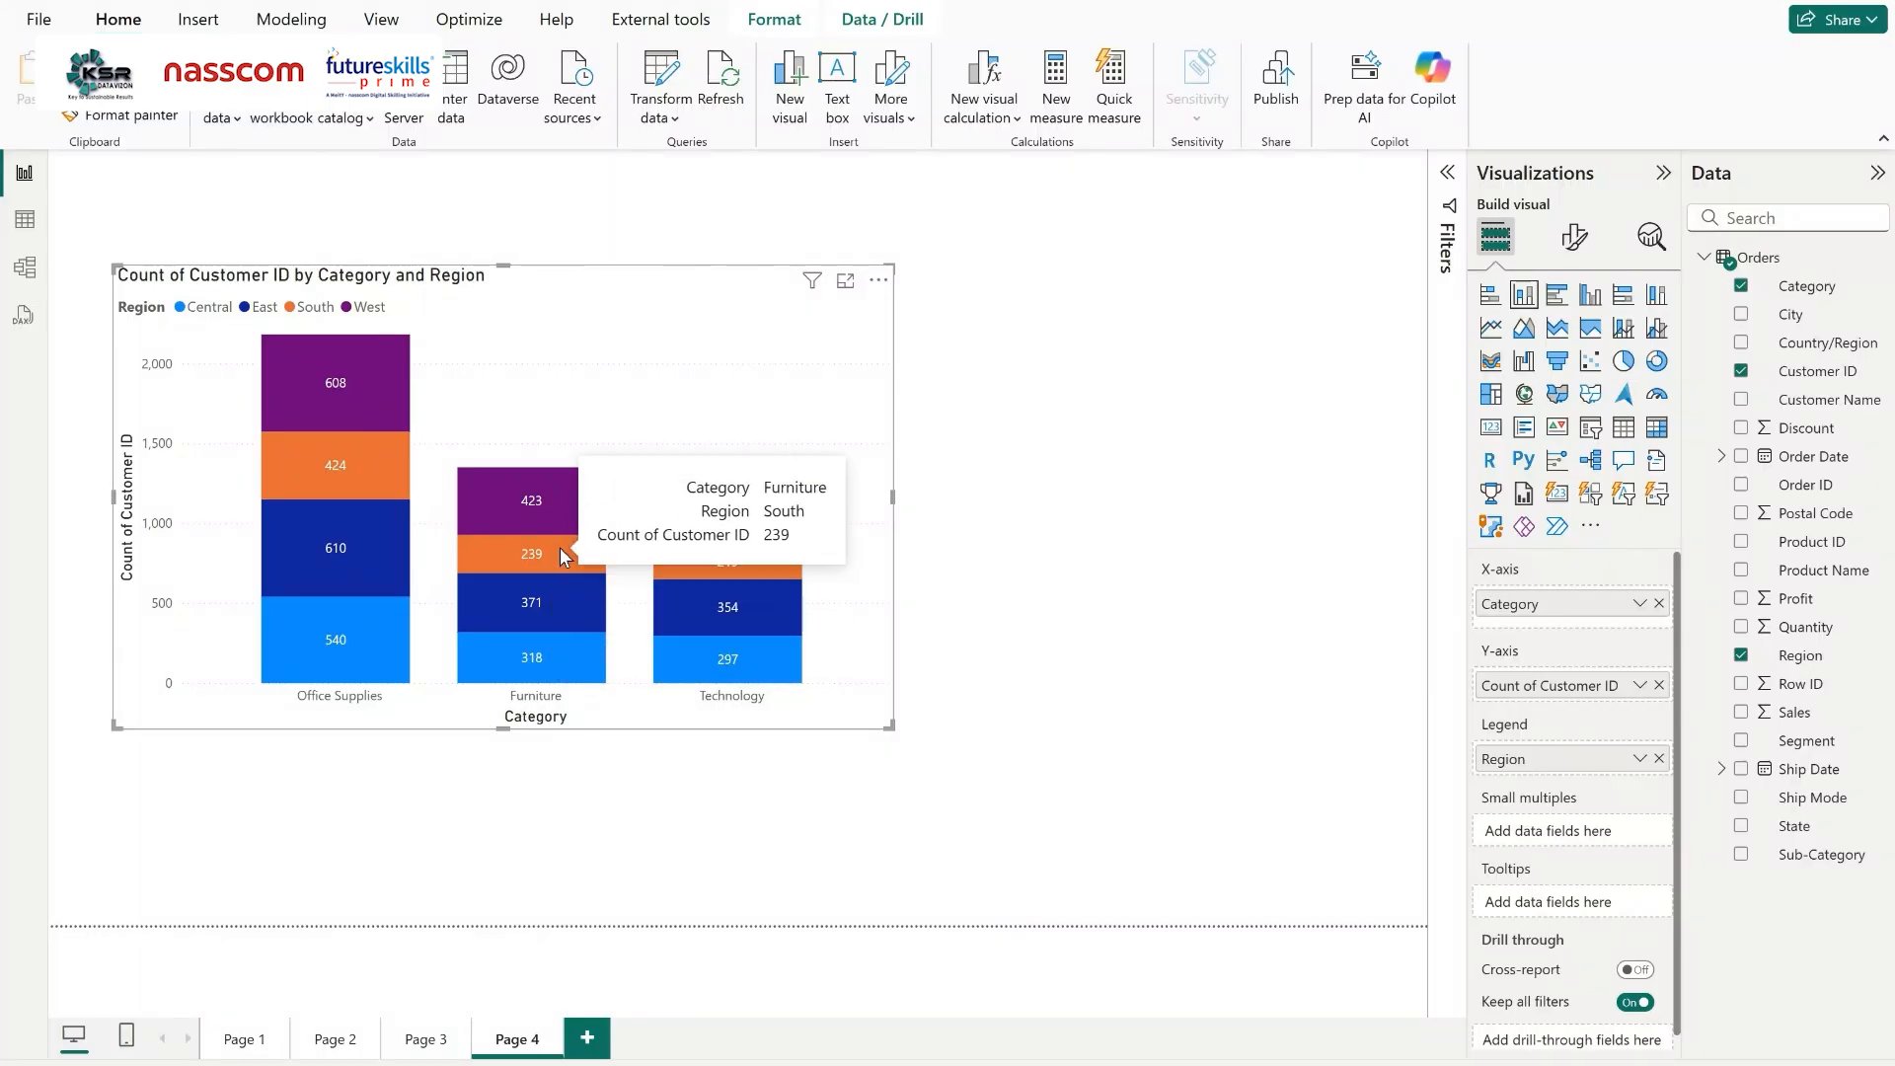
{"action": "mouse_move", "coordinate": [560, 507]}
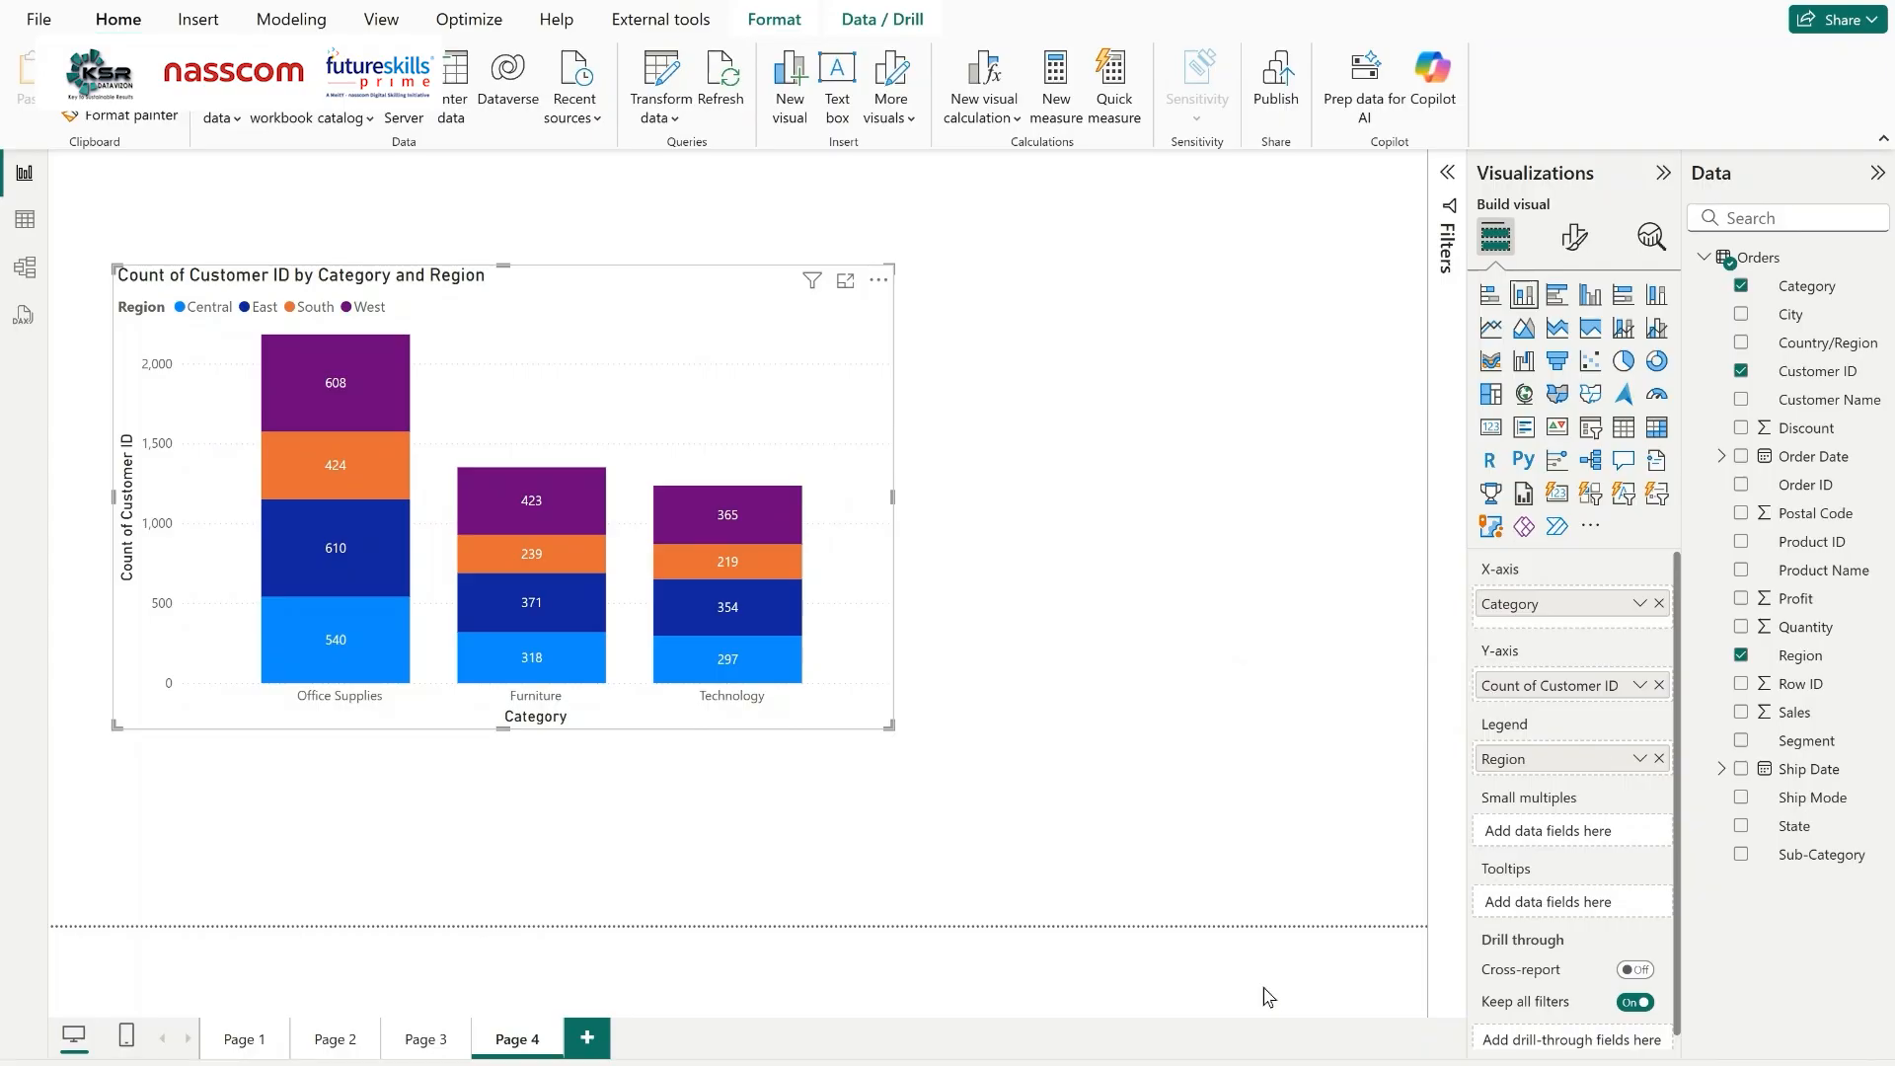
Switch to the whiteboard, add green "(n)" text below the last term of "1C + 1C + 1C", and draw two green ticks beside that line.
{"action": "mouse_move", "coordinate": [1242, 1062]}
{"action": "left_click", "coordinate": [1239, 1016]}
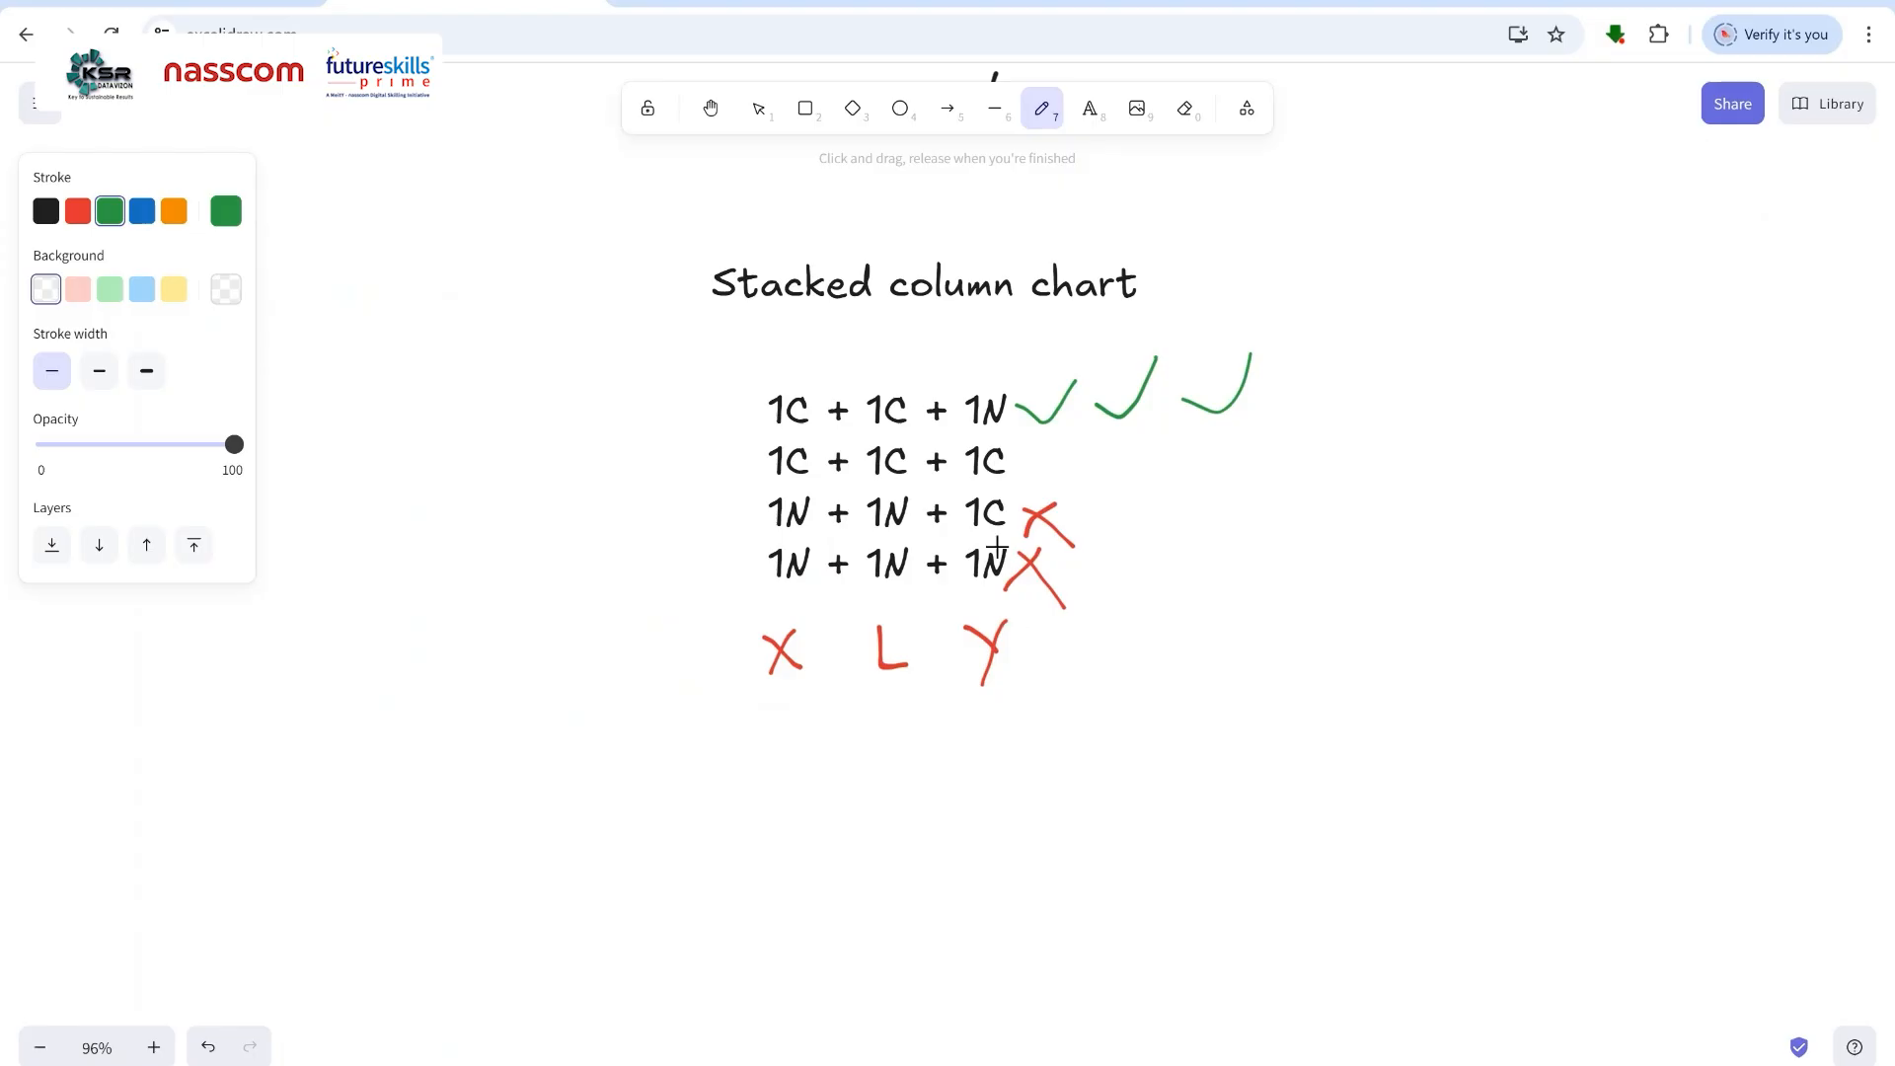
{"action": "left_click", "coordinate": [1090, 108]}
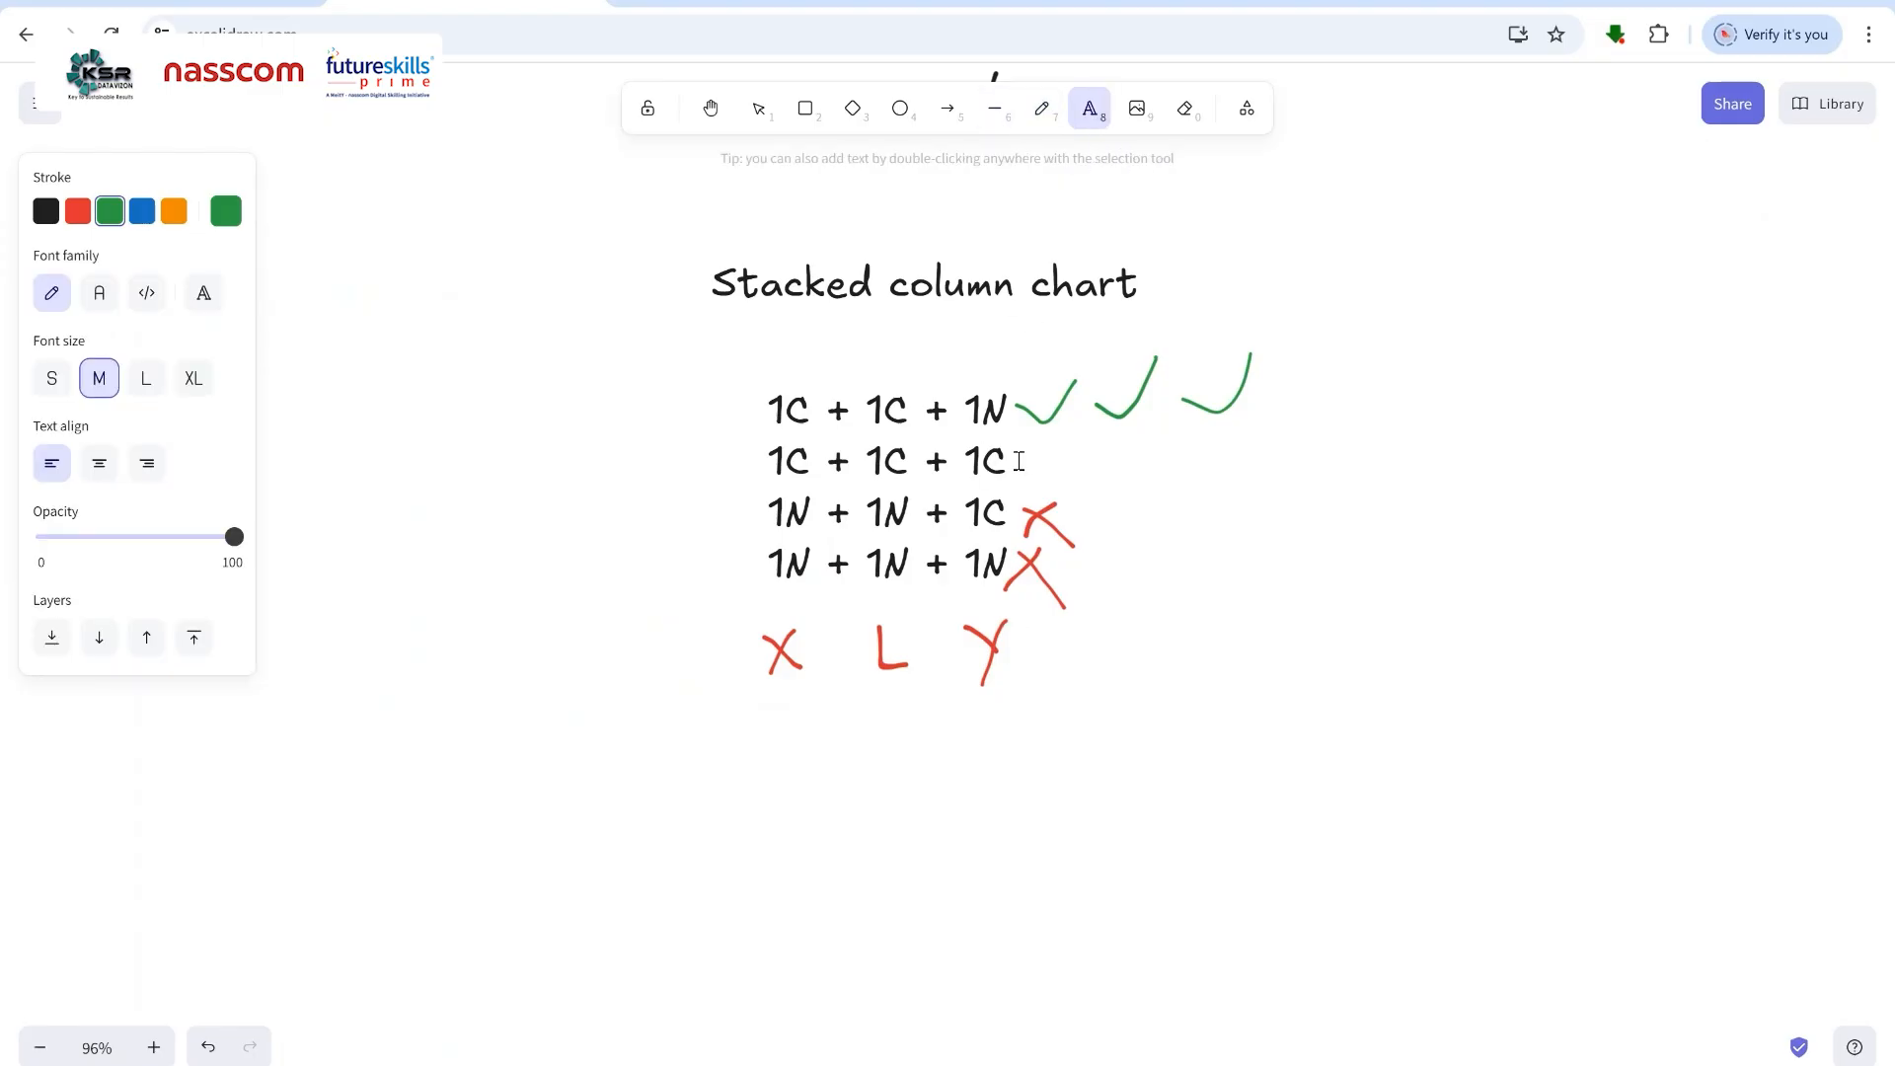
{"action": "left_click", "coordinate": [1024, 464]}
{"action": "left_click", "coordinate": [1020, 477]}
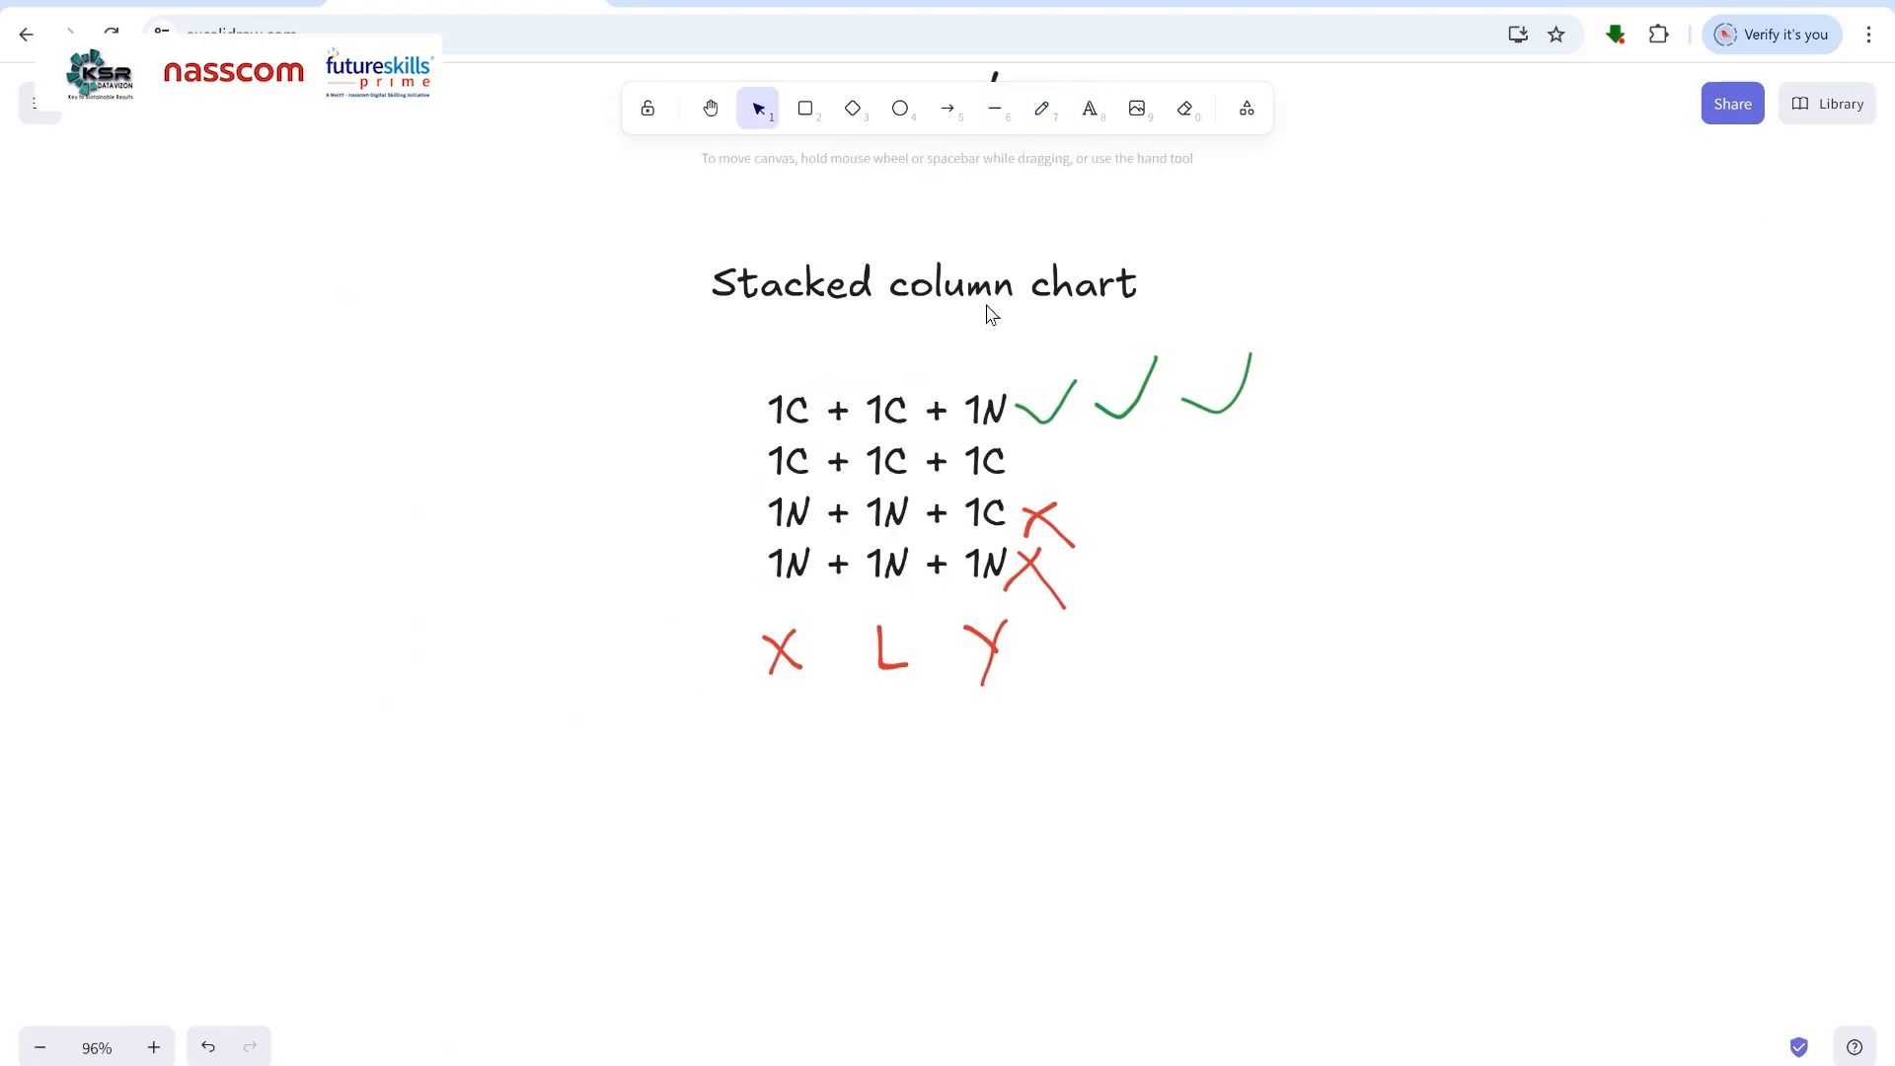
{"action": "left_click", "coordinate": [1084, 116]}
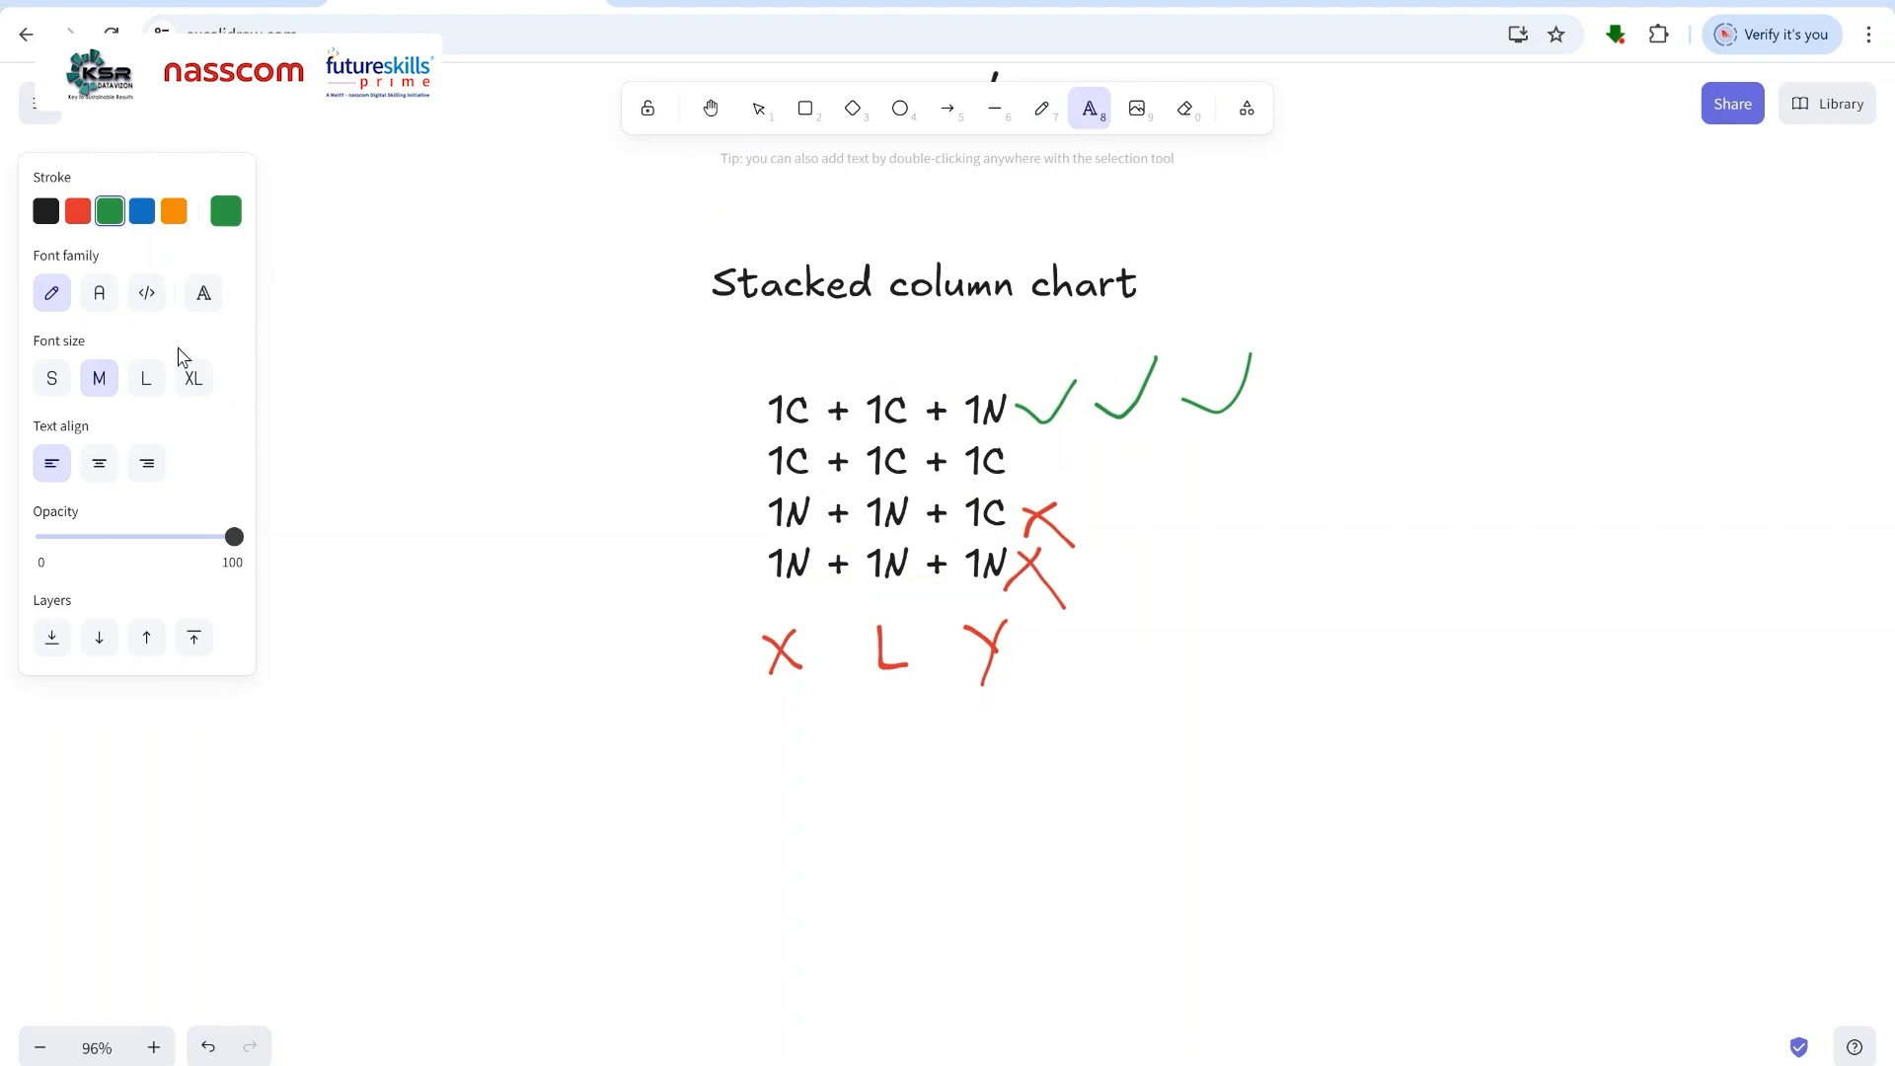
{"action": "key", "text": "Escape"}
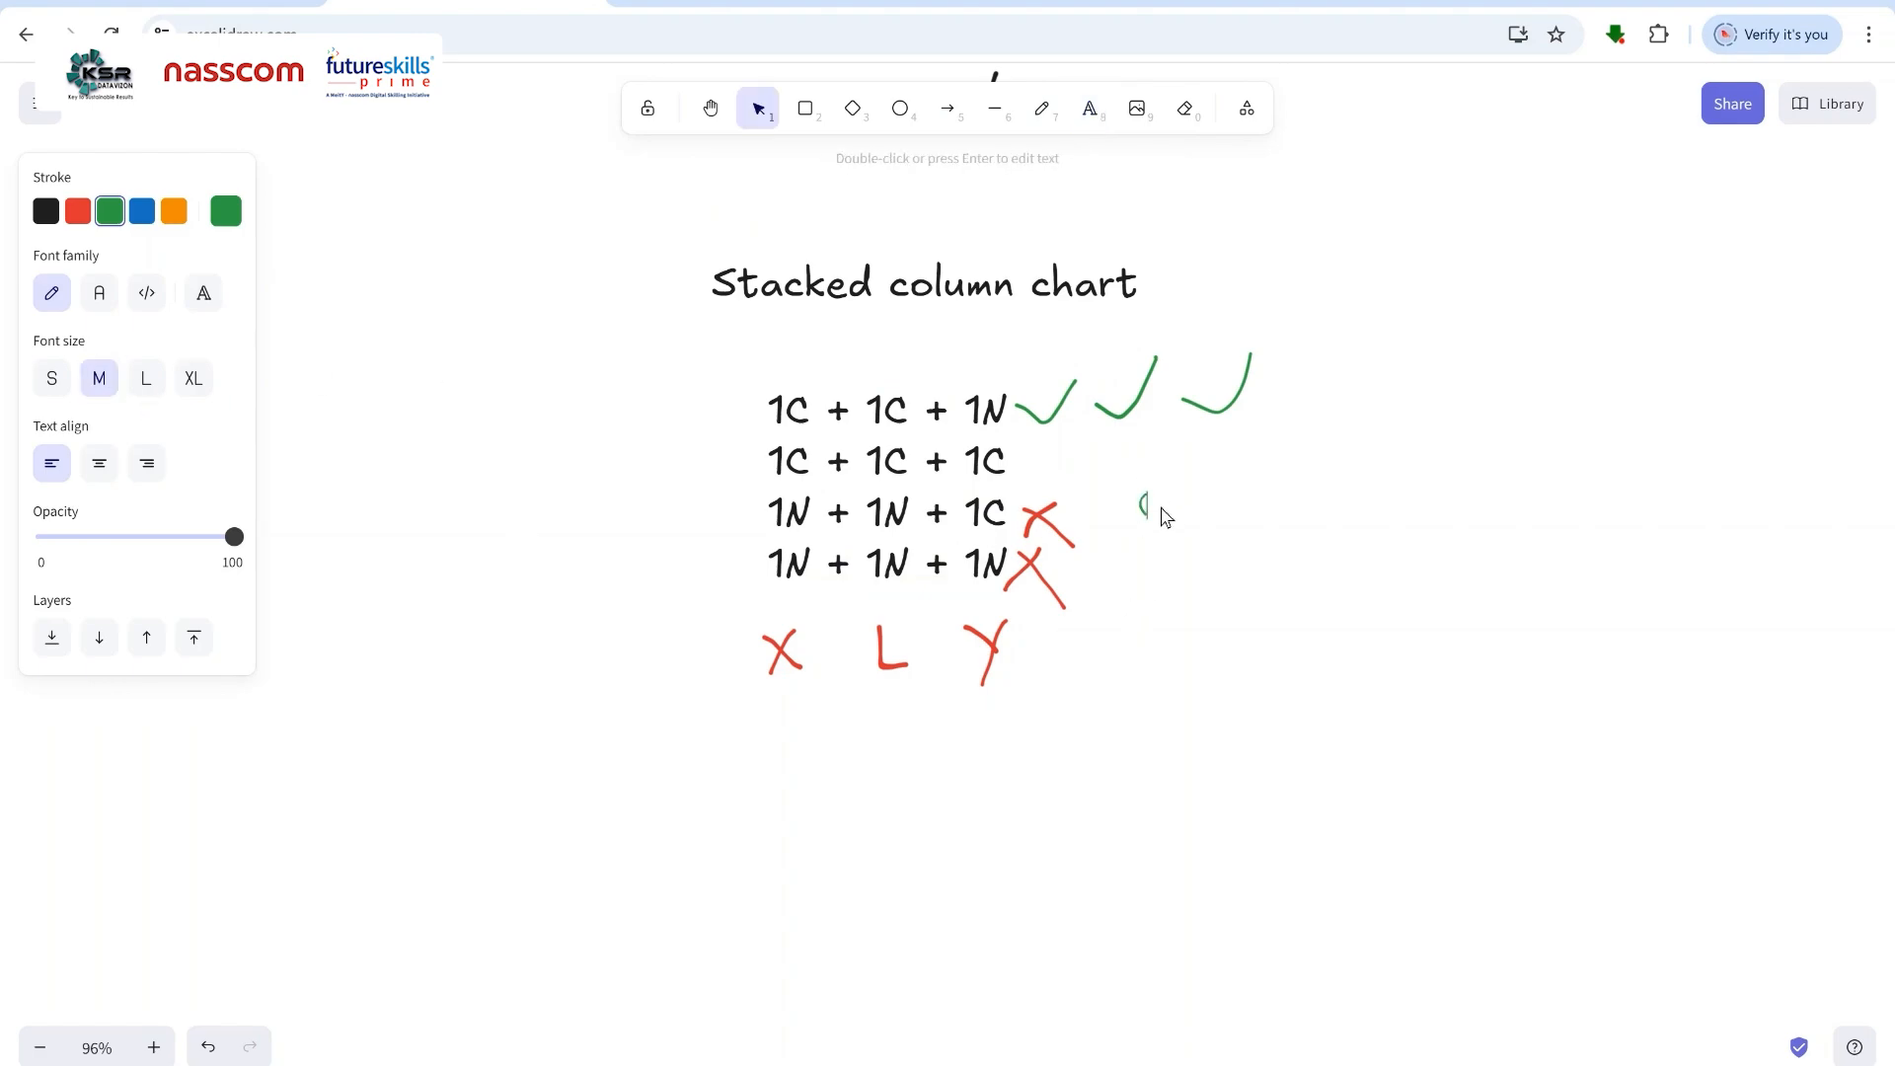
{"action": "type", "text": "n"}
{"action": "key", "text": "Escape"}
{"action": "left_click_drag", "start_coordinate": [1150, 505], "coordinate": [1000, 486]}
{"action": "left_click", "coordinate": [1291, 642]}
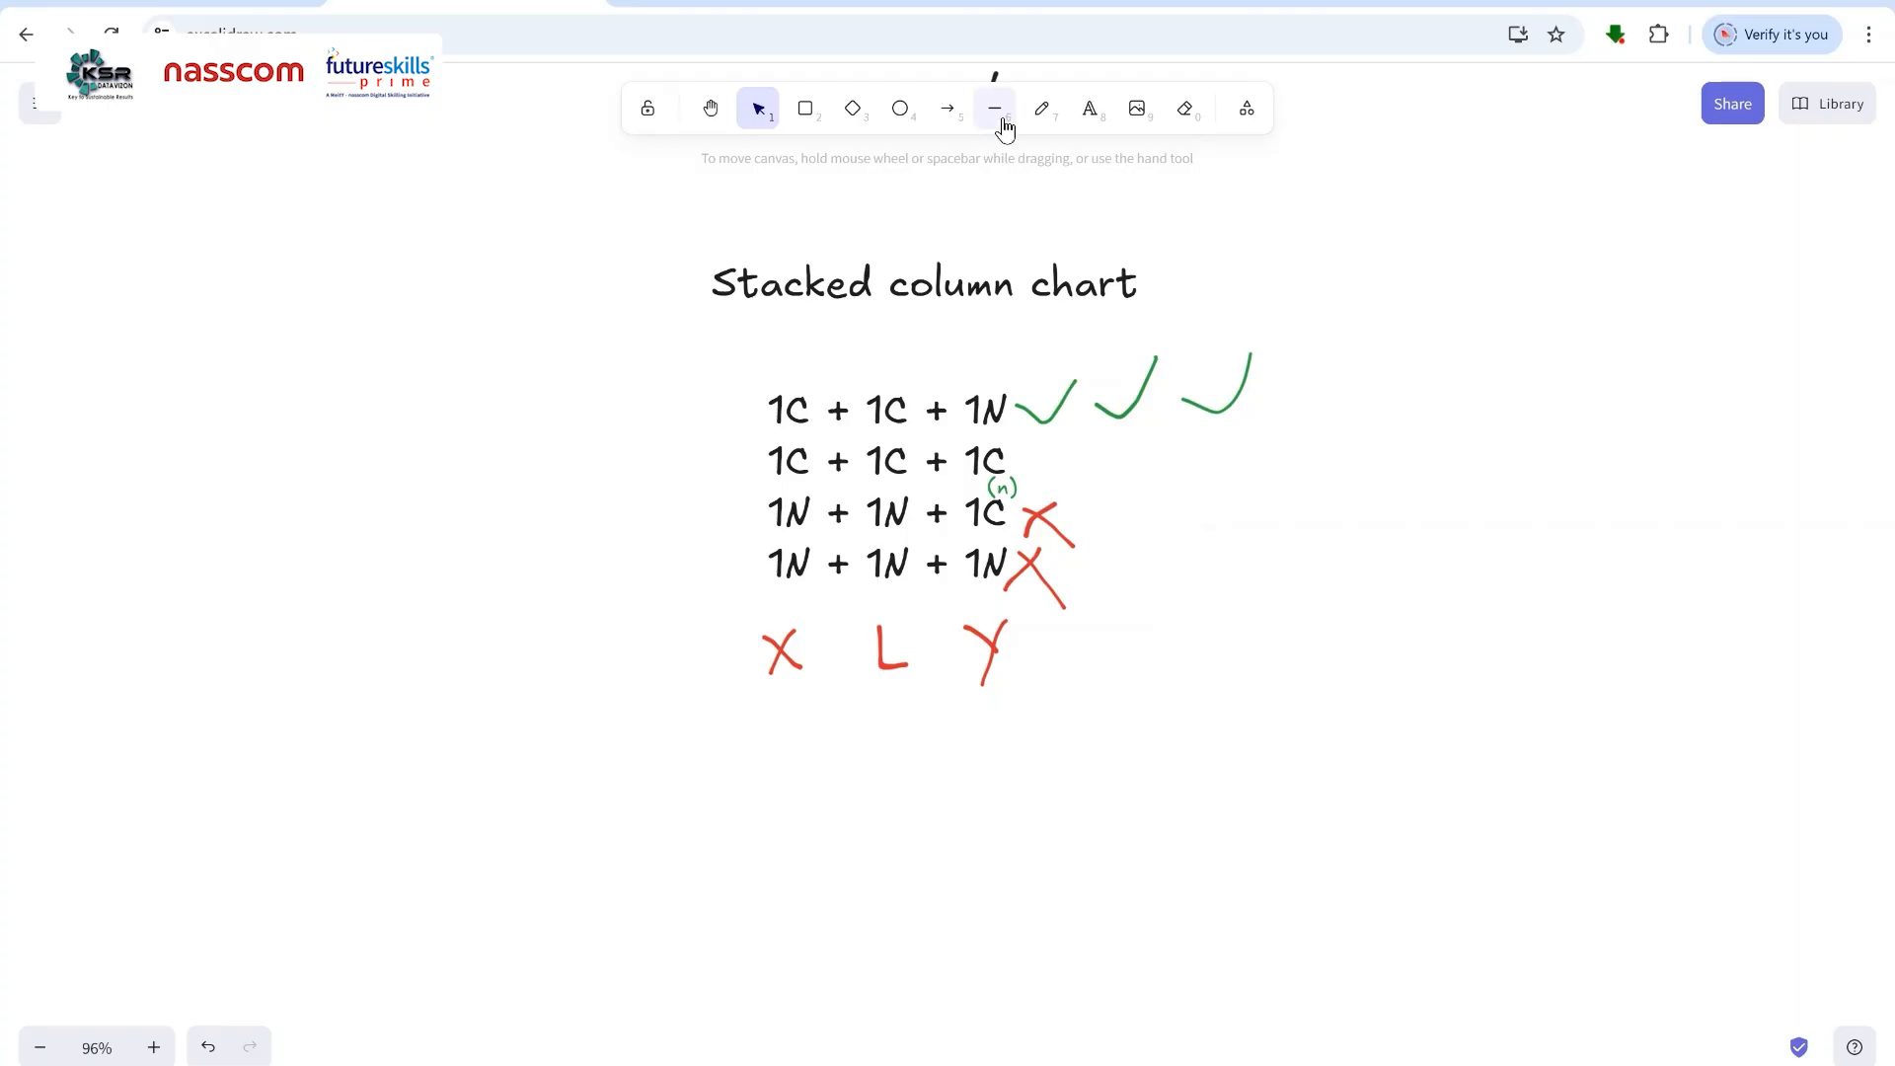
{"action": "left_click", "coordinate": [1042, 109]}
{"action": "left_click_drag", "start_coordinate": [1027, 454], "coordinate": [1142, 416]}
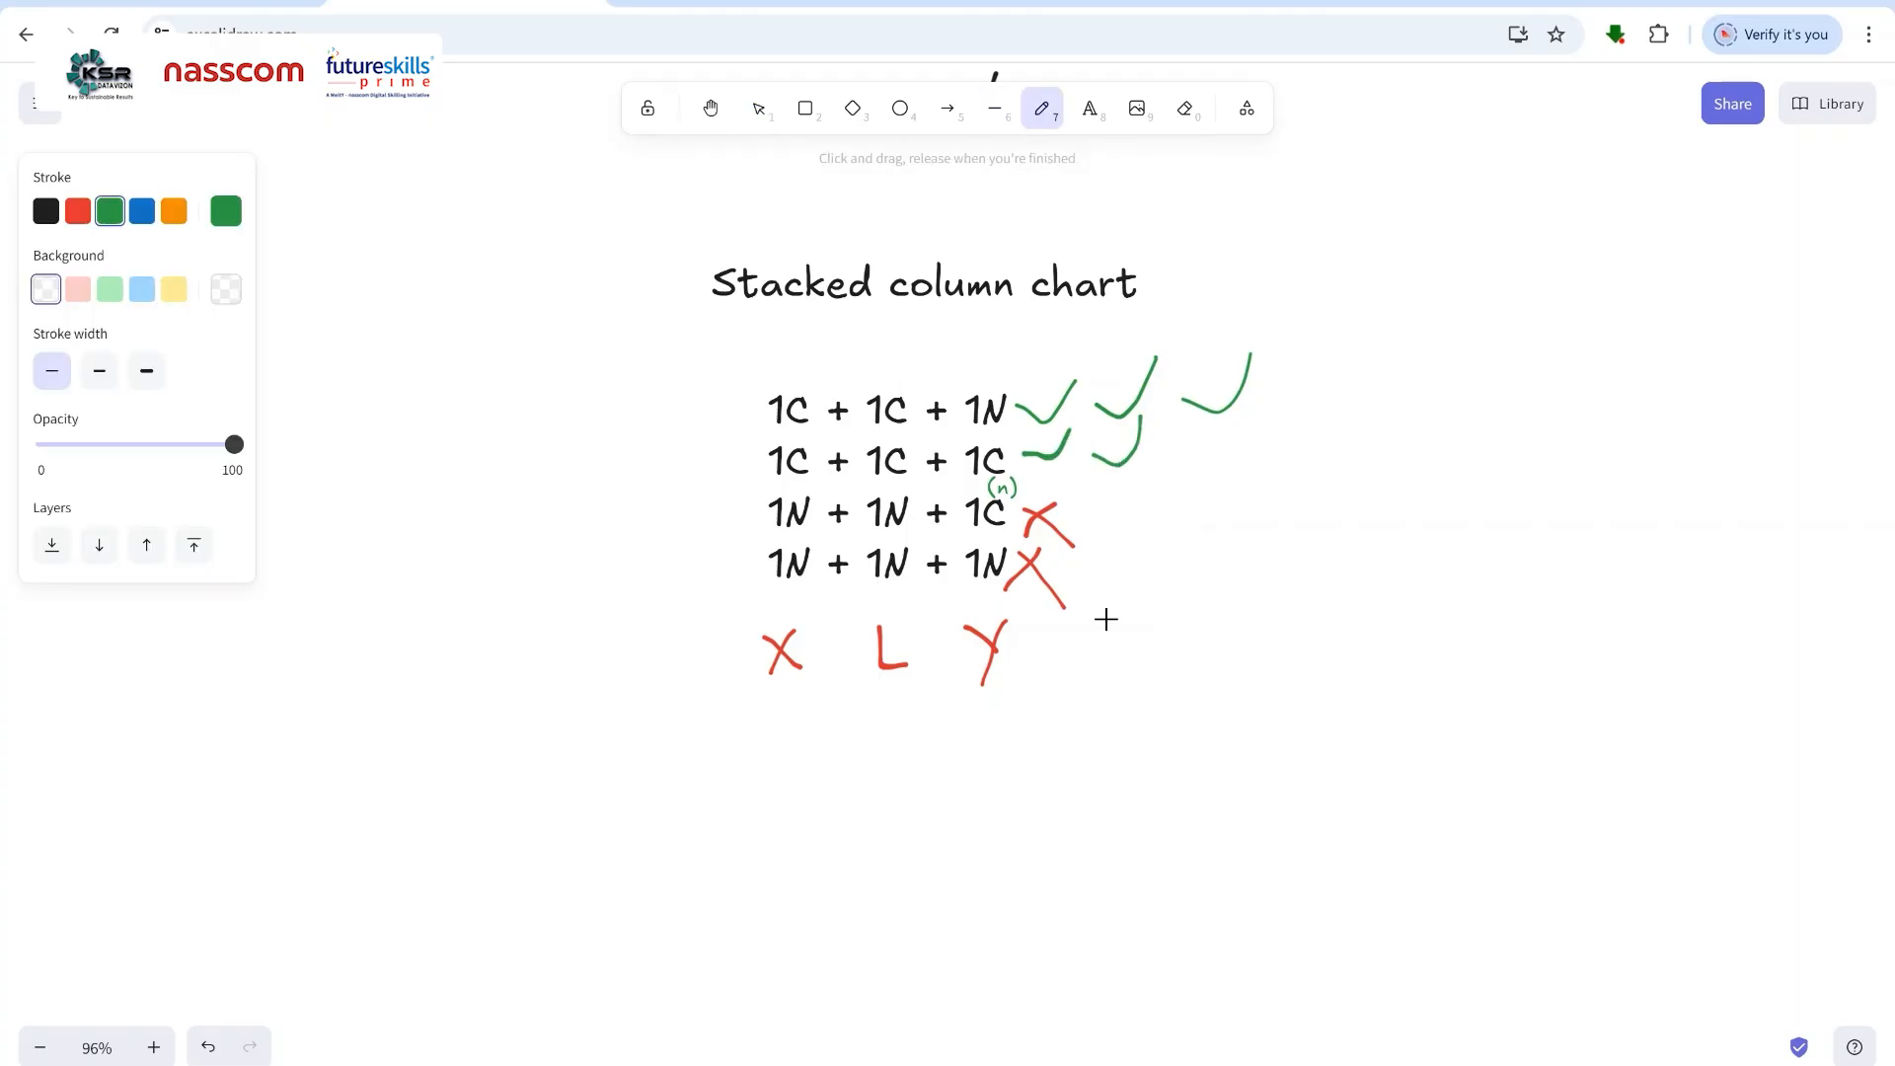
Switch back to Power BI and replace Customer ID with Sales on the Y-axis and Region with City in the legend.
{"action": "left_click", "coordinate": [1234, 1039]}
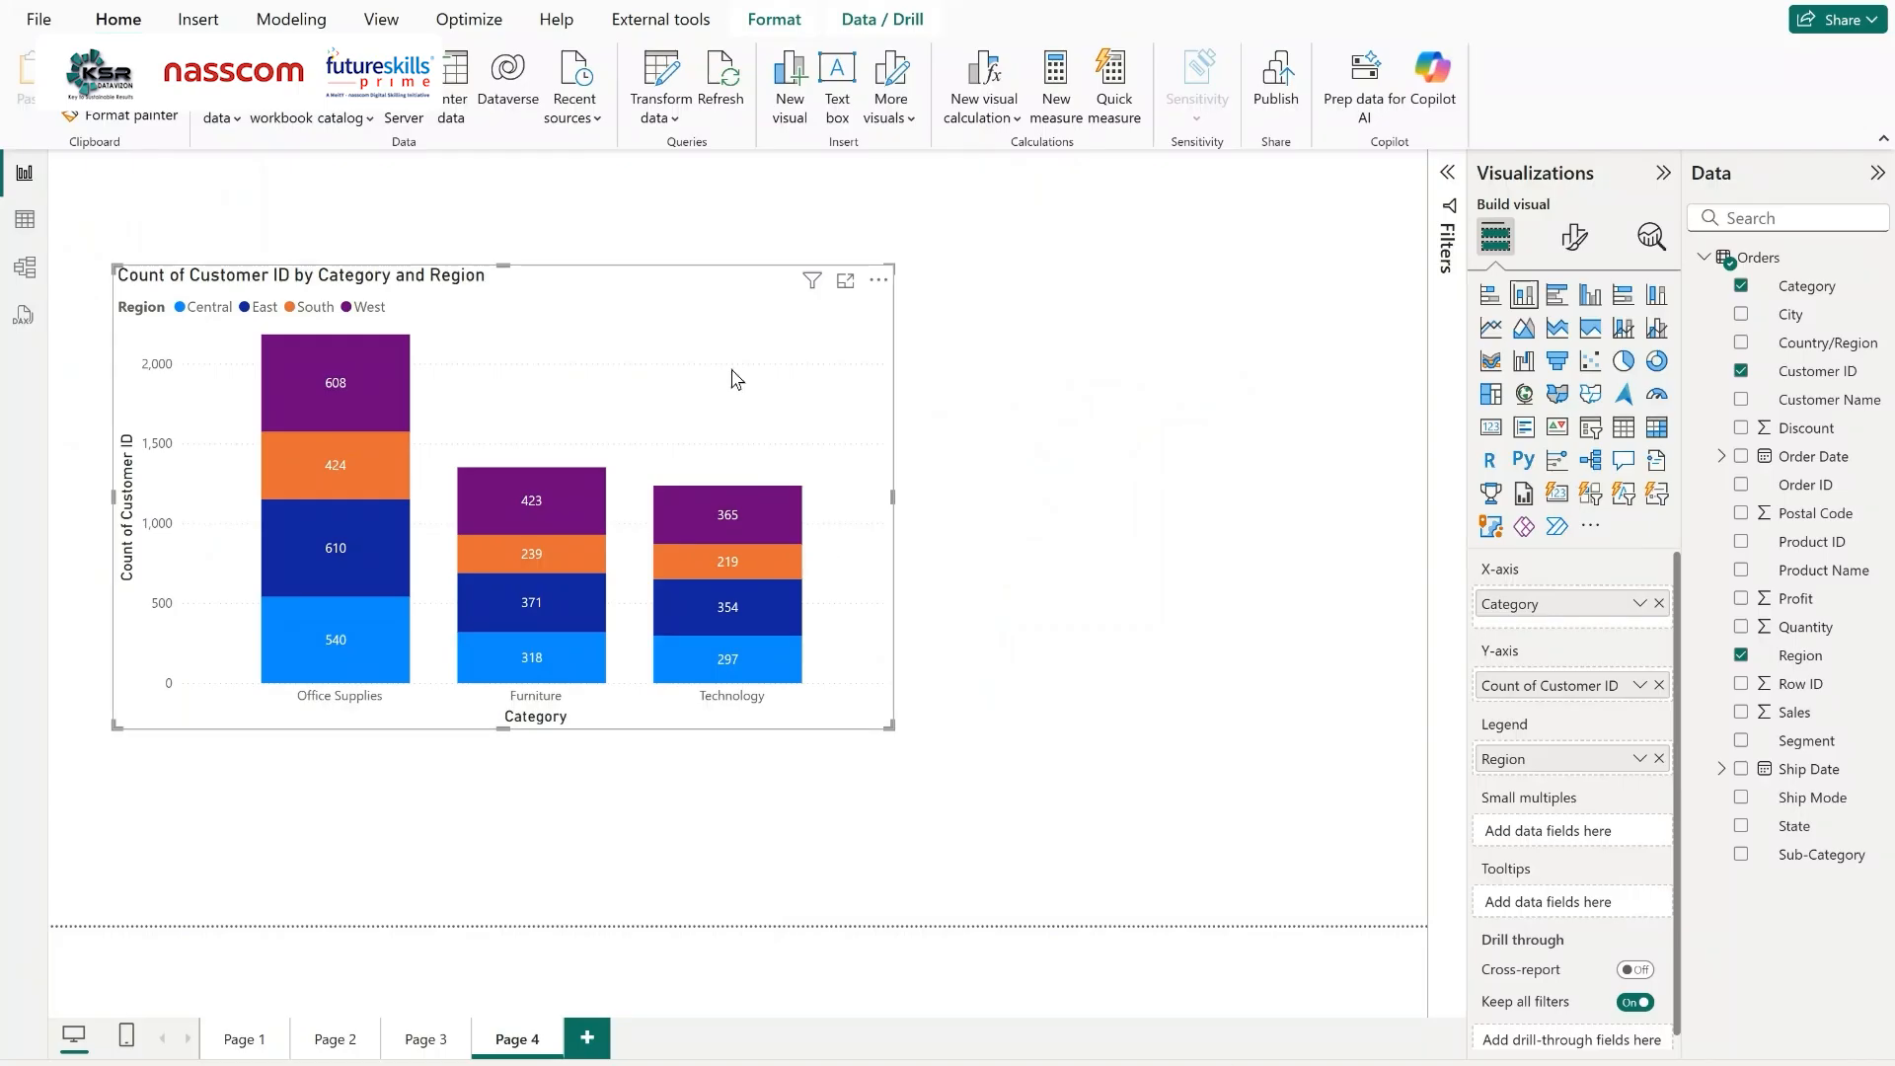
{"action": "left_click", "coordinate": [1660, 685]}
{"action": "left_click_drag", "start_coordinate": [1793, 712], "coordinate": [1605, 694]}
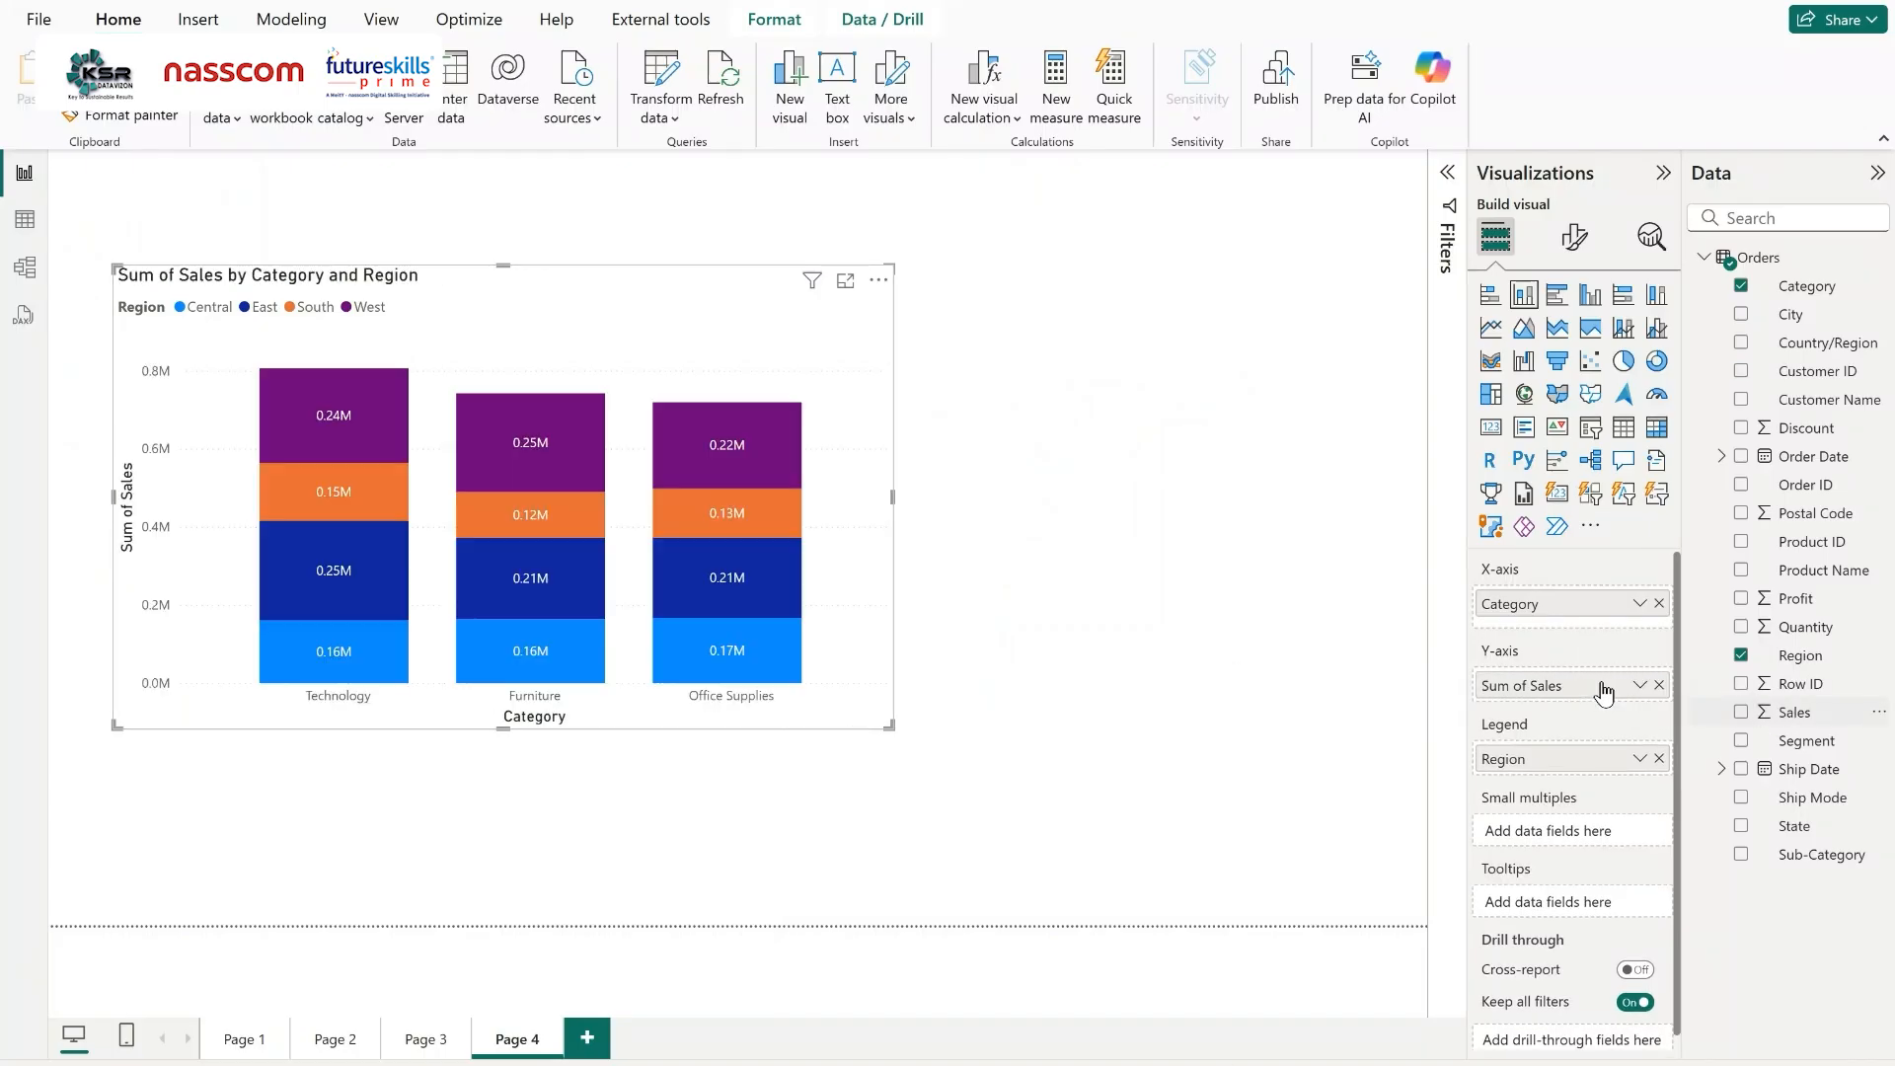
{"action": "left_click", "coordinate": [1659, 759]}
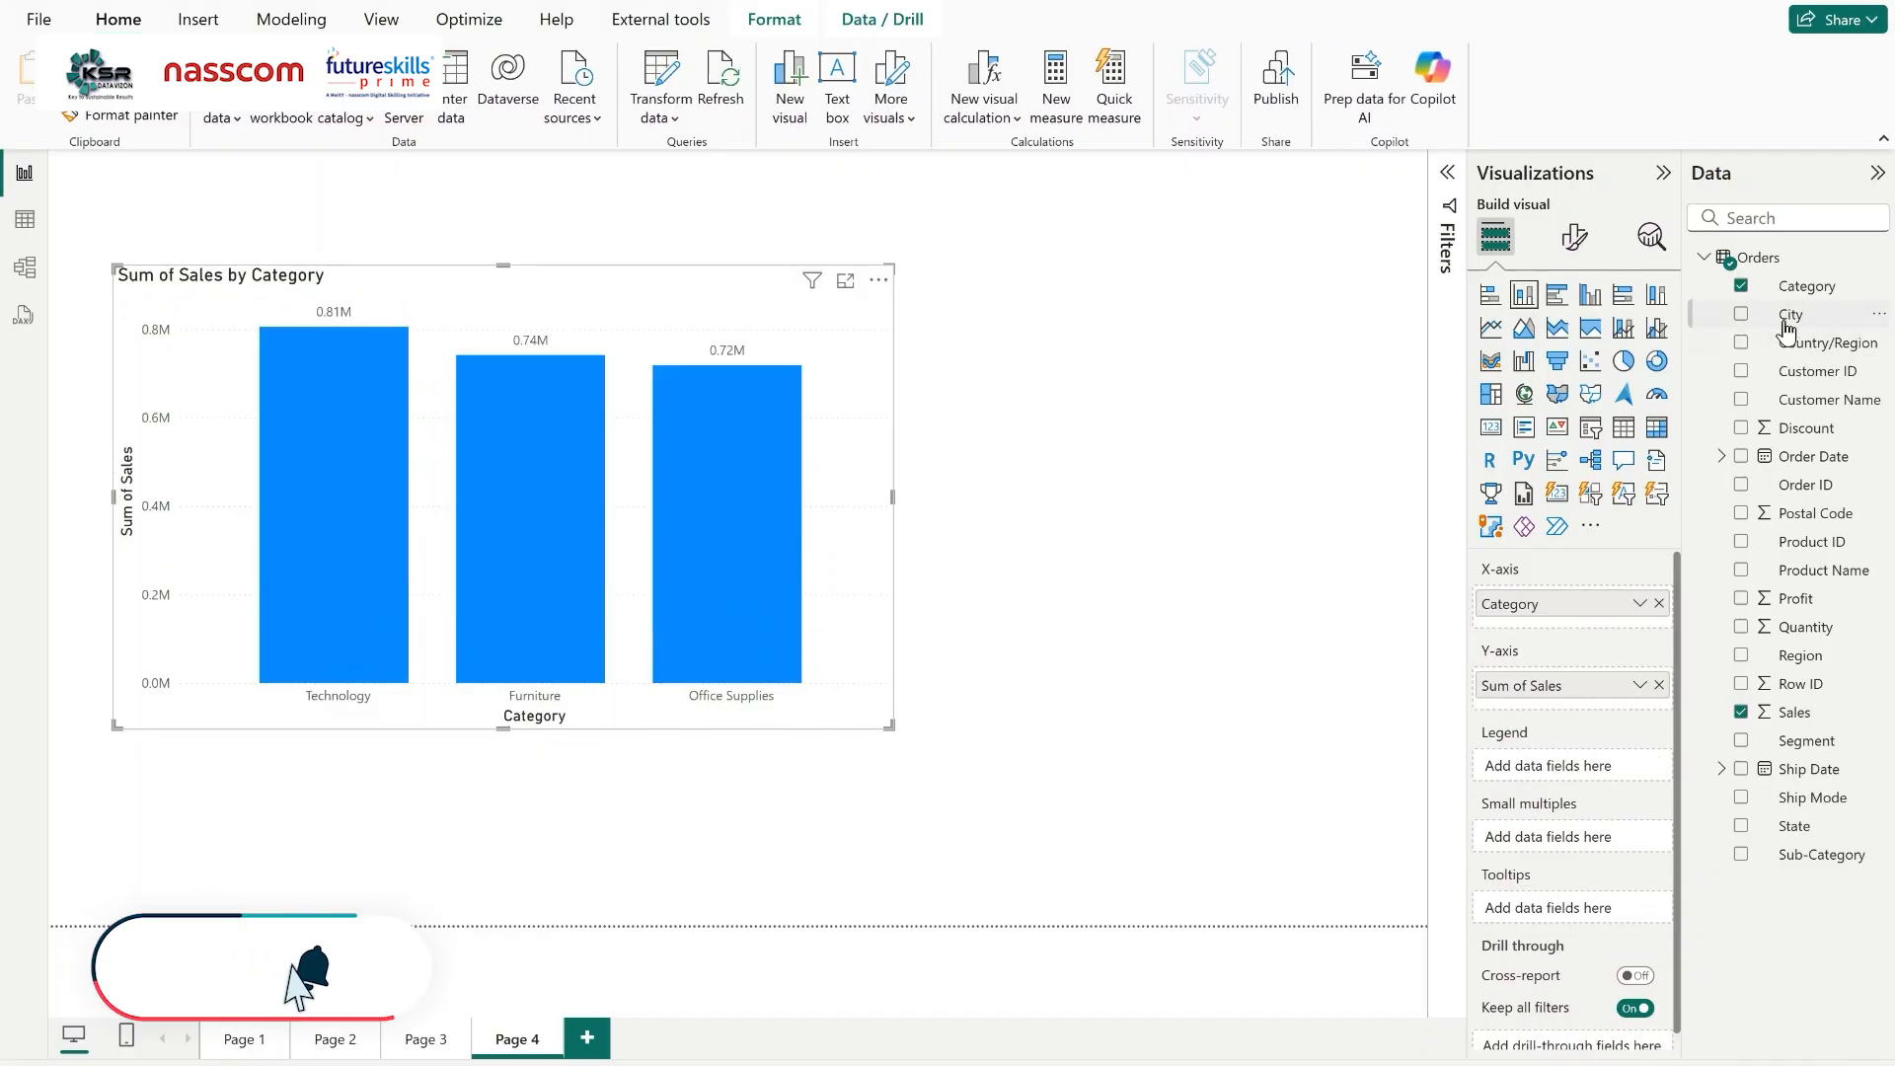
{"action": "left_click_drag", "start_coordinate": [1756, 371], "coordinate": [1585, 765]}
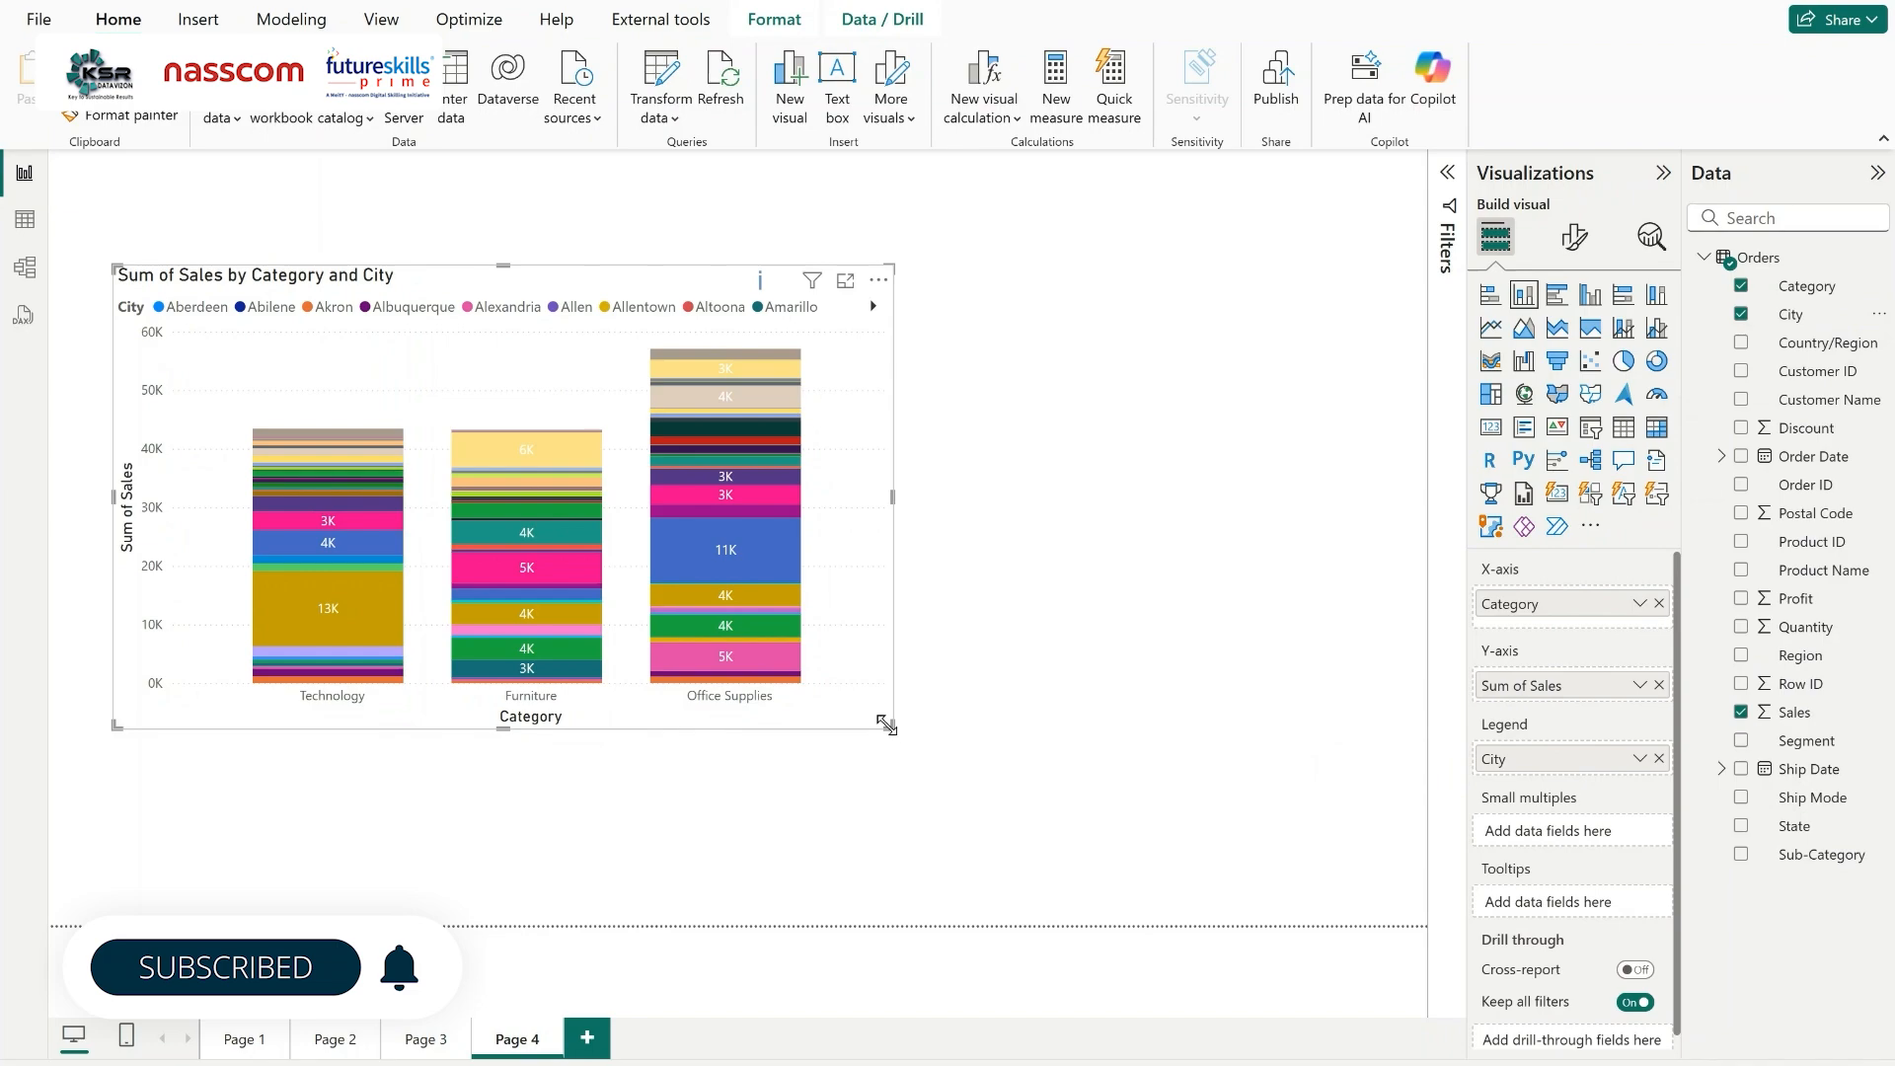
Enlarge the stacked column chart and page forward through its City legend entries.
{"action": "left_click_drag", "start_coordinate": [887, 725], "coordinate": [894, 732]}
{"action": "left_click_drag", "start_coordinate": [1006, 779], "coordinate": [1006, 777]}
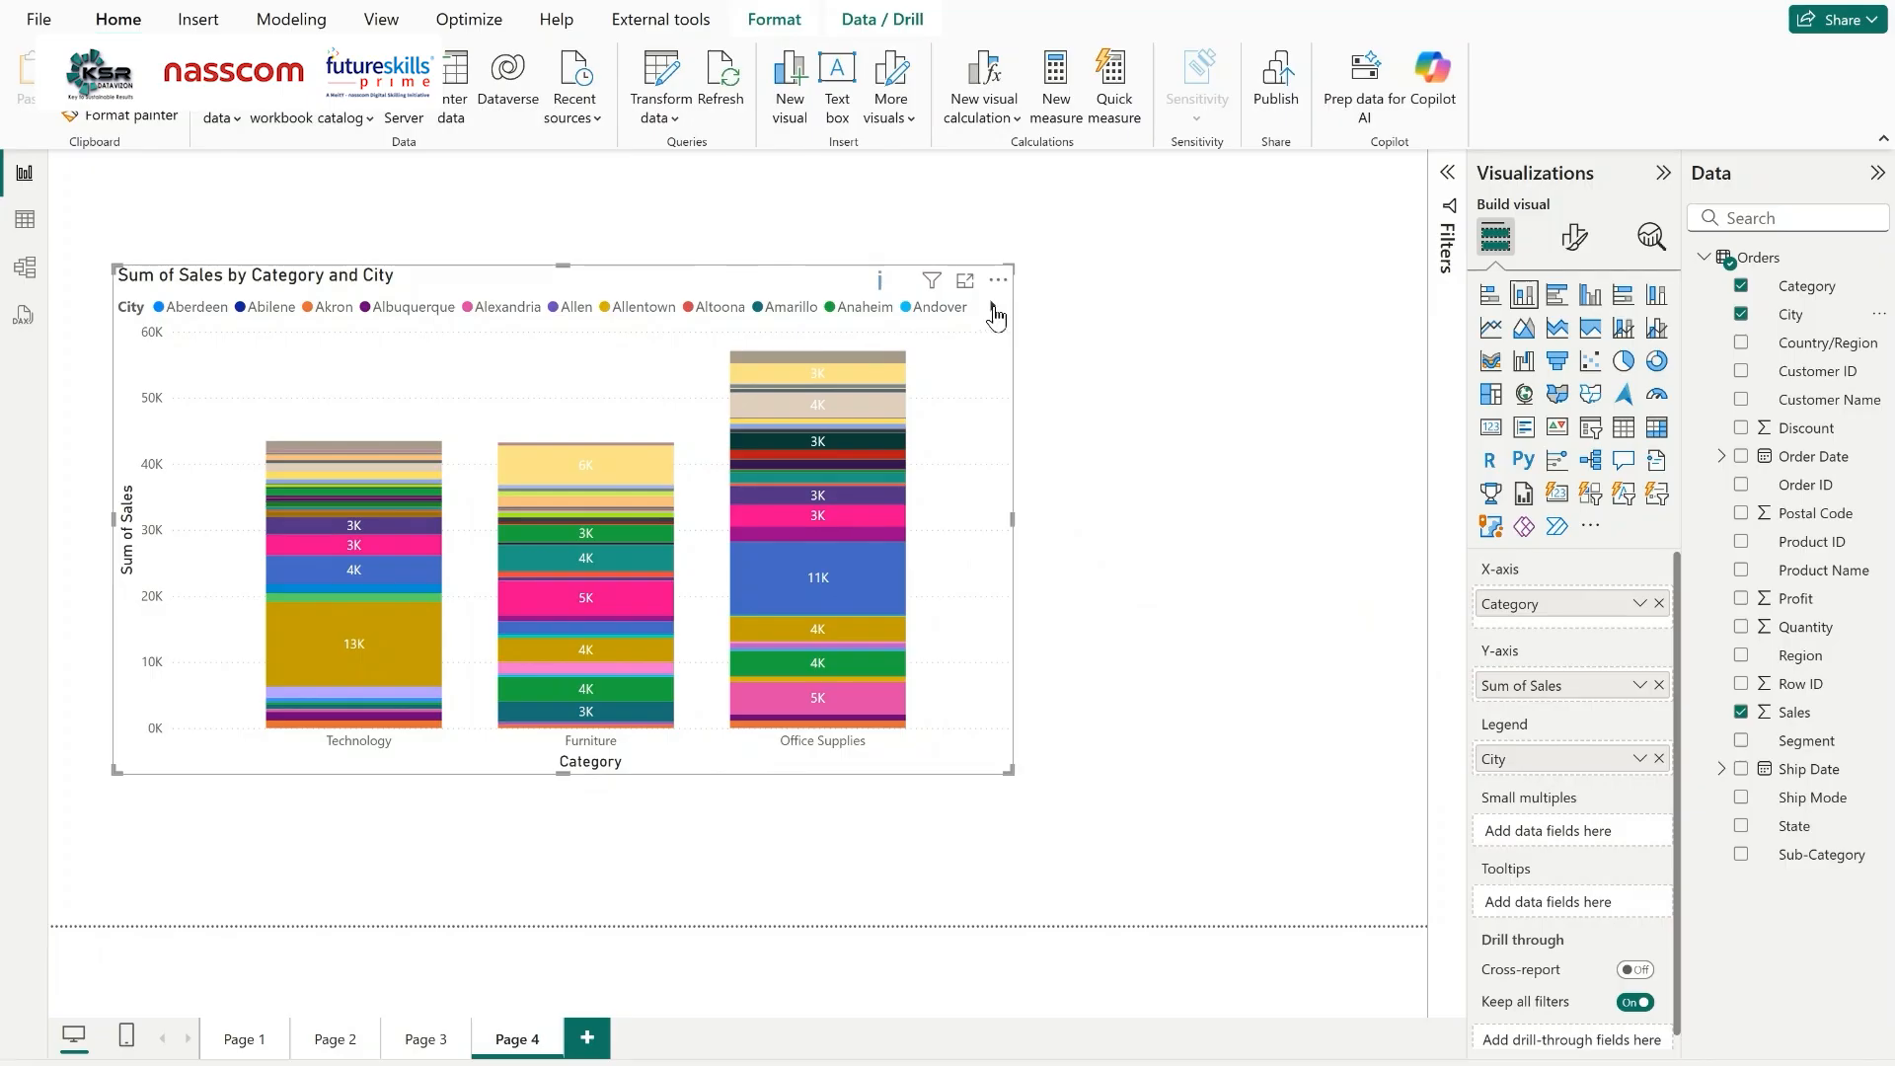
{"action": "left_click", "coordinate": [993, 307]}
{"action": "left_click", "coordinate": [993, 307]}
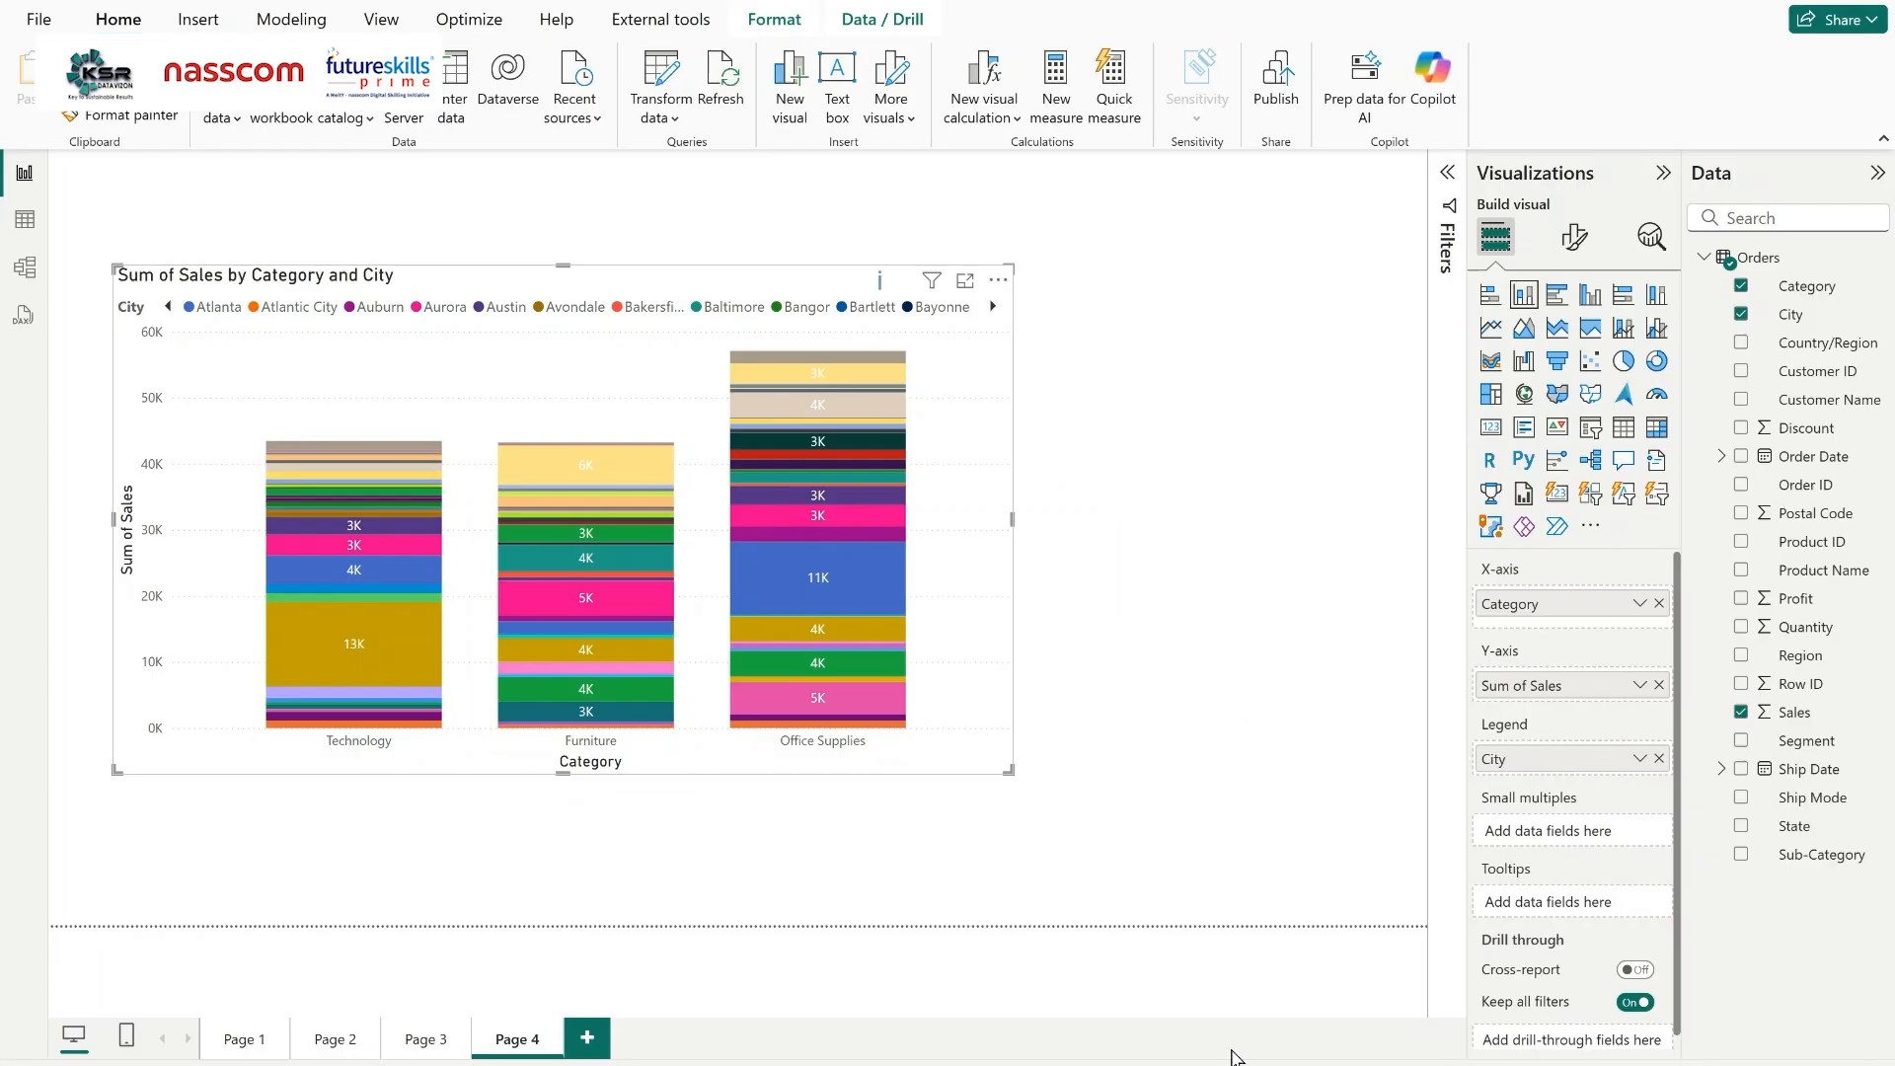
Switch to the whiteboard and add the green note "UP TO 4 OR 5 VALUES IN THE LEGEND COLUNS" beside the "1C + 1C + 1N" line.
{"action": "key", "text": "alt+Tab"}
{"action": "left_click", "coordinate": [1087, 111]}
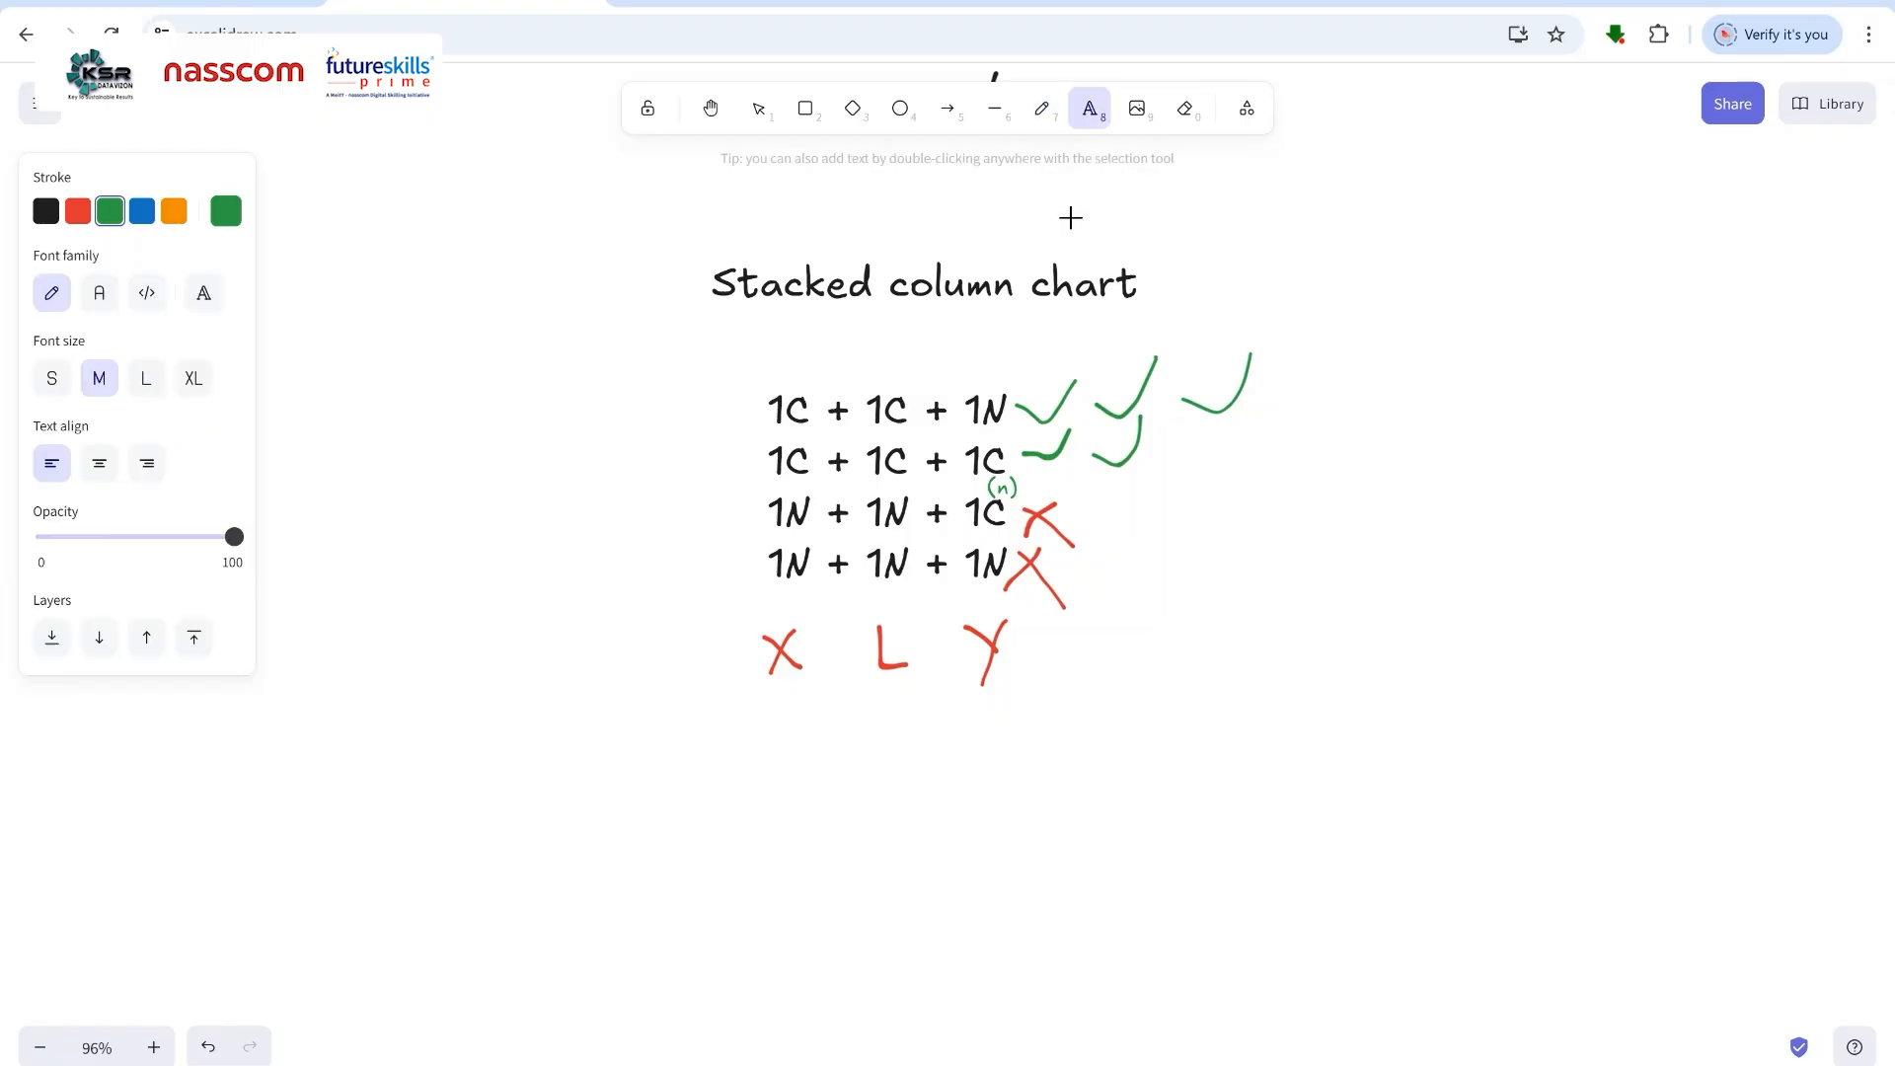
{"action": "type", "text": "1"}
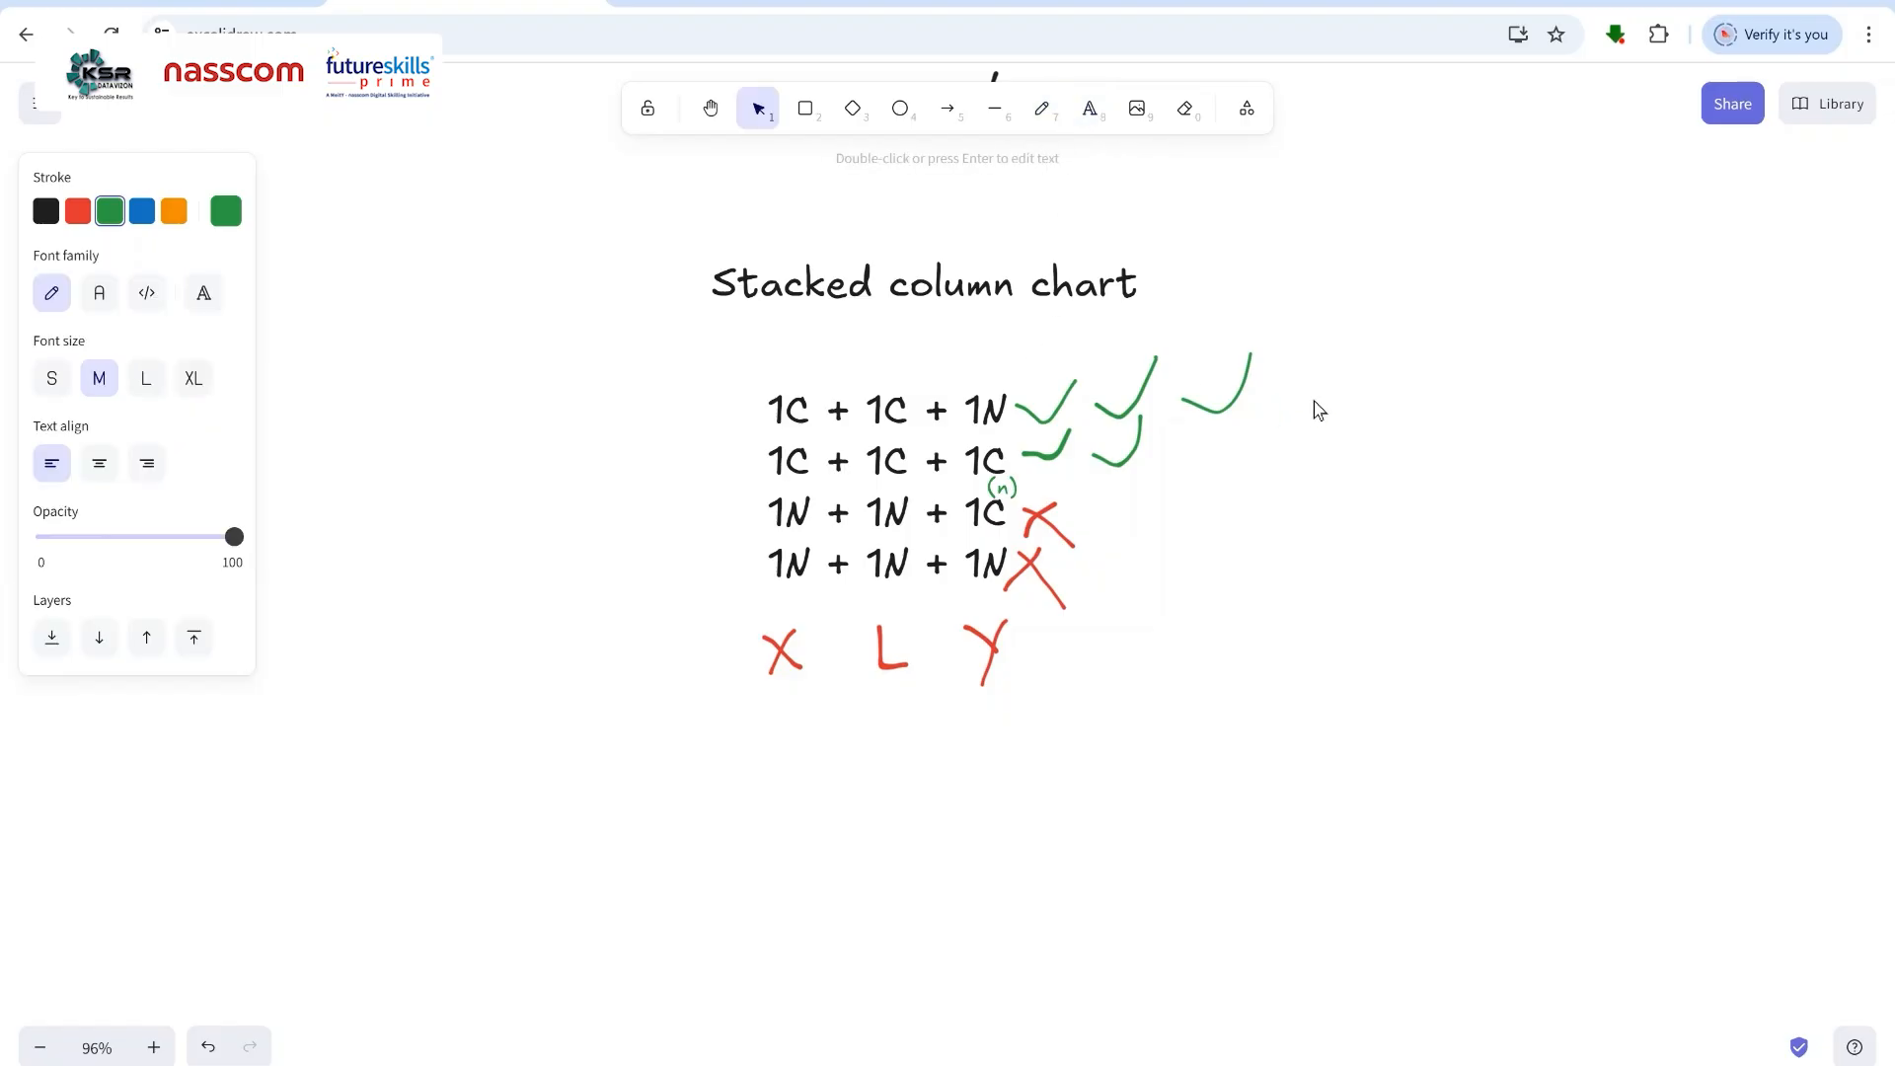
{"action": "type", "text": "UPTO"}
{"action": "type", "text": " 4 0"}
{"action": "type", "text": "R 5 VALUES"}
{"action": "type", "text": " IN TH"}
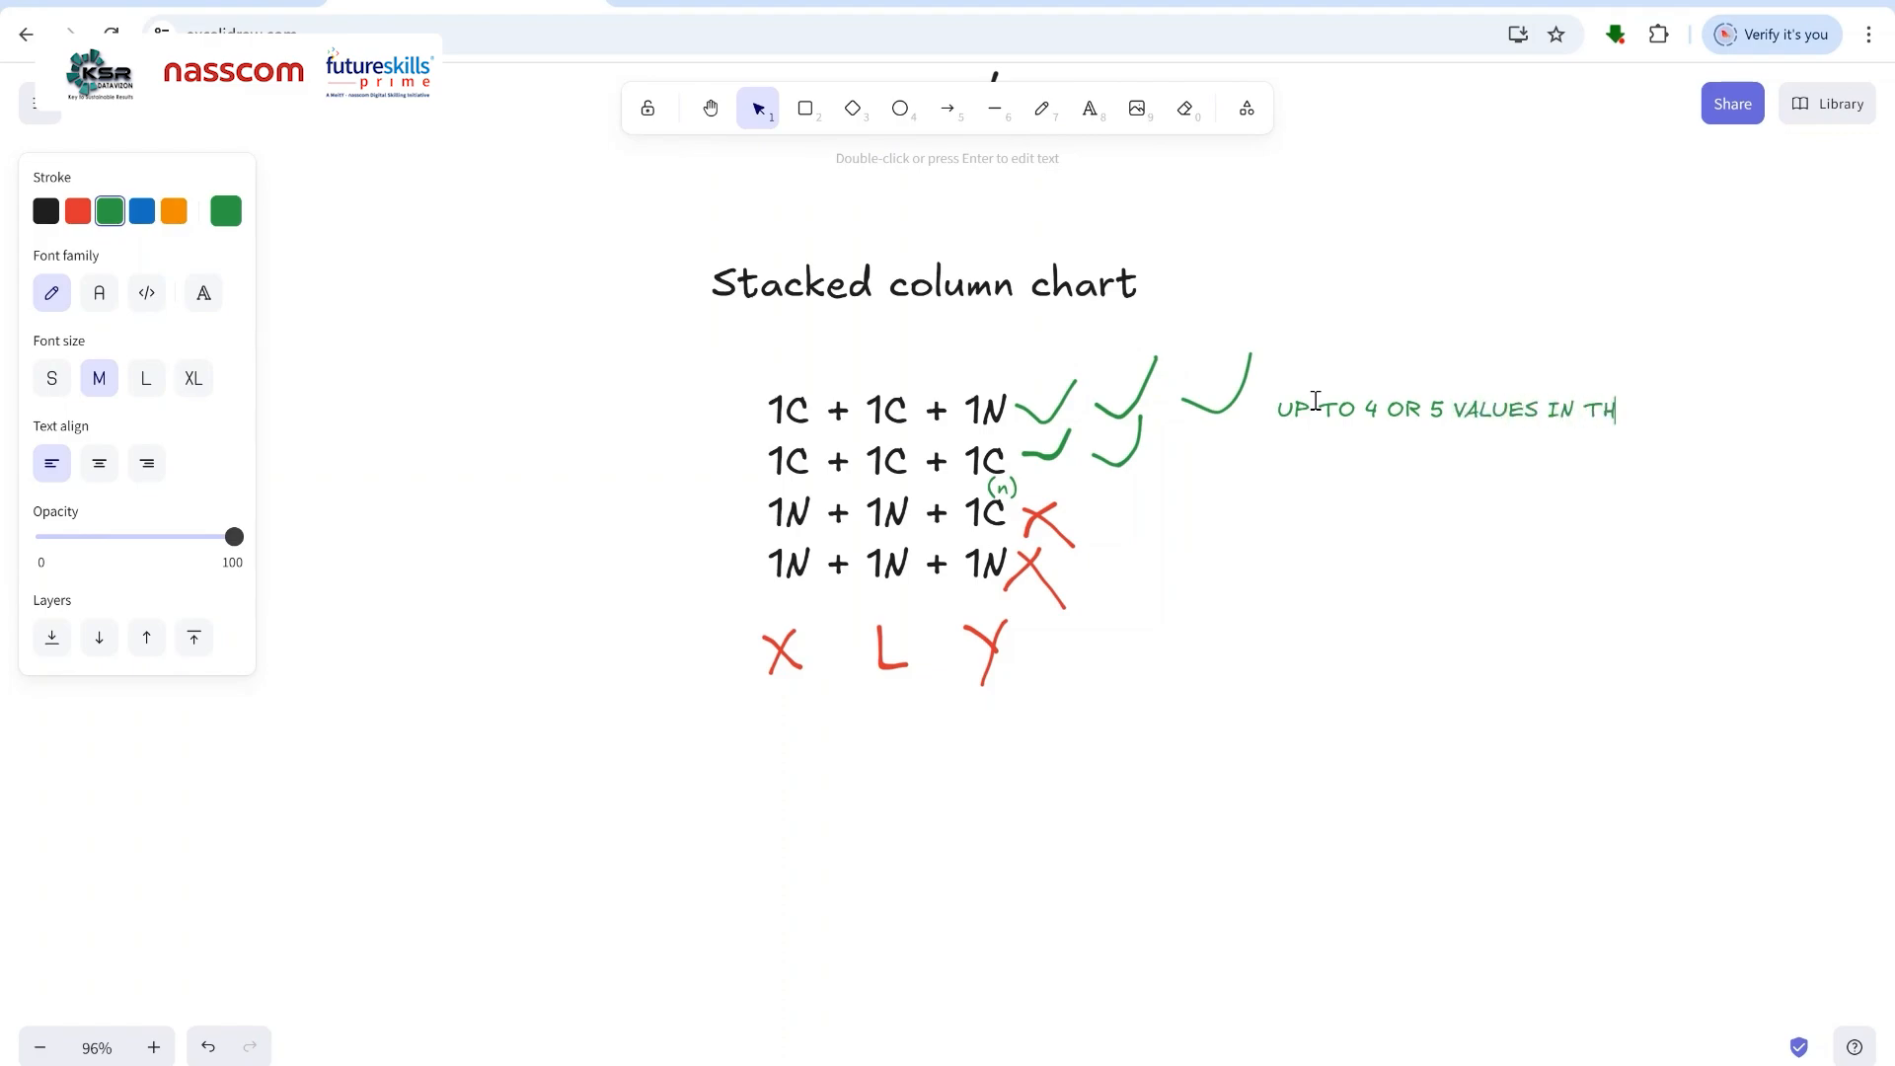
{"action": "type", "text": "E LEGEND COLUNS"}
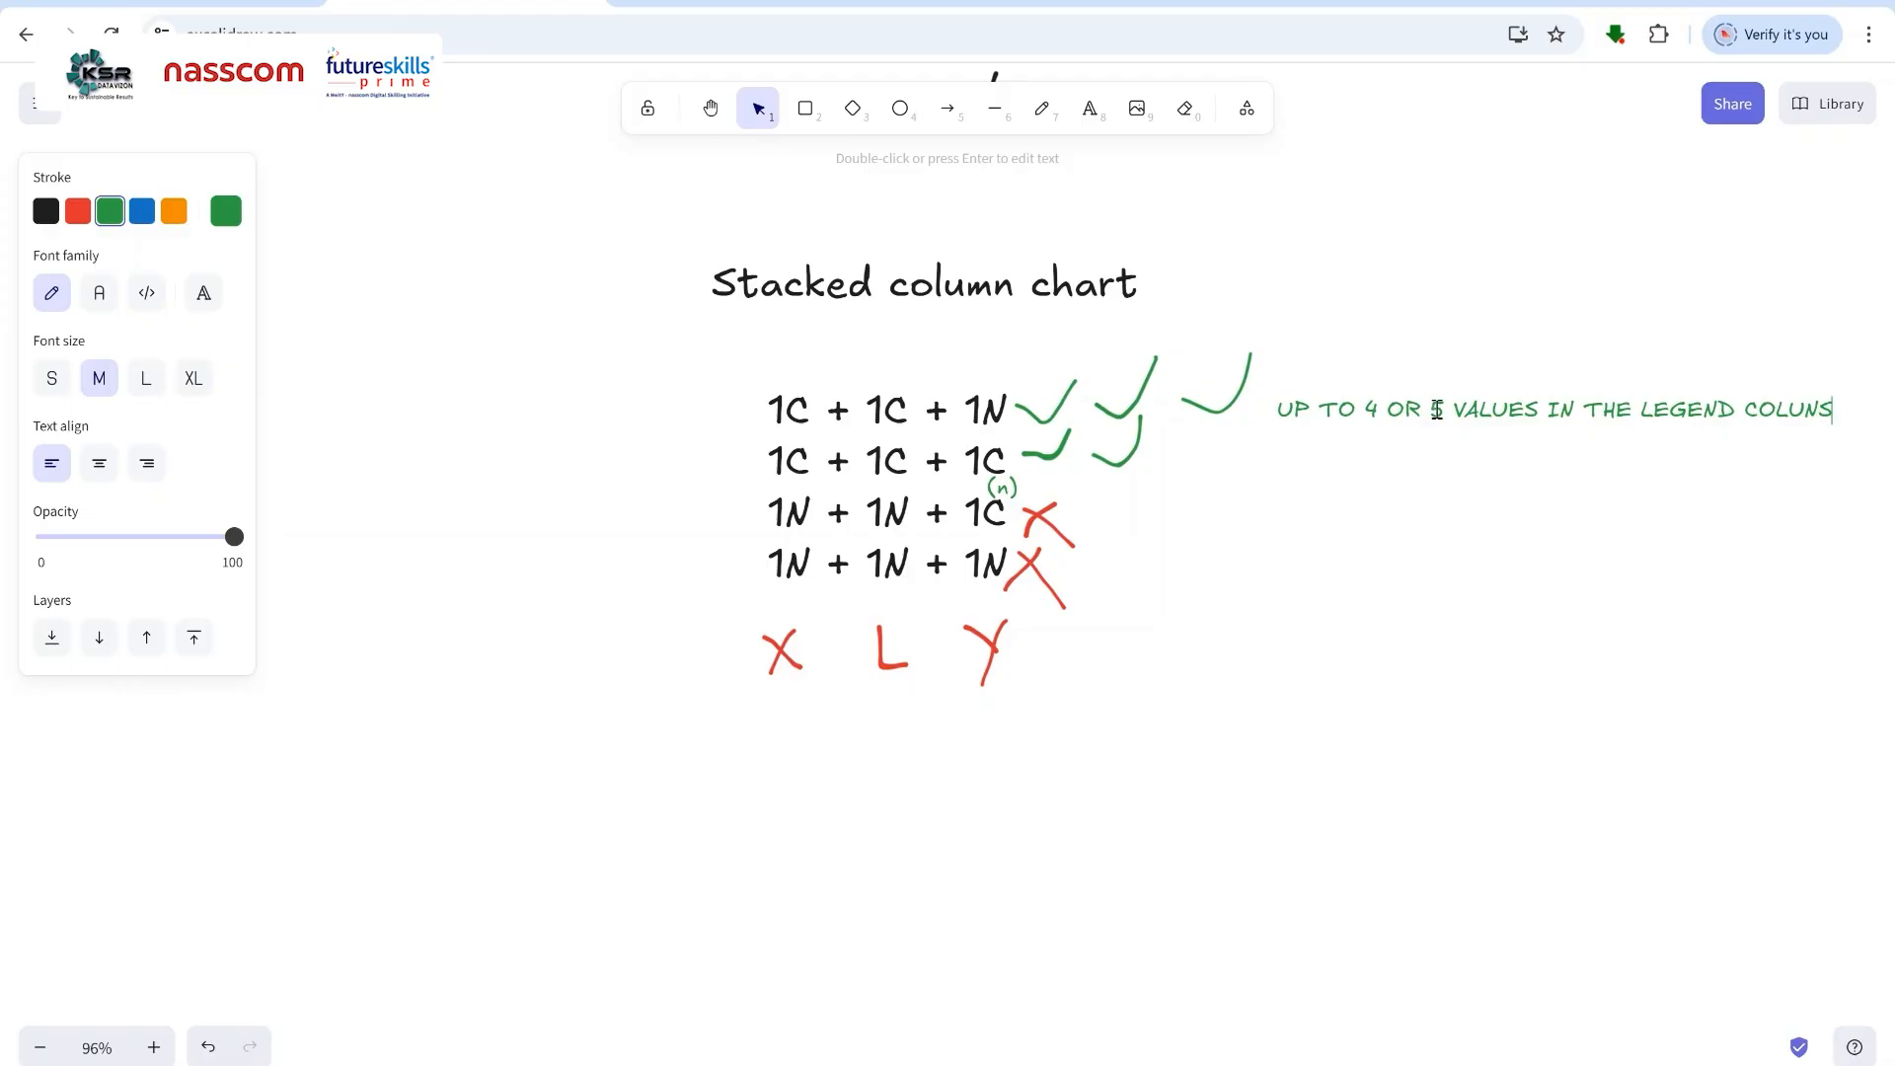
{"action": "left_click", "coordinate": [1491, 480]}
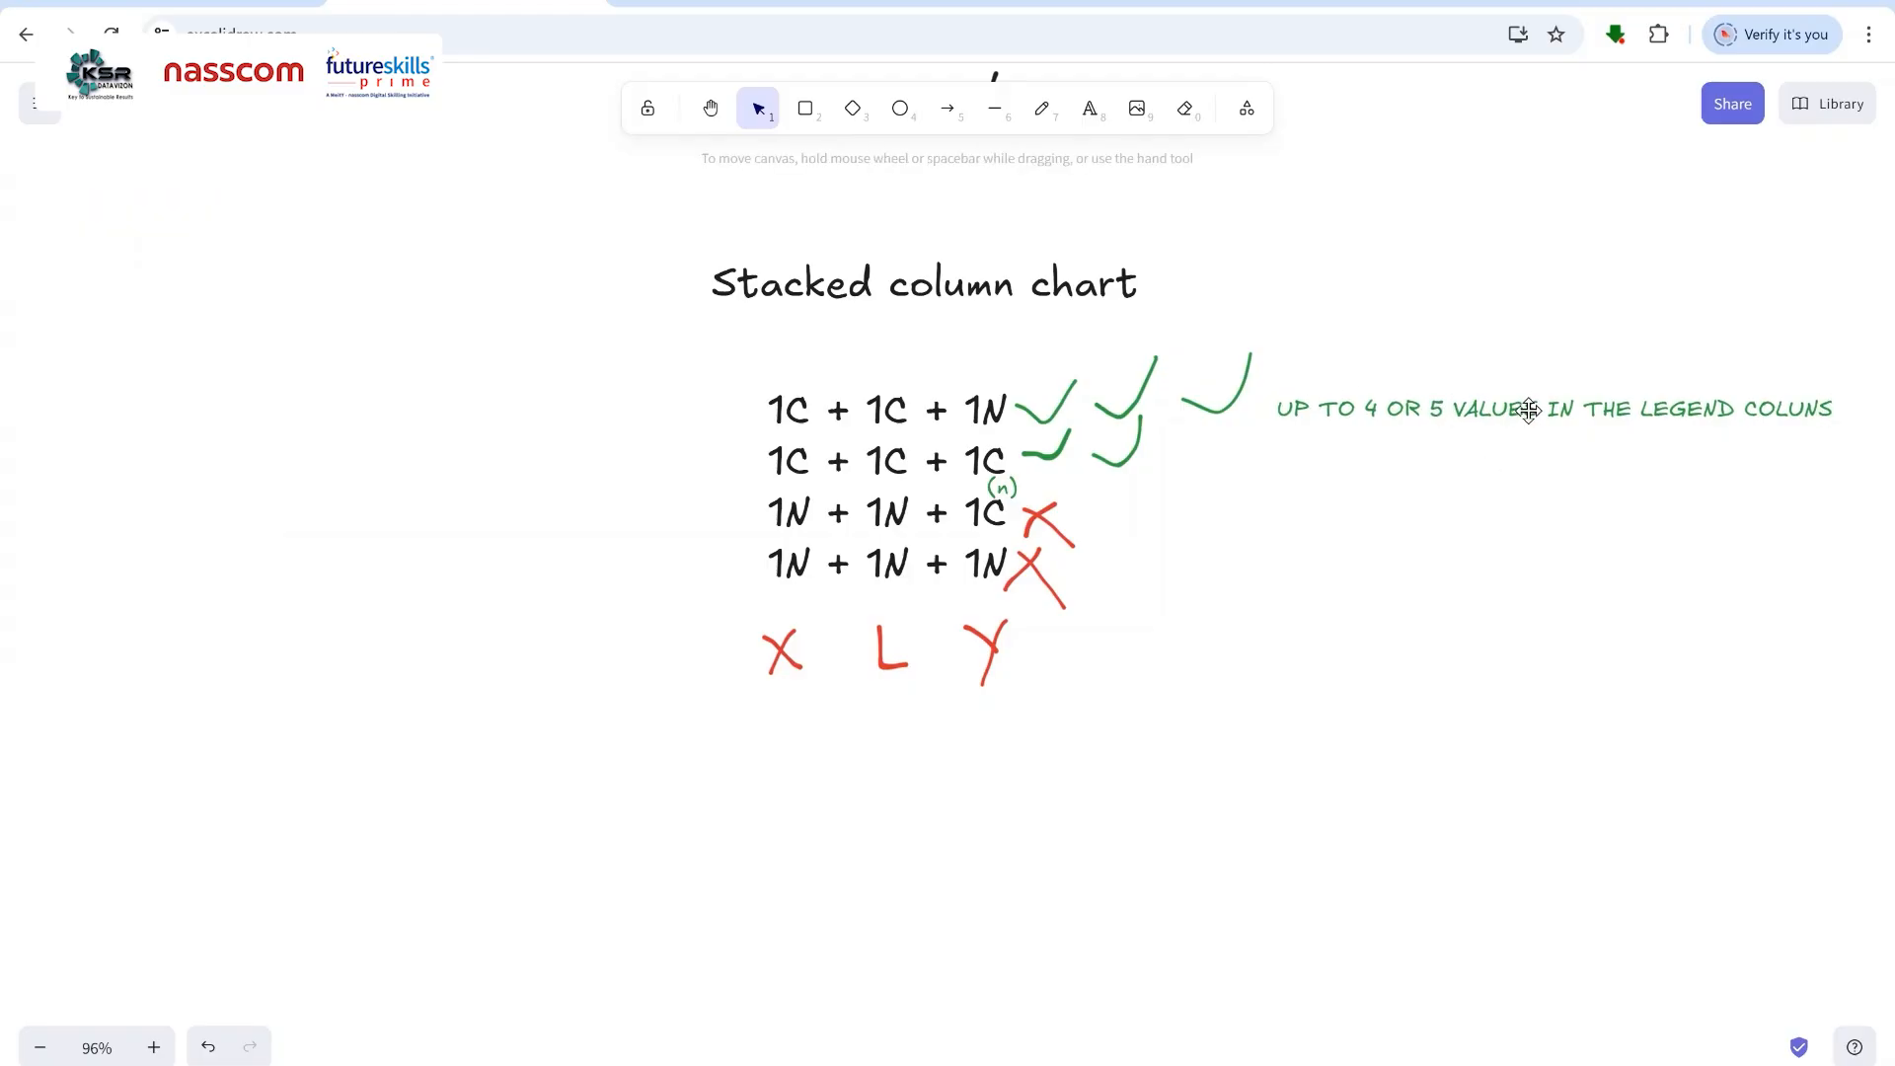
{"action": "left_click", "coordinate": [1520, 410]}
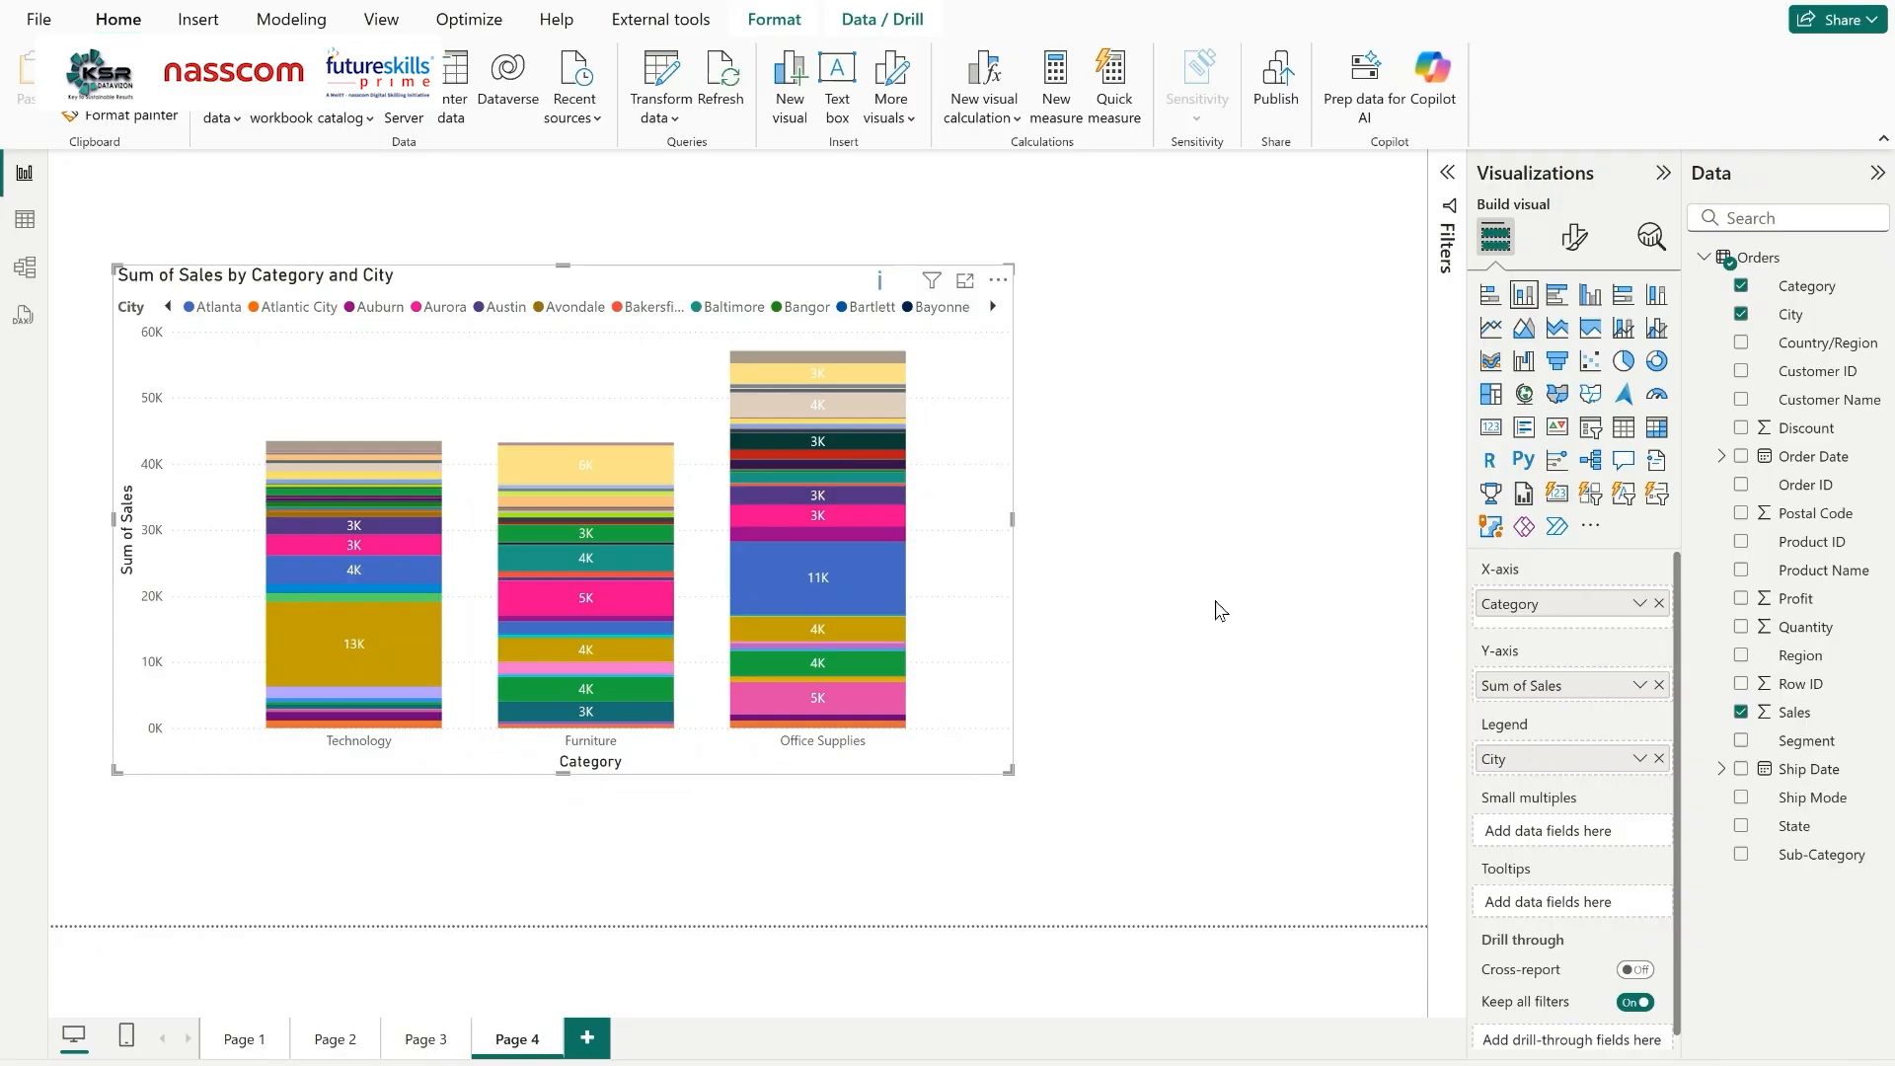
Switch back to Power BI, replace City with Region in the chart's legend, and make the chart narrower.
{"action": "left_click", "coordinate": [1660, 759]}
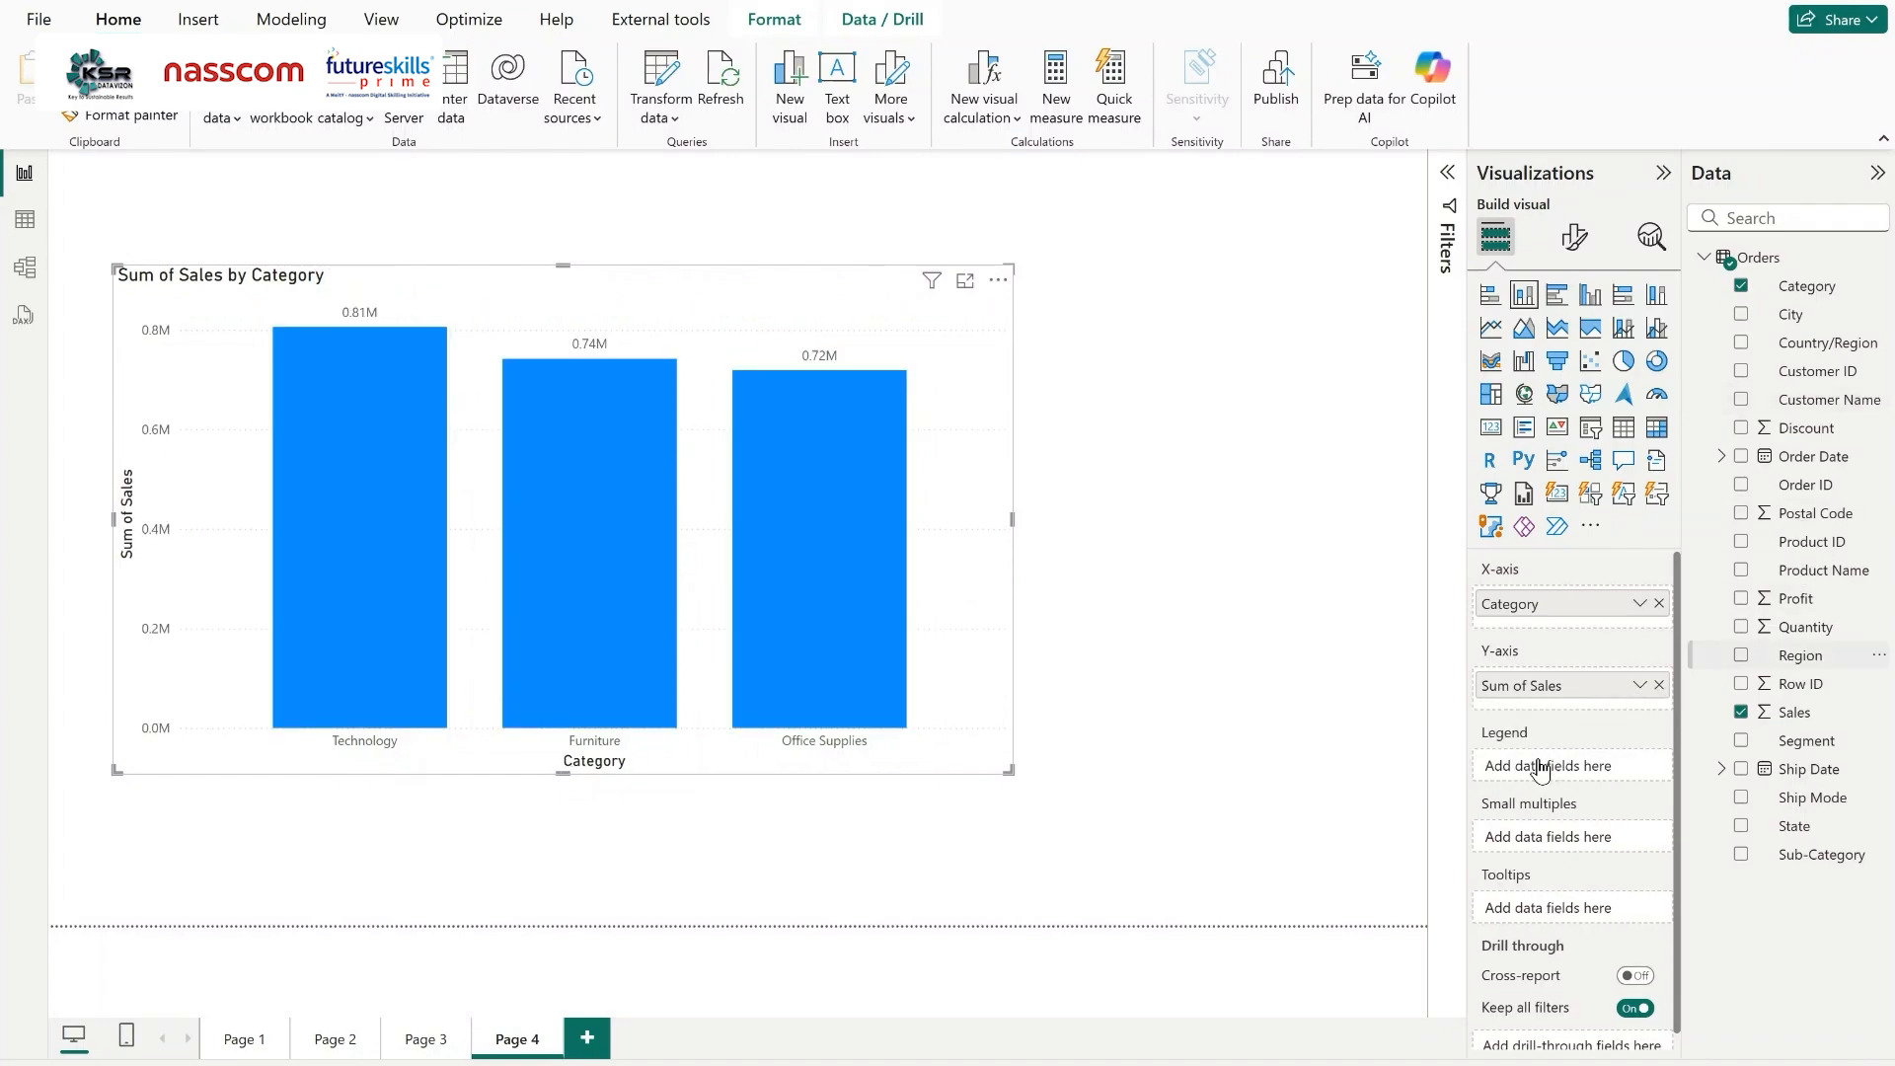
{"action": "left_click_drag", "start_coordinate": [1542, 769], "coordinate": [1544, 768]}
{"action": "left_click_drag", "start_coordinate": [970, 334], "coordinate": [948, 373]}
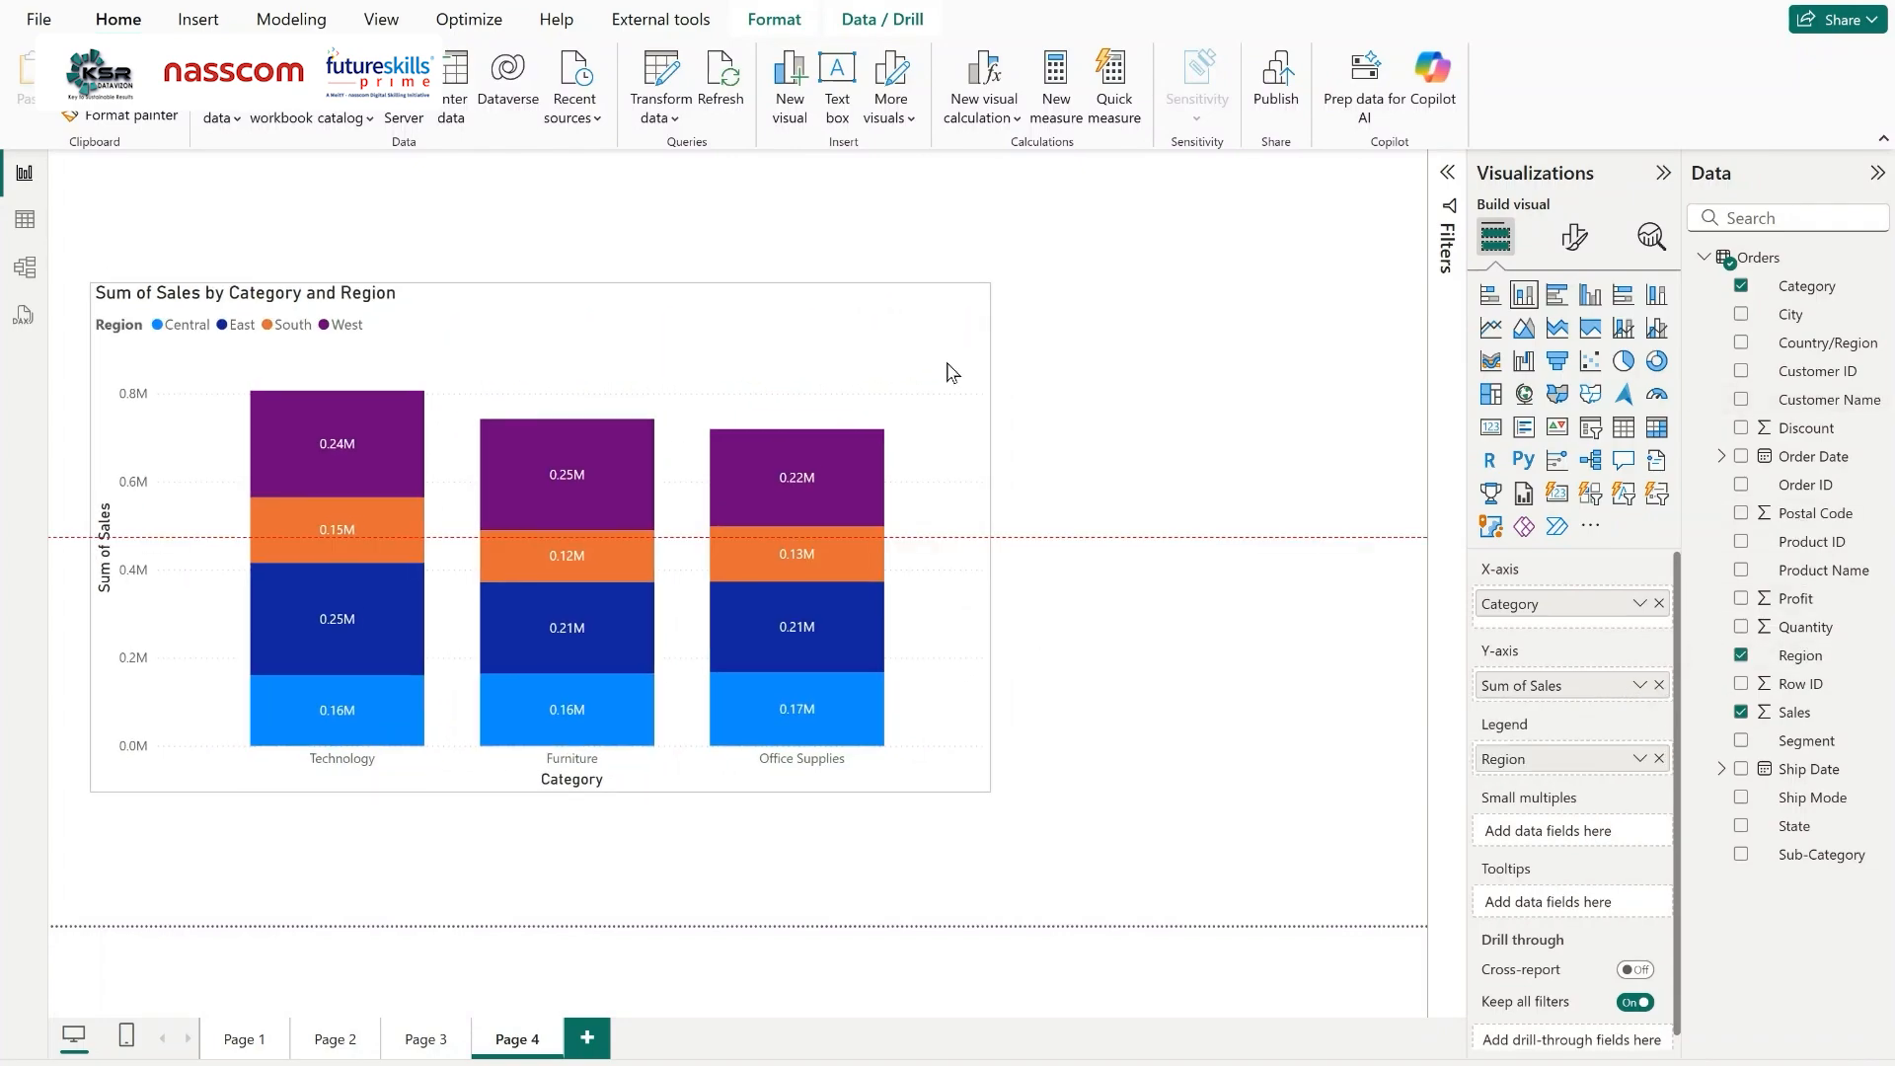
{"action": "left_click_drag", "start_coordinate": [992, 539], "coordinate": [842, 550]}
{"action": "left_click_drag", "start_coordinate": [825, 314], "coordinate": [809, 375]}
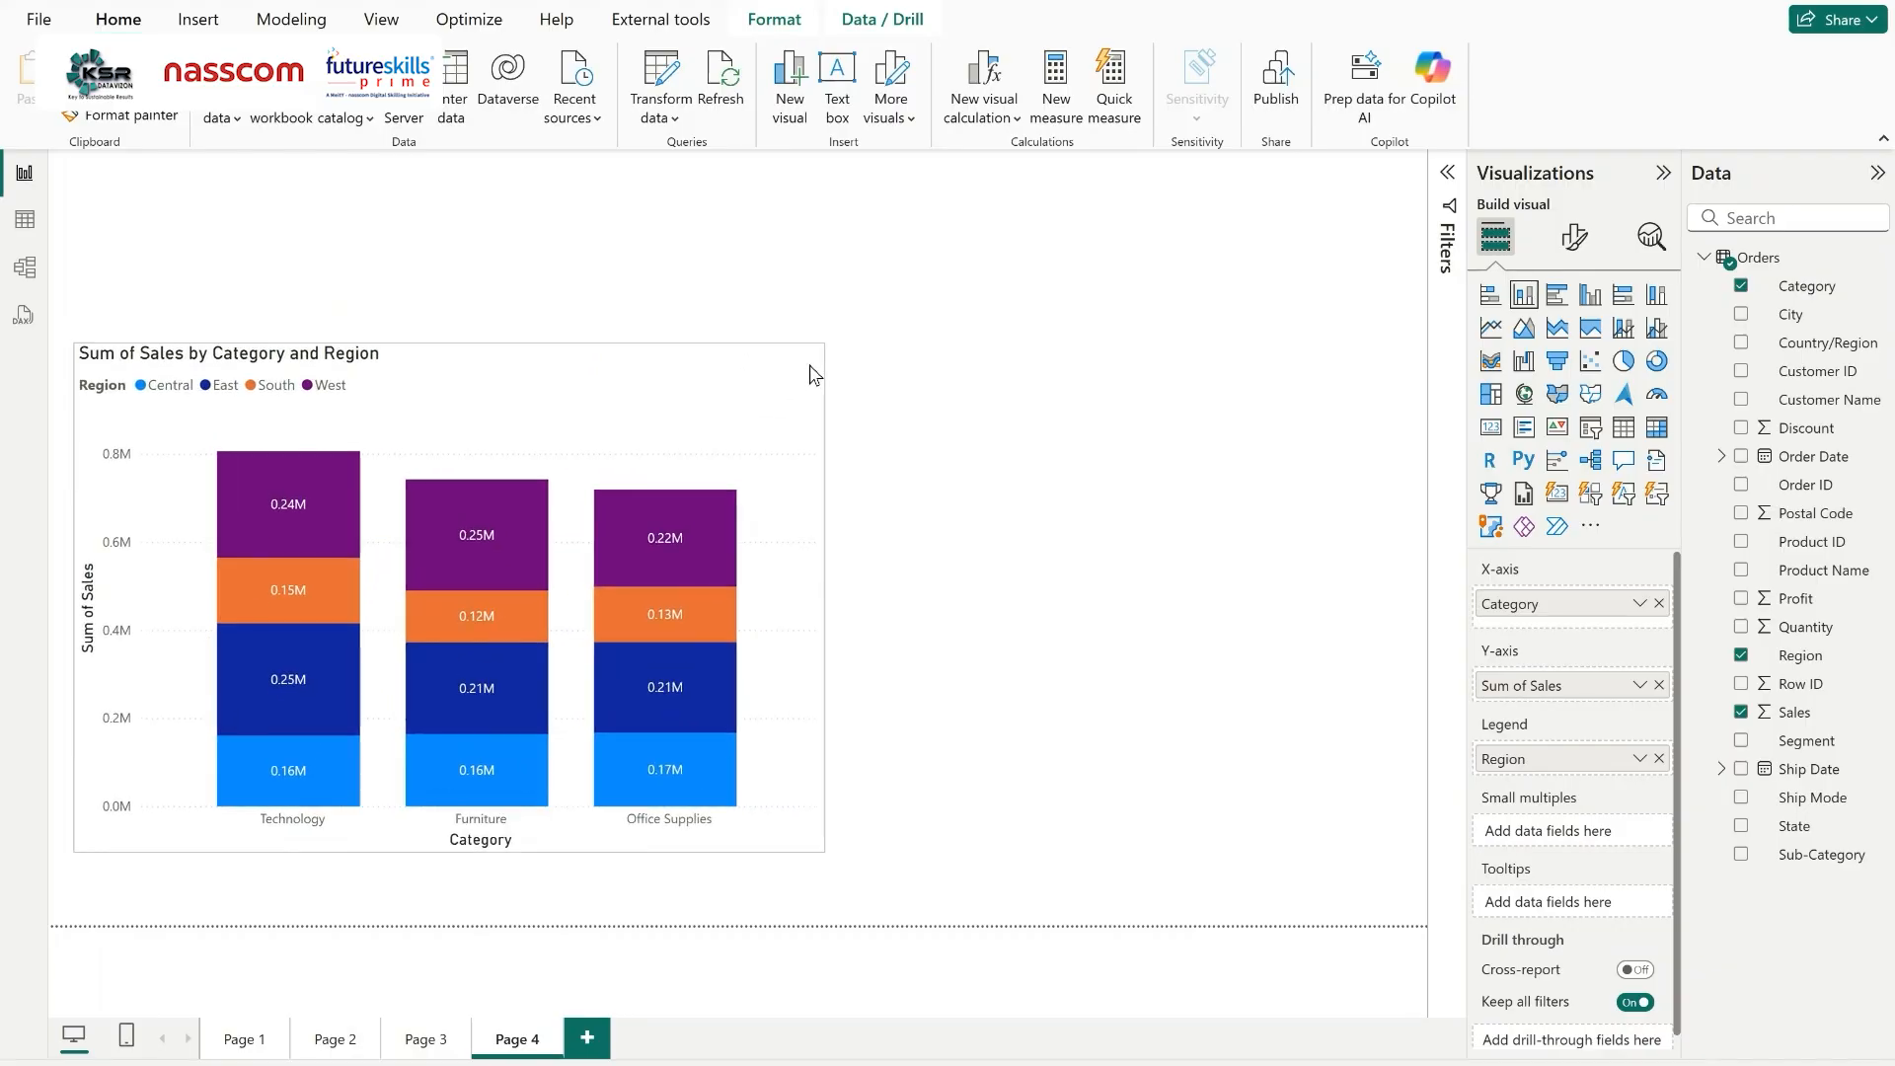
{"action": "left_click", "coordinate": [1138, 408]}
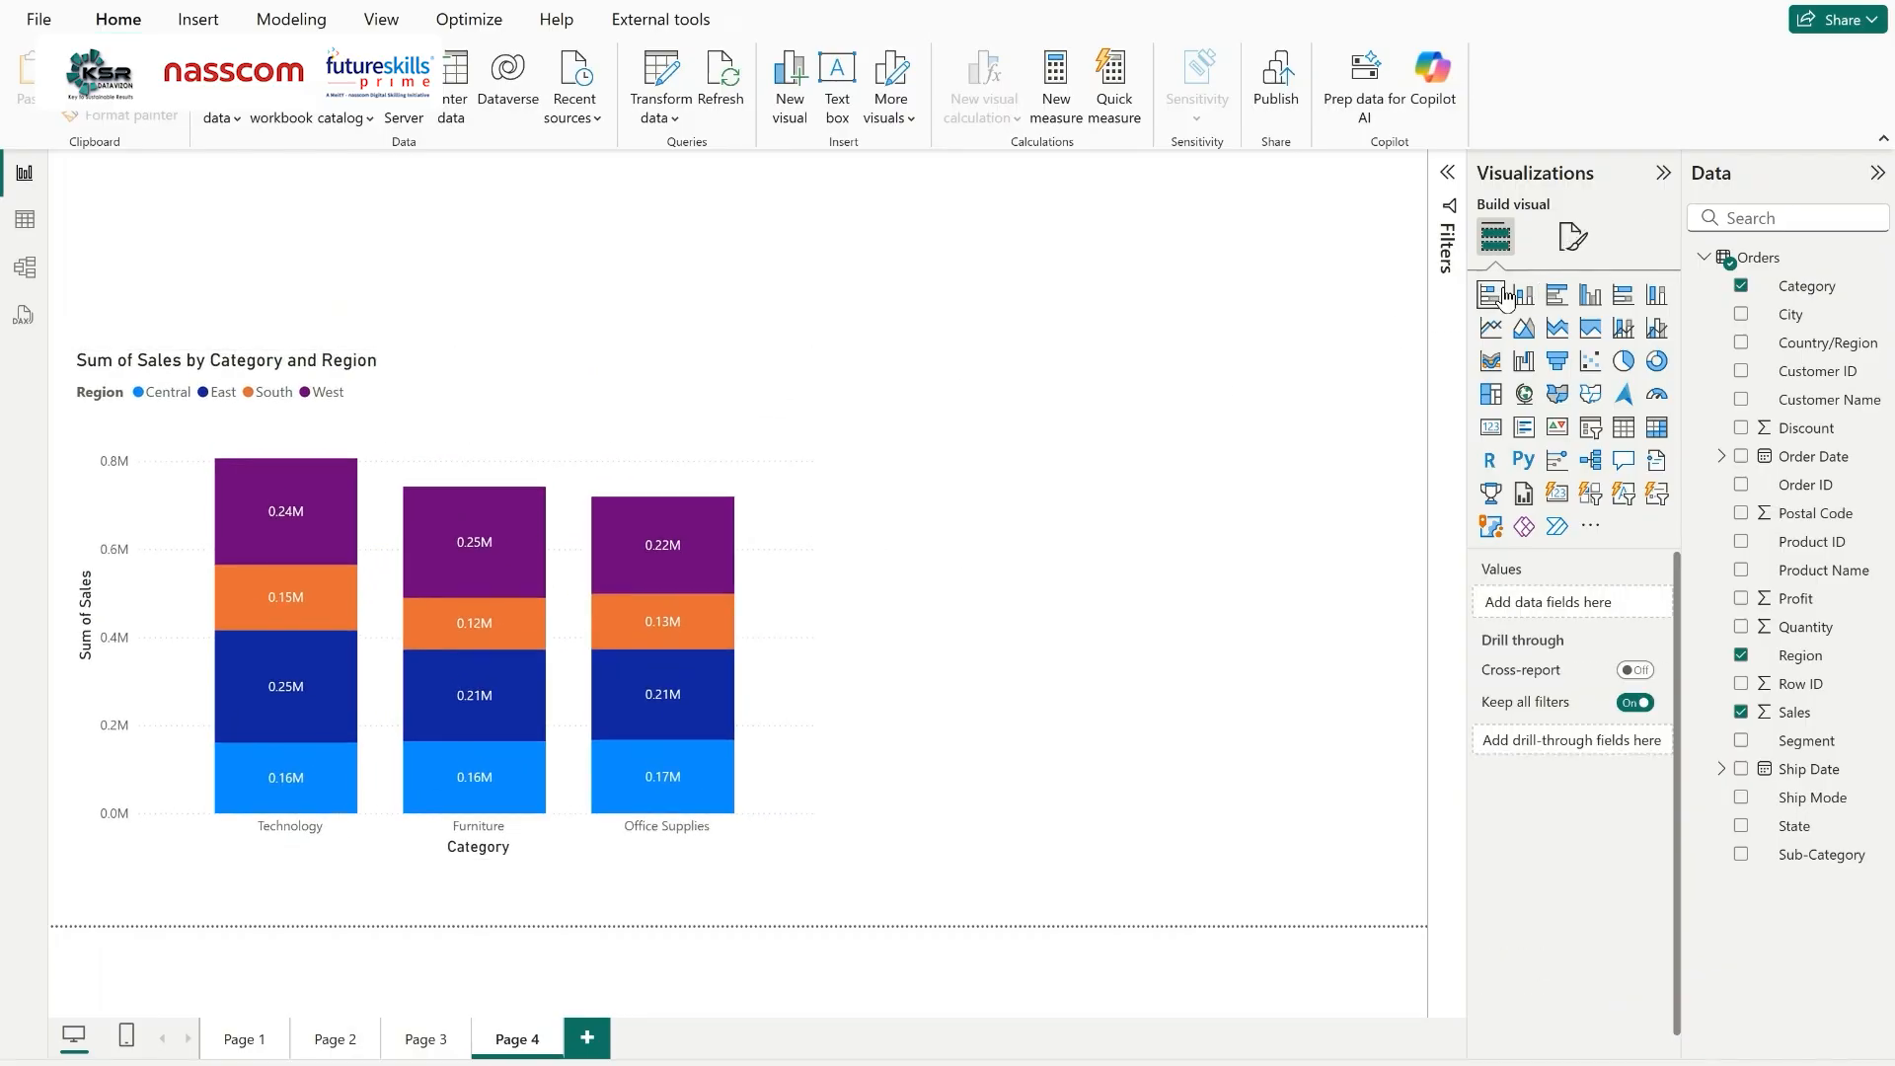
Duplicate the stacked column chart, narrow both charts, and arrange them side by side without overlap.
{"action": "left_click", "coordinate": [560, 422]}
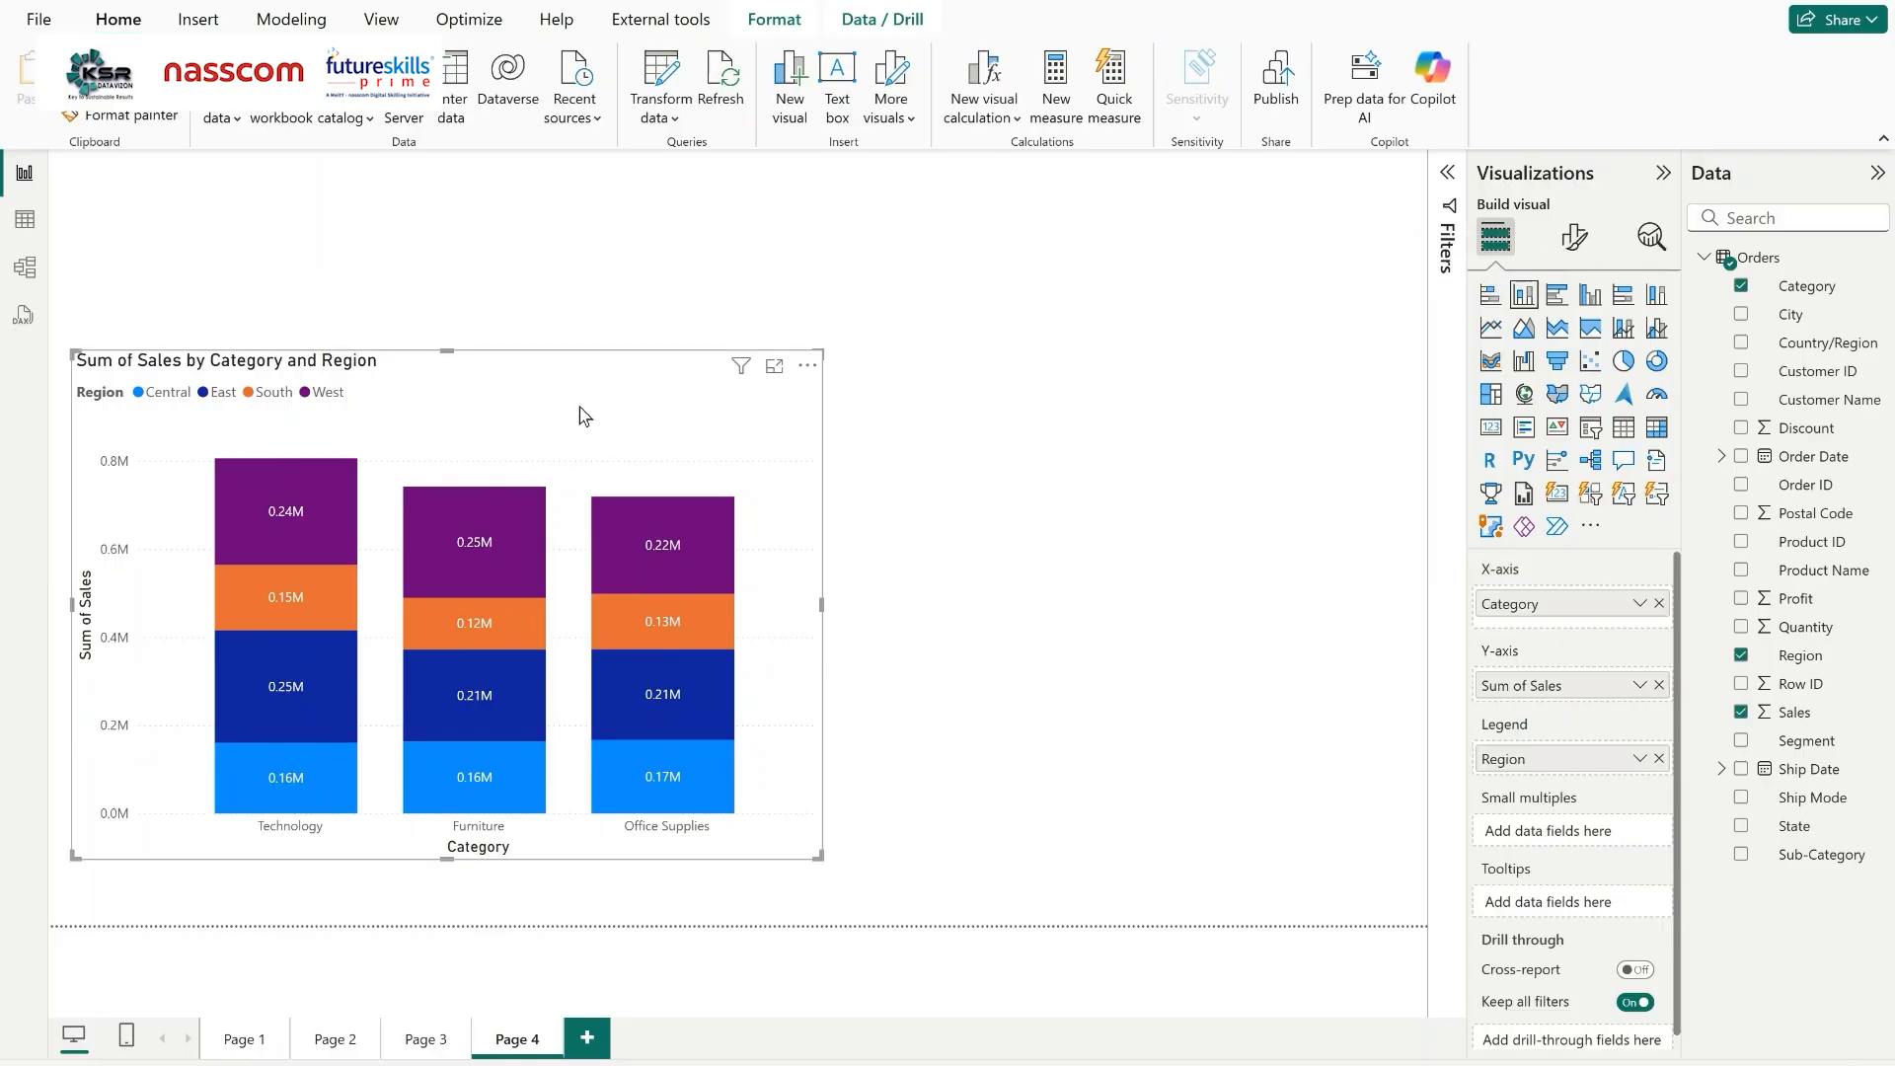
{"action": "key", "text": "ctrl+c"}
{"action": "key", "text": "ctrl+v"}
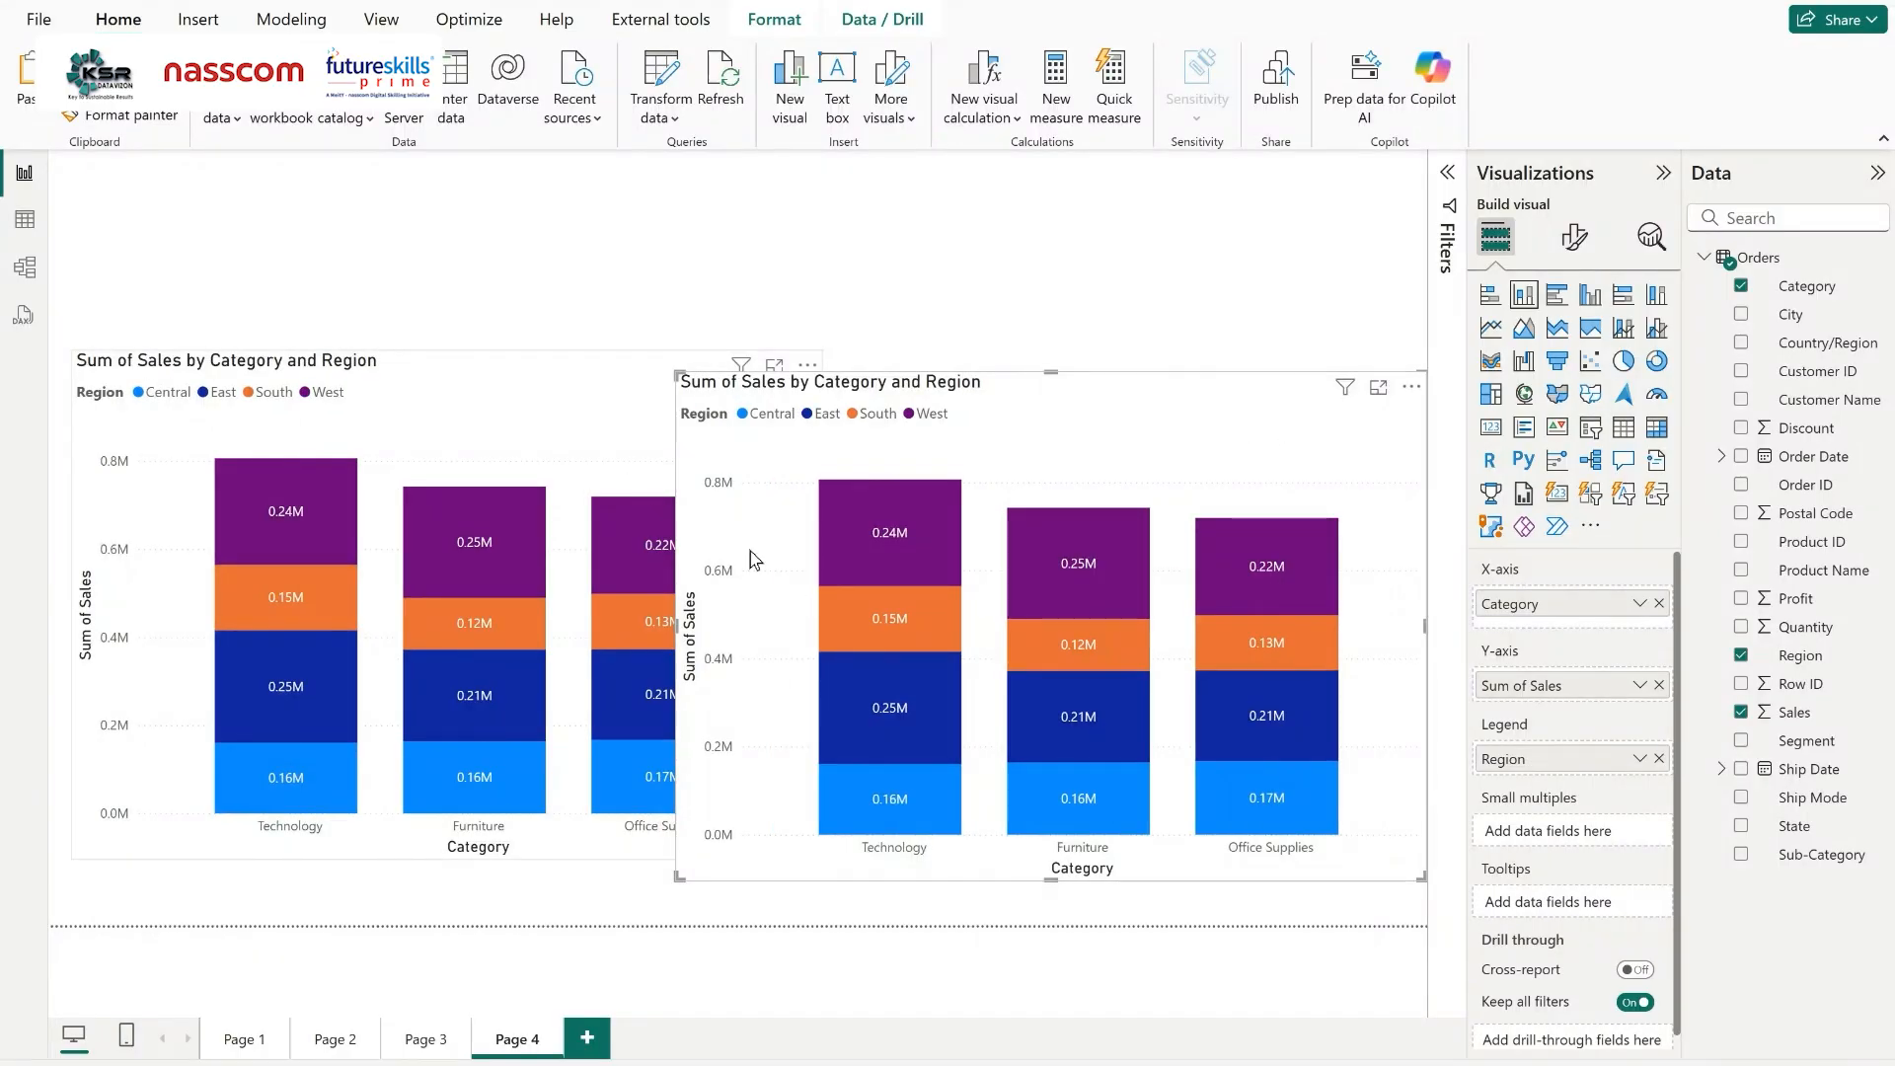
{"action": "left_click", "coordinate": [652, 420]}
{"action": "left_click_drag", "start_coordinate": [826, 602], "coordinate": [754, 546]}
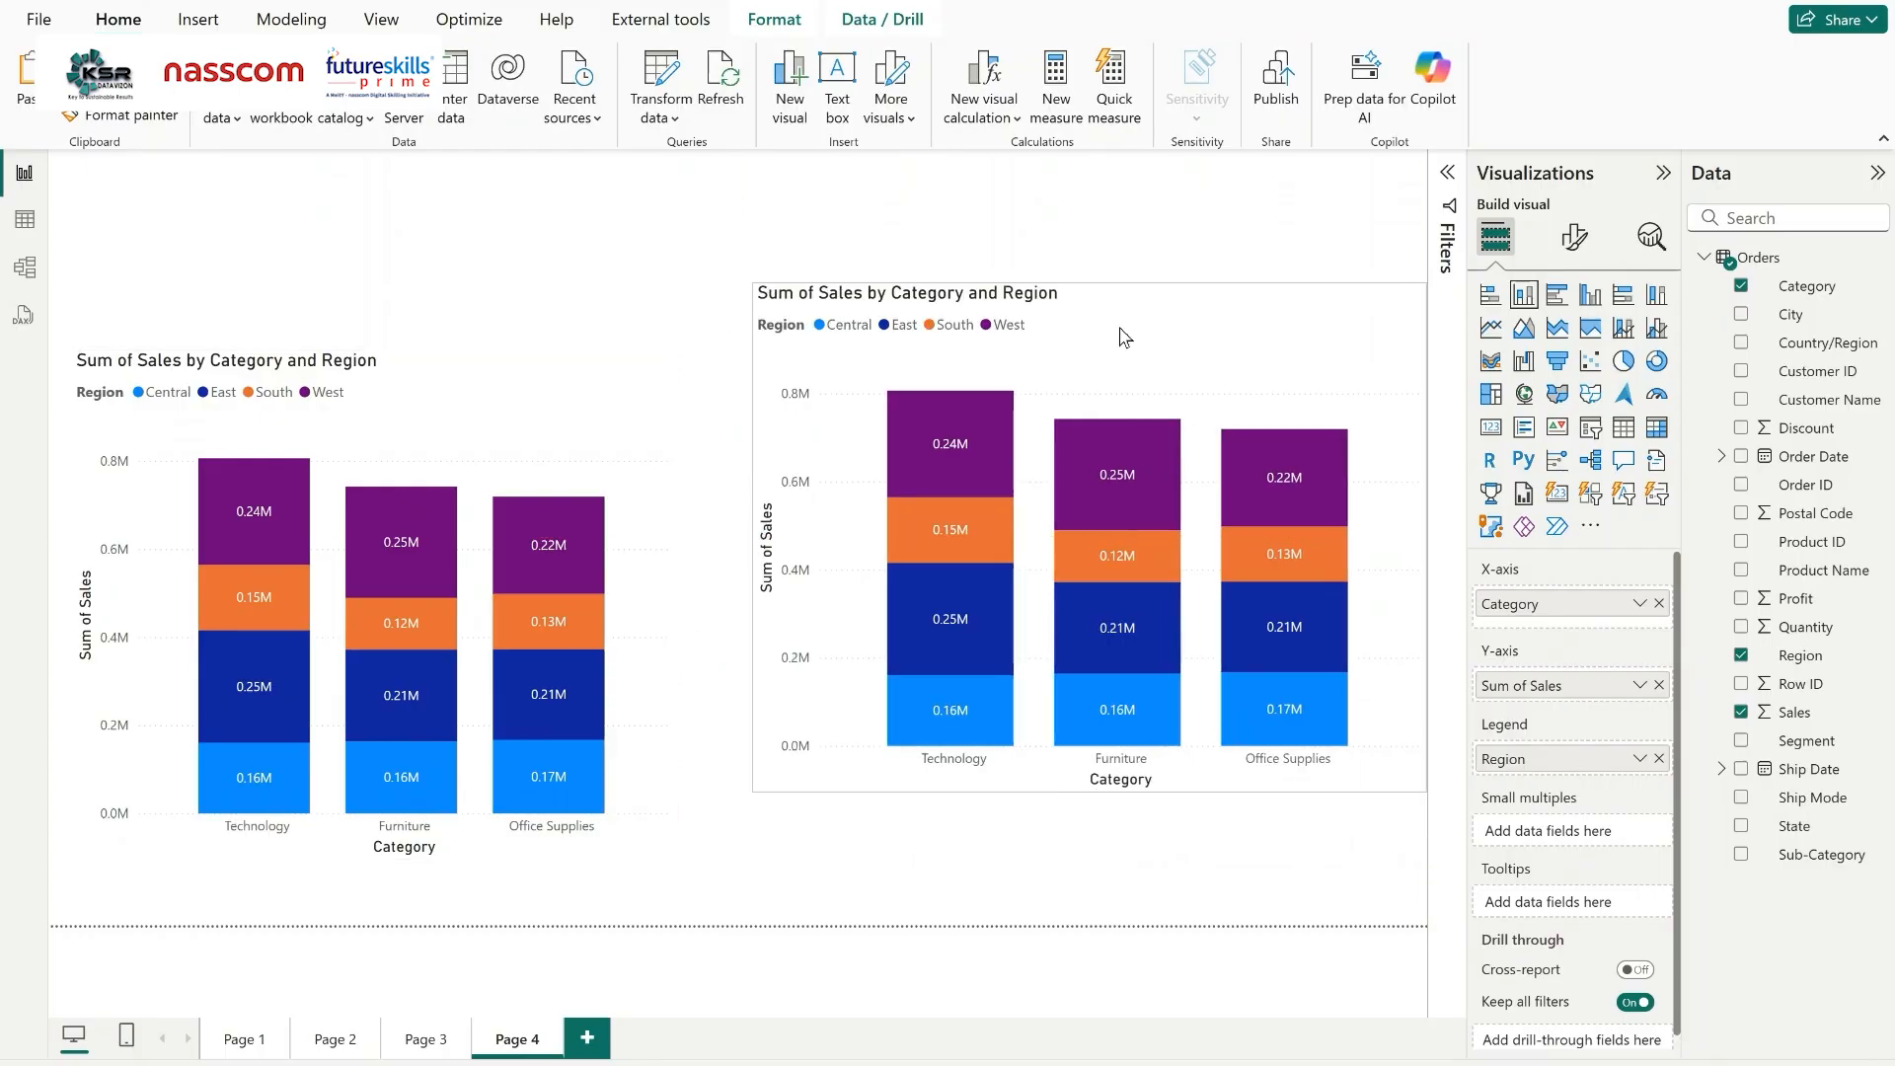
{"action": "left_click_drag", "start_coordinate": [1126, 338], "coordinate": [1073, 411]}
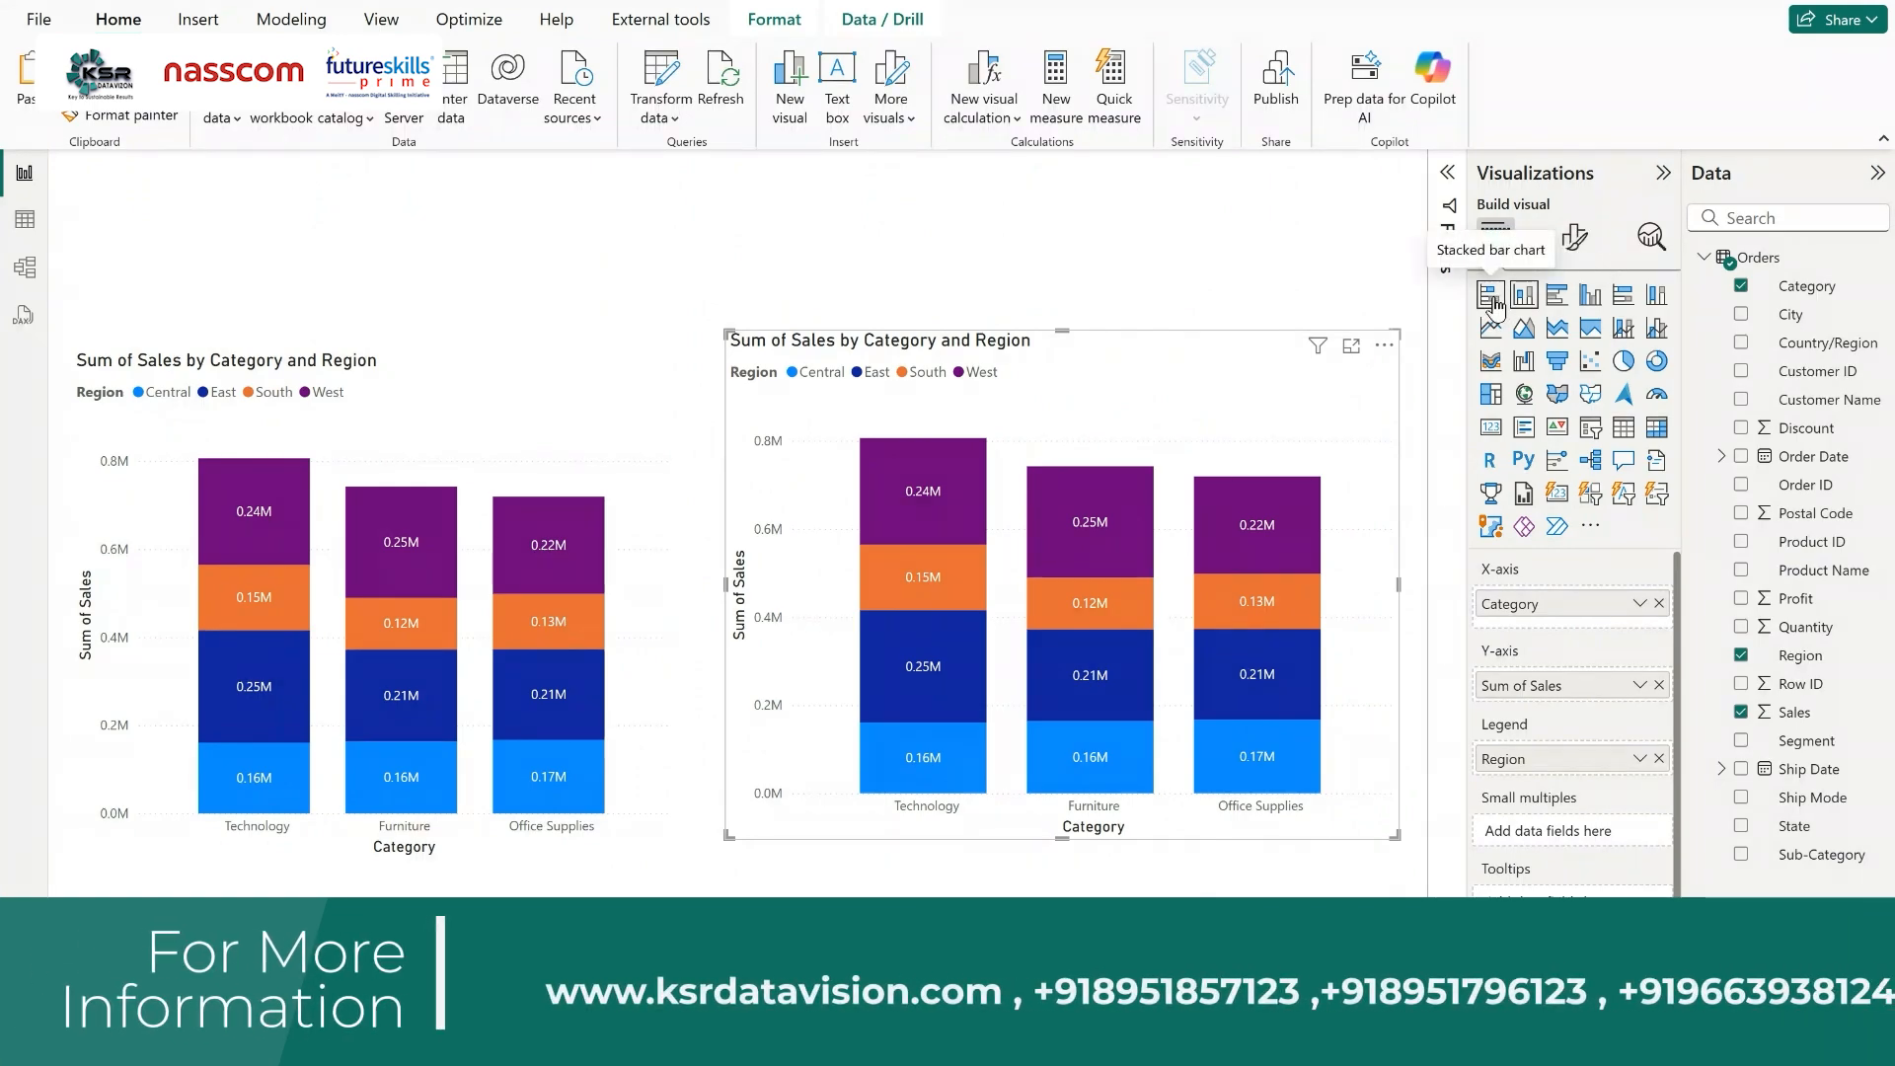
Convert the duplicated chart to a stacked bar chart.
{"action": "left_click", "coordinate": [1492, 296]}
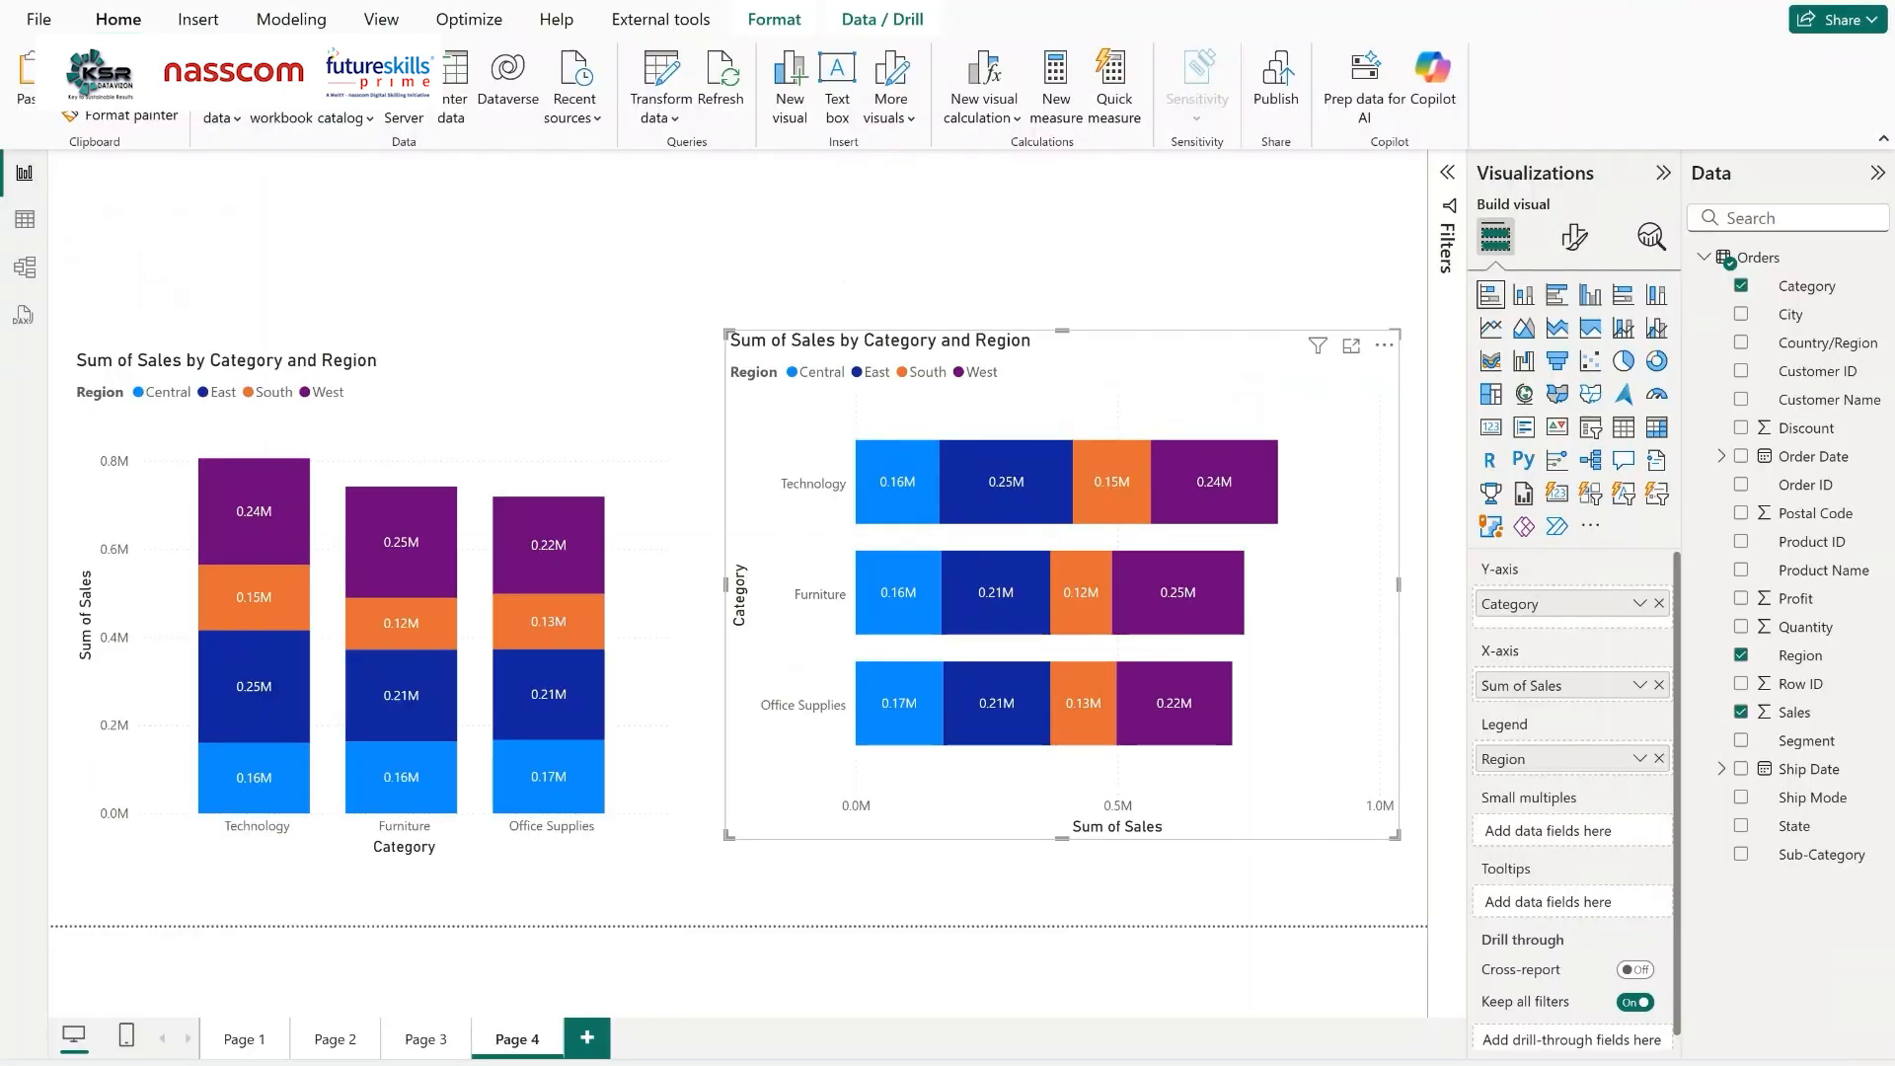
{"action": "left_click", "coordinate": [1130, 279]}
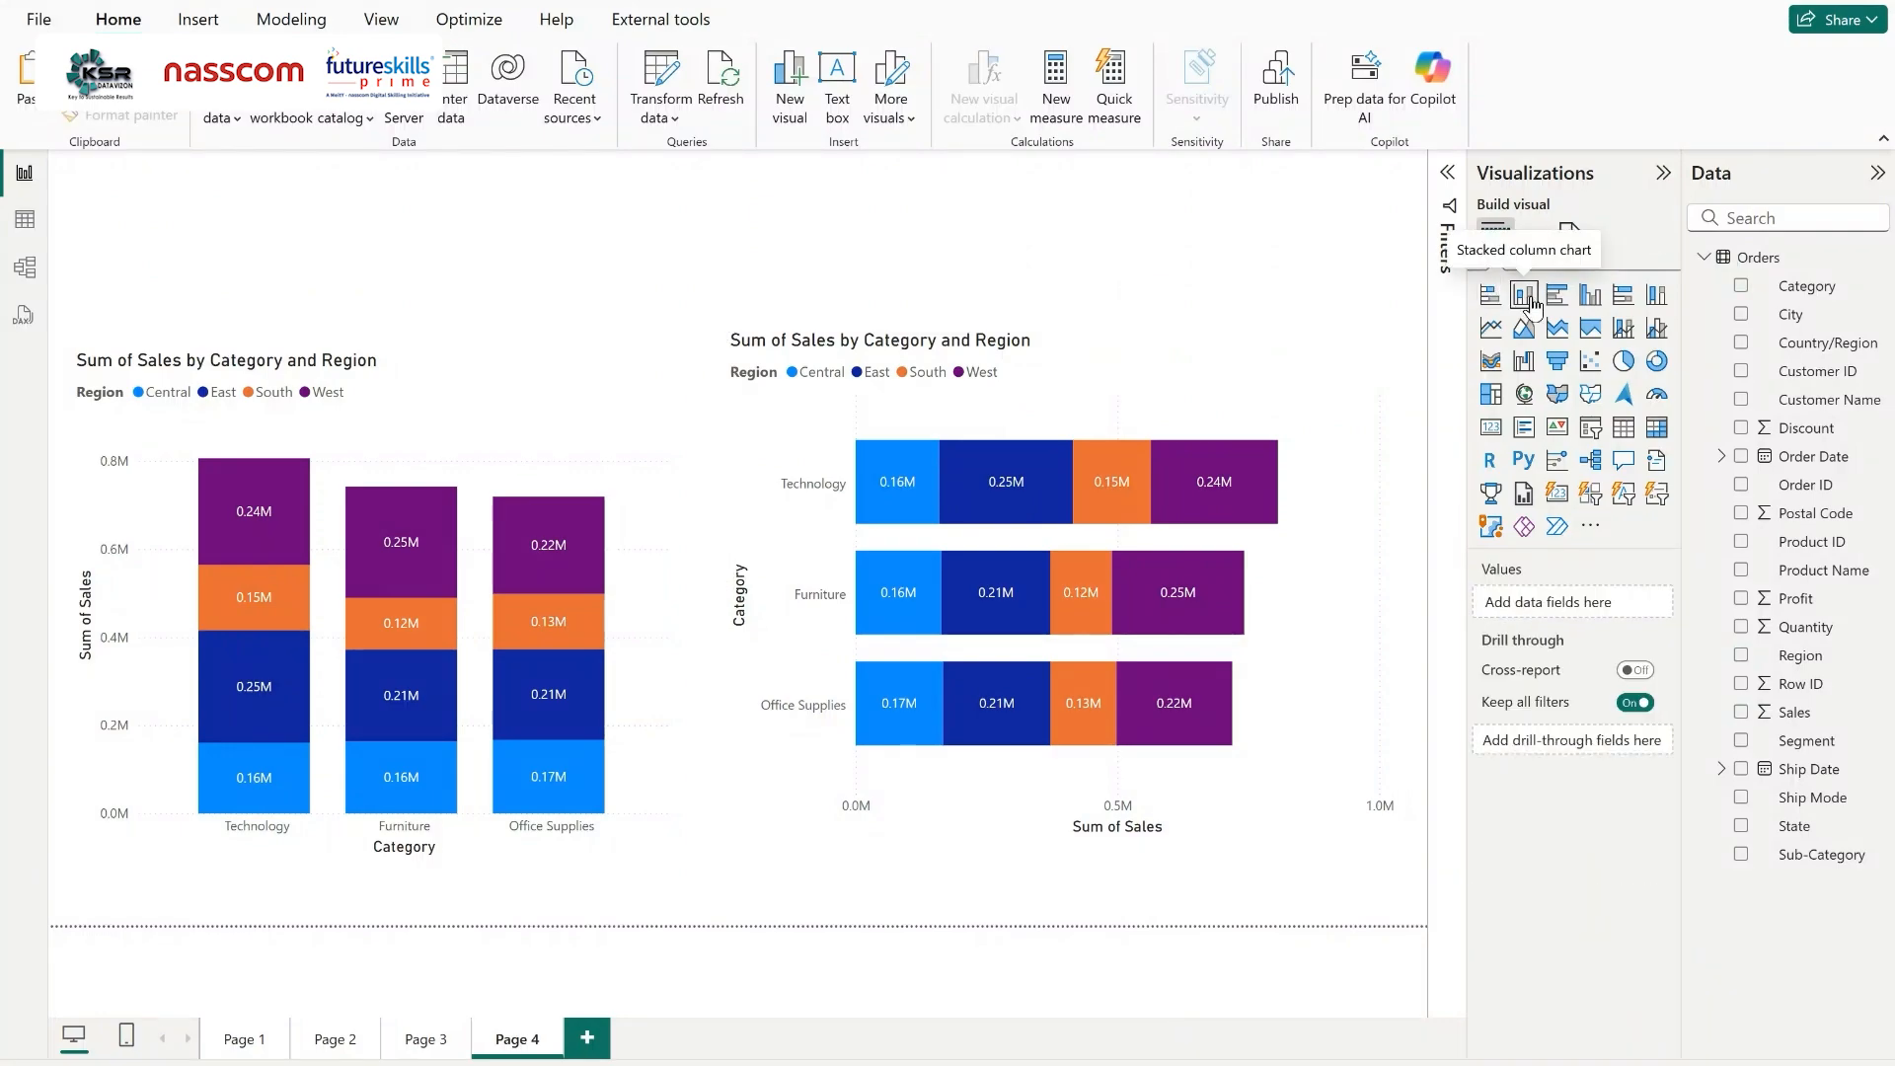
{"action": "left_click", "coordinate": [1252, 373]}
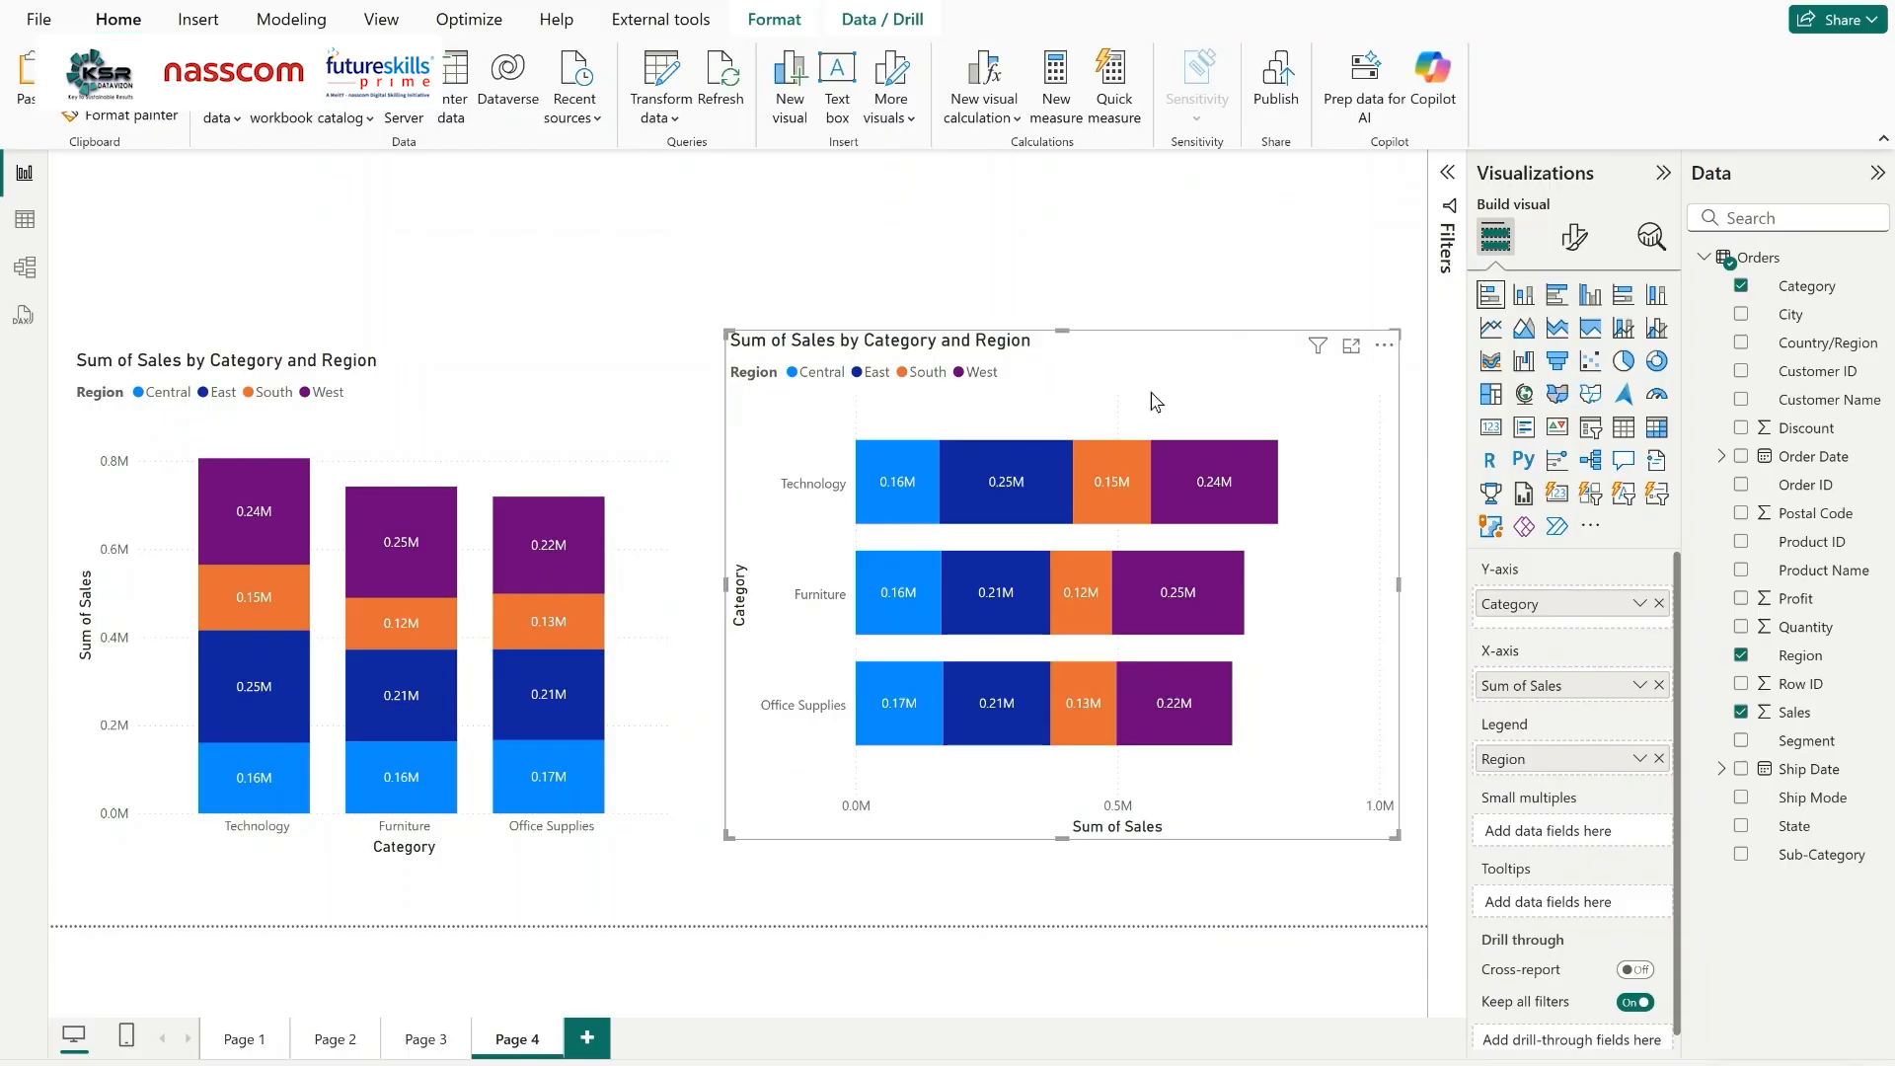
Try City in place of Region as the stacked bar chart's legend, and restore Region.
{"action": "left_click", "coordinate": [1659, 759]}
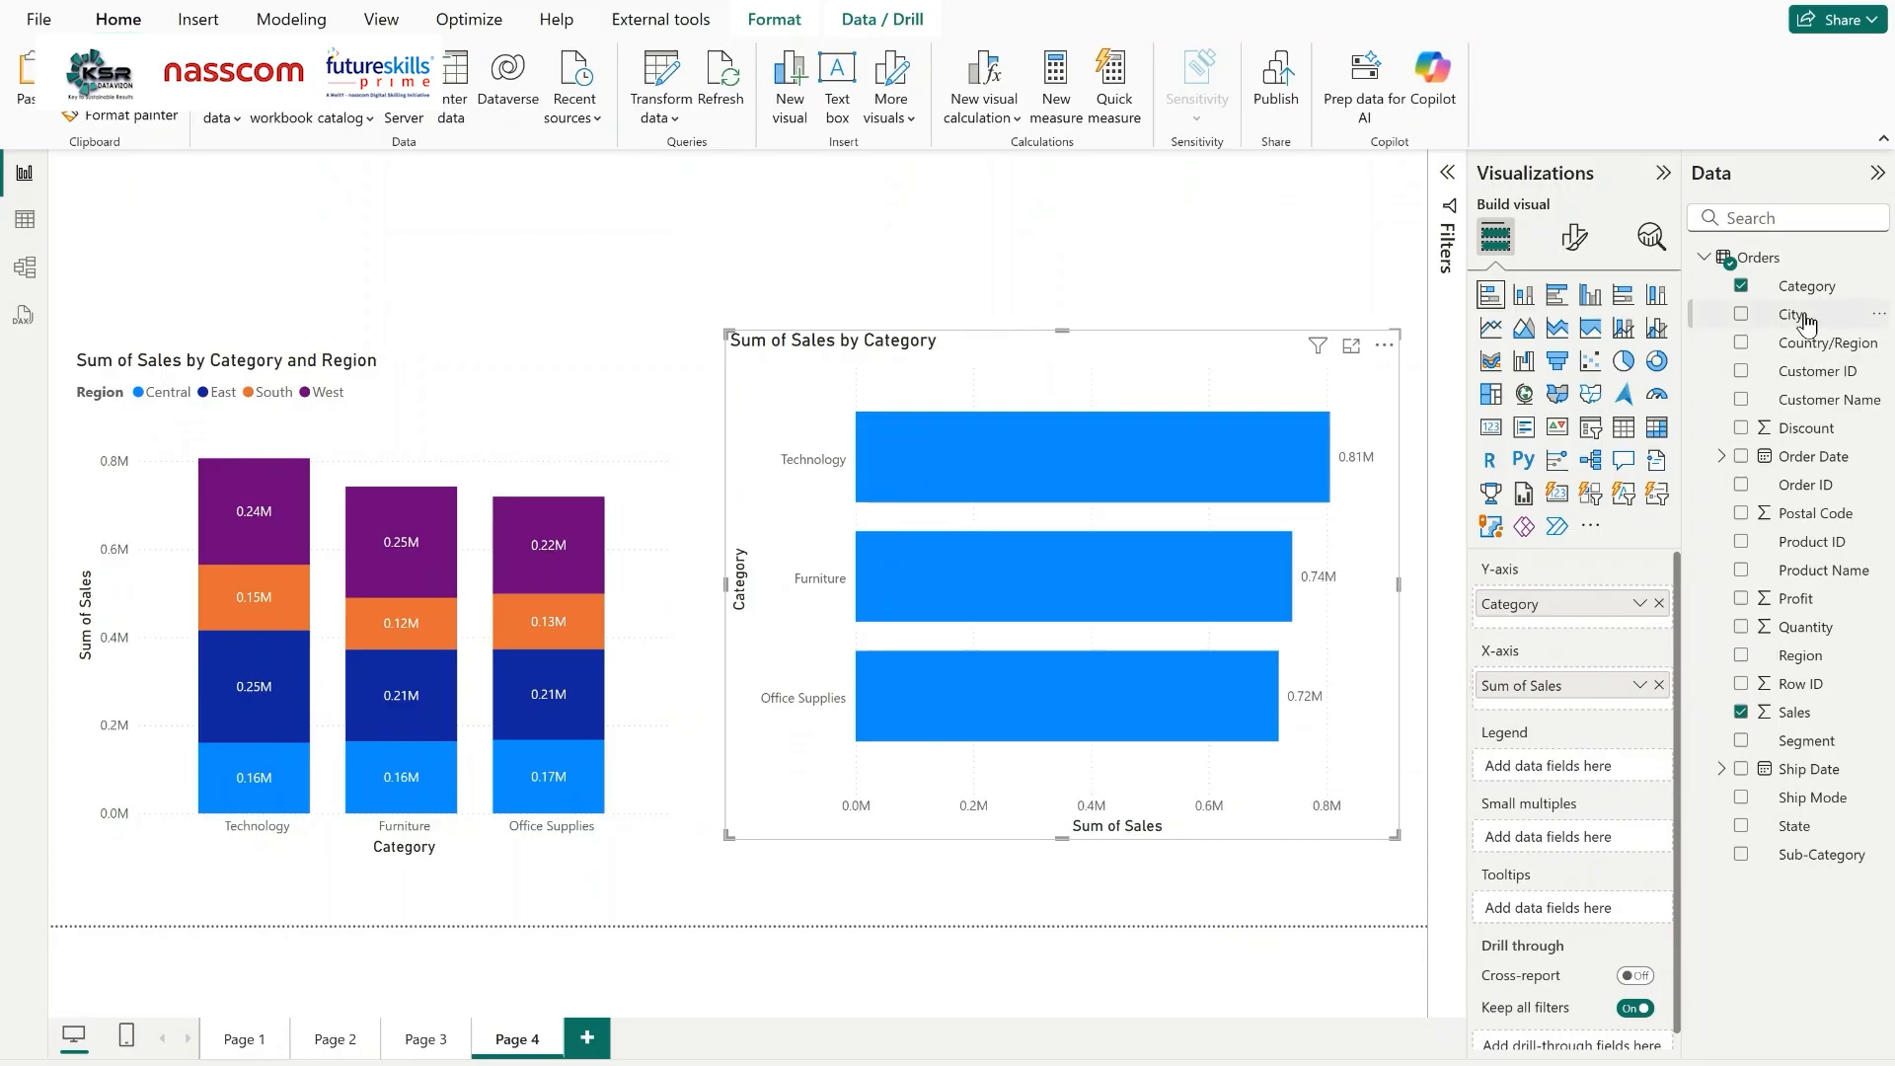
{"action": "left_click_drag", "start_coordinate": [1807, 319], "coordinate": [1558, 765]}
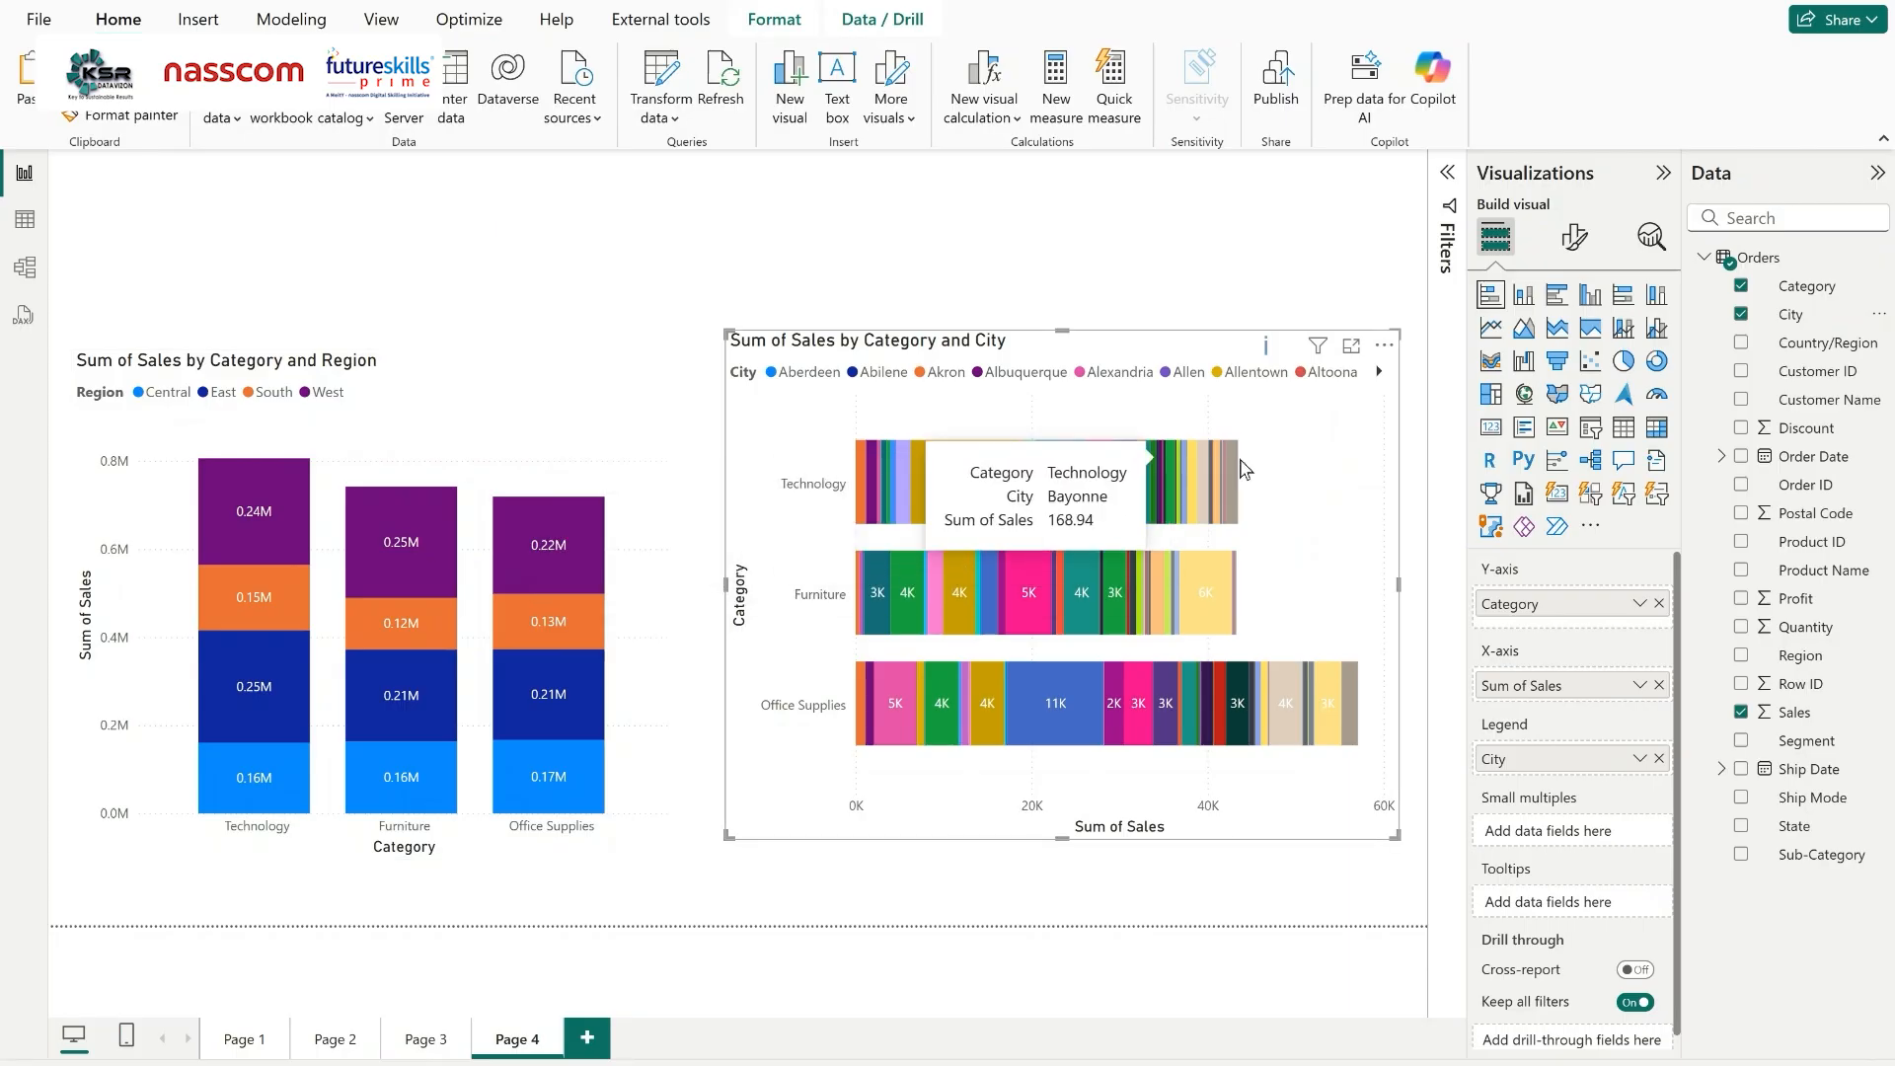
{"action": "left_click", "coordinate": [1659, 758]}
{"action": "left_click_drag", "start_coordinate": [1801, 655], "coordinate": [1550, 774]}
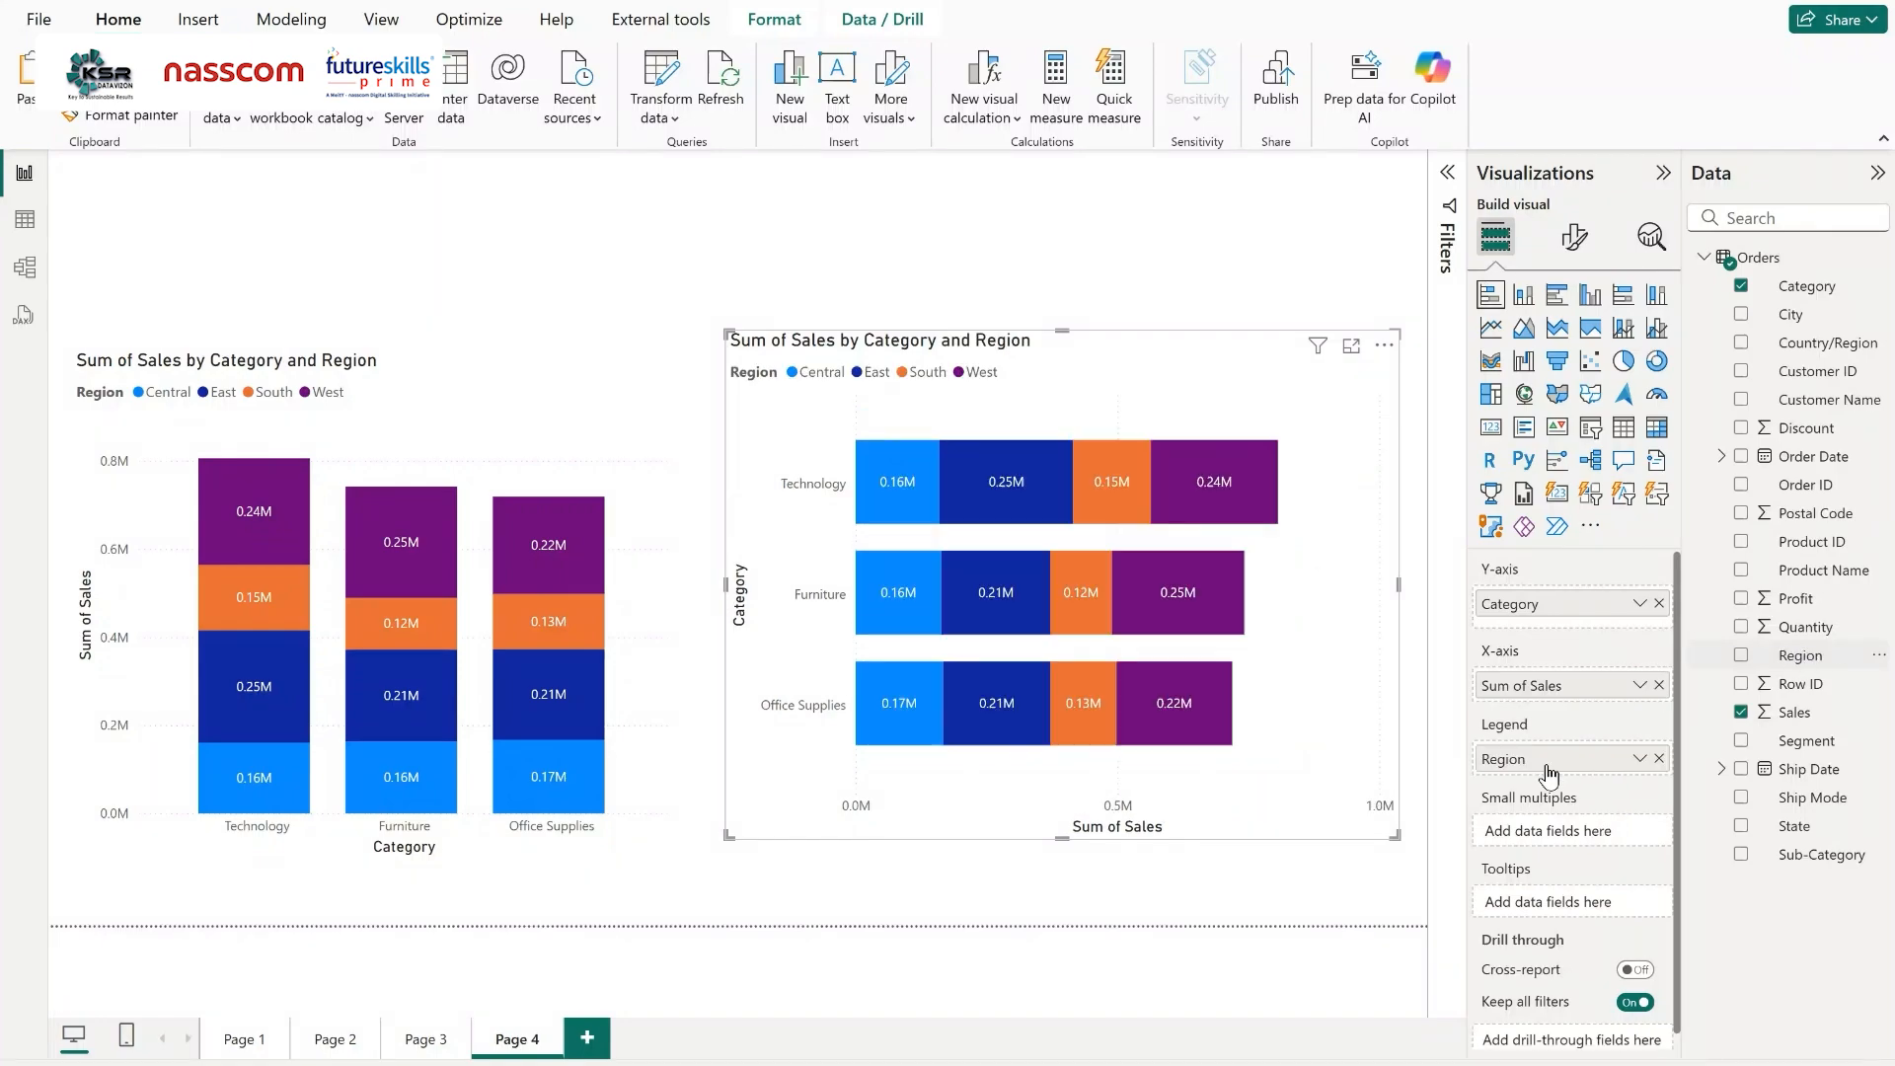
{"action": "left_click", "coordinate": [957, 255]}
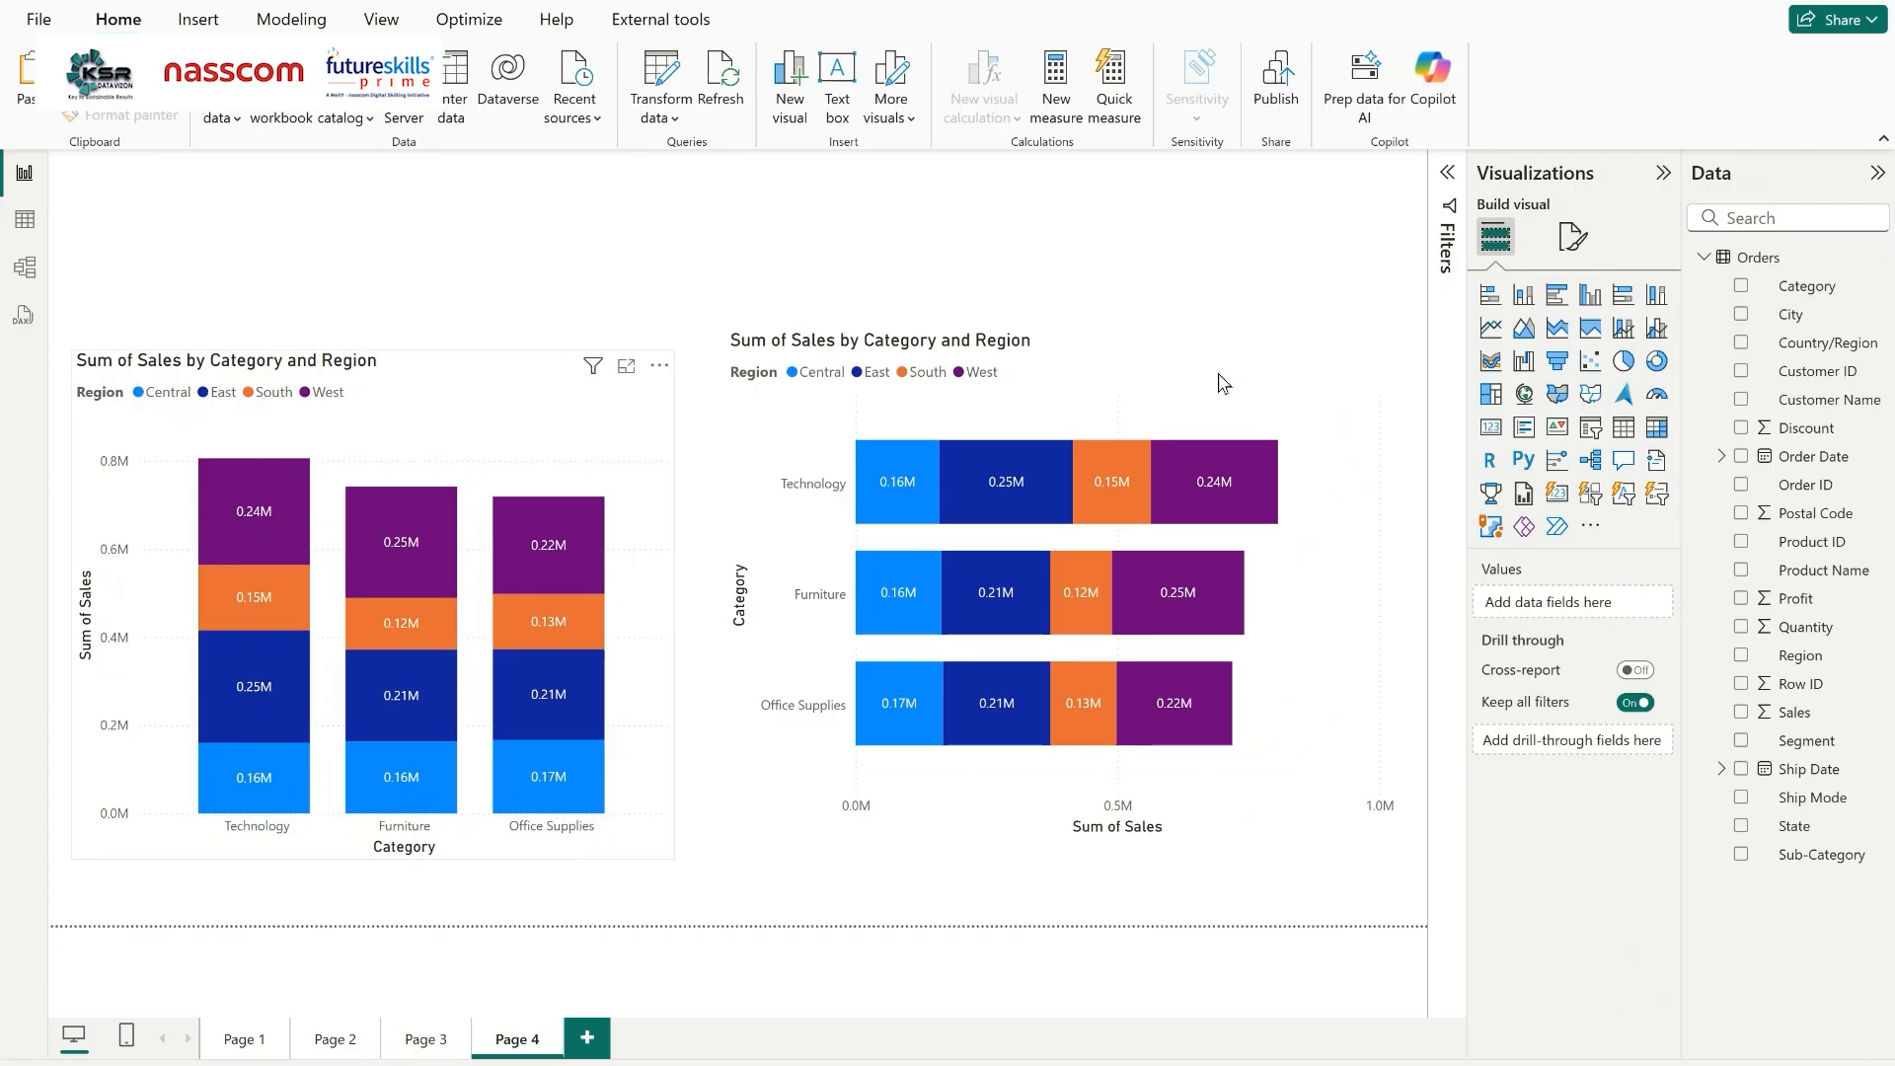